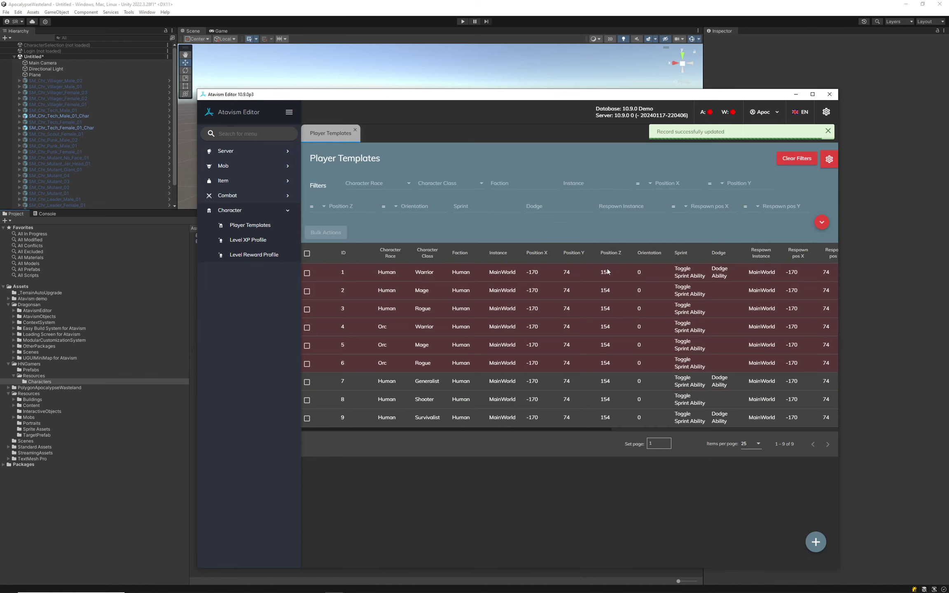
Delete the Shirt, Pants and Boots starting items from the Shooter template and save it.
{"action": "left_click", "coordinate": [561, 296]}
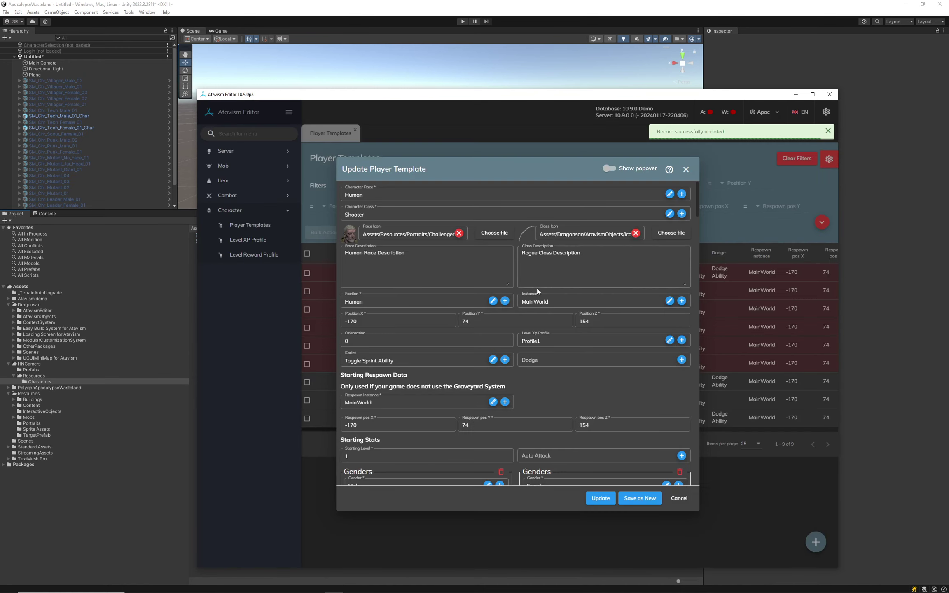
{"action": "scroll", "coordinate": [577, 324], "scroll_direction": "down", "scroll_amount": 10}
{"action": "scroll", "coordinate": [679, 276], "scroll_direction": "down", "scroll_amount": 5}
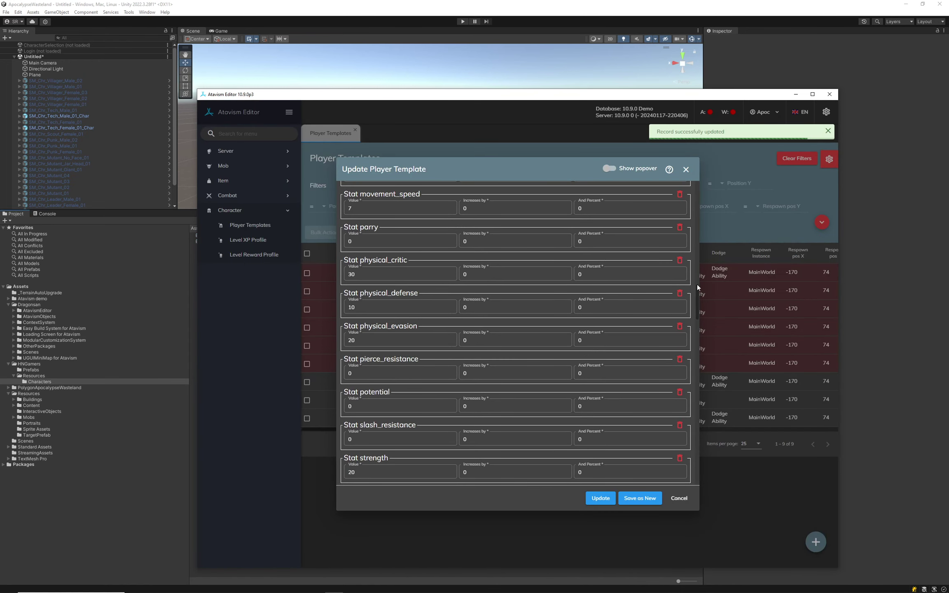
{"action": "left_click_drag", "start_coordinate": [697, 288], "coordinate": [683, 462]}
{"action": "scroll", "coordinate": [595, 346], "scroll_direction": "up", "scroll_amount": 3}
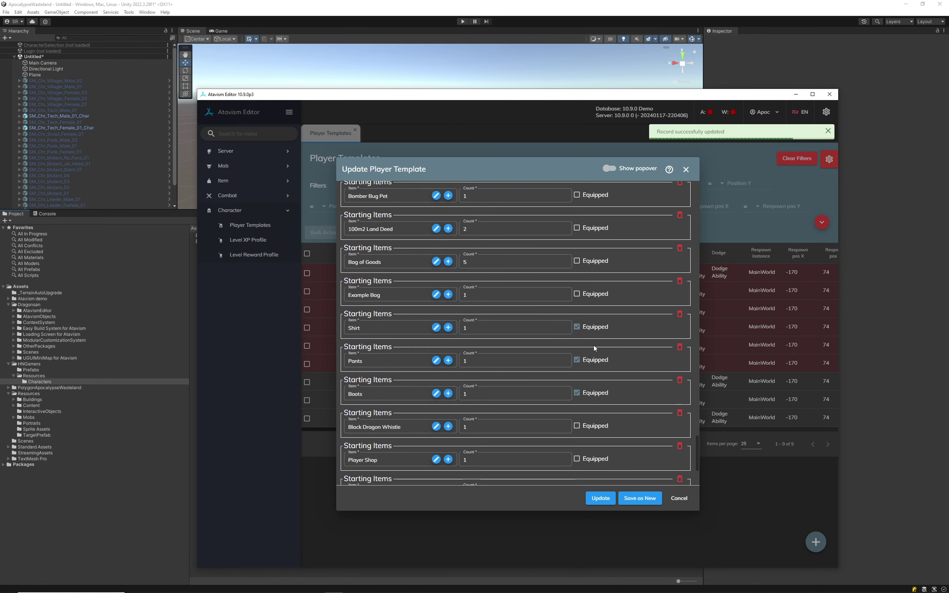
{"action": "left_click", "coordinate": [680, 315]}
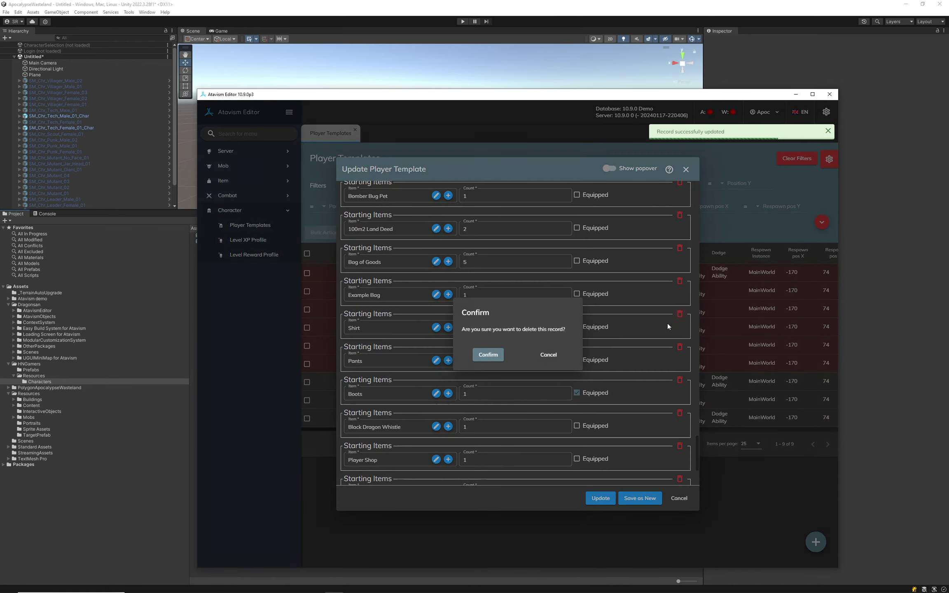
{"action": "left_click", "coordinate": [494, 355]}
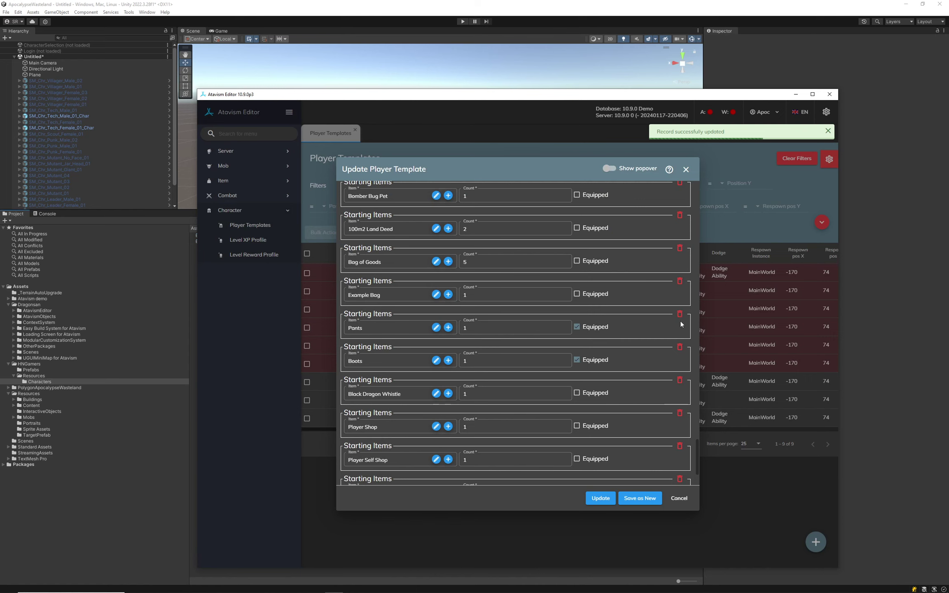
{"action": "left_click", "coordinate": [680, 316]}
{"action": "left_click", "coordinate": [494, 356]}
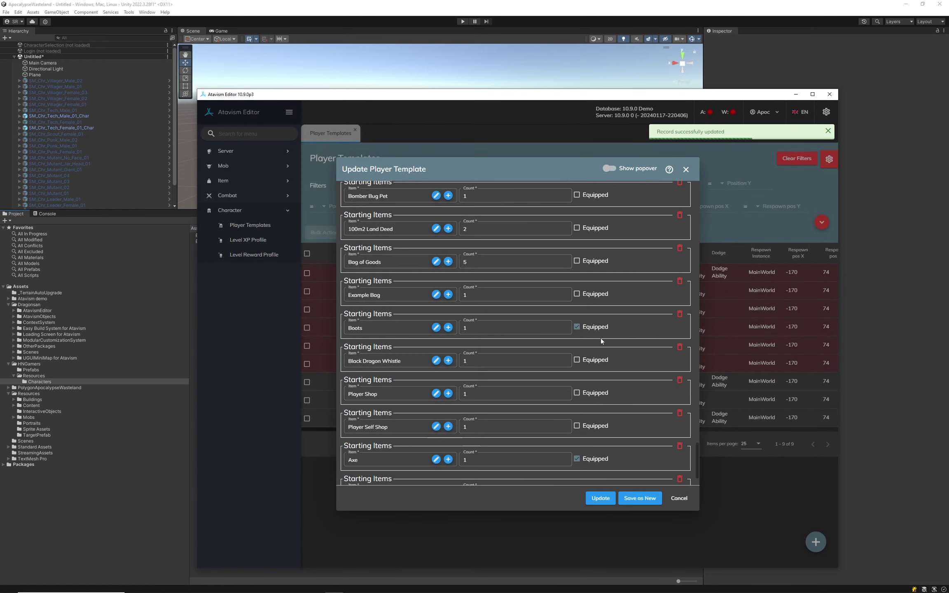
{"action": "left_click", "coordinate": [680, 315]}
{"action": "left_click", "coordinate": [493, 355]}
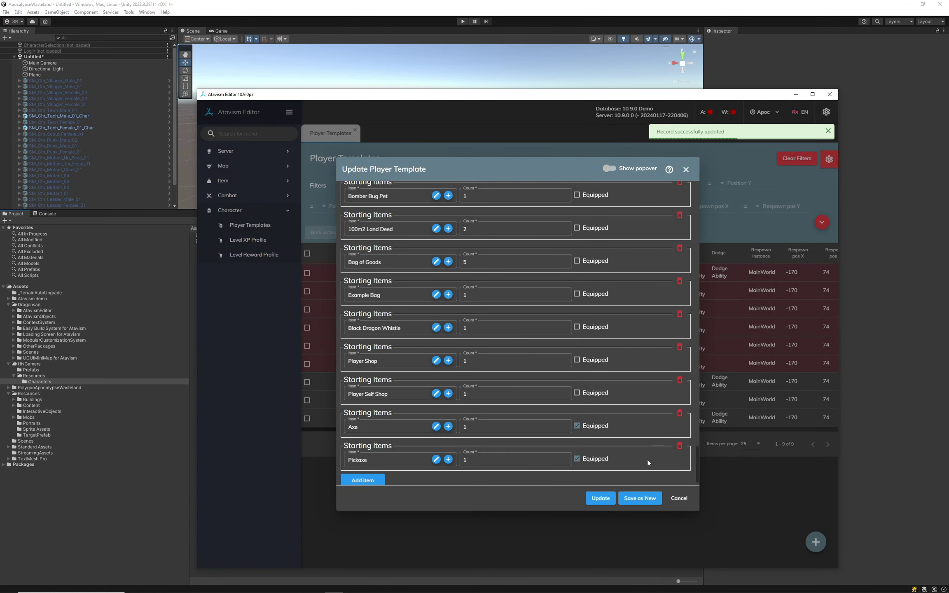
{"action": "left_click", "coordinate": [601, 500]}
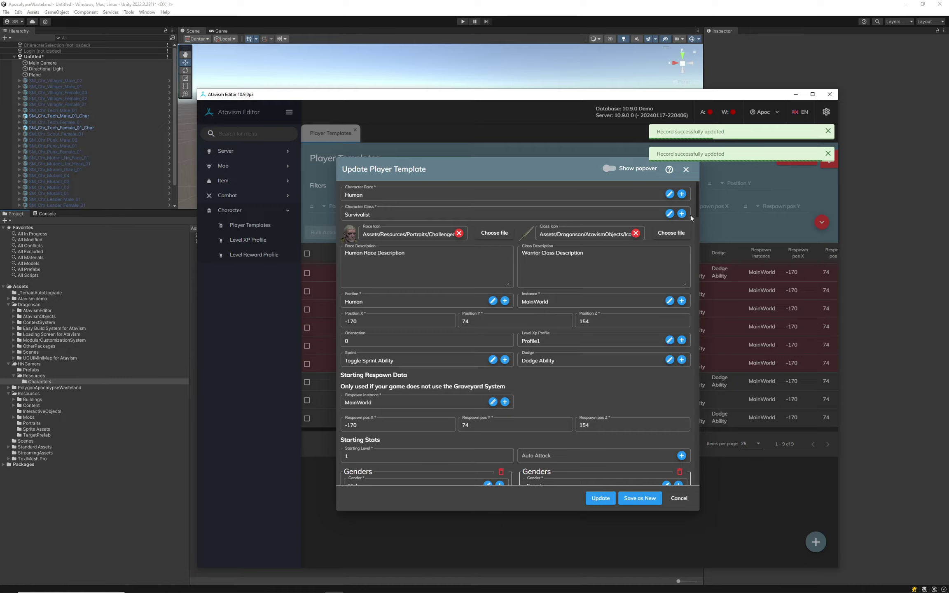
Delete the Shirt, Pants and Boots starting items from the Survivalist template and save it.
{"action": "left_click_drag", "start_coordinate": [698, 195], "coordinate": [691, 456]}
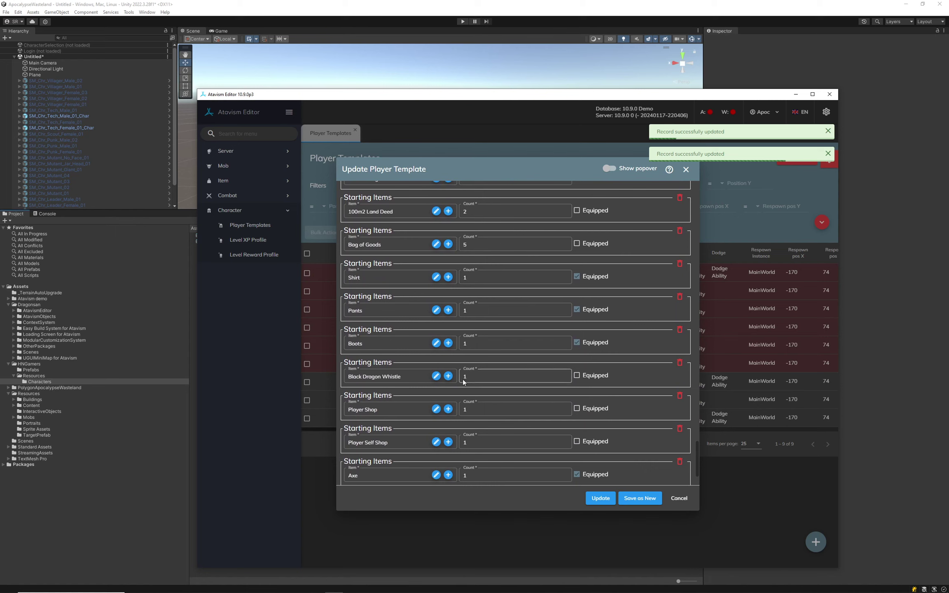
{"action": "left_click", "coordinate": [679, 264]}
{"action": "left_click", "coordinate": [499, 359]}
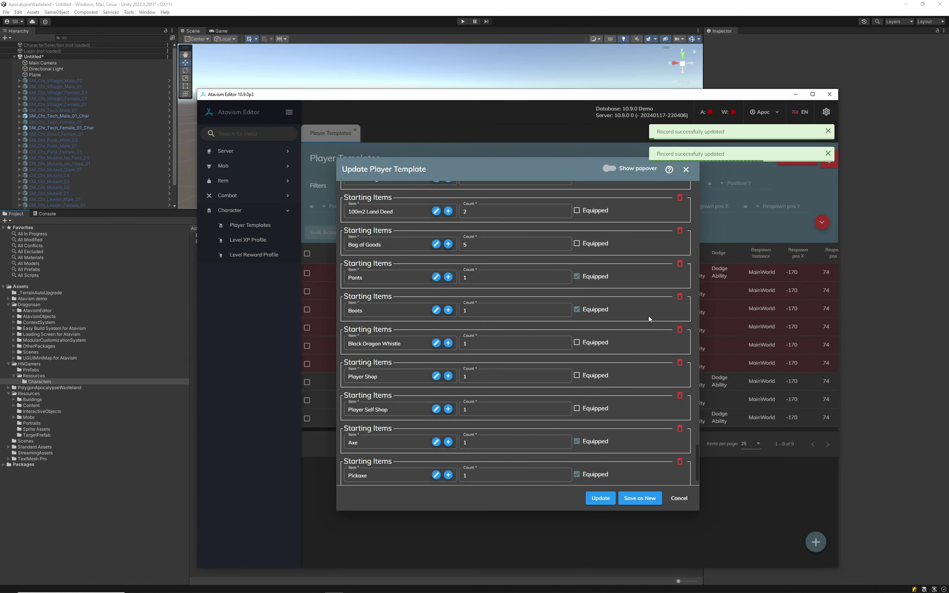
{"action": "left_click", "coordinate": [680, 264]}
{"action": "left_click", "coordinate": [487, 356]}
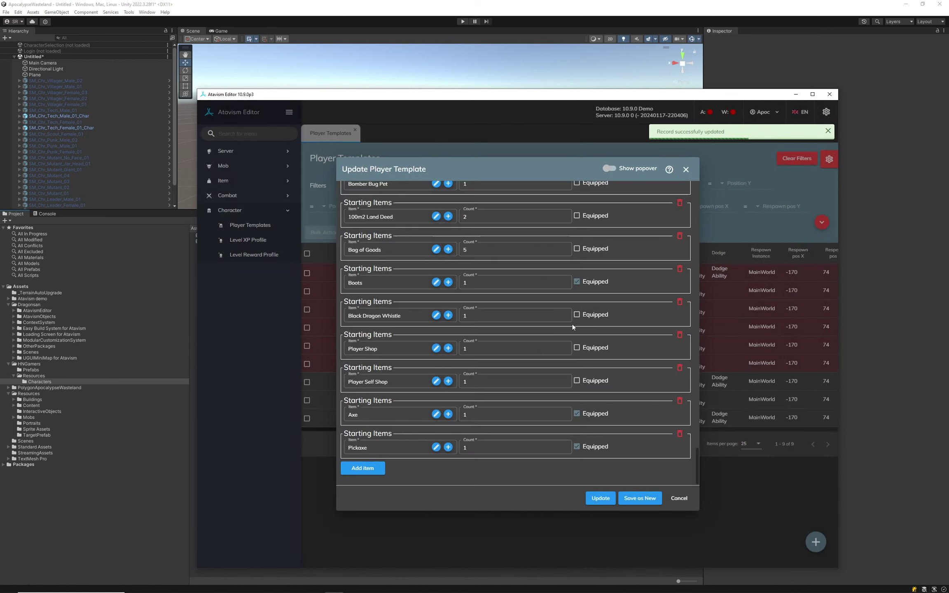
{"action": "left_click", "coordinate": [679, 269]}
{"action": "left_click", "coordinate": [487, 356]}
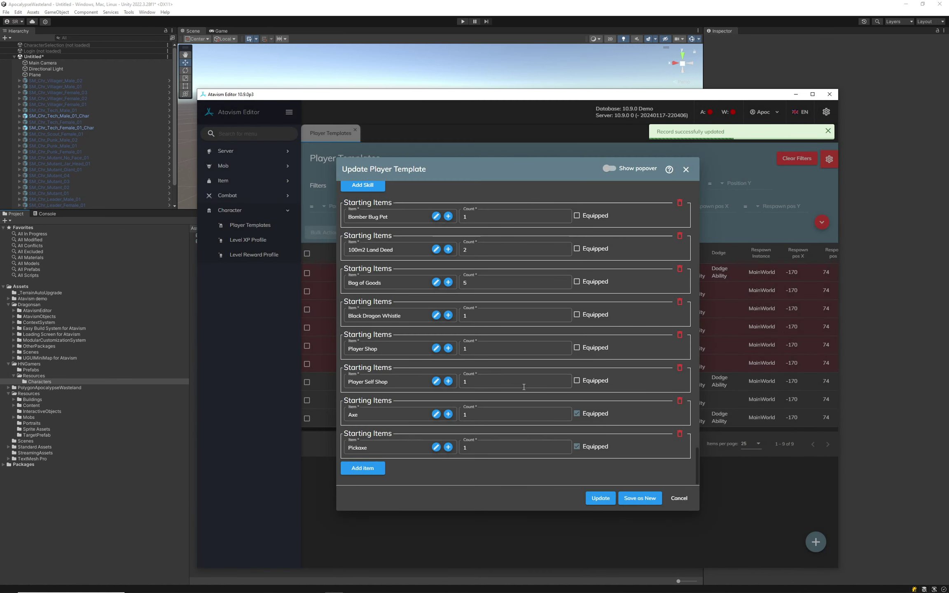
{"action": "left_click", "coordinate": [601, 498]}
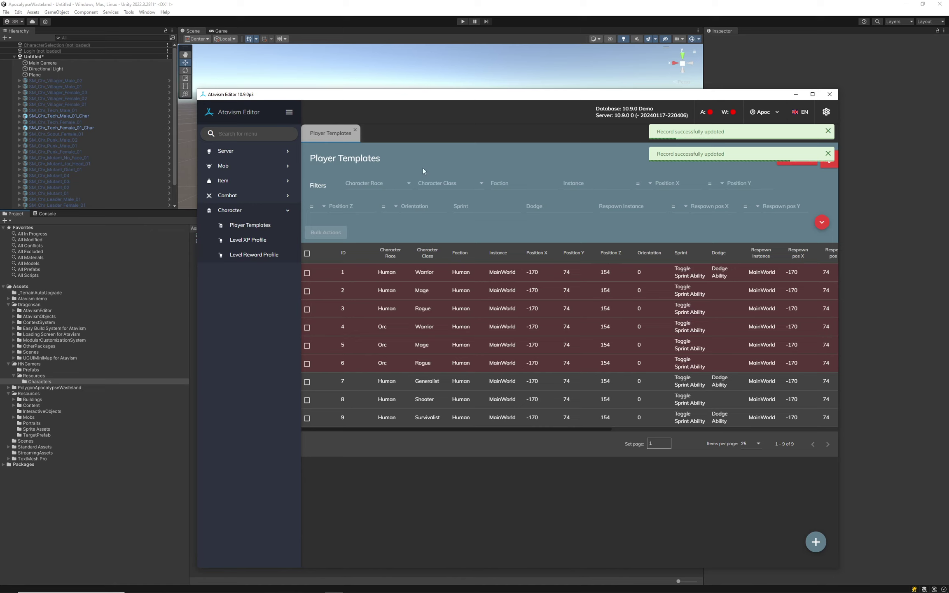
Stop the authentication and world servers in Atavism Windows Manager and close their consoles.
{"action": "left_click", "coordinate": [778, 51]}
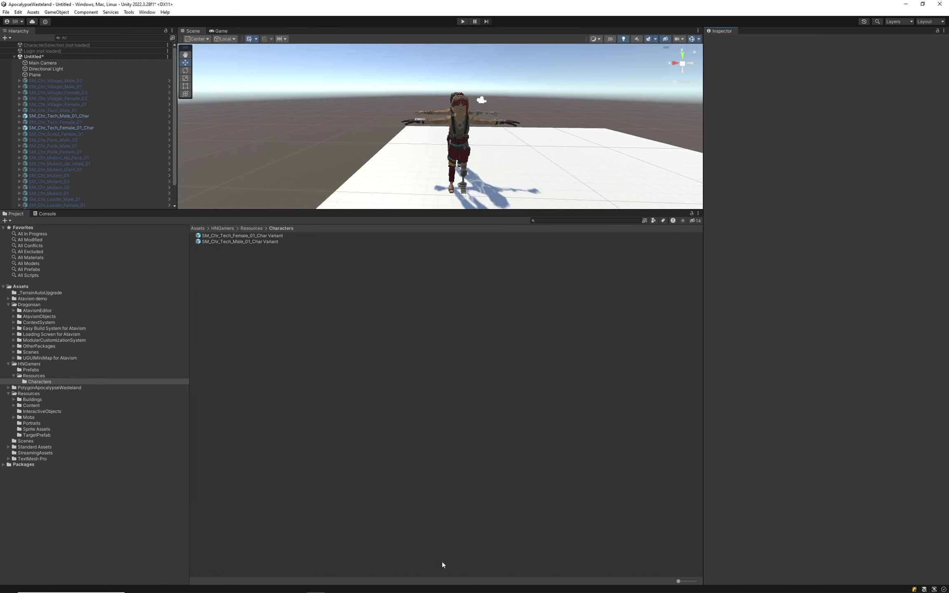
{"action": "left_click", "coordinate": [352, 588]}
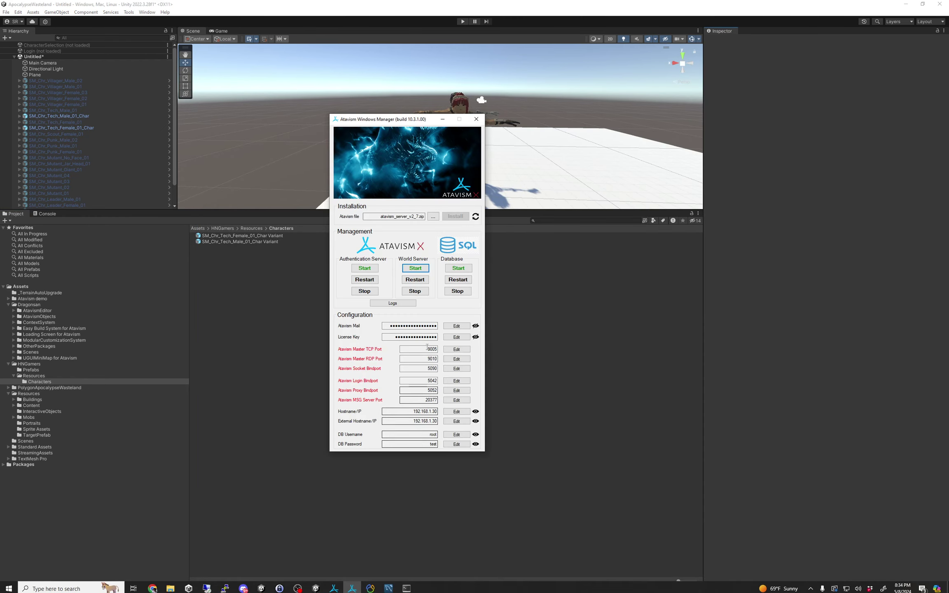
{"action": "left_click", "coordinate": [365, 291]}
{"action": "left_click", "coordinate": [417, 291]}
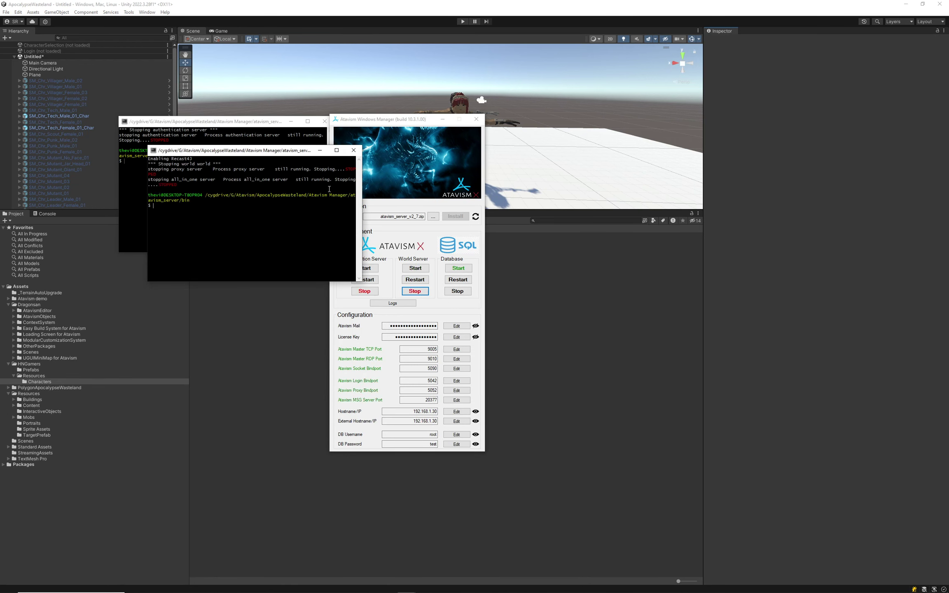
{"action": "left_click", "coordinate": [355, 151]}
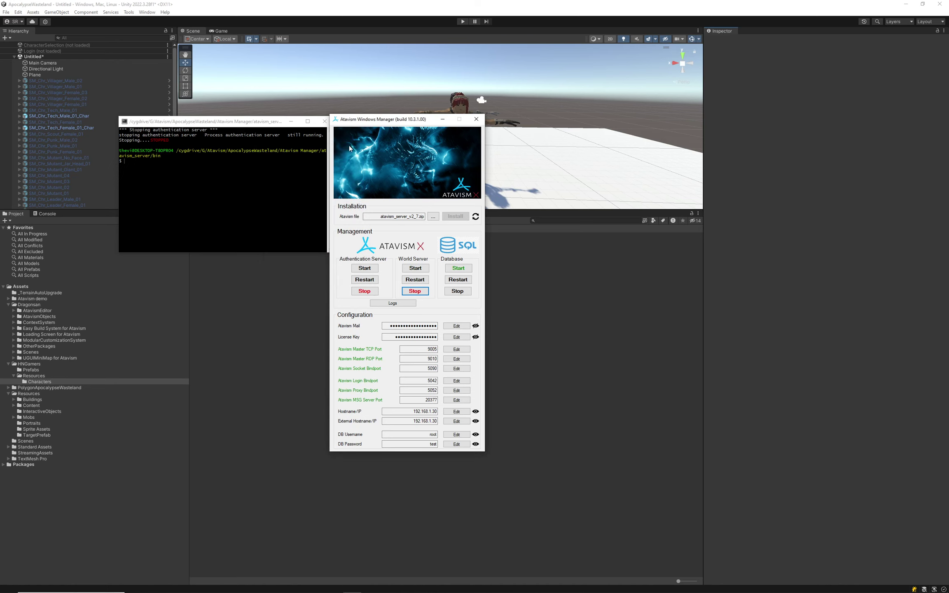
{"action": "left_click", "coordinate": [324, 121]}
Start the authentication and world servers again and return to Unity.
{"action": "left_click", "coordinate": [368, 268]}
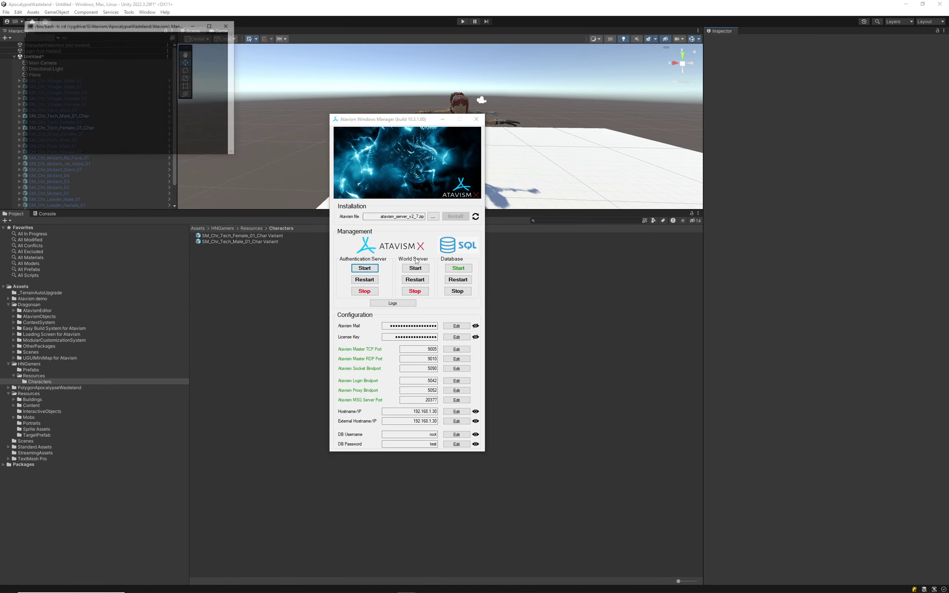
{"action": "left_click", "coordinate": [416, 269]}
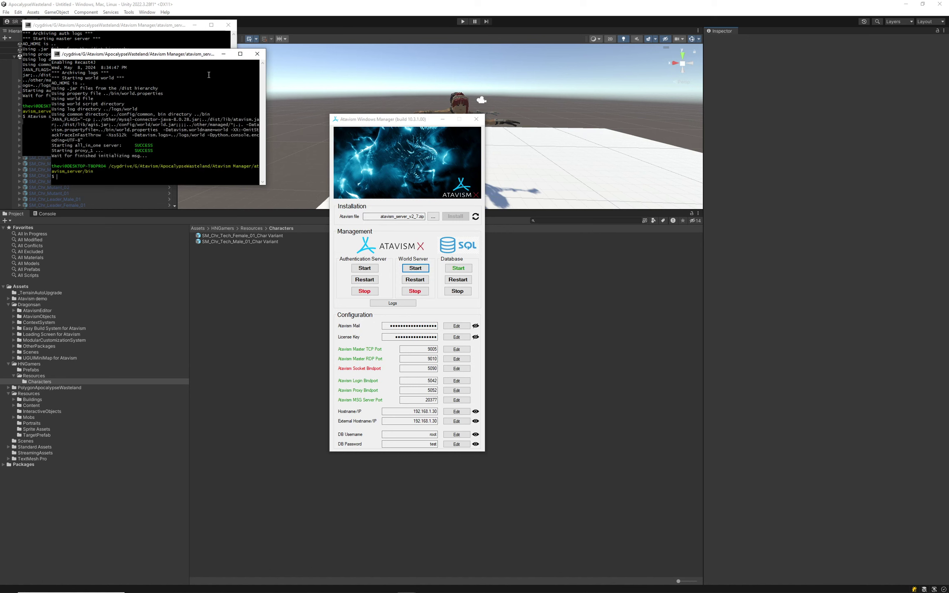
{"action": "left_click_drag", "start_coordinate": [426, 120], "coordinate": [479, 91]}
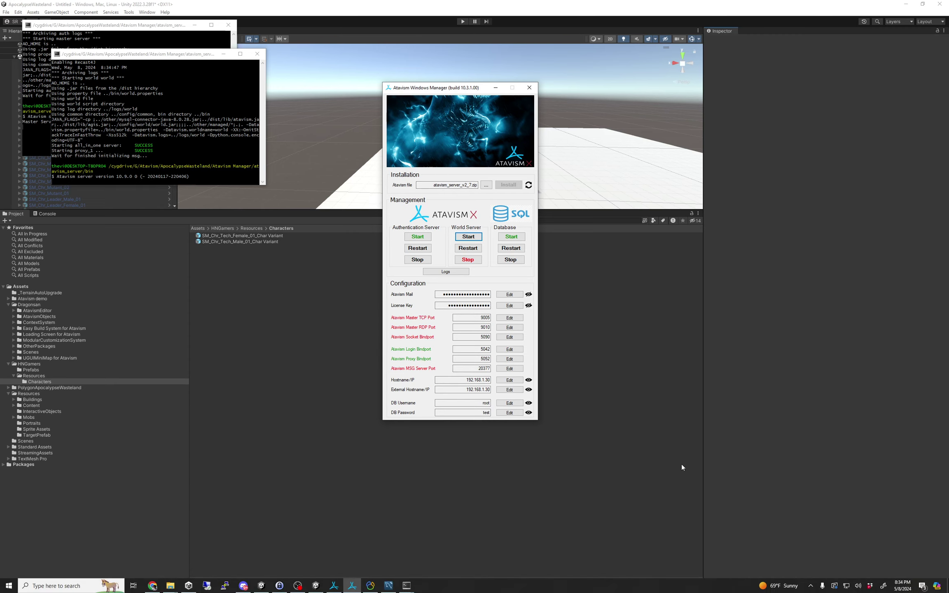
{"action": "left_click", "coordinate": [750, 455]}
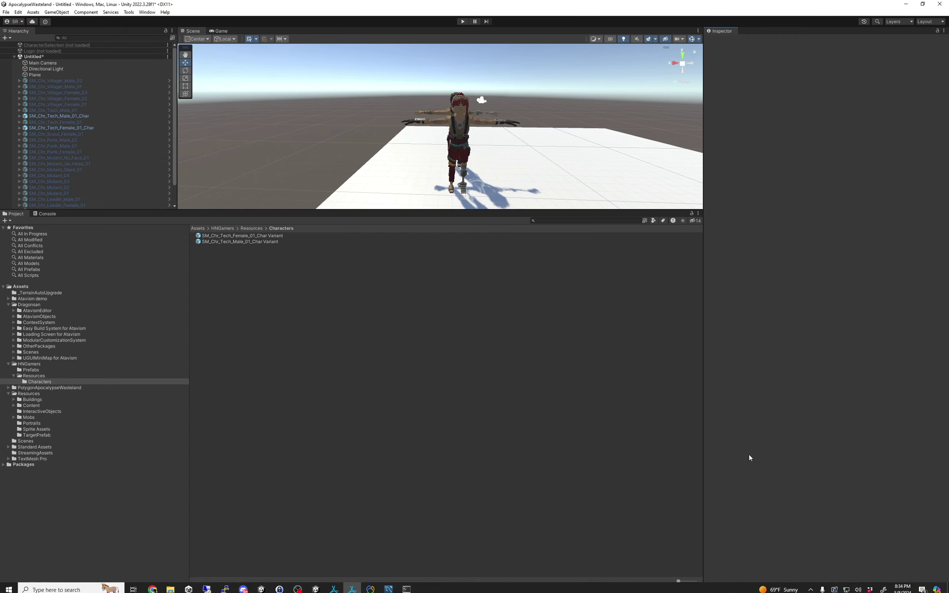
Load the Login scene into the Hierarchy.
{"action": "right_click", "coordinate": [51, 49]}
{"action": "right_click", "coordinate": [38, 52]}
{"action": "right_click", "coordinate": [37, 51]}
{"action": "left_click", "coordinate": [59, 56]}
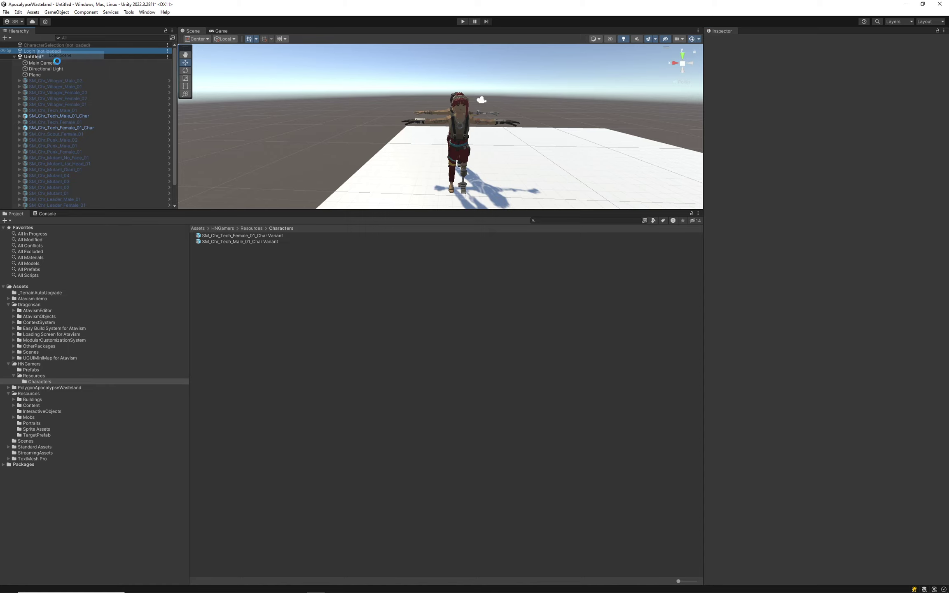
Remove the Untitled scene without saving, then start Play mode.
{"action": "left_click", "coordinate": [114, 85]}
{"action": "right_click", "coordinate": [114, 85]}
{"action": "left_click", "coordinate": [52, 99]}
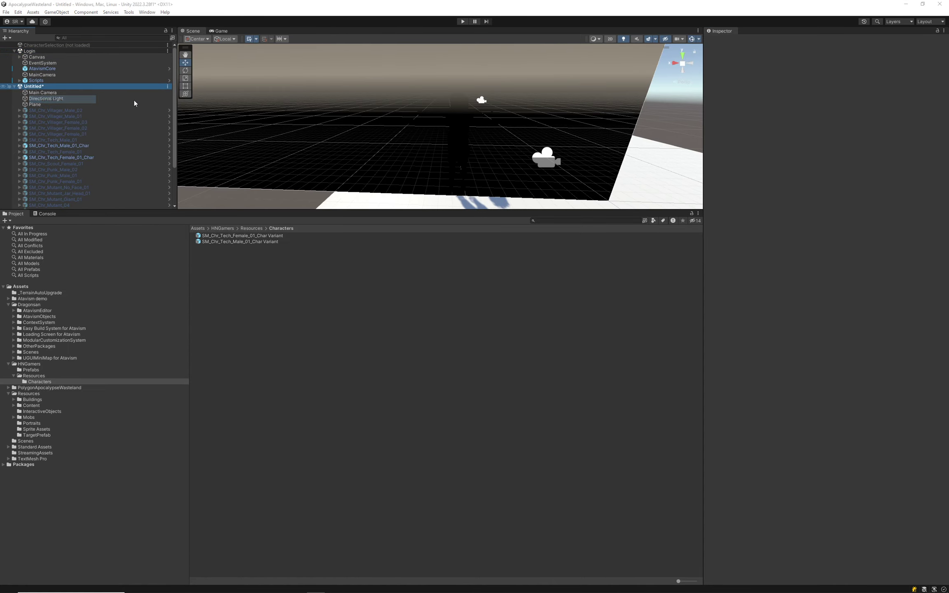
{"action": "left_click", "coordinate": [444, 21]}
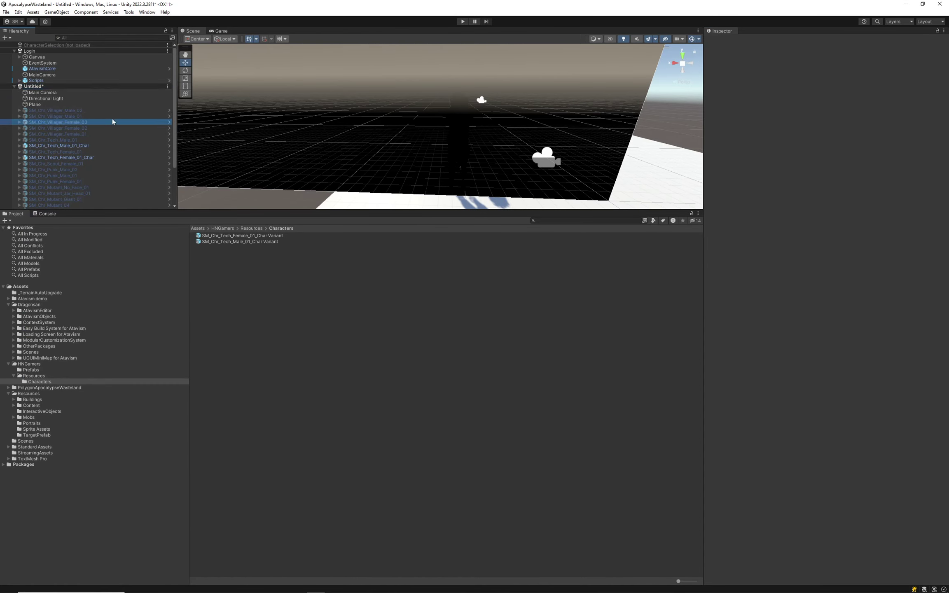
{"action": "left_click", "coordinate": [40, 87]}
{"action": "right_click", "coordinate": [39, 87]}
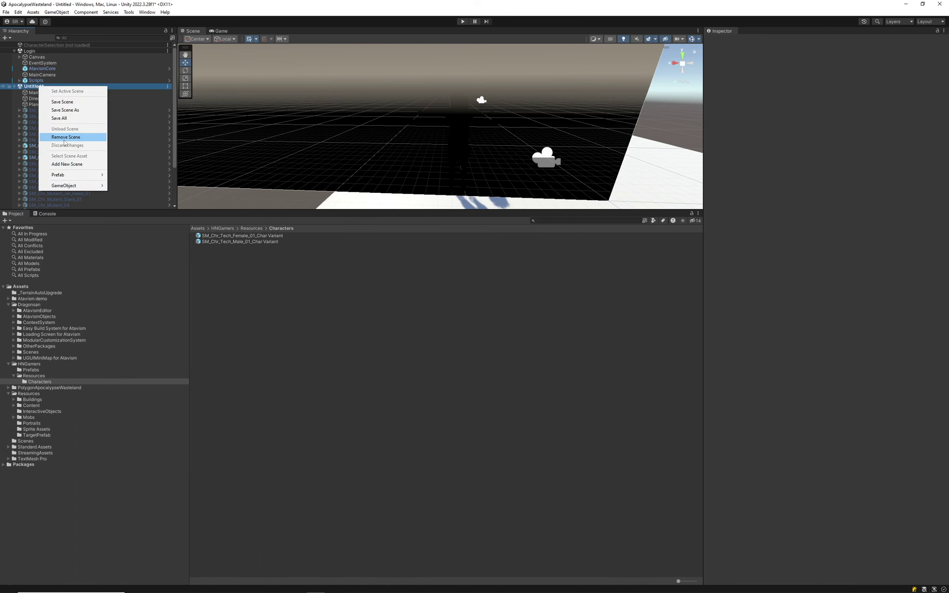
{"action": "left_click", "coordinate": [65, 138]}
{"action": "left_click", "coordinate": [496, 315]}
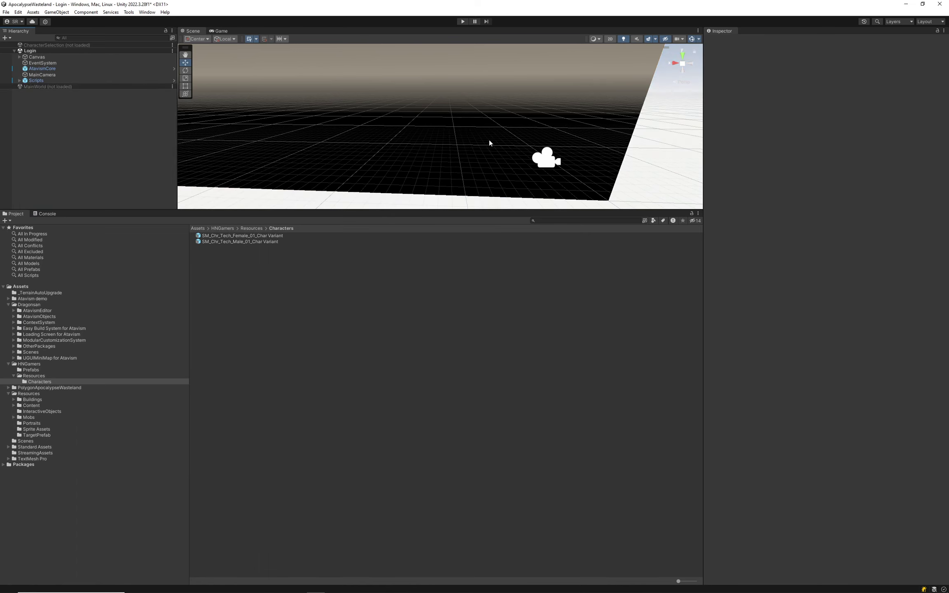
{"action": "left_click", "coordinate": [463, 22]}
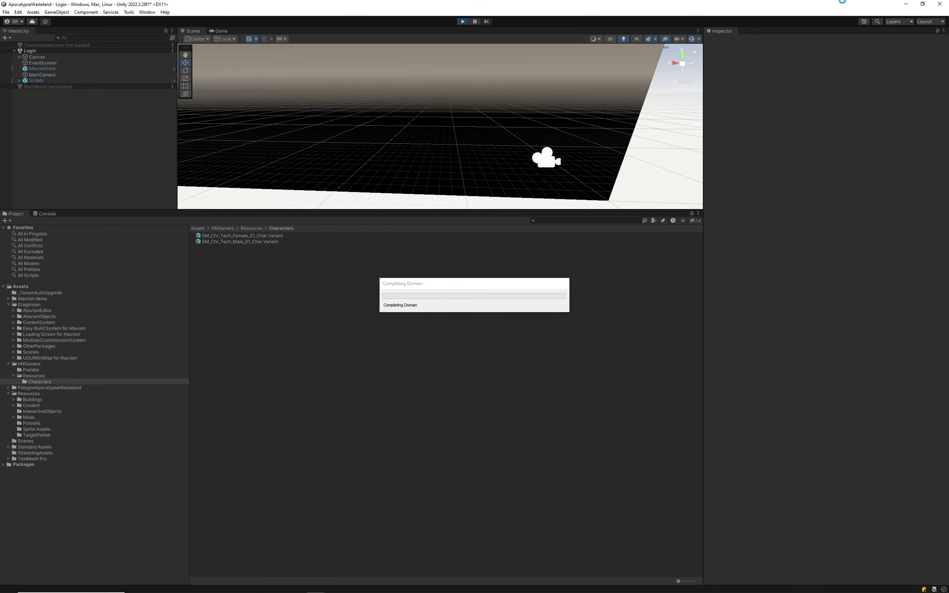
Check the world server console, then log in and enlarge the game view to see the Orc Mage.
{"action": "left_click", "coordinate": [352, 590]}
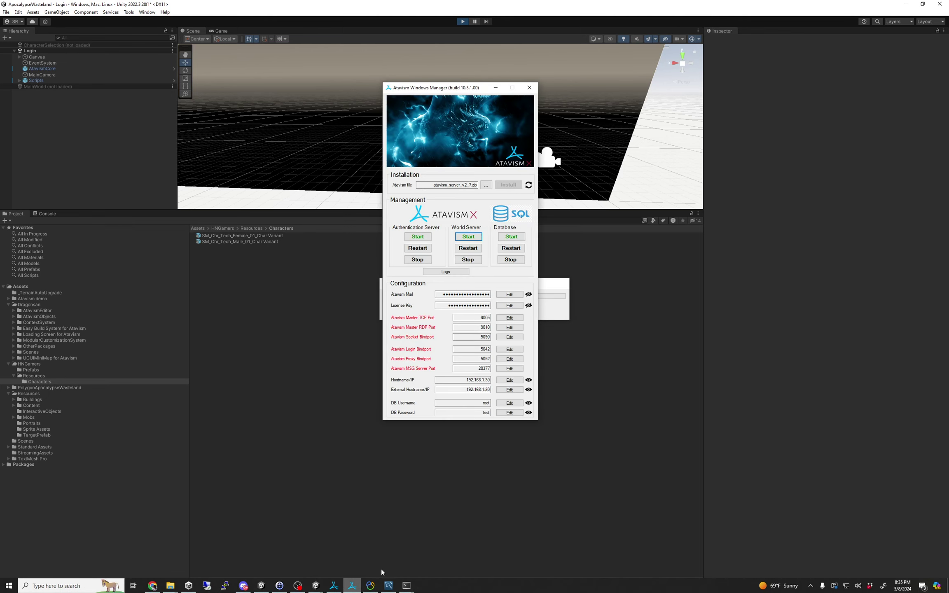
{"action": "left_click", "coordinate": [469, 237]}
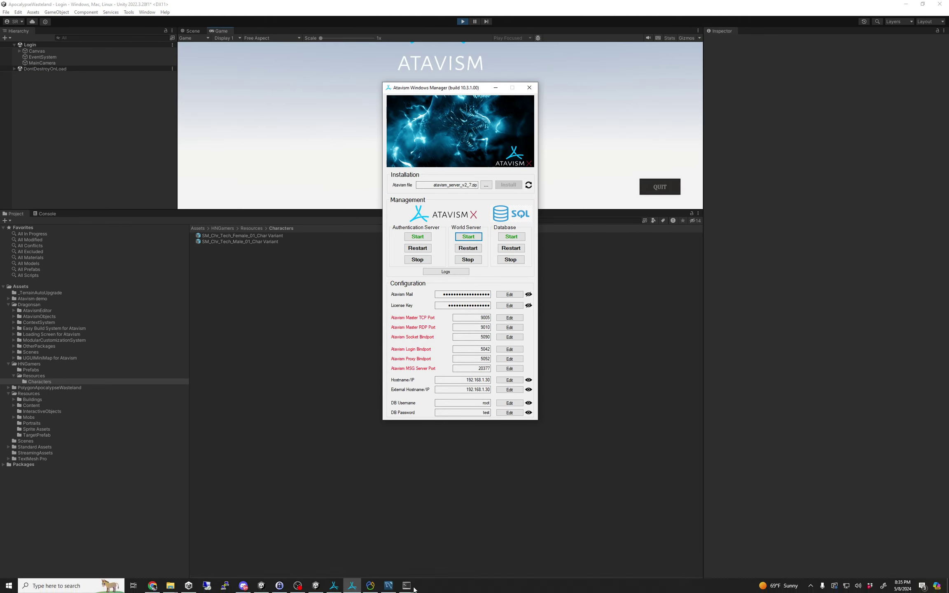
{"action": "mouse_move", "coordinate": [404, 589]}
{"action": "left_click", "coordinate": [527, 548]}
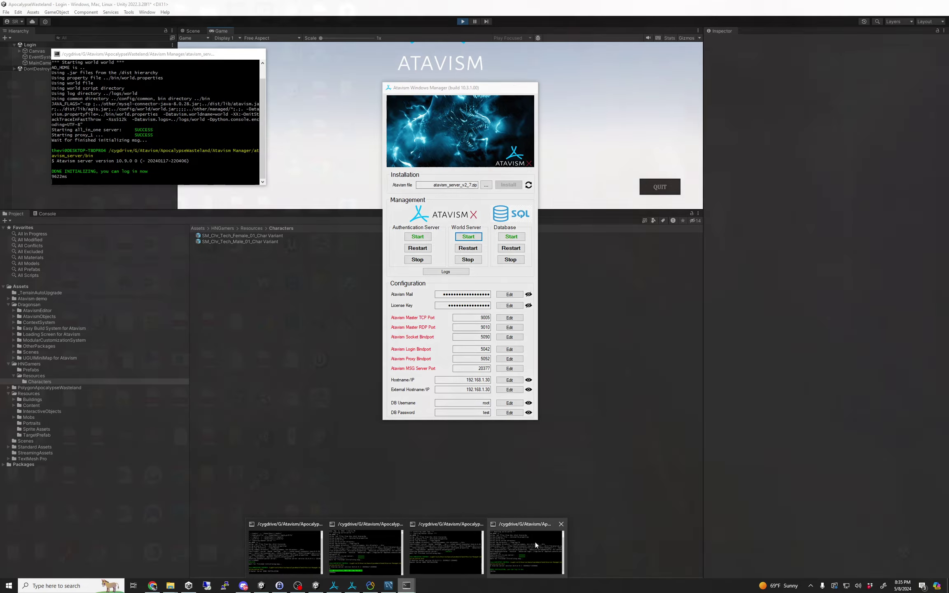
{"action": "left_click", "coordinate": [443, 472]}
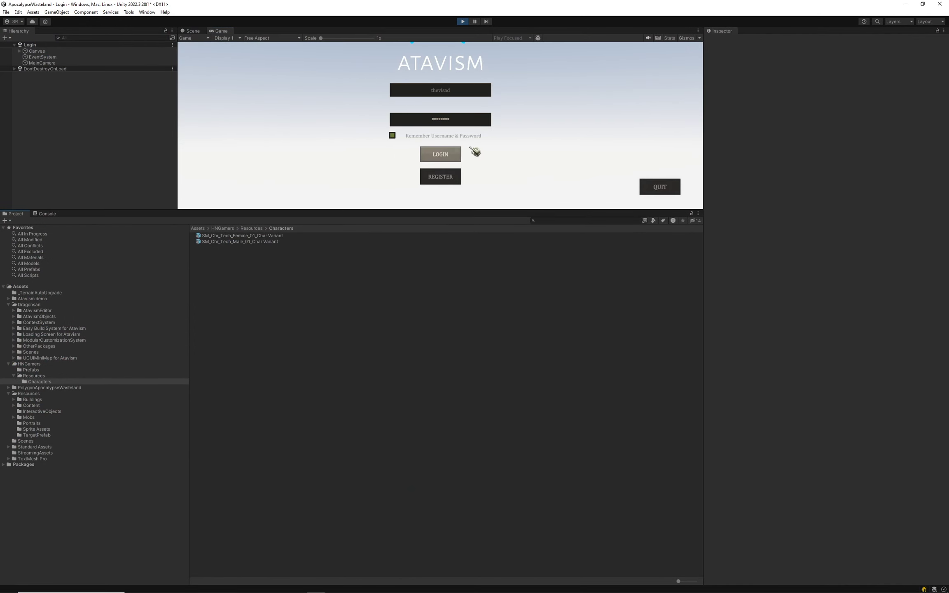
{"action": "left_click", "coordinate": [455, 153]}
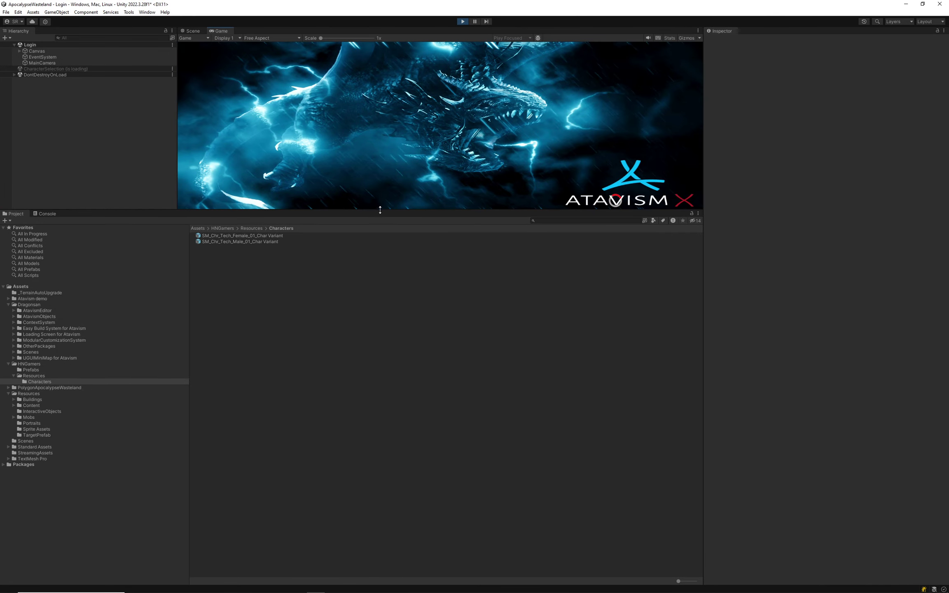
{"action": "left_click_drag", "start_coordinate": [297, 209], "coordinate": [307, 374]}
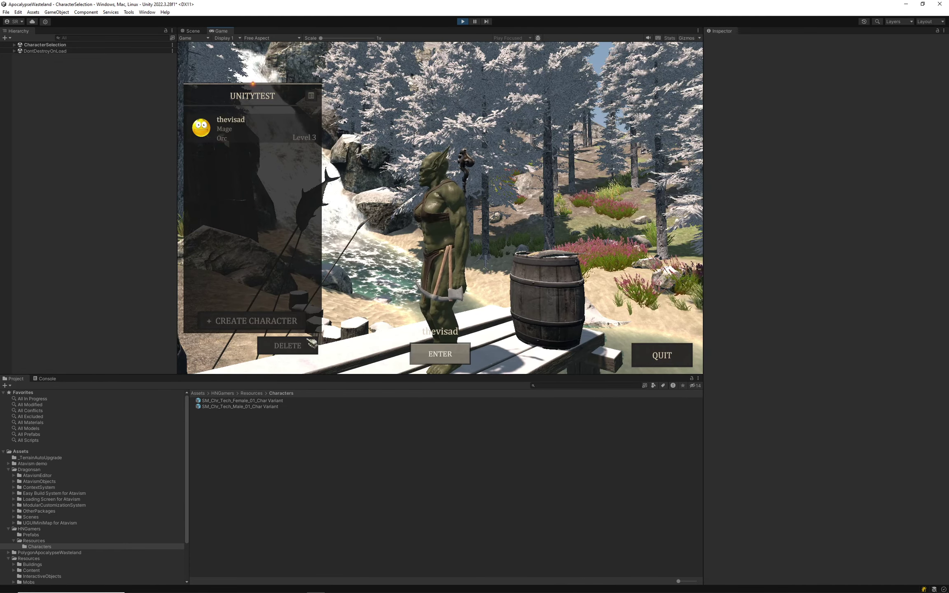
Open character creation, compare the male and female models, then cancel back to the list.
{"action": "left_click", "coordinate": [249, 323]}
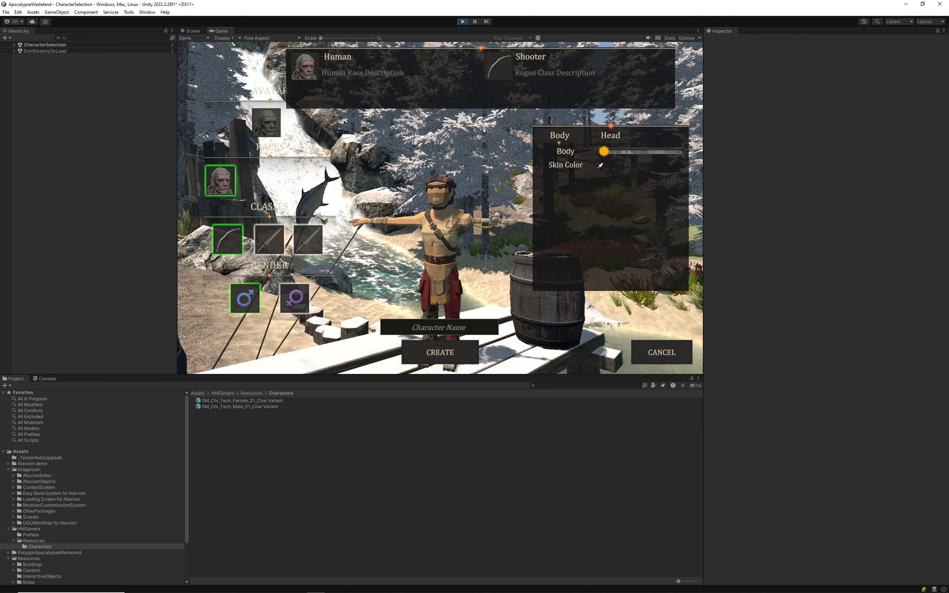
{"action": "left_click", "coordinate": [306, 292]}
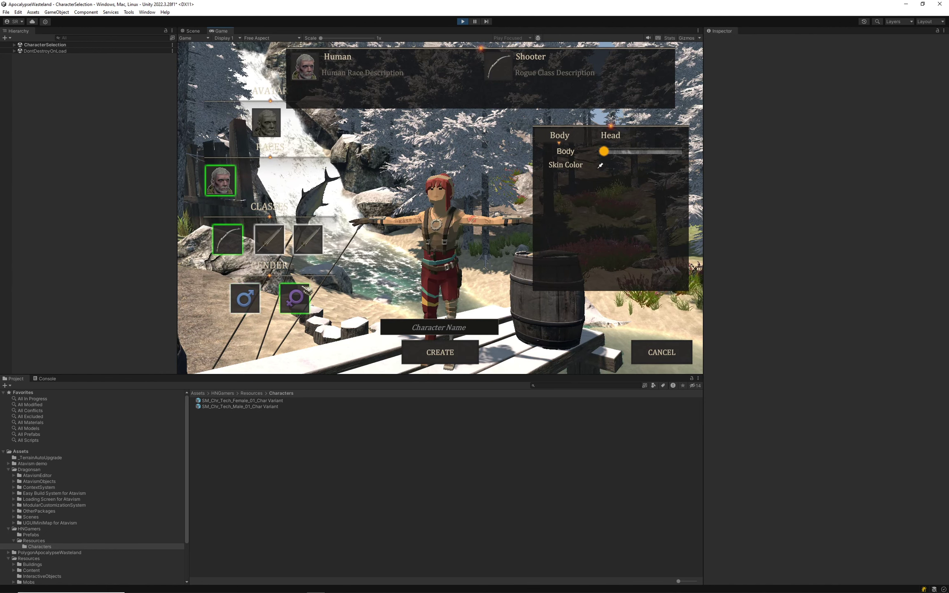
{"action": "left_click", "coordinate": [249, 299]}
{"action": "left_click", "coordinate": [293, 304]}
{"action": "left_click", "coordinate": [247, 299]}
{"action": "left_click", "coordinate": [294, 298]}
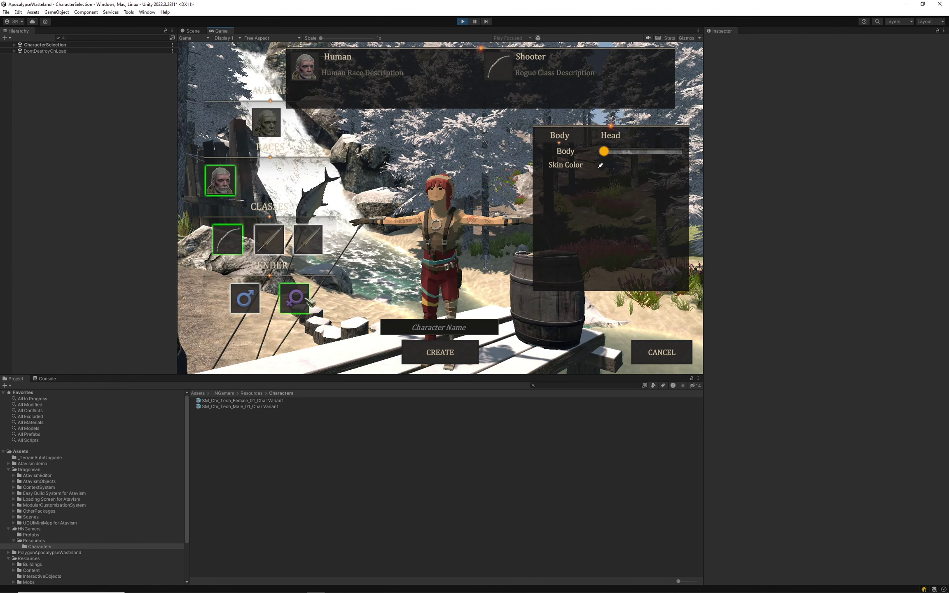
{"action": "left_click", "coordinate": [246, 300]}
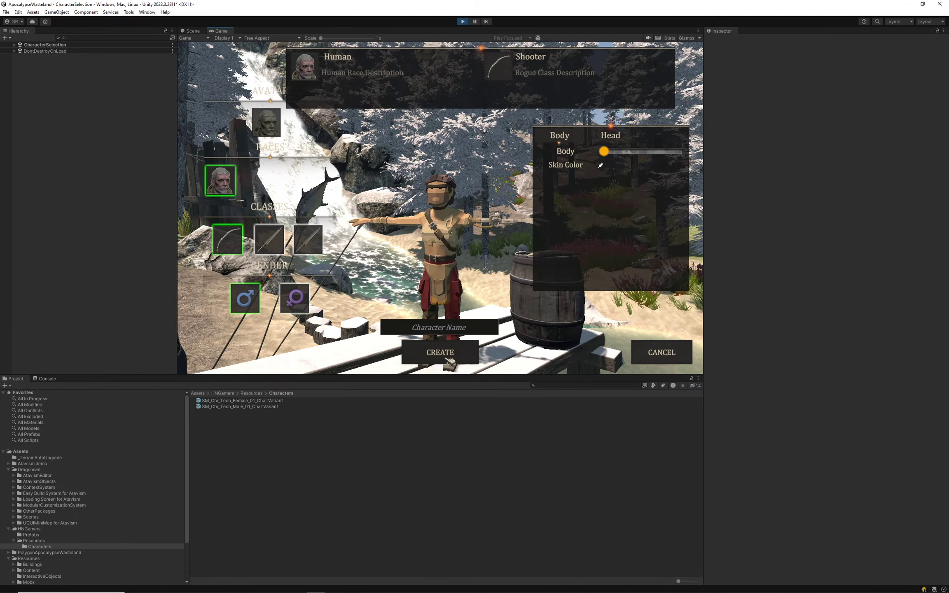
{"action": "left_click", "coordinate": [662, 353]}
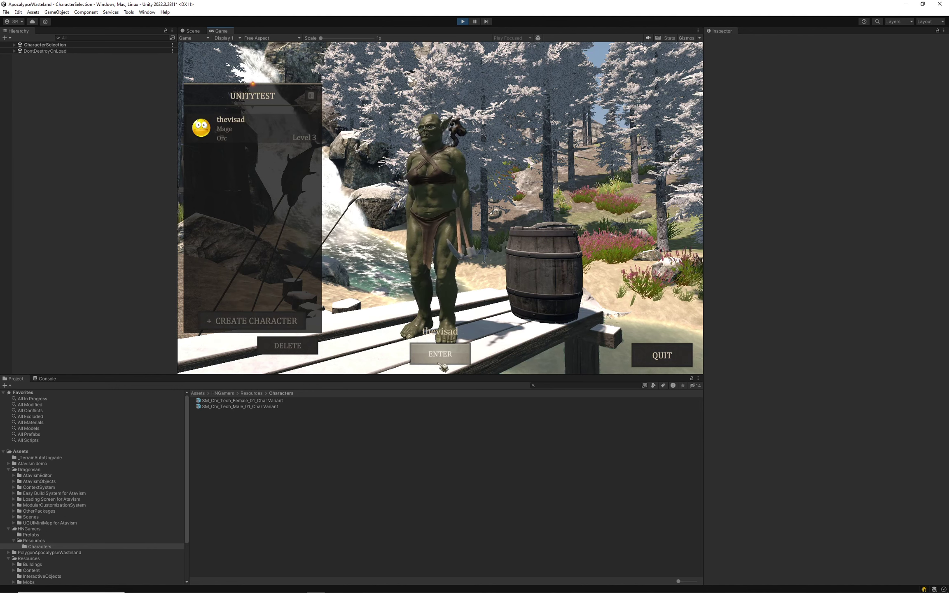
Reopen character creation and set the new character to female.
{"action": "left_click", "coordinate": [283, 321]}
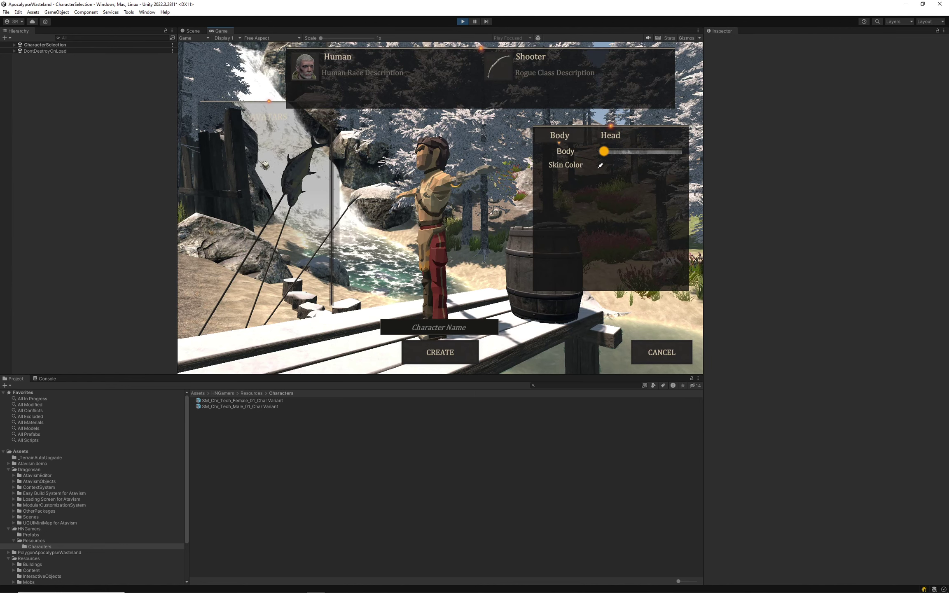
{"action": "left_click", "coordinate": [666, 354]}
{"action": "left_click", "coordinate": [267, 321]}
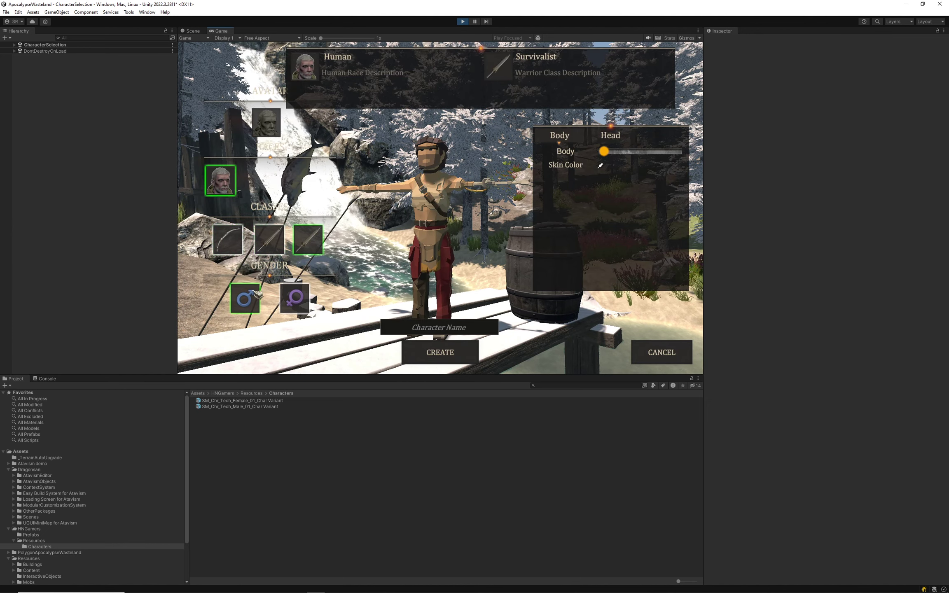
{"action": "left_click", "coordinate": [294, 298]}
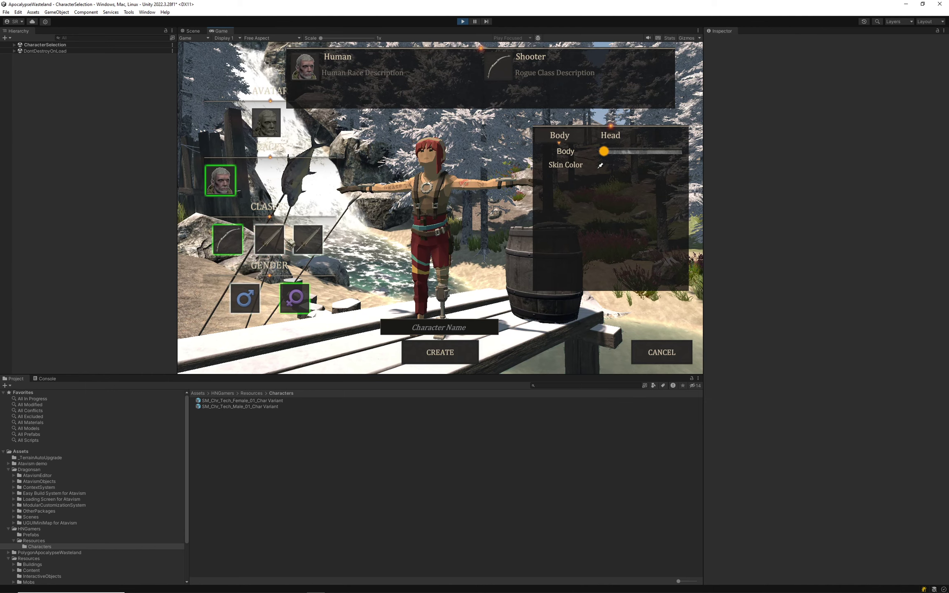
Pick the Survivalist class, then delete the existing orc character from the list.
{"action": "left_click", "coordinate": [308, 239]}
{"action": "left_click", "coordinate": [675, 359]}
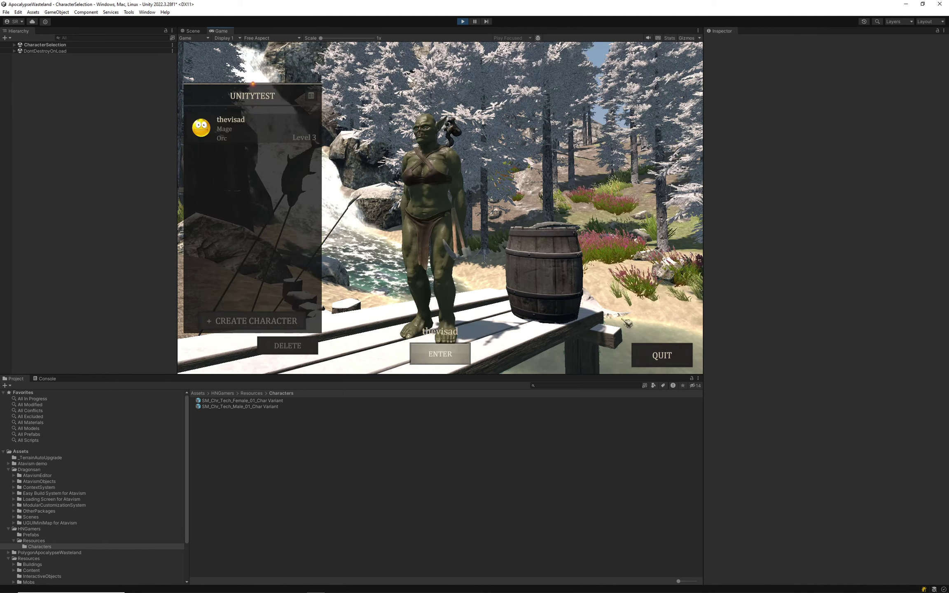
{"action": "left_click", "coordinate": [288, 346]}
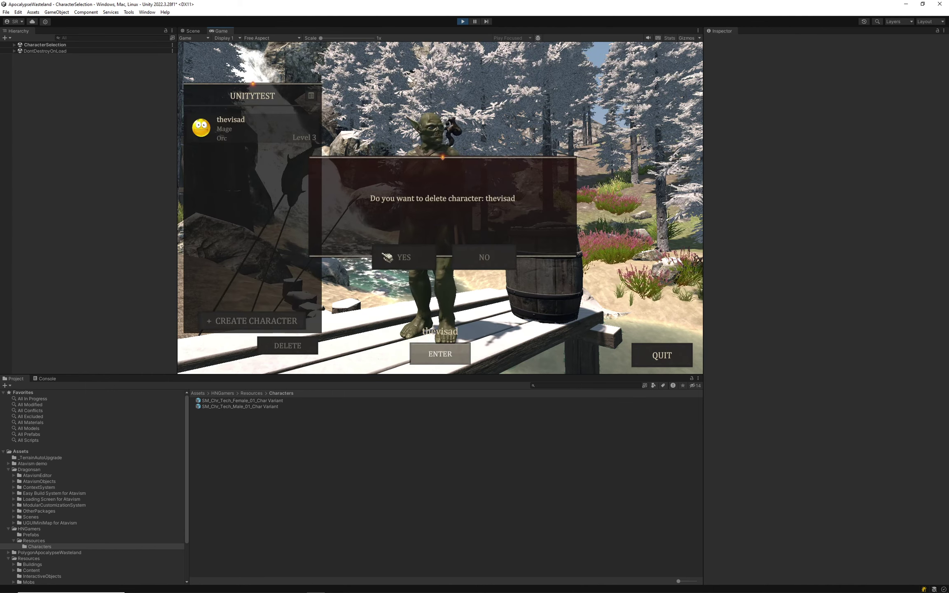
{"action": "left_click", "coordinate": [404, 258]}
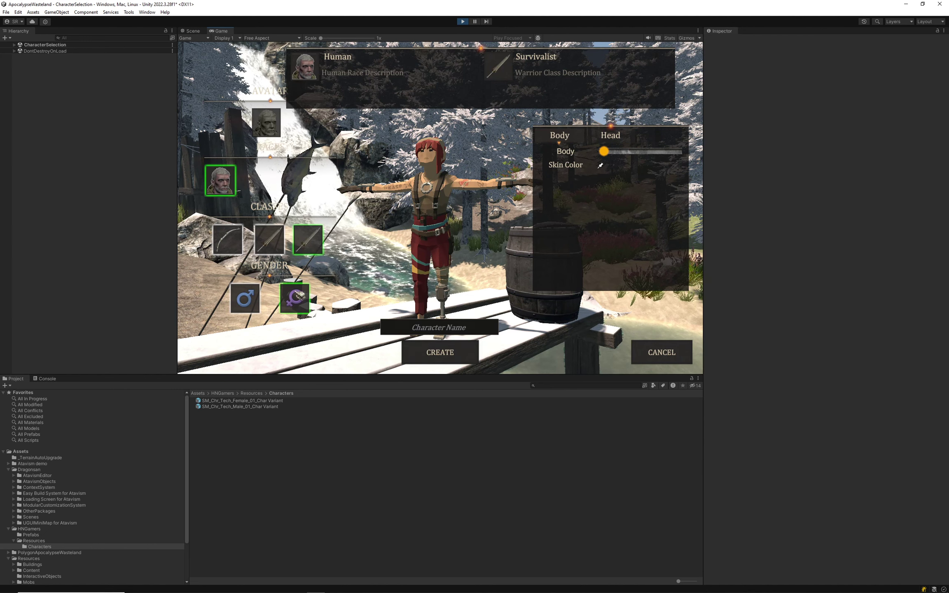
Name the new character 'dsfgsdfgsd' and create it.
{"action": "left_click", "coordinate": [440, 327]}
{"action": "type", "text": "dsfgsdfgsd"}
{"action": "left_click", "coordinate": [440, 352]}
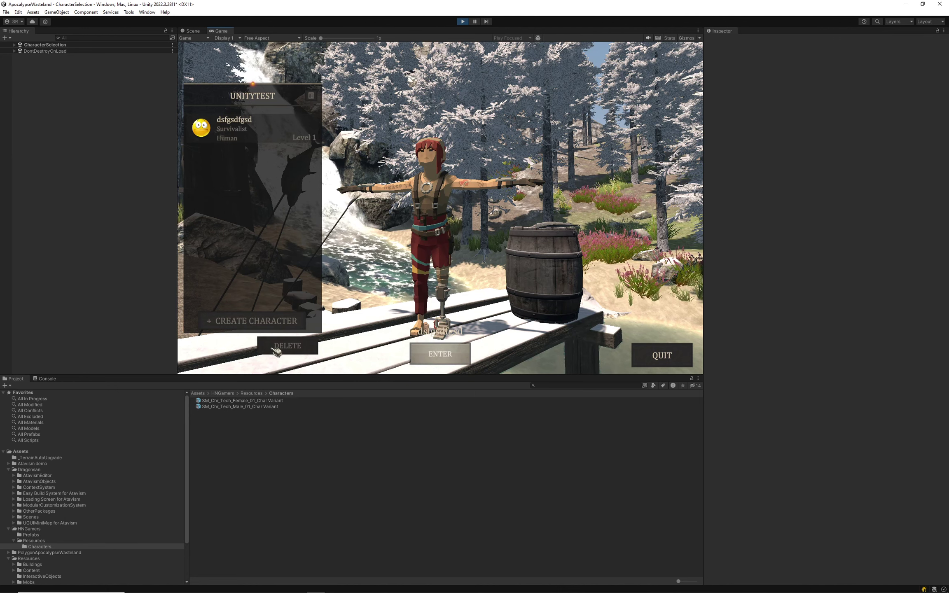
Assign AnimatorController to both male and female Tech Char Variant prefabs.
{"action": "left_click", "coordinate": [247, 406]}
{"action": "left_click", "coordinate": [297, 400], "text": "shift"}
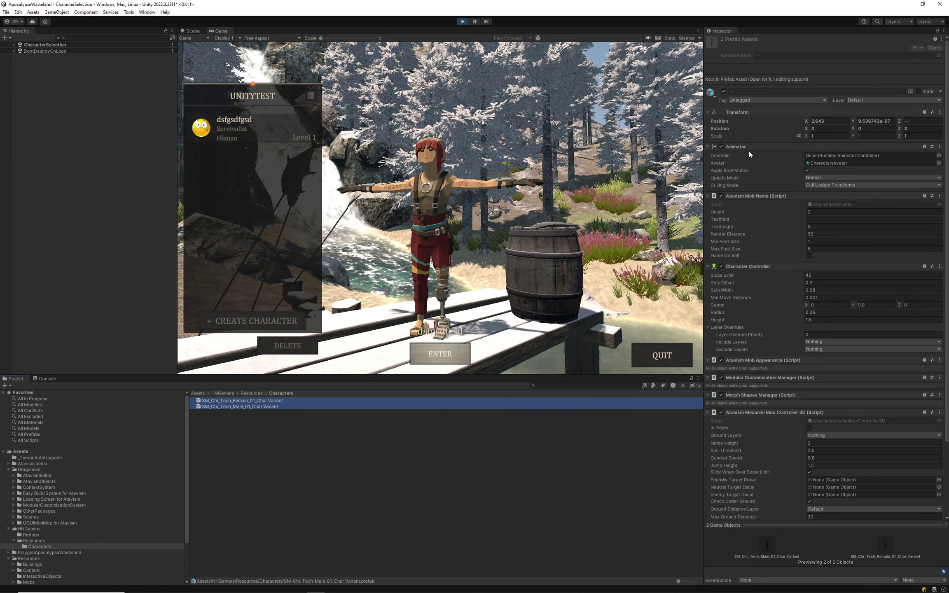
{"action": "left_click", "coordinate": [939, 156]}
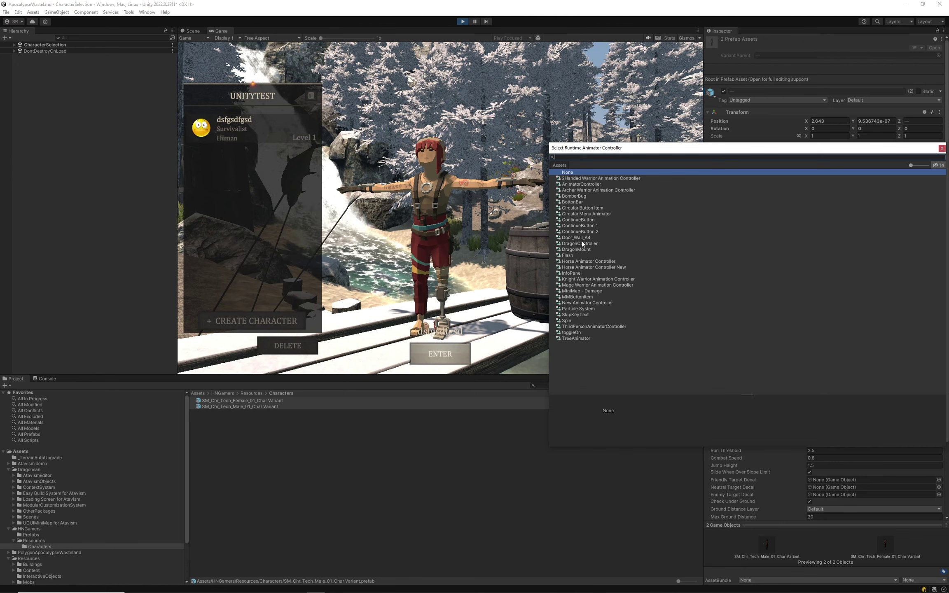
{"action": "left_click", "coordinate": [577, 184]}
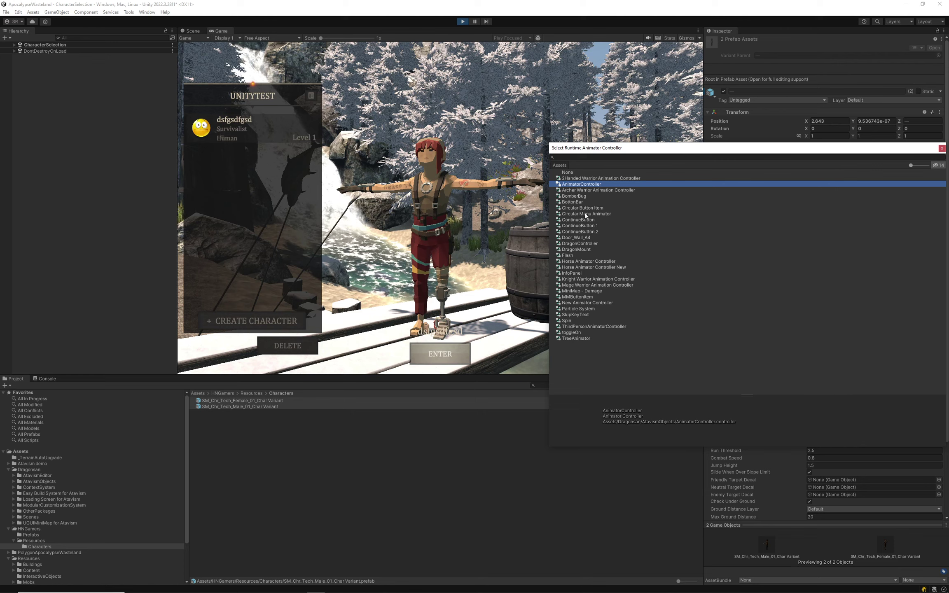
{"action": "double_click", "coordinate": [577, 186]}
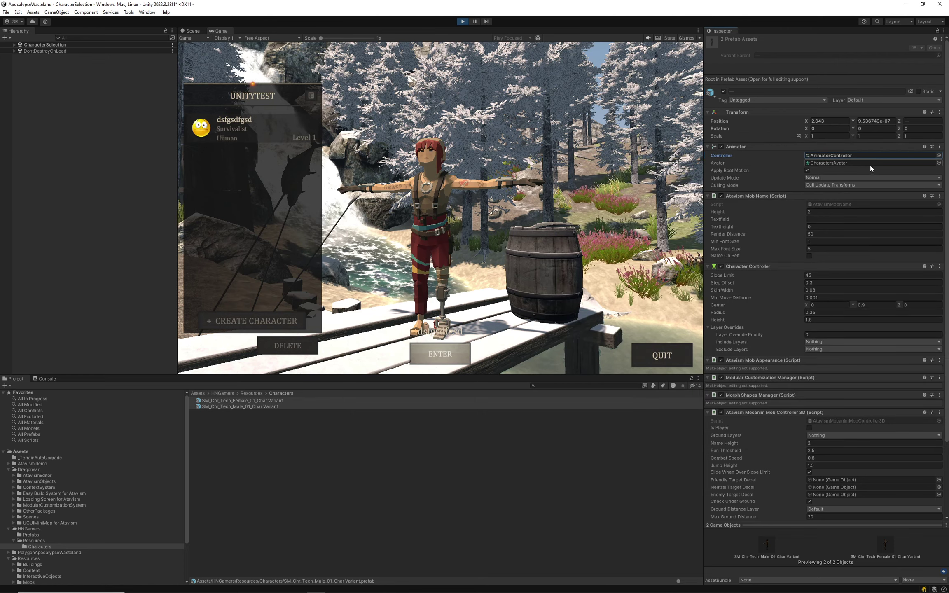
{"action": "left_click", "coordinate": [839, 163]}
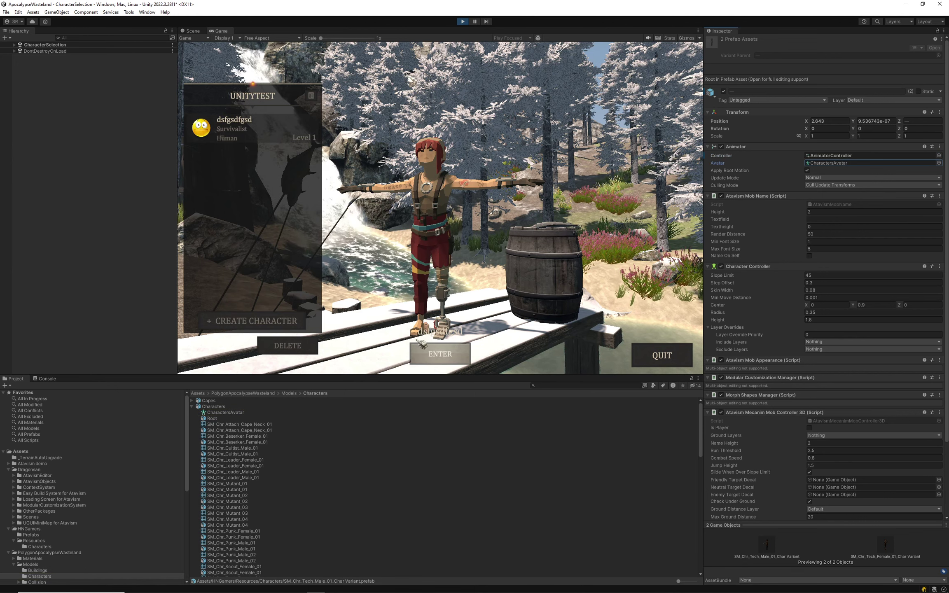
Preview the character, then browse to the HNGamers Resources folder with the character prefab variants.
{"action": "left_click", "coordinate": [265, 325]}
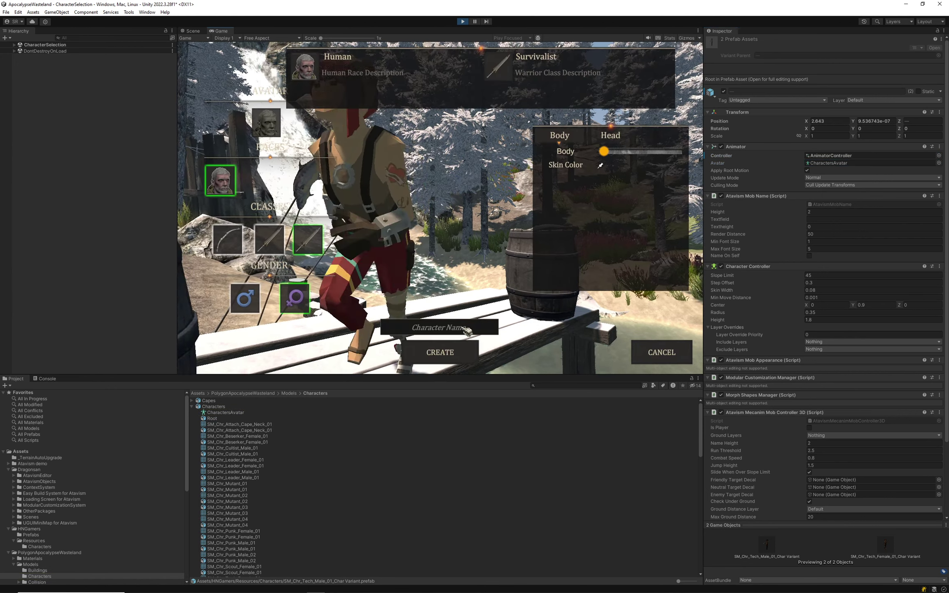
{"action": "left_click", "coordinate": [671, 355]}
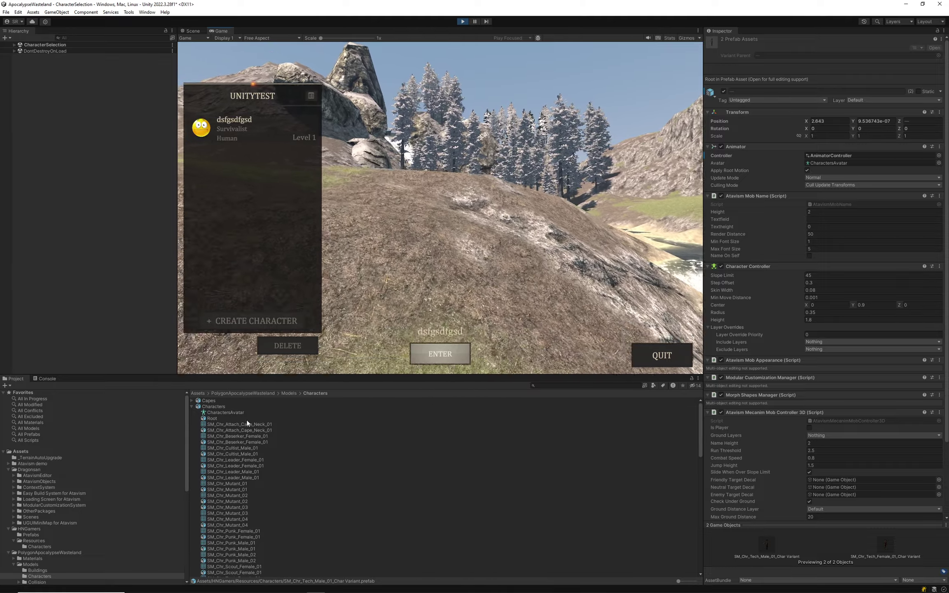
{"action": "scroll", "coordinate": [49, 535], "scroll_direction": "down", "scroll_amount": 5}
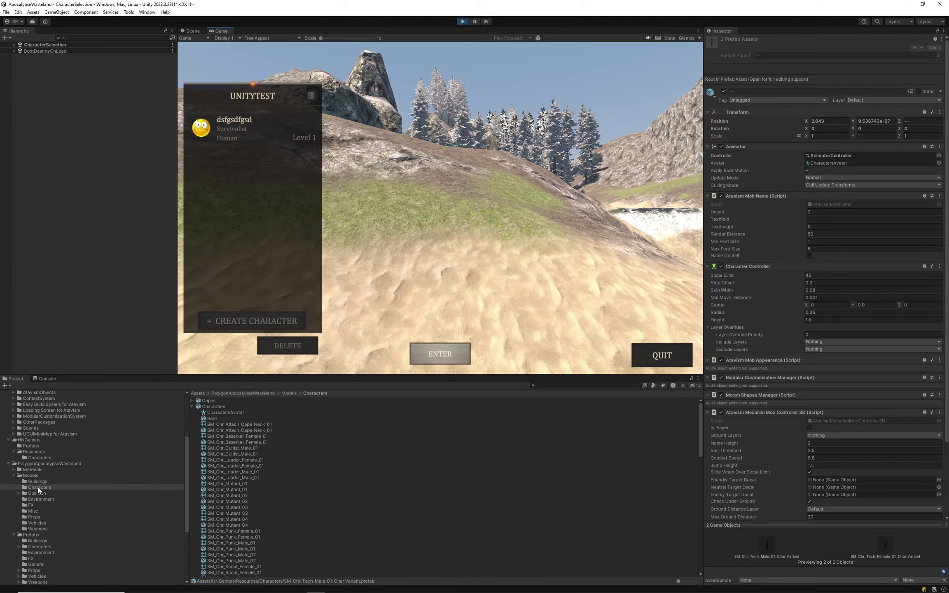
{"action": "left_click", "coordinate": [38, 488]}
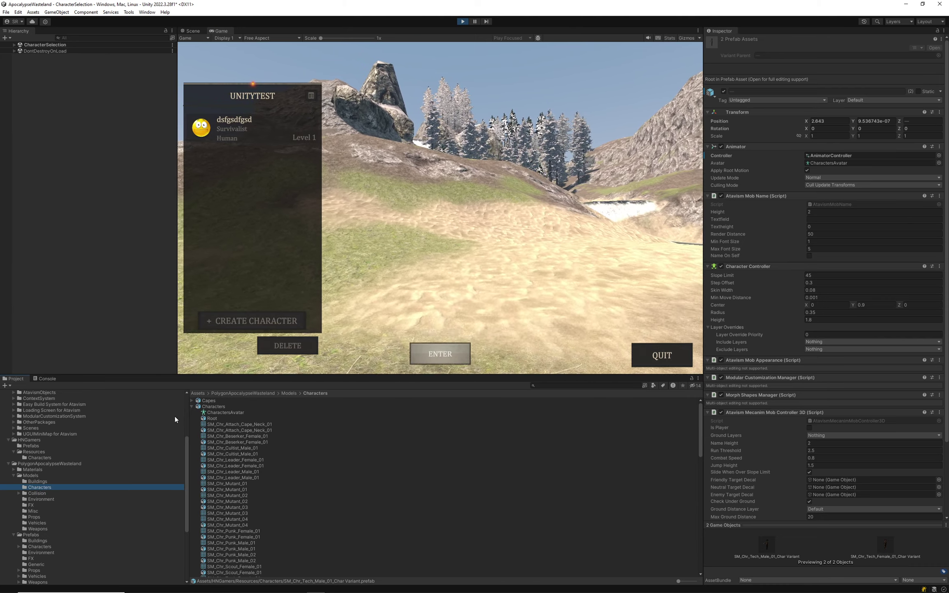
{"action": "left_click", "coordinate": [191, 407]}
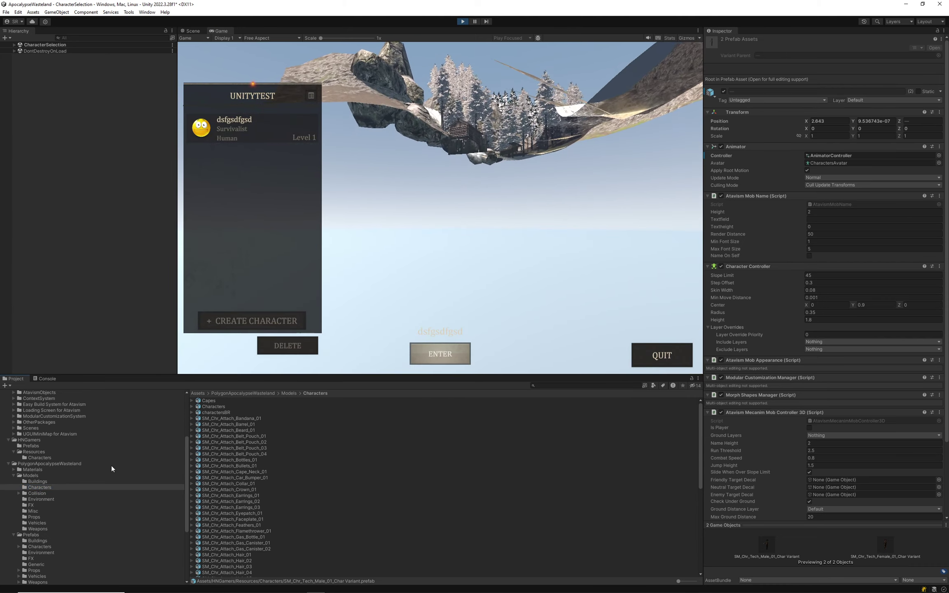
{"action": "left_click", "coordinate": [39, 450]}
{"action": "left_click", "coordinate": [37, 458]}
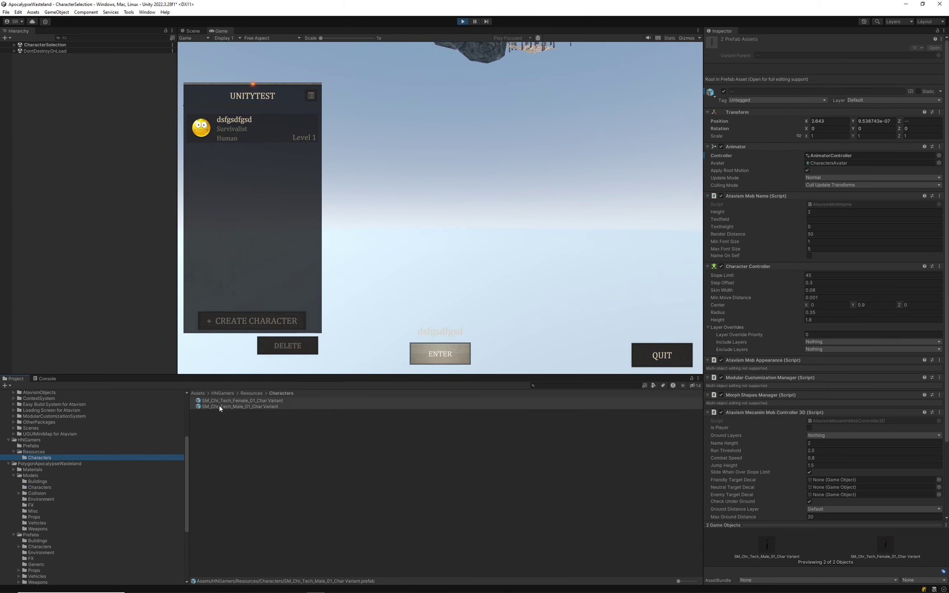
Uncheck Apply Root Motion on both Tech Char Variant prefabs and recheck the character preview.
{"action": "left_click", "coordinate": [252, 407]}
{"action": "left_click", "coordinate": [251, 401], "text": "shift"}
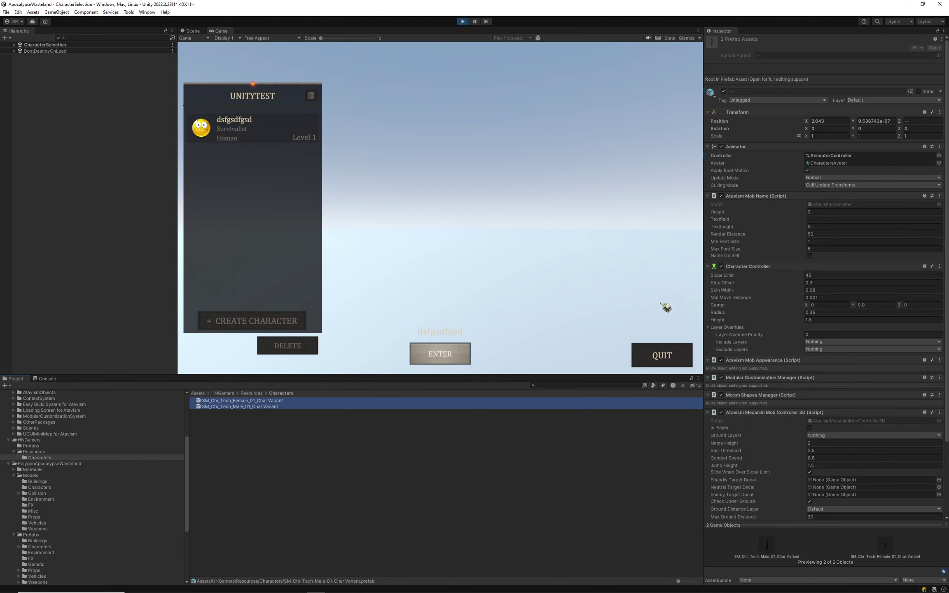
{"action": "left_click", "coordinate": [808, 170]}
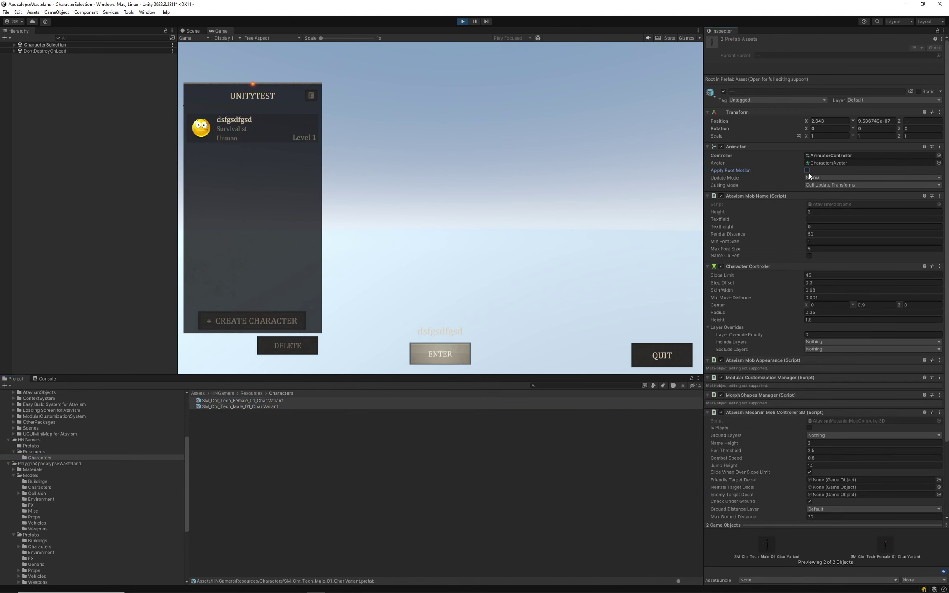
{"action": "left_click", "coordinate": [268, 327]}
{"action": "left_click", "coordinate": [666, 352]}
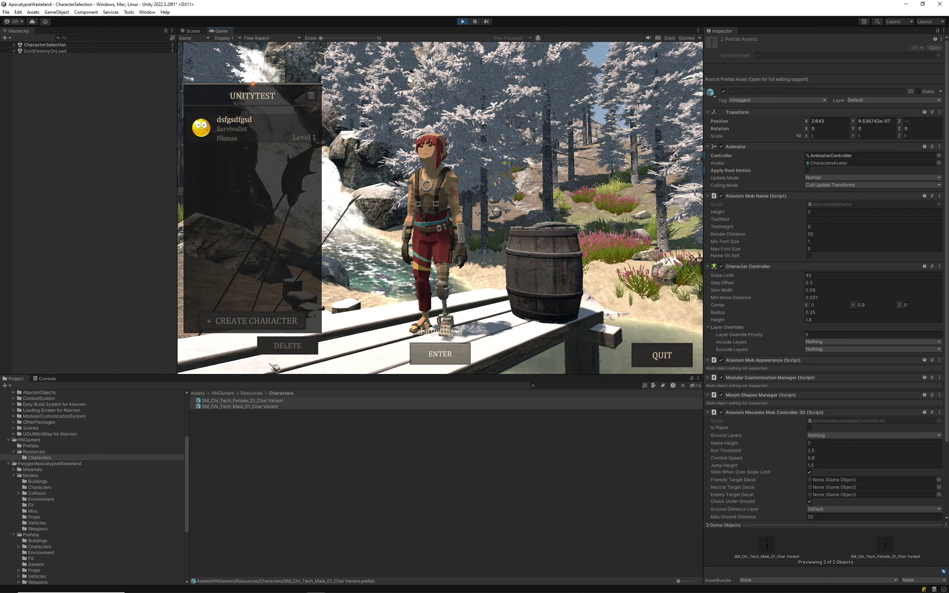
Select the male Tech prefab variant and enter MainWorld with the female Survivalist.
{"action": "left_click", "coordinate": [239, 407]}
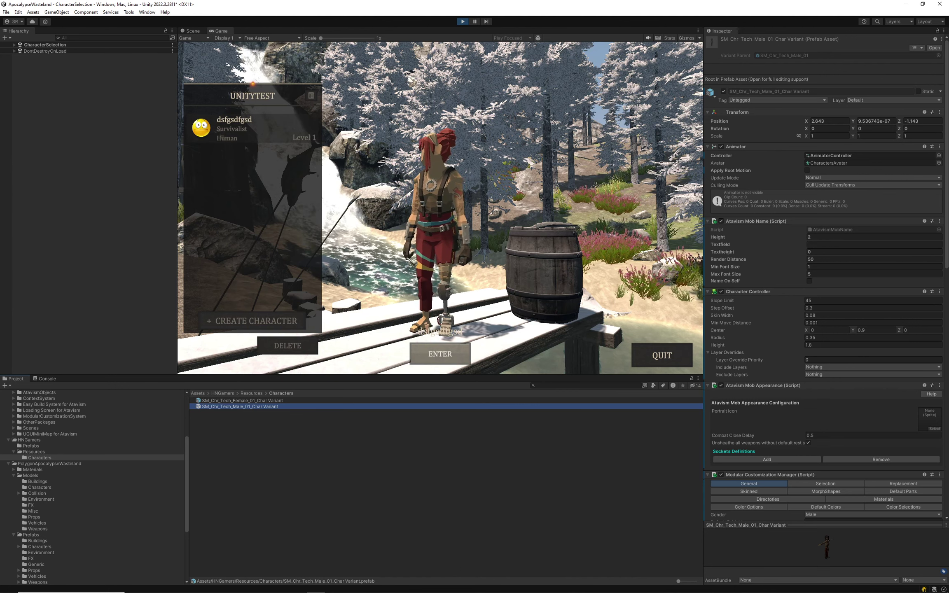
{"action": "left_click", "coordinate": [454, 363]}
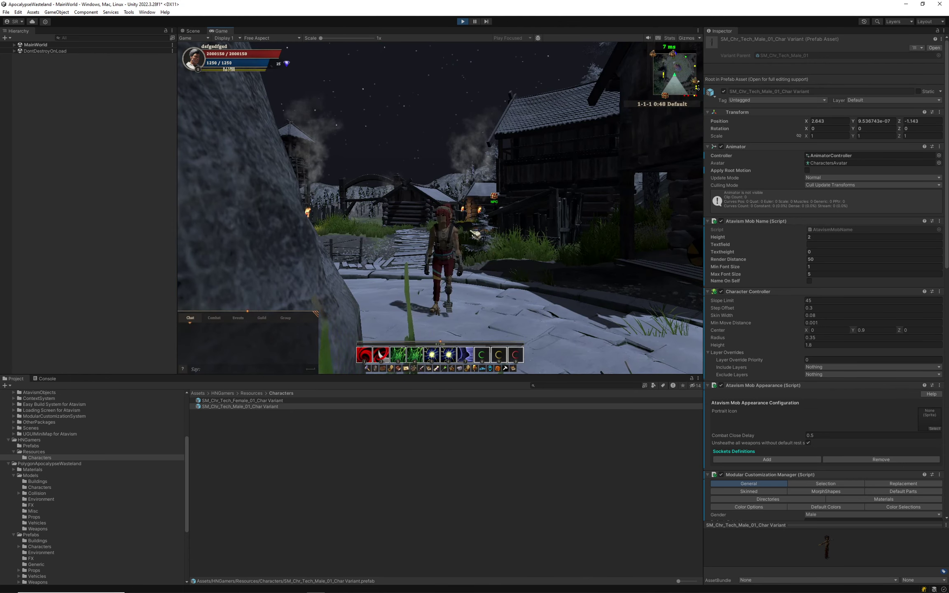
Walk the Survivalist through the gate and down the plank steps into the grassy field.
{"action": "key", "text": "w"}
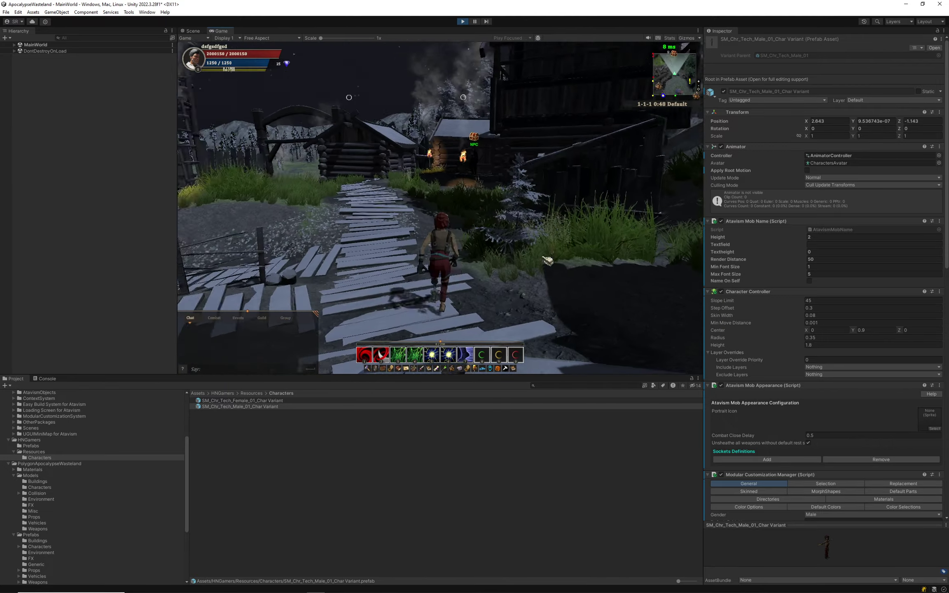
{"action": "key", "text": "w"}
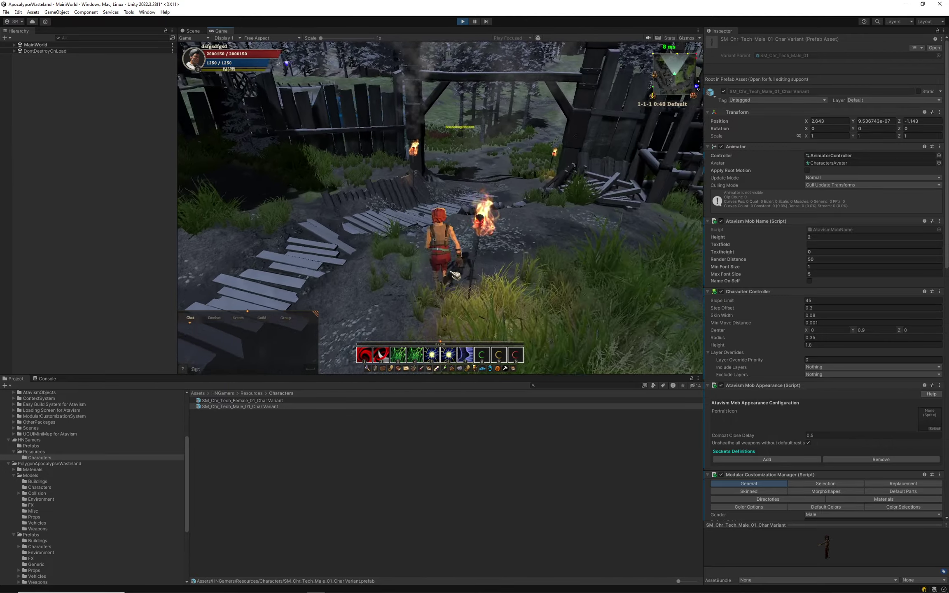
{"action": "key", "text": "w"}
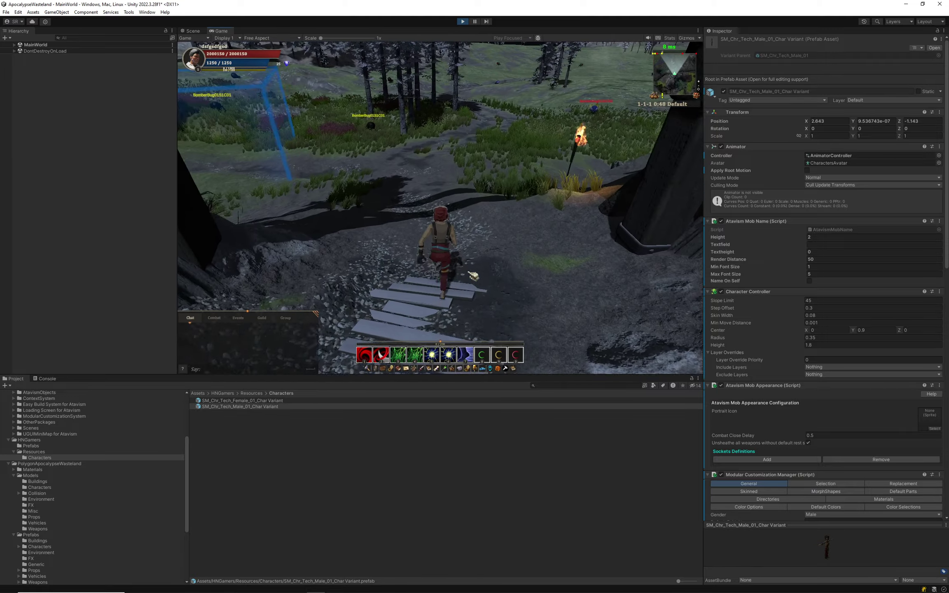
{"action": "key", "text": "w"}
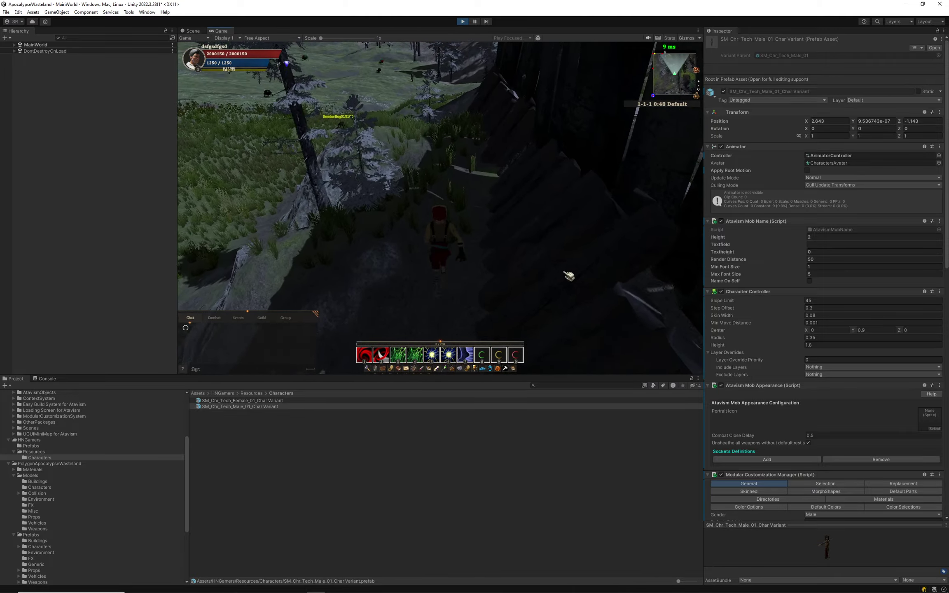
{"action": "key", "text": "w"}
{"action": "key", "text": "w"}
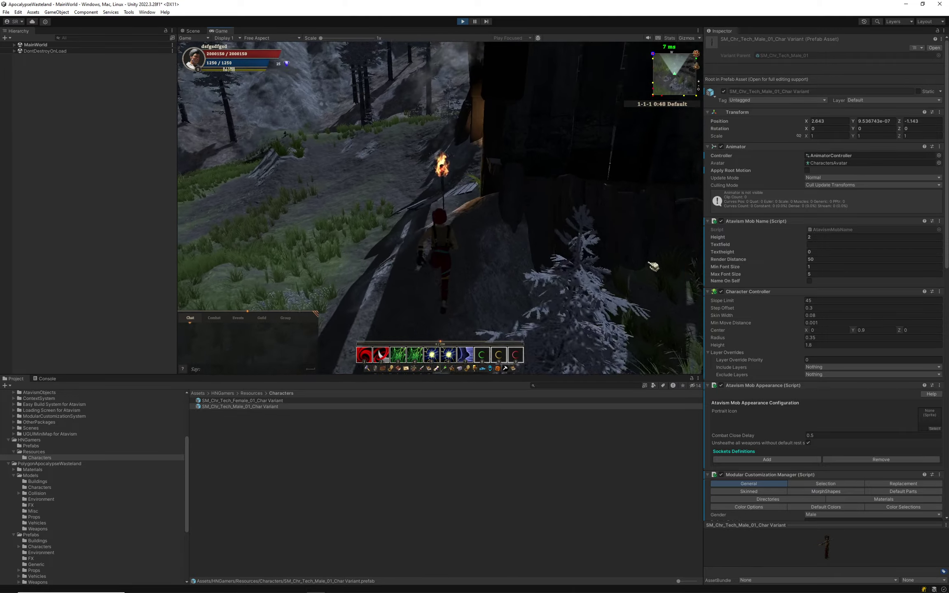
{"action": "key", "text": "w"}
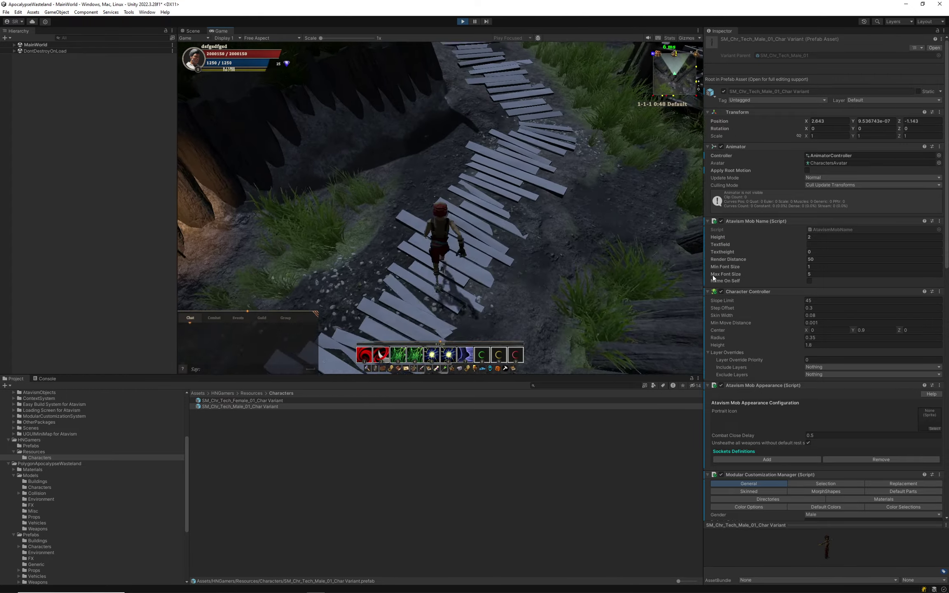
{"action": "key", "text": "w"}
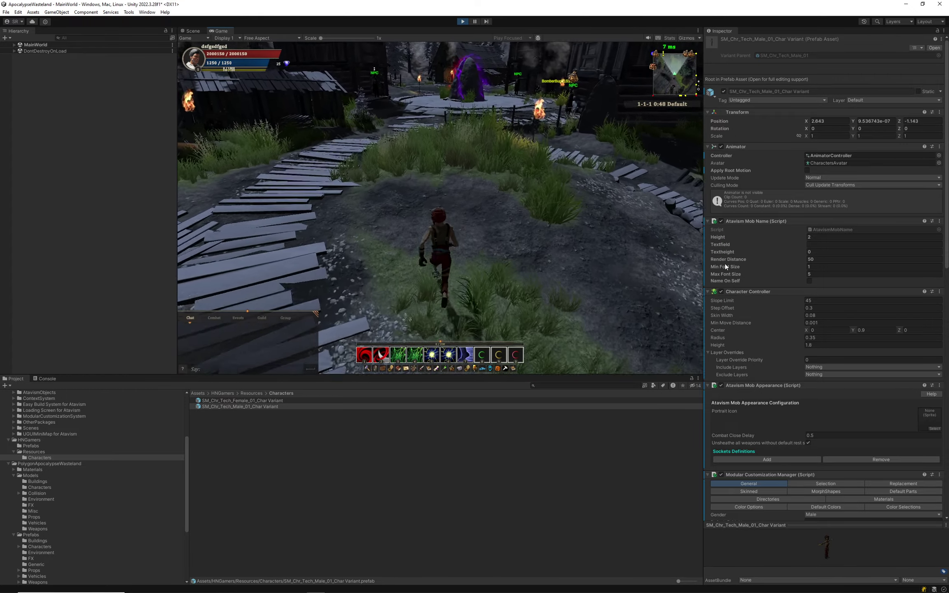
{"action": "key", "text": "w"}
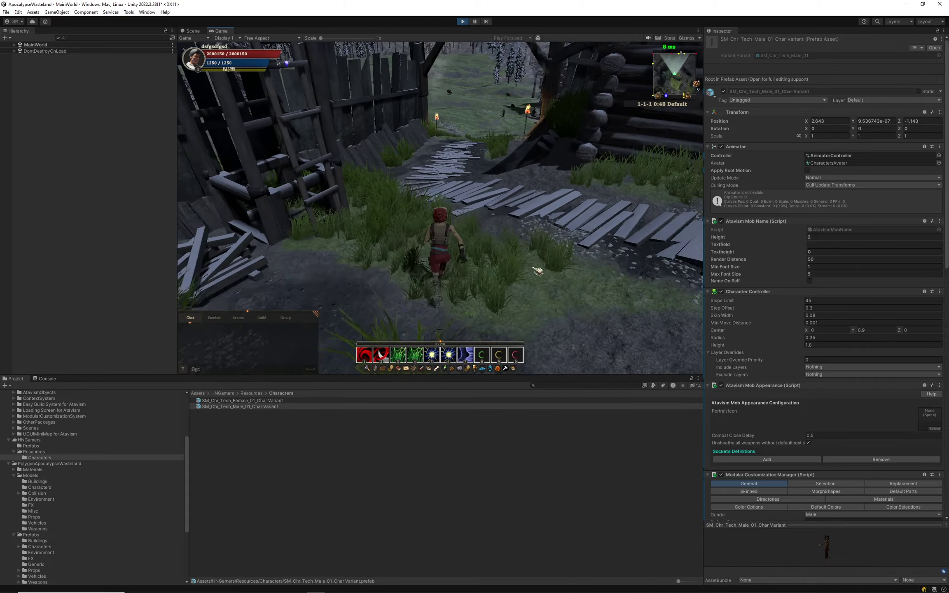
{"action": "key", "text": "w"}
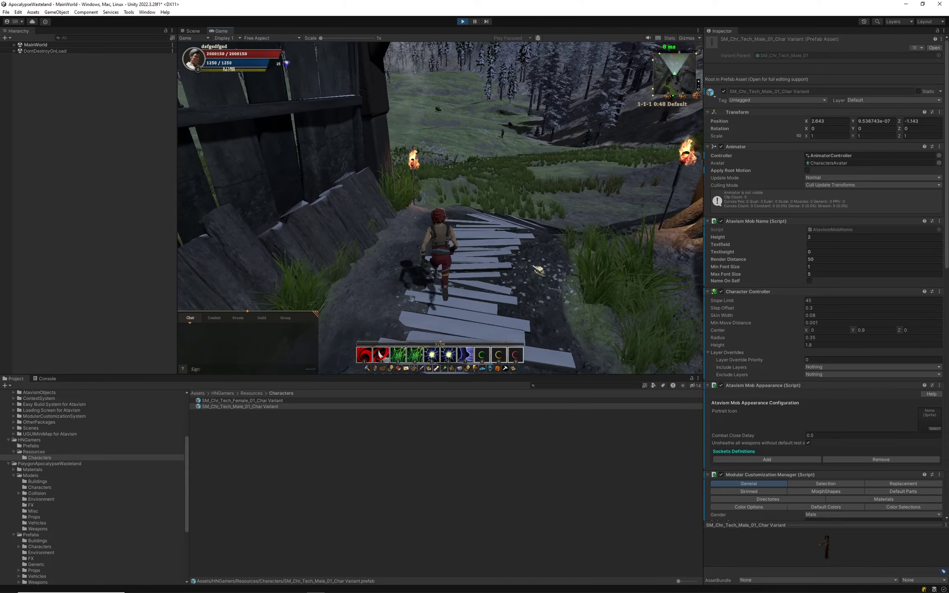
Continue into the village square and accept the 'Craft for a stranger' quest from the NPC.
{"action": "key", "text": "w"}
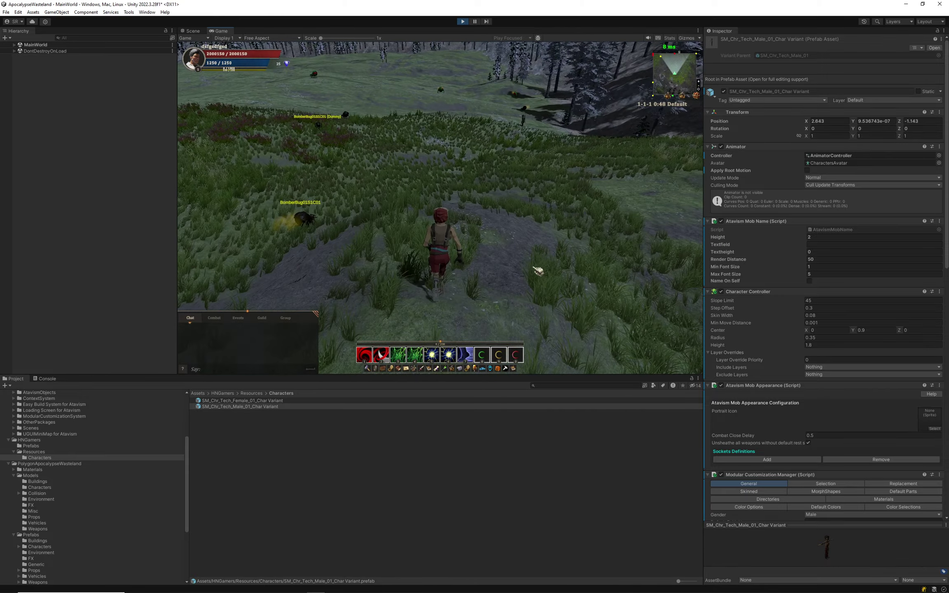
{"action": "key", "text": "w"}
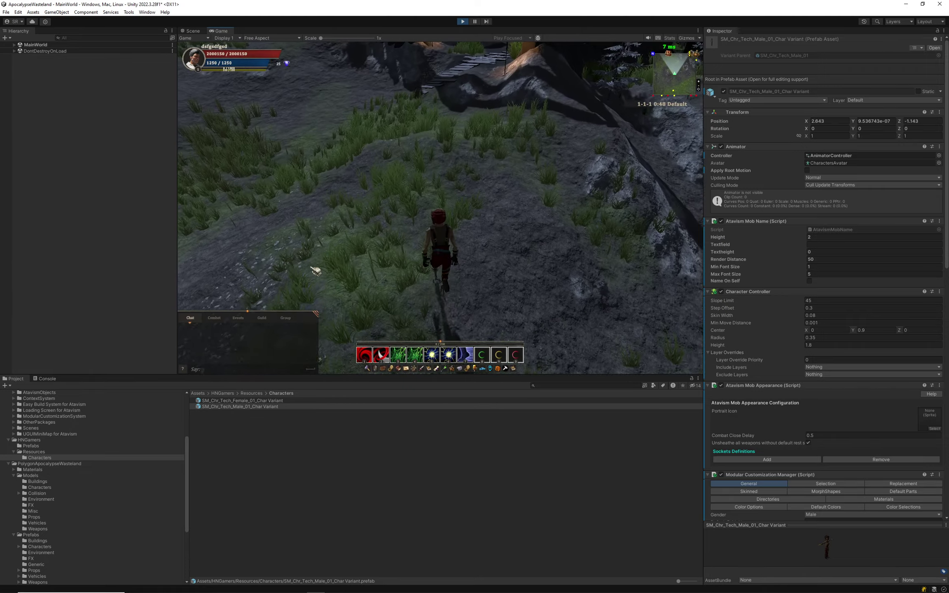
{"action": "key", "text": "w"}
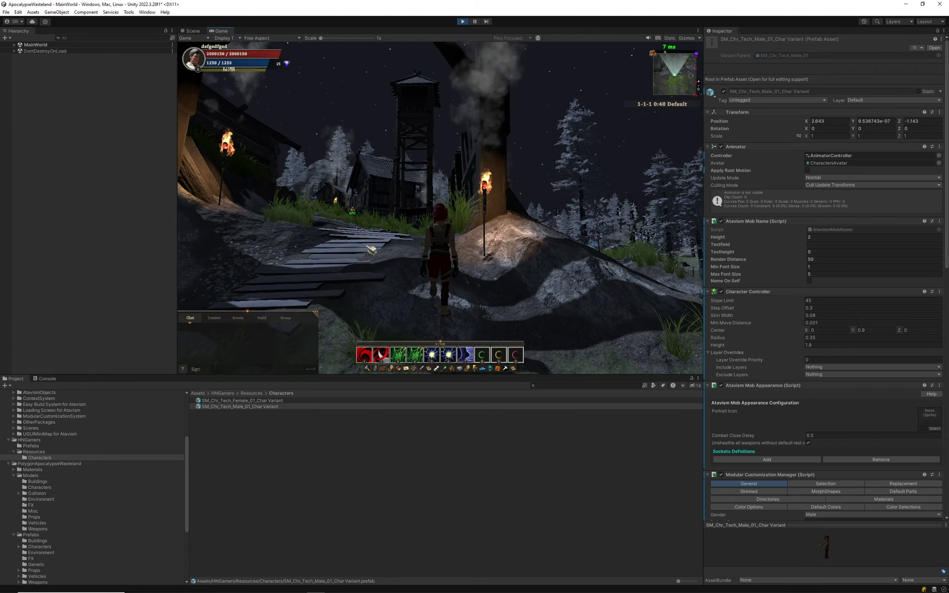
{"action": "key", "text": "w"}
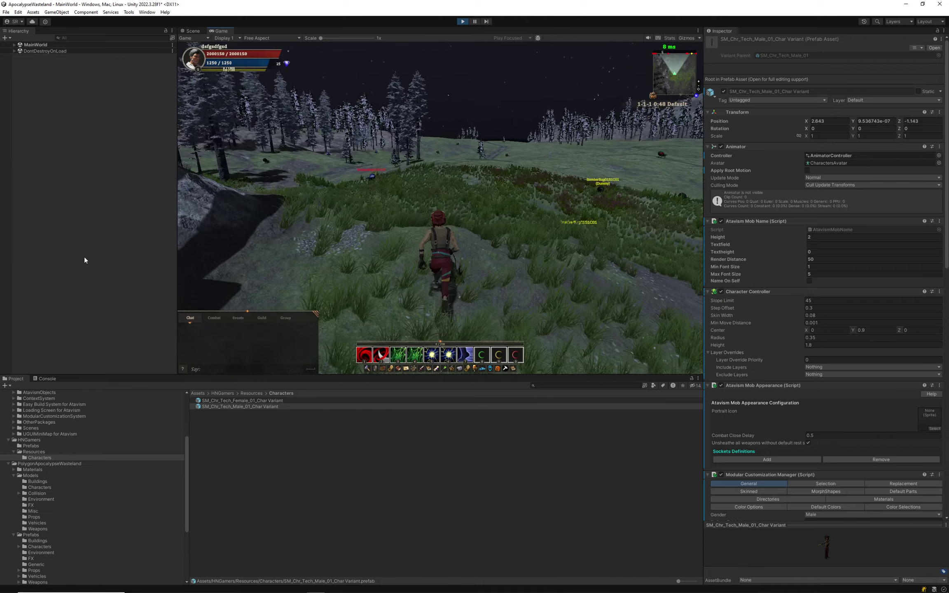
{"action": "key", "text": "w"}
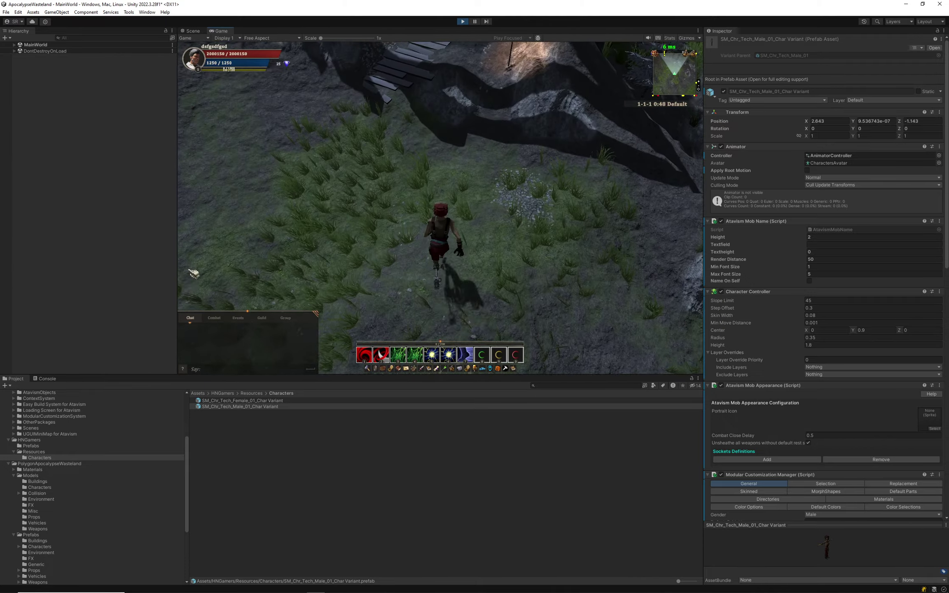
{"action": "key", "text": "w"}
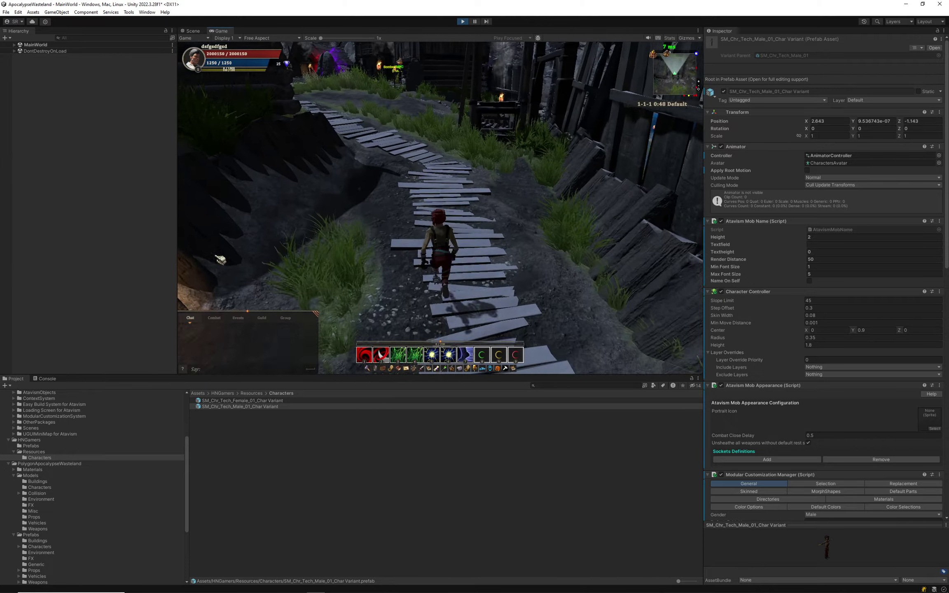
{"action": "key", "text": "w"}
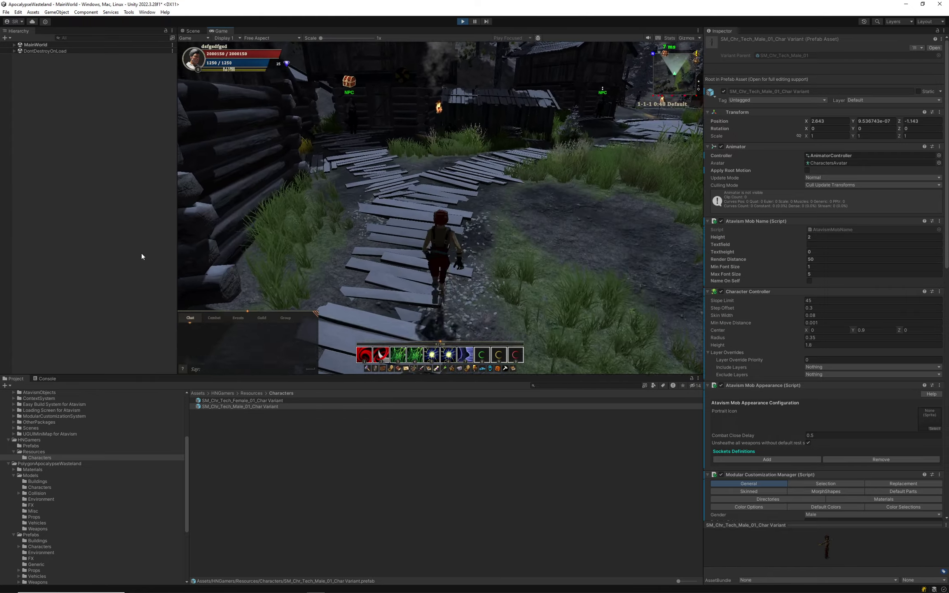
{"action": "key", "text": "w"}
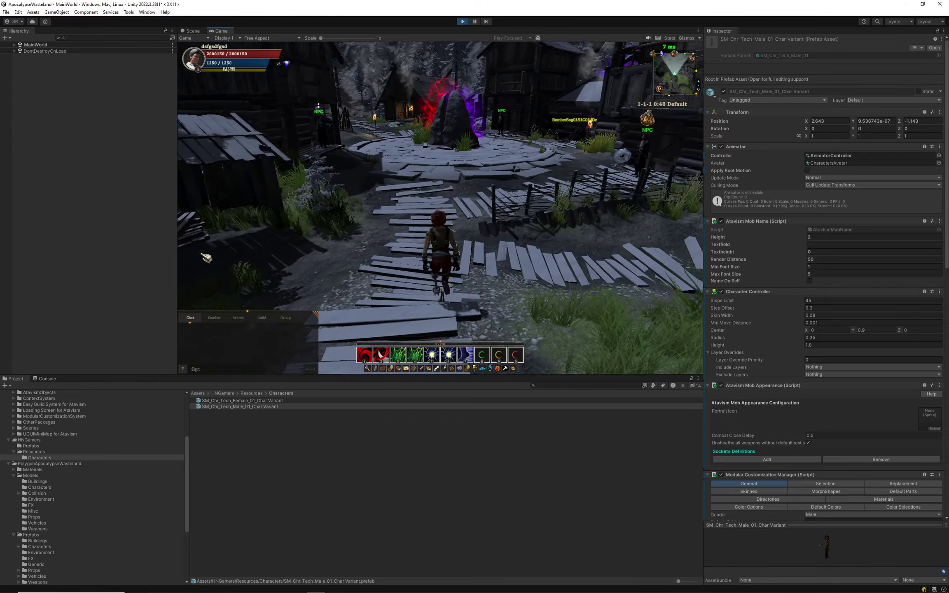
{"action": "key", "text": "w"}
{"action": "mouse_move", "coordinate": [170, 257]}
{"action": "right_mouse_down"}
{"action": "mouse_move", "coordinate": [267, 285]}
{"action": "mouse_move", "coordinate": [399, 240]}
{"action": "mouse_move", "coordinate": [388, 259]}
{"action": "mouse_move", "coordinate": [132, 244]}
{"action": "mouse_move", "coordinate": [177, 239]}
{"action": "mouse_move", "coordinate": [166, 251]}
{"action": "right_mouse_up"}
{"action": "key", "text": "w"}
{"action": "key", "text": "w"}
{"action": "key", "text": "w"}
{"action": "key", "text": "w"}
{"action": "key", "text": "w"}
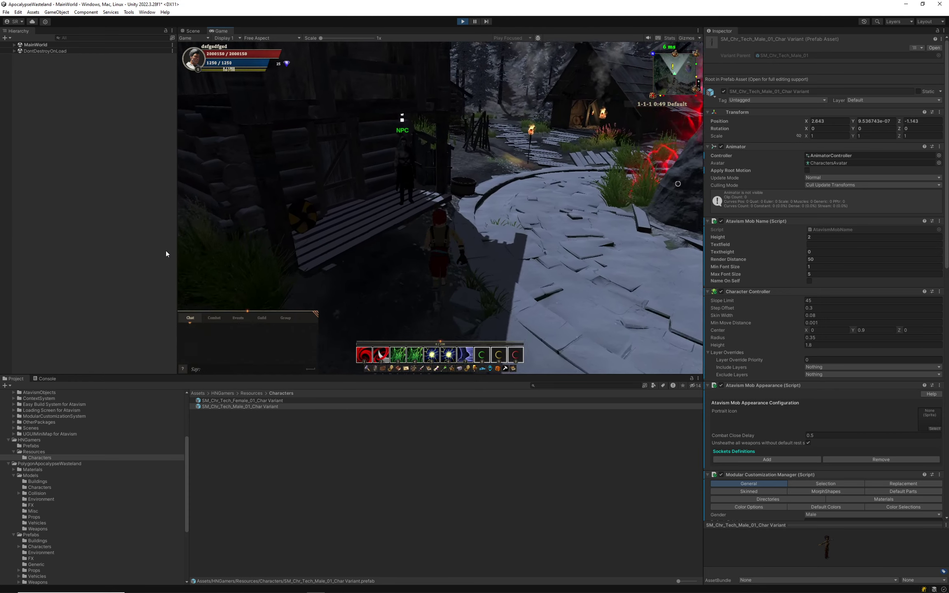
{"action": "right_click", "coordinate": [385, 233]}
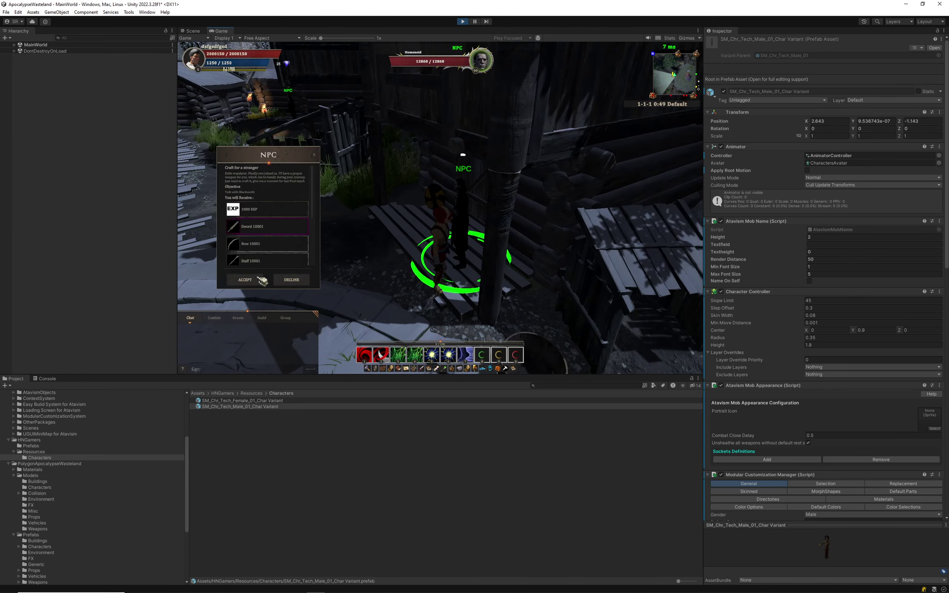
{"action": "left_click", "coordinate": [257, 278]}
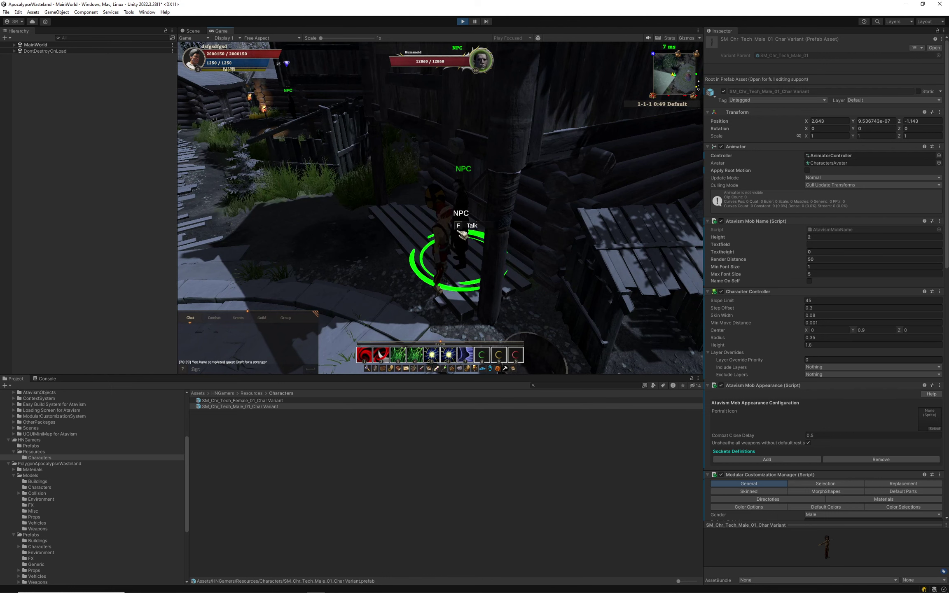
Talk to the NPC again and complete 'Craft for a stranger', claiming the weapon reward.
{"action": "key", "text": "f"}
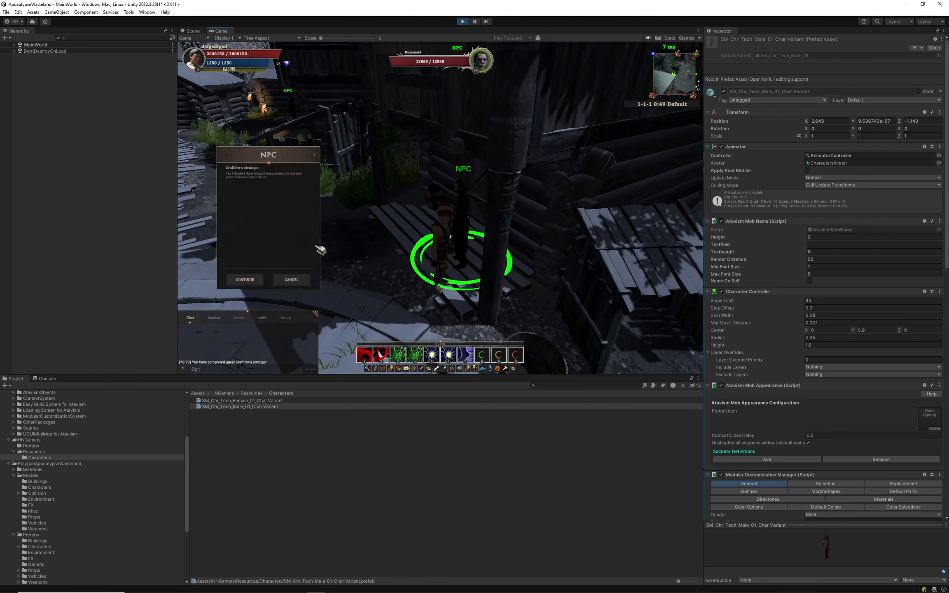
{"action": "left_click", "coordinate": [248, 283]}
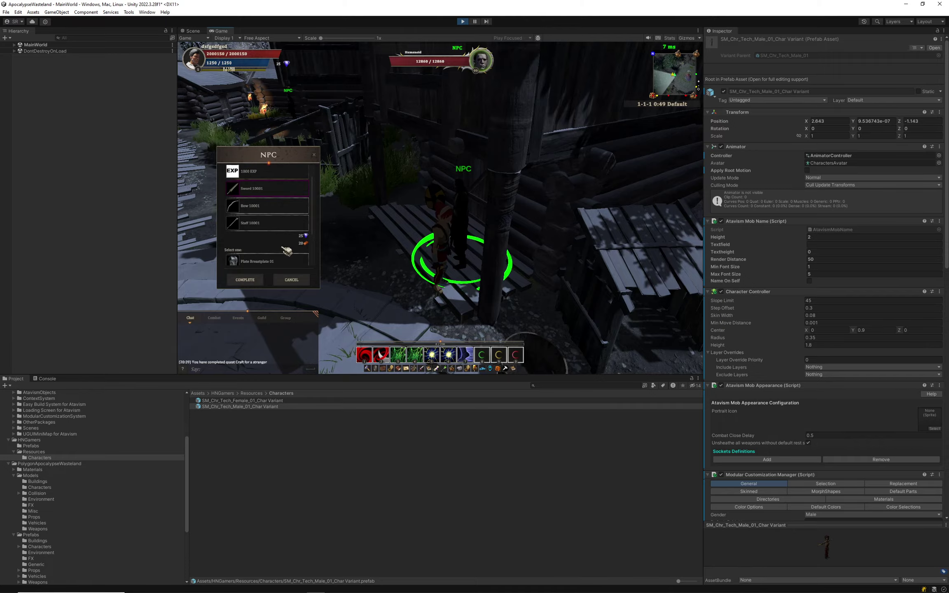
{"action": "left_click", "coordinate": [259, 276]}
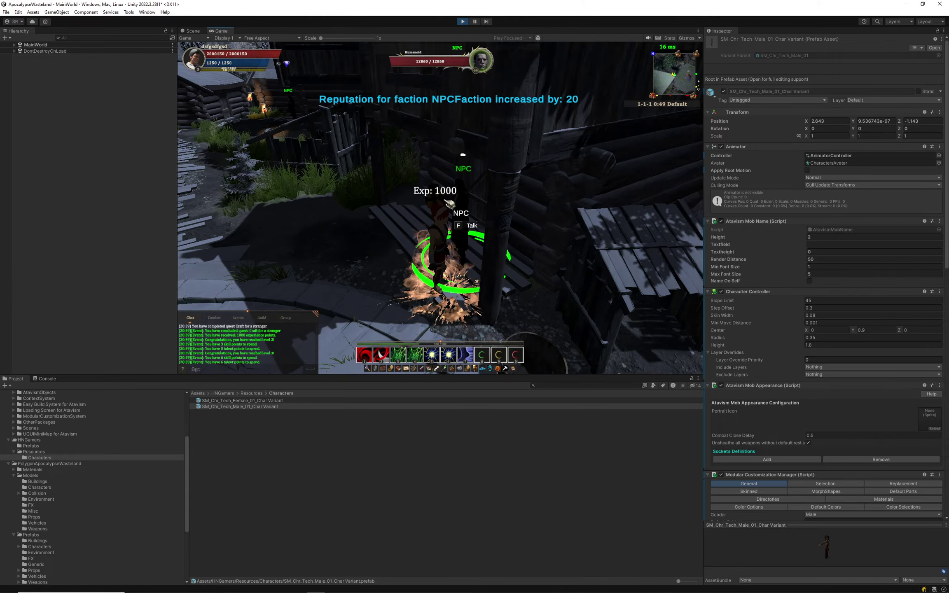
Run through the gate onto the grassy slope and open the in-game inventory.
{"action": "key", "text": "w"}
{"action": "mouse_move", "coordinate": [439, 191]}
{"action": "right_mouse_down"}
{"action": "mouse_move", "coordinate": [418, 181]}
{"action": "mouse_move", "coordinate": [444, 191]}
{"action": "right_mouse_up"}
{"action": "key", "text": "w"}
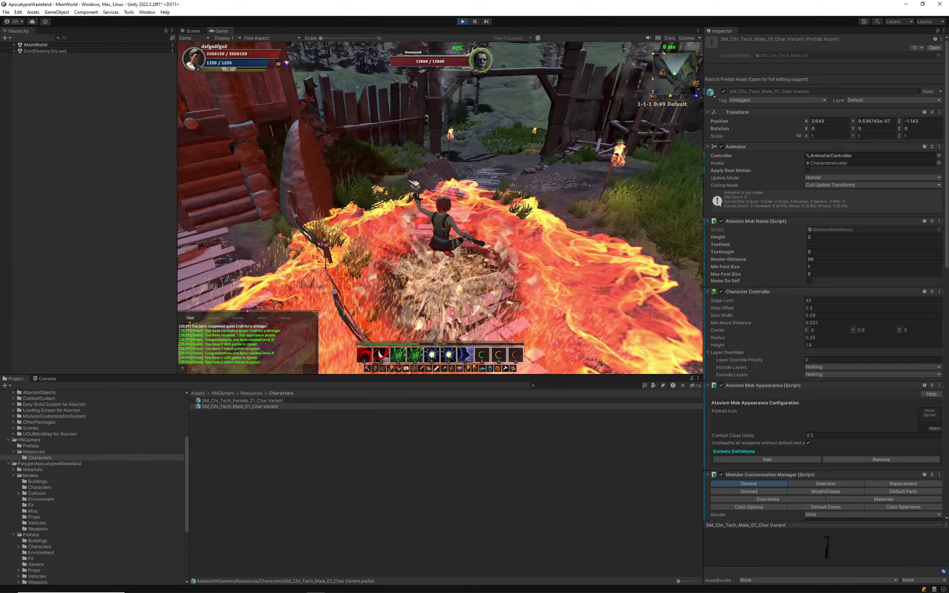
{"action": "key", "text": "w"}
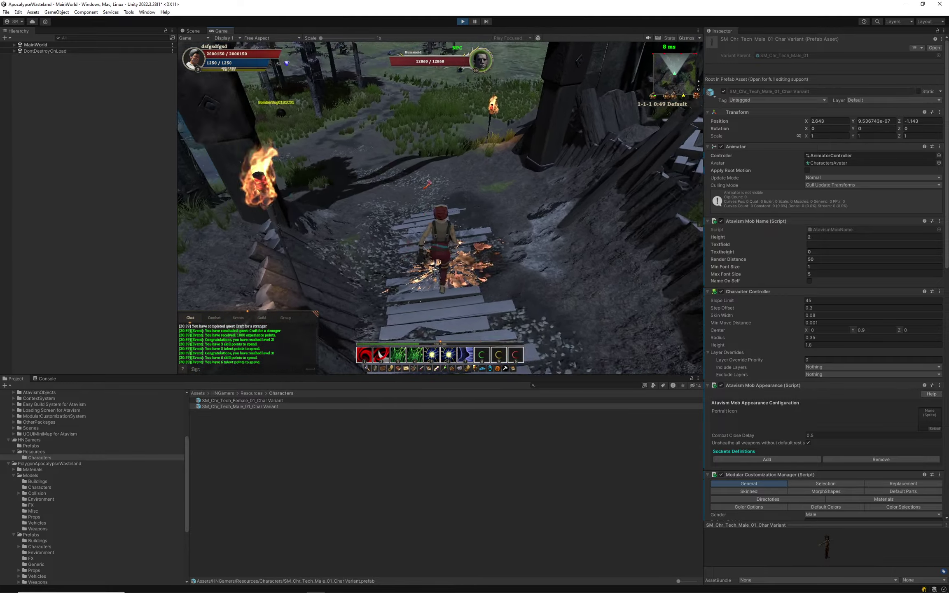
{"action": "key", "text": "i"}
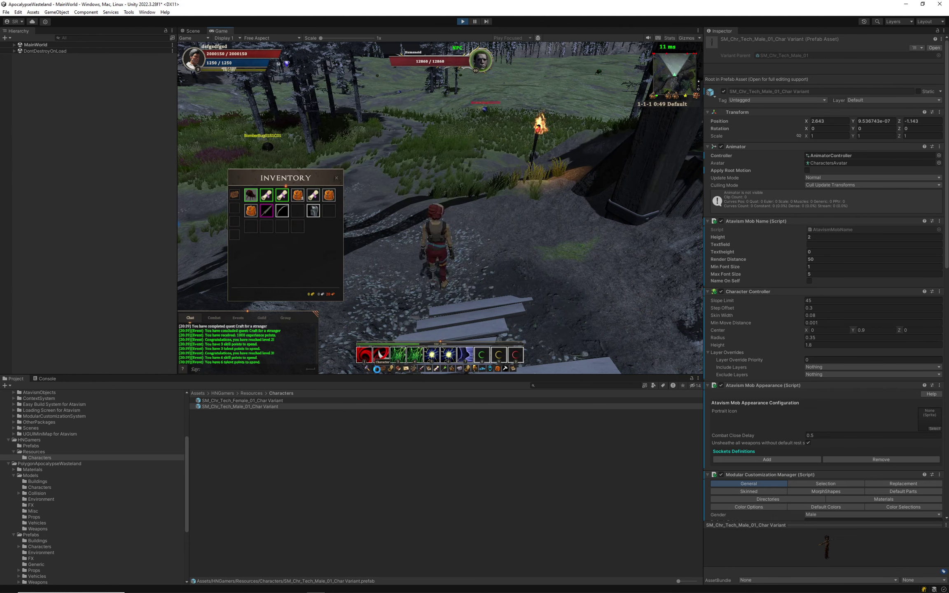
Open the in-game character equipment window and walk the character forward over the rocks.
{"action": "left_click", "coordinate": [376, 369]}
{"action": "mouse_move", "coordinate": [279, 256]}
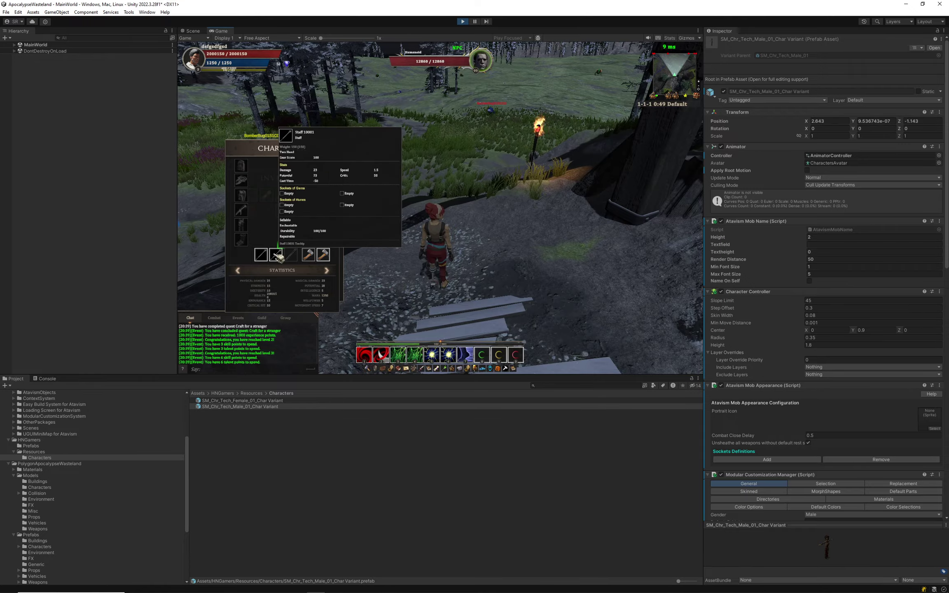
{"action": "left_click_drag", "start_coordinate": [511, 231], "coordinate": [545, 225]}
{"action": "key", "text": "w"}
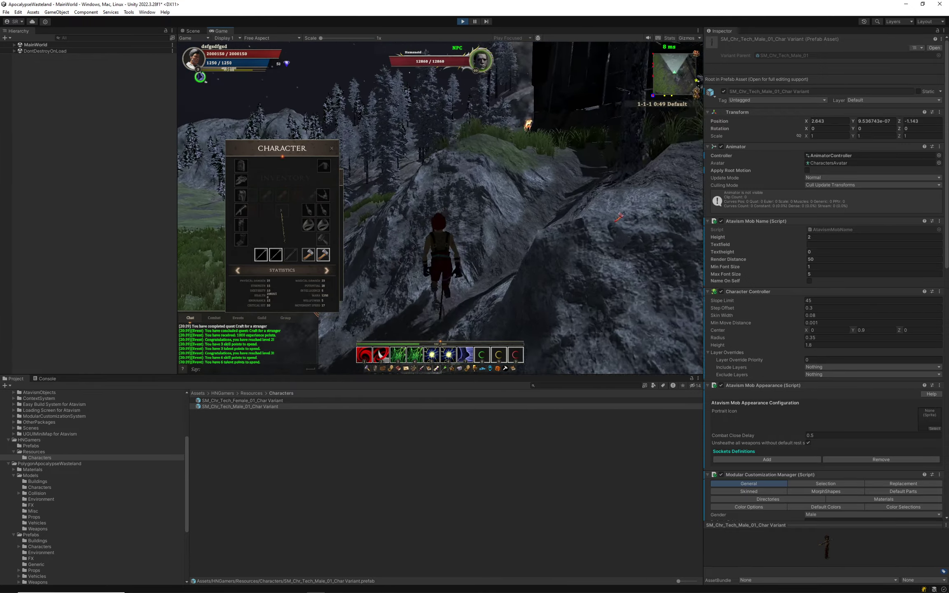
Target the BomberBug01S1C01 enemy, then select the male Tech Char Variant prefab.
{"action": "right_click_drag", "start_coordinate": [545, 229], "coordinate": [659, 247]}
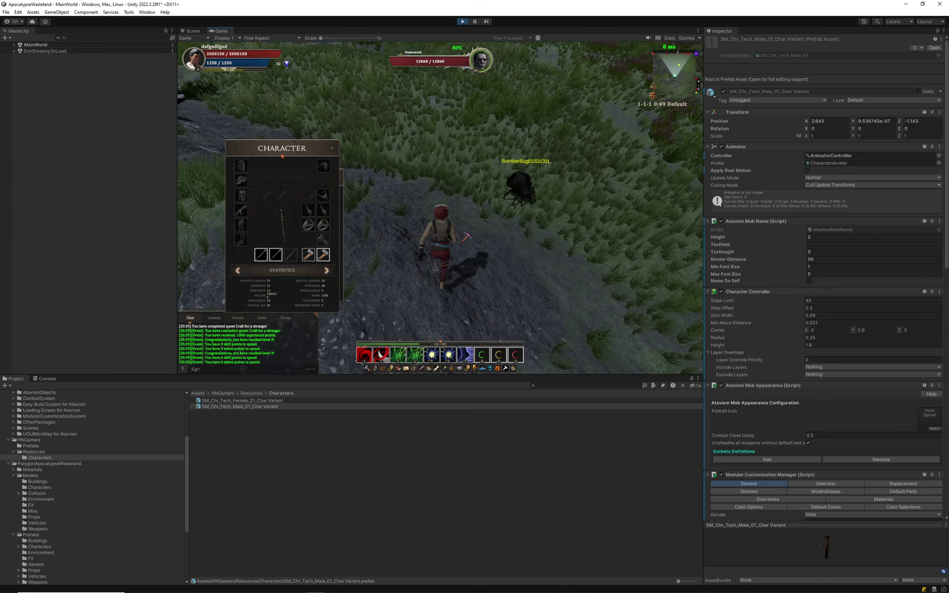
{"action": "left_click", "coordinate": [519, 195]}
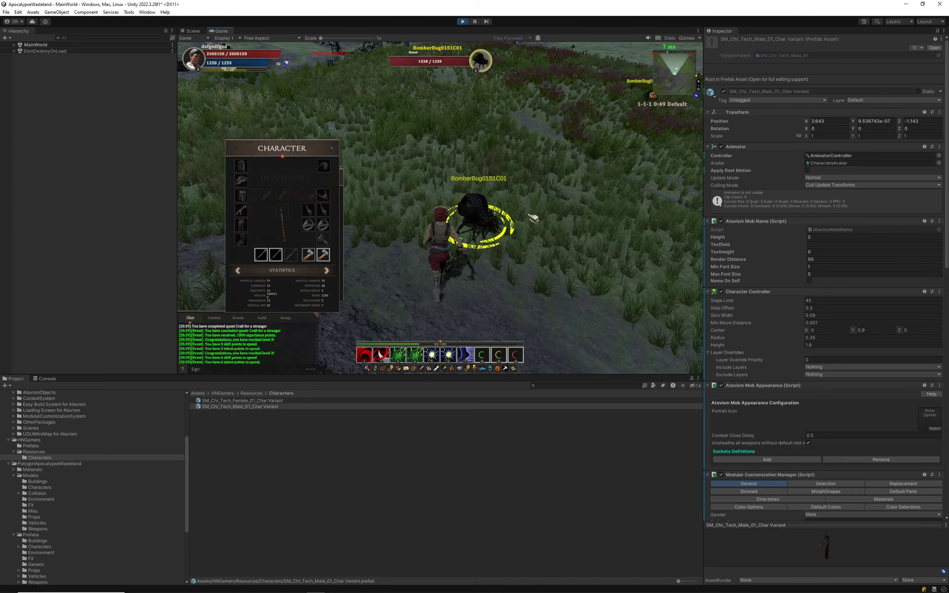
{"action": "right_click_drag", "start_coordinate": [489, 206], "coordinate": [461, 257]}
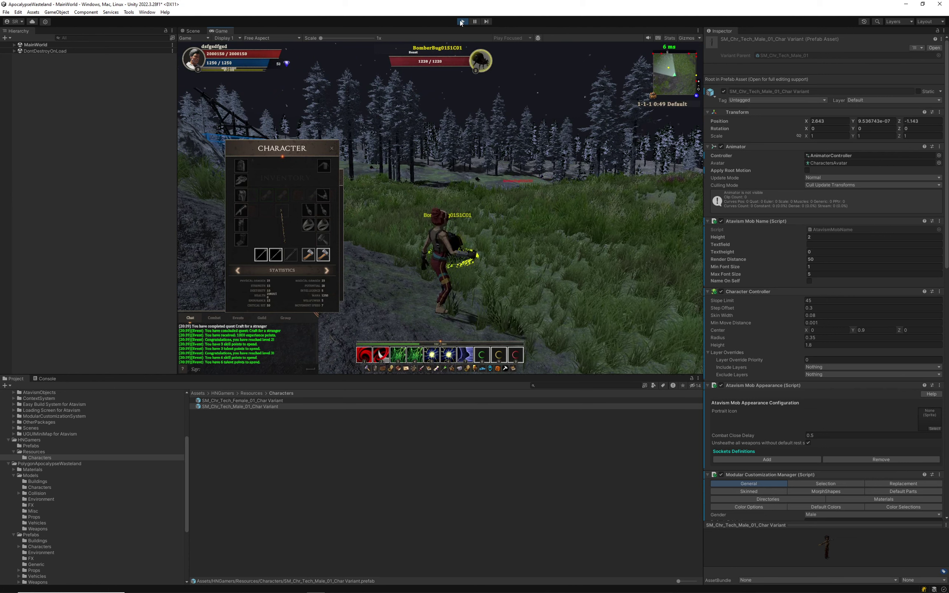
{"action": "left_click", "coordinate": [237, 404]}
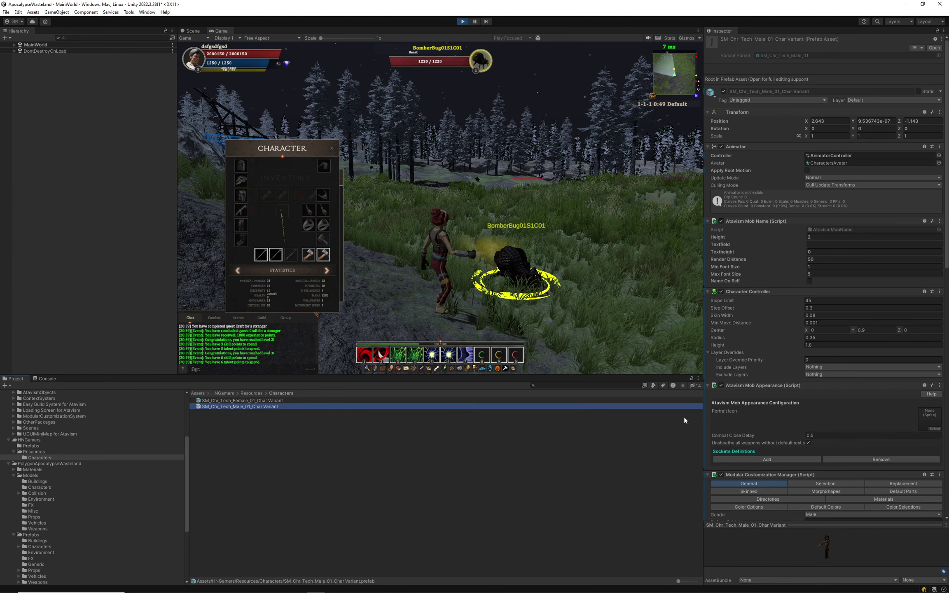
Select SM_Chr_Tech_Female_01_Char Variant and add a Main Hand entry under Sockets Definitions.
{"action": "scroll", "coordinate": [783, 332], "scroll_direction": "down", "scroll_amount": 10}
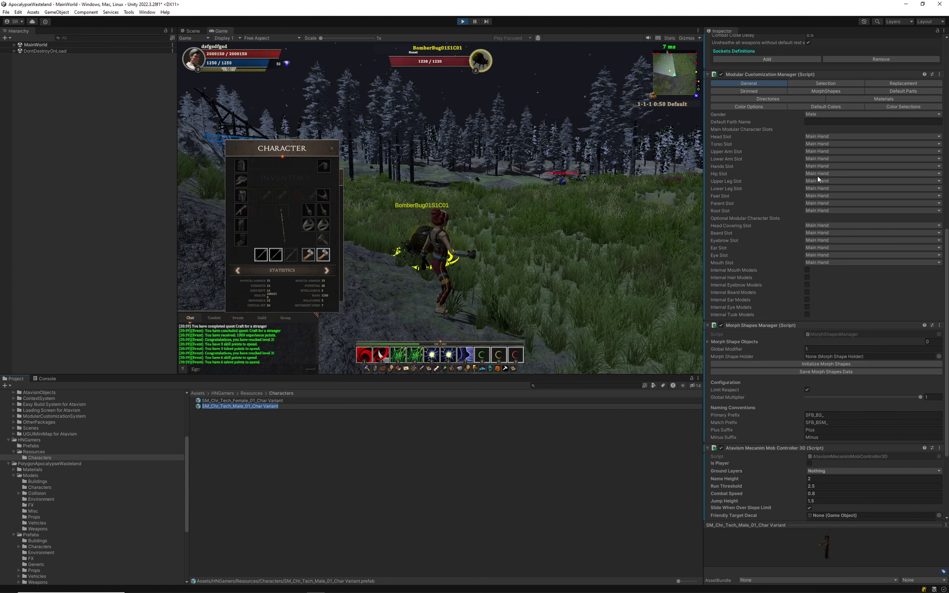
{"action": "scroll", "coordinate": [802, 183], "scroll_direction": "up", "scroll_amount": 5}
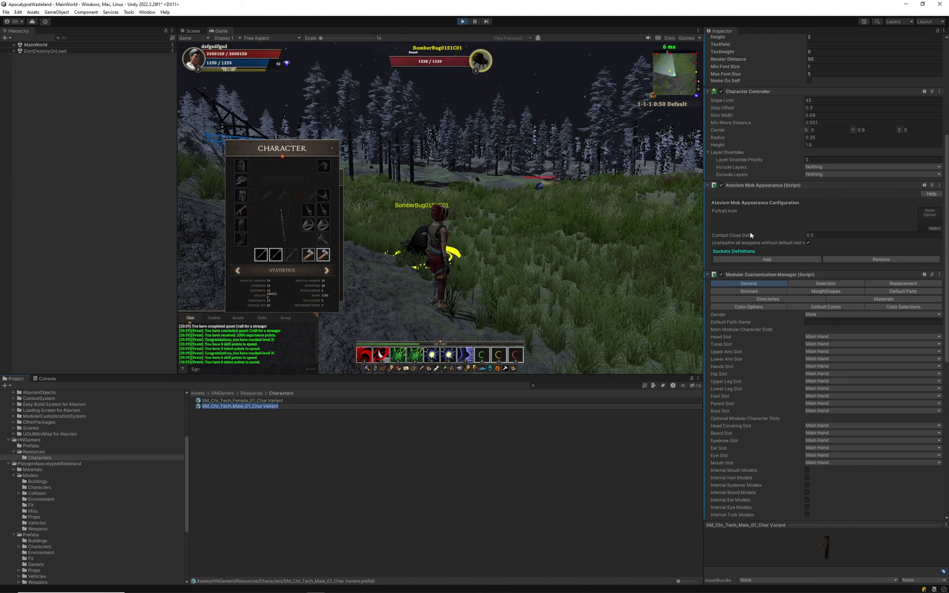
{"action": "left_click", "coordinate": [218, 401]}
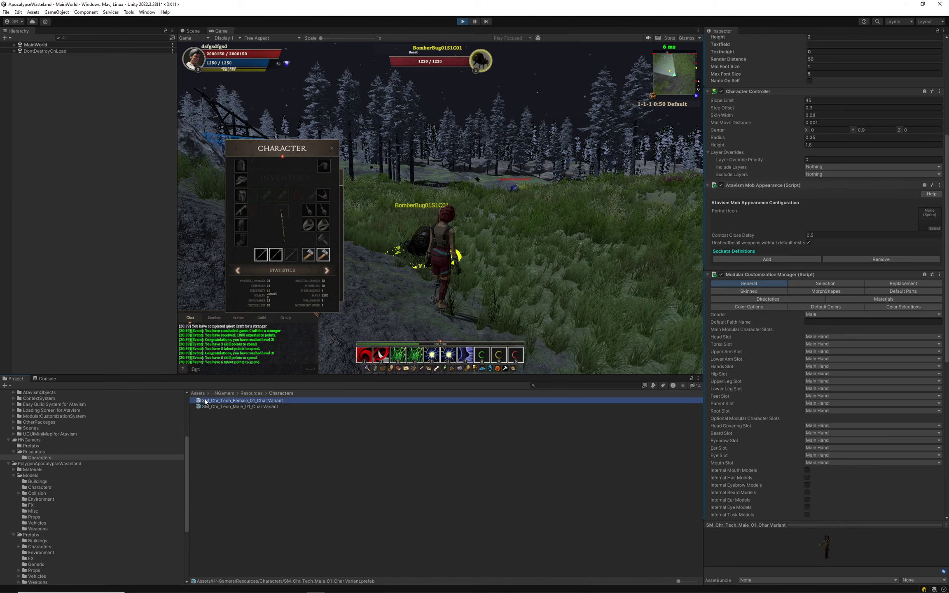
{"action": "left_click", "coordinate": [758, 260]}
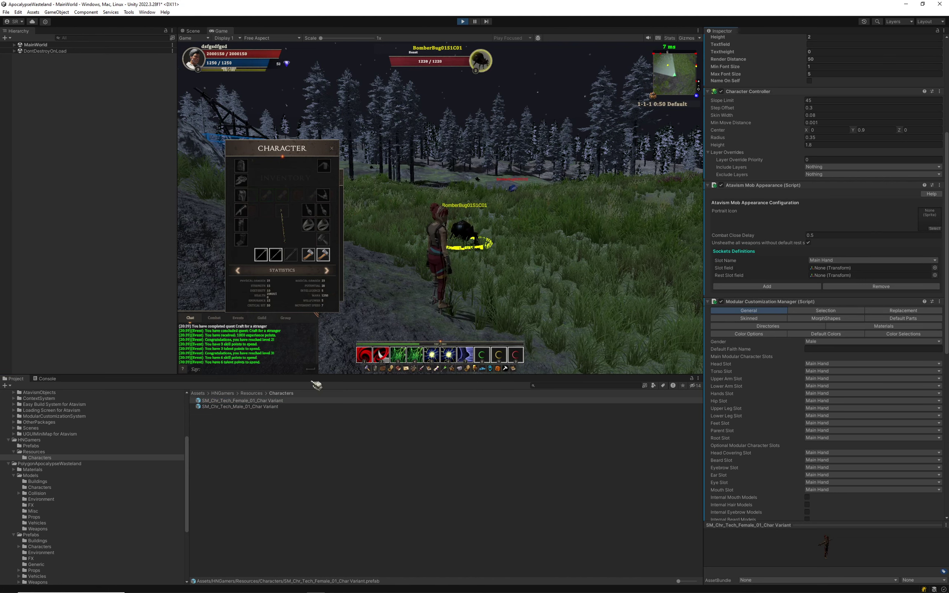
Open the female prefab and assign Hand_R to the Main Hand Slot and Rest Slot.
{"action": "double_click", "coordinate": [240, 399]}
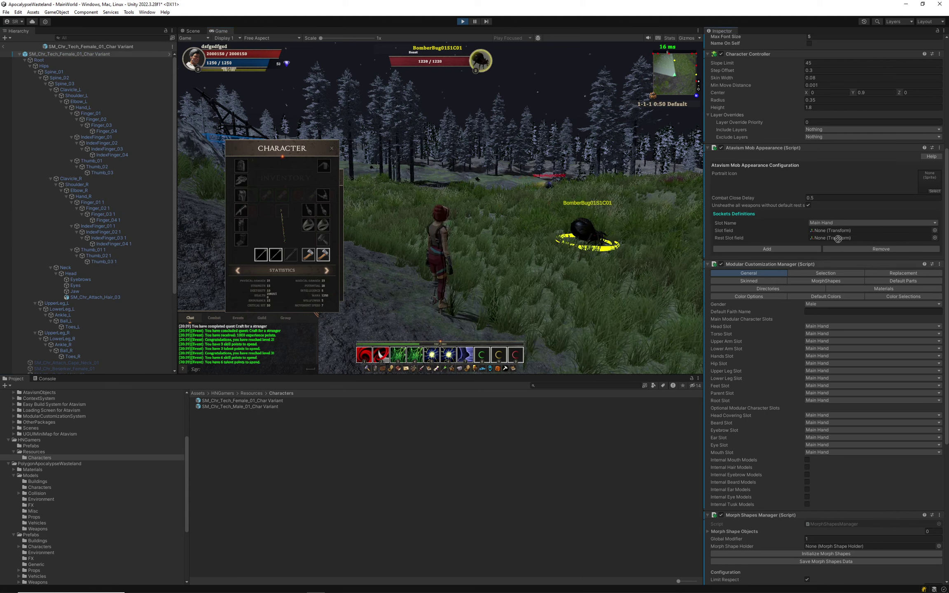
{"action": "left_click_drag", "start_coordinate": [838, 239], "coordinate": [838, 230]}
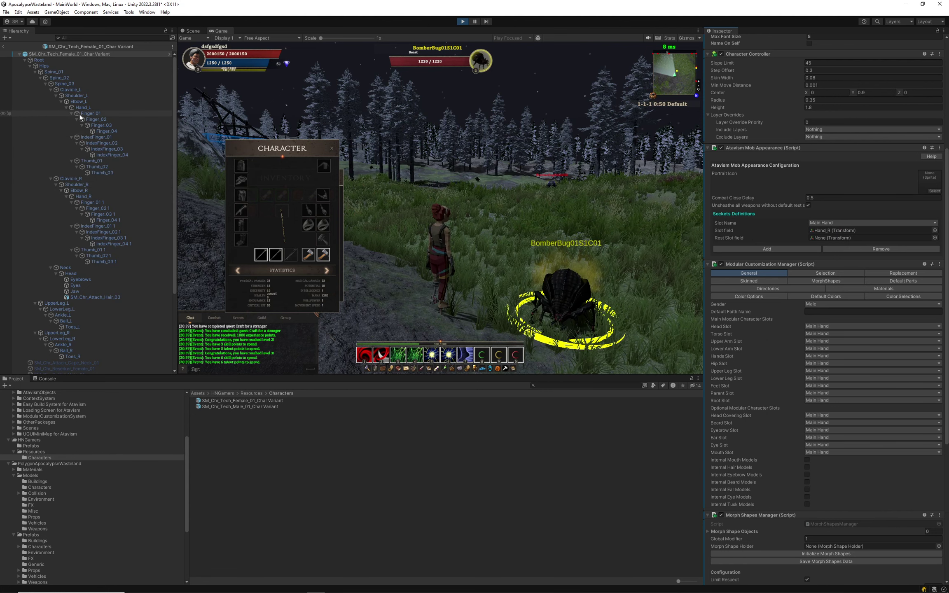
{"action": "left_click_drag", "start_coordinate": [88, 199], "coordinate": [845, 239]}
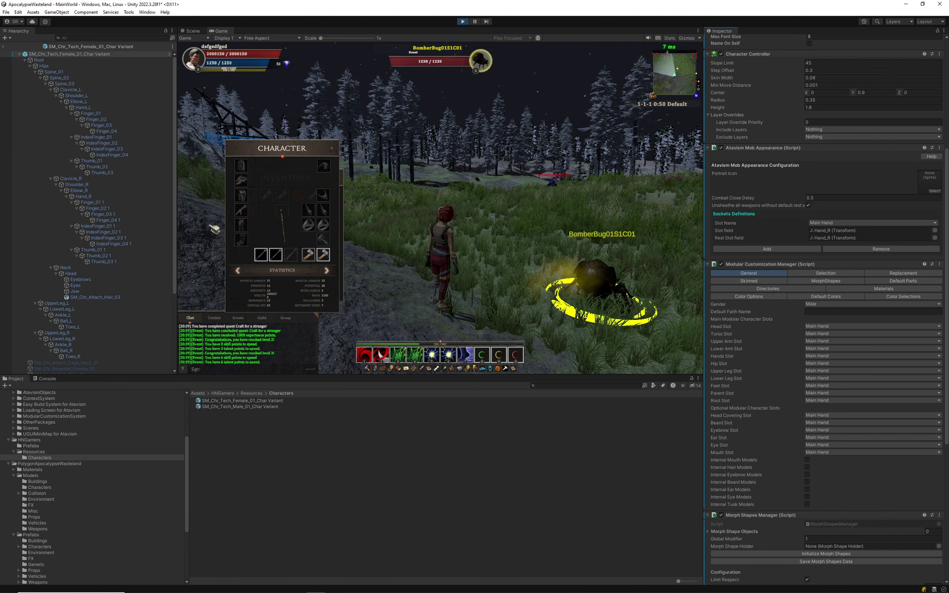
Add an Off Hand socket with Hand_L as both its slot and rest bone.
{"action": "left_click", "coordinate": [772, 249]}
{"action": "left_click", "coordinate": [836, 250]}
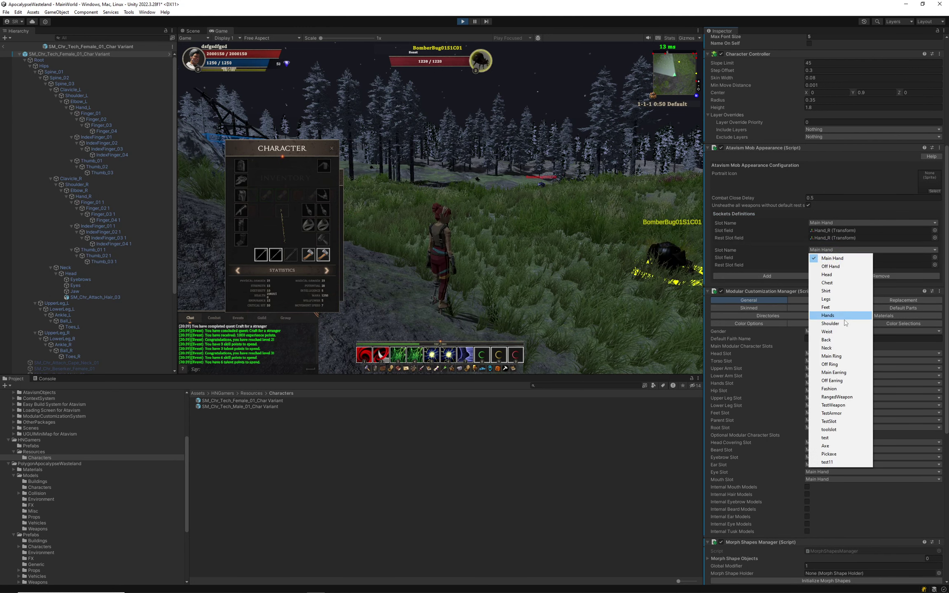
{"action": "left_click", "coordinate": [831, 266]}
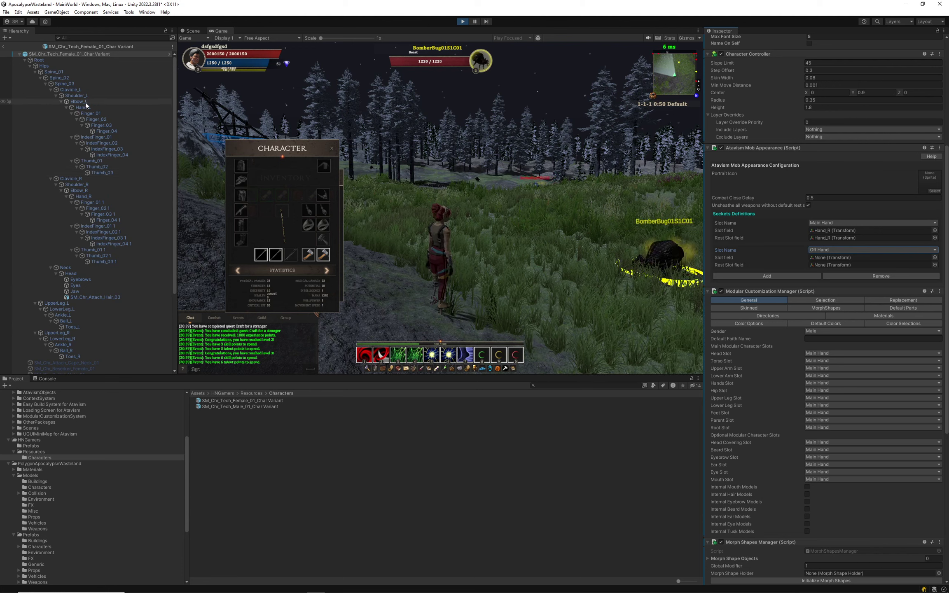
{"action": "left_click_drag", "start_coordinate": [863, 264], "coordinate": [837, 258]}
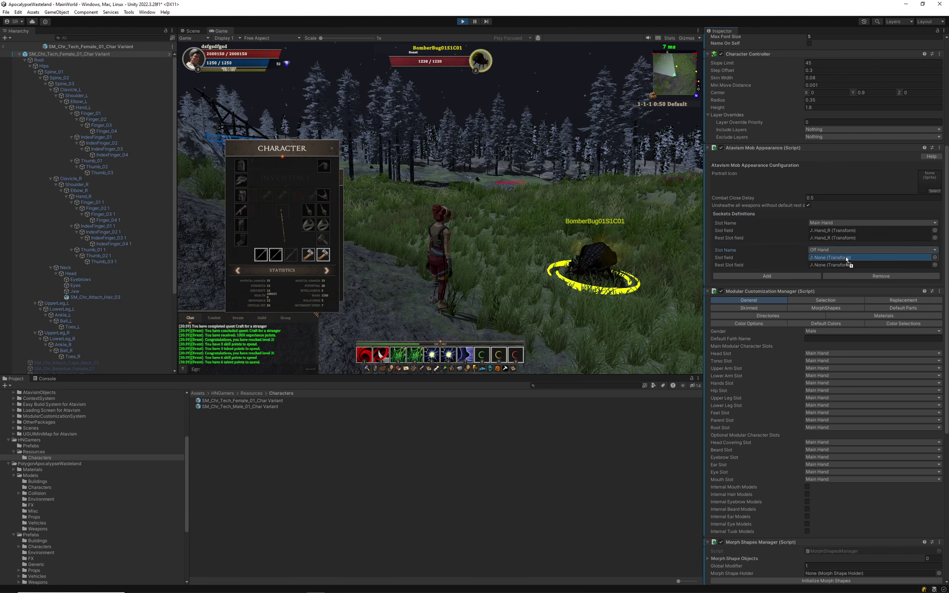
{"action": "left_click_drag", "start_coordinate": [98, 108], "coordinate": [843, 265]}
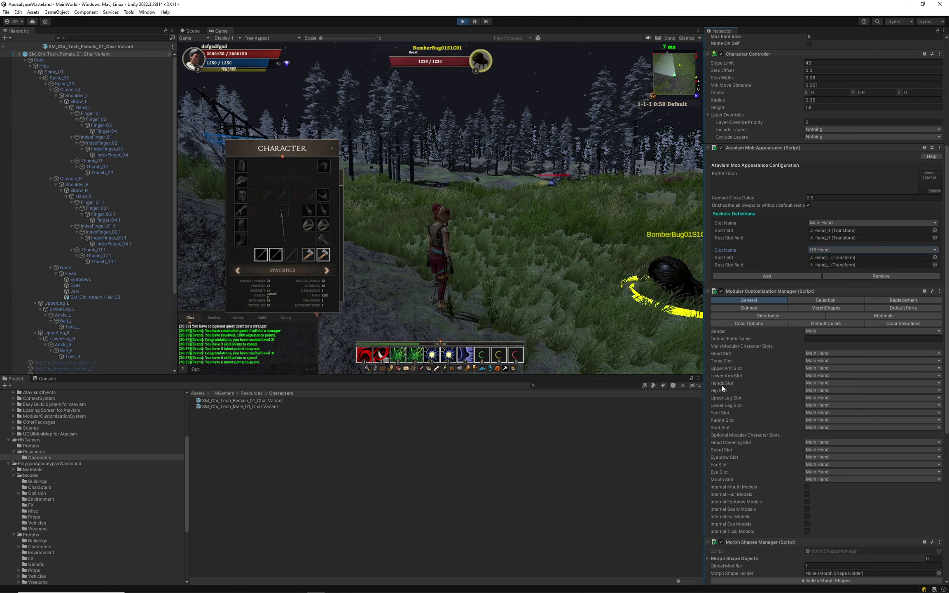
Review the Hands Slot choices and keep it set to Main Hand.
{"action": "left_click", "coordinate": [821, 383]}
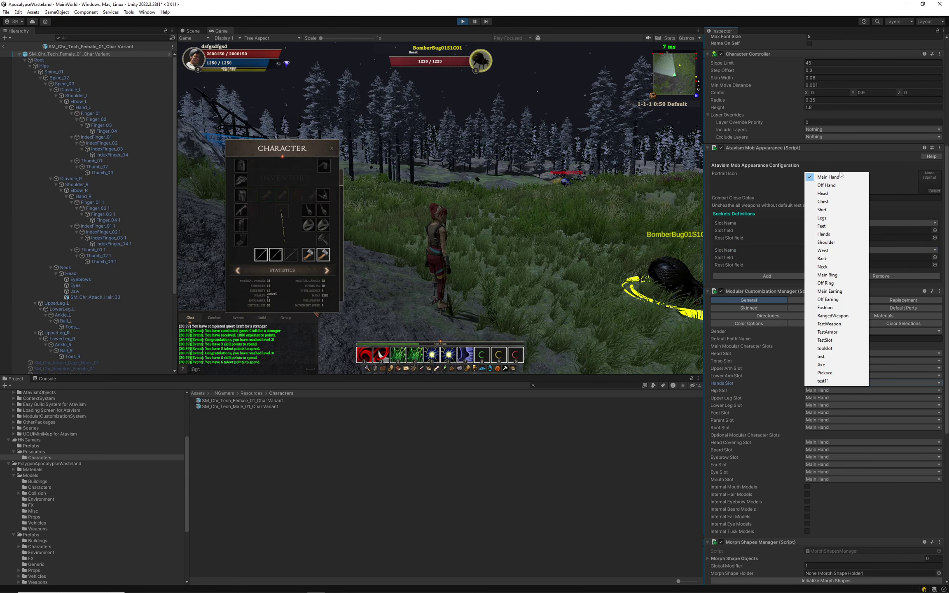
{"action": "left_click", "coordinate": [737, 411]}
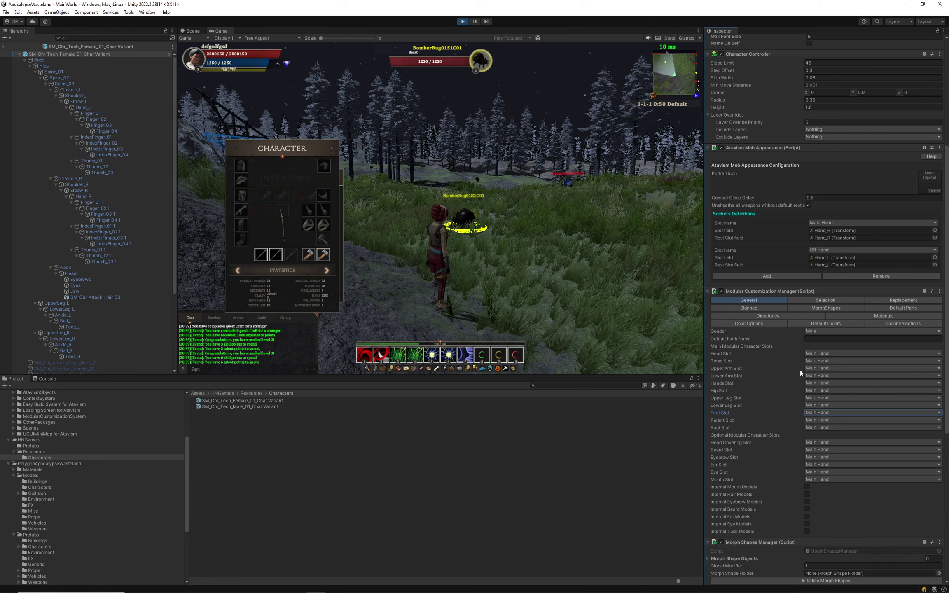
{"action": "left_click", "coordinate": [731, 384]}
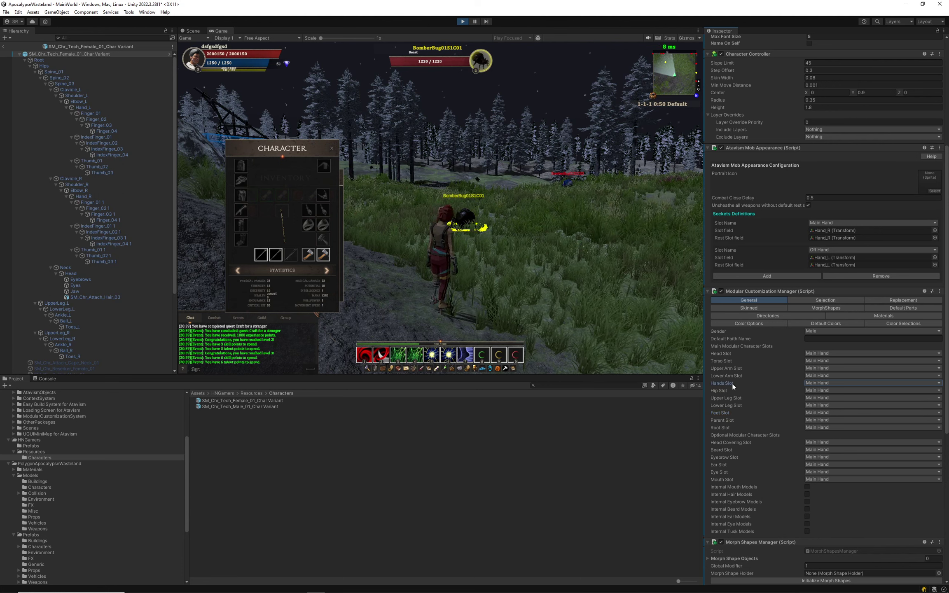
{"action": "left_click", "coordinate": [825, 383]}
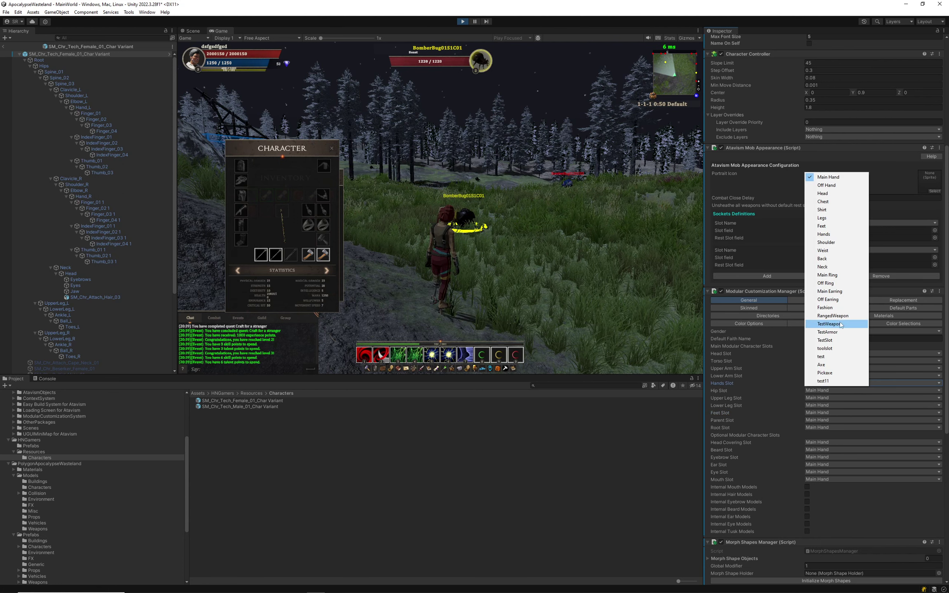
{"action": "left_click", "coordinate": [849, 180]}
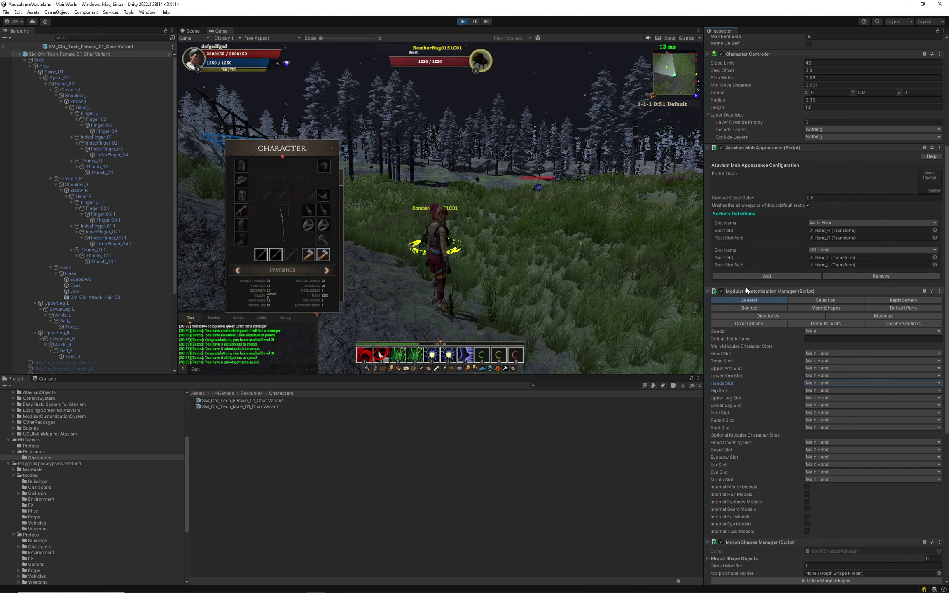
Unequip the staff in the Character window, close it, and re-equip the staff from the Inventory.
{"action": "left_click_drag", "start_coordinate": [556, 251], "coordinate": [479, 209]}
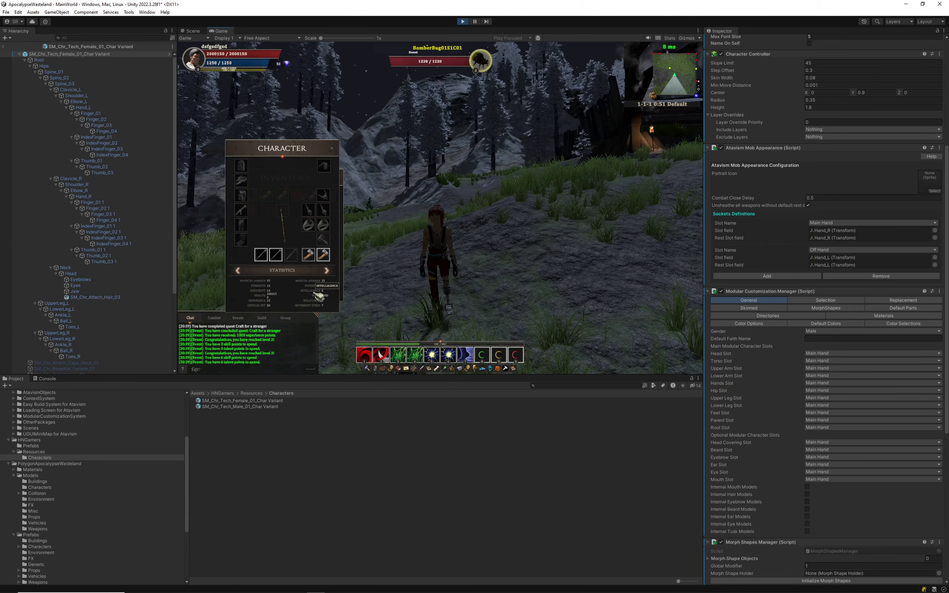
{"action": "right_click", "coordinate": [278, 256]}
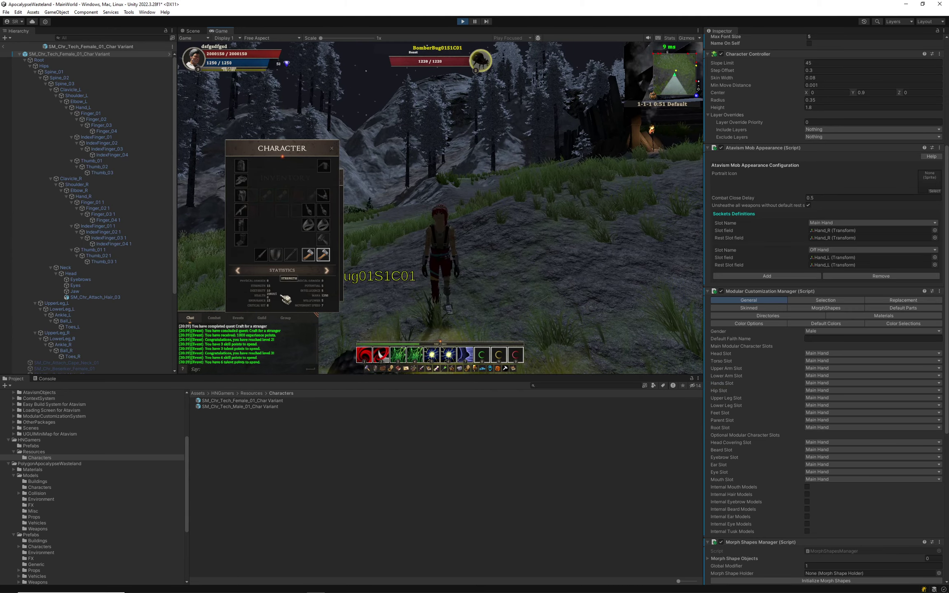
{"action": "left_click", "coordinate": [379, 369]}
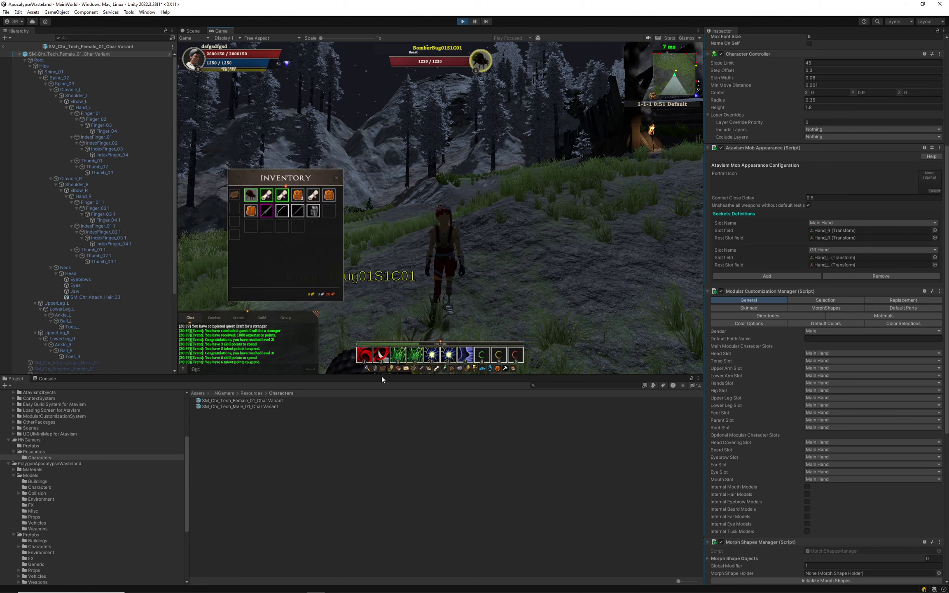
{"action": "right_click", "coordinate": [297, 210]}
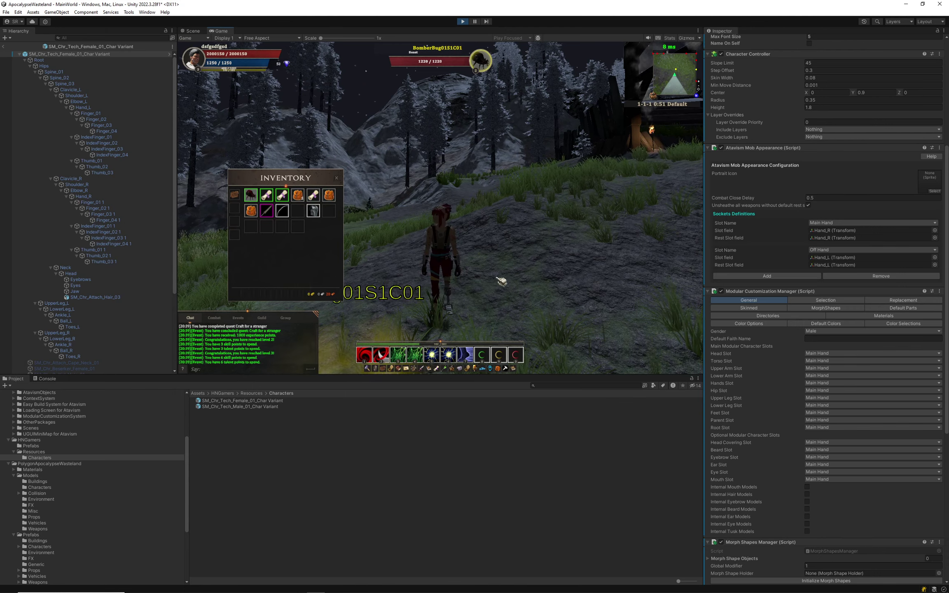
{"action": "left_click_drag", "start_coordinate": [500, 280], "coordinate": [421, 366]}
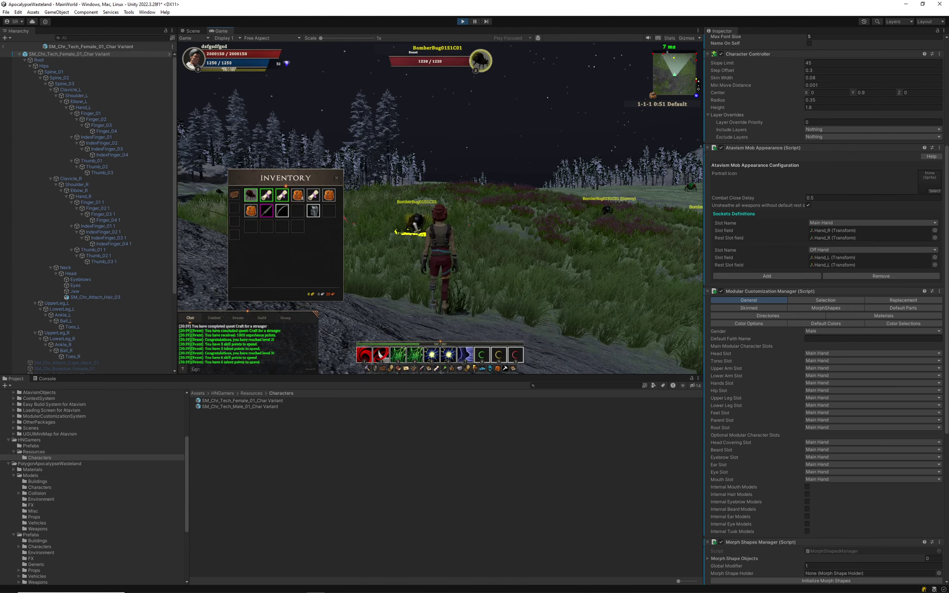
{"action": "left_click_drag", "start_coordinate": [534, 254], "coordinate": [530, 271]}
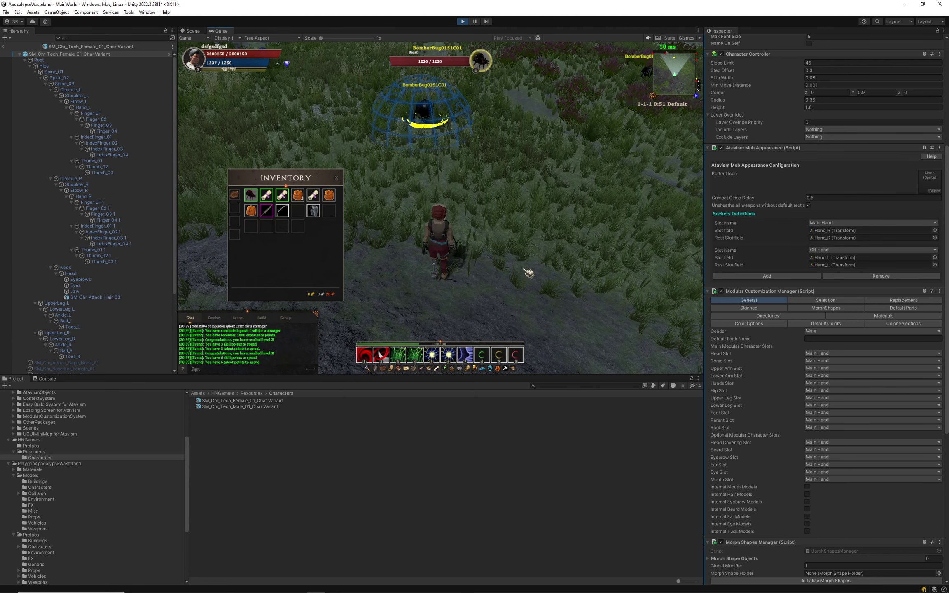
Cast the area skill on the BomberBug and open the character equipment window.
{"action": "left_click", "coordinate": [450, 355]}
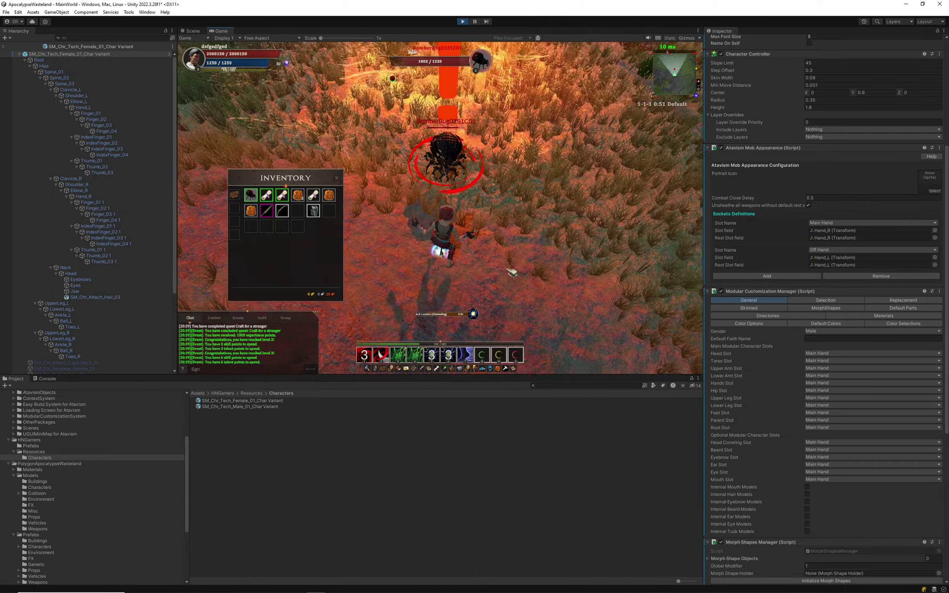
{"action": "left_click_drag", "start_coordinate": [513, 271], "coordinate": [541, 265]}
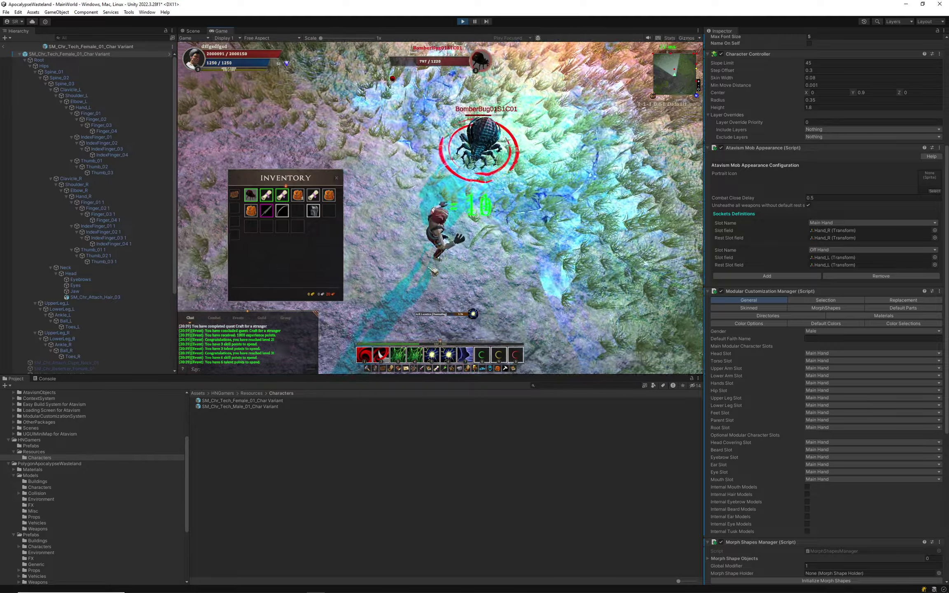
{"action": "left_click", "coordinate": [379, 368]}
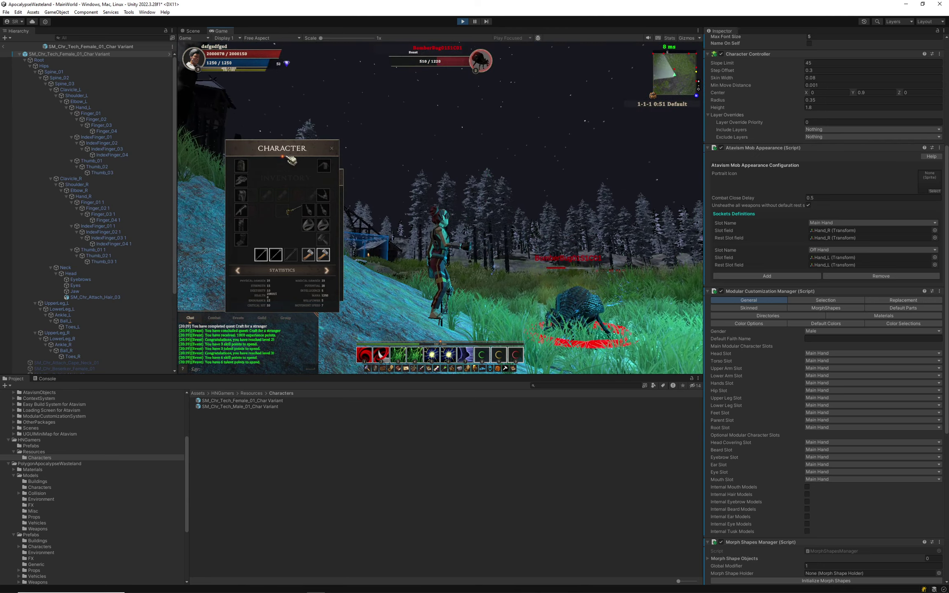
{"action": "left_click_drag", "start_coordinate": [514, 267], "coordinate": [443, 298]}
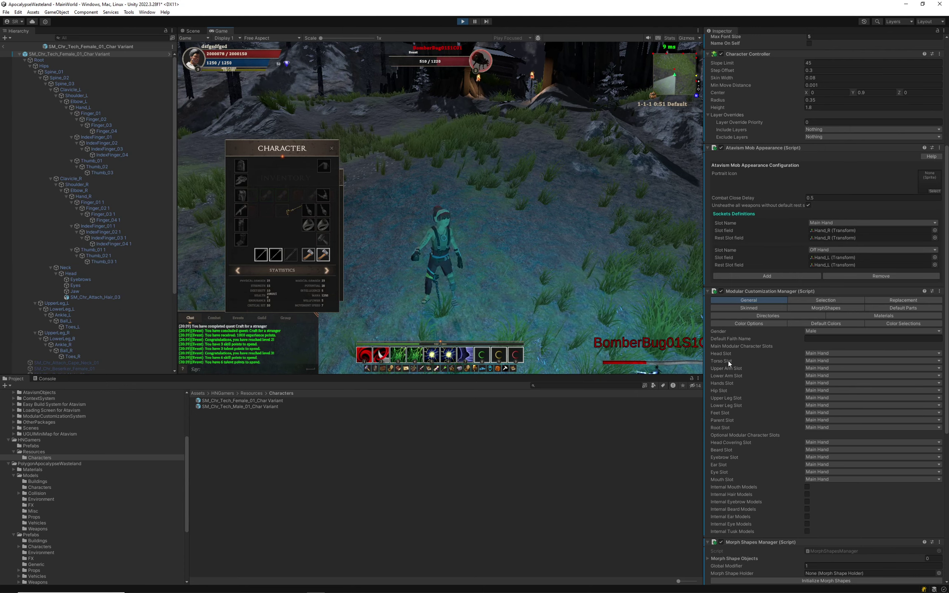
Place the Trap AoE Location skill on the bug and keep attacking until it dies.
{"action": "left_click", "coordinate": [829, 301]}
{"action": "left_click", "coordinate": [763, 301]}
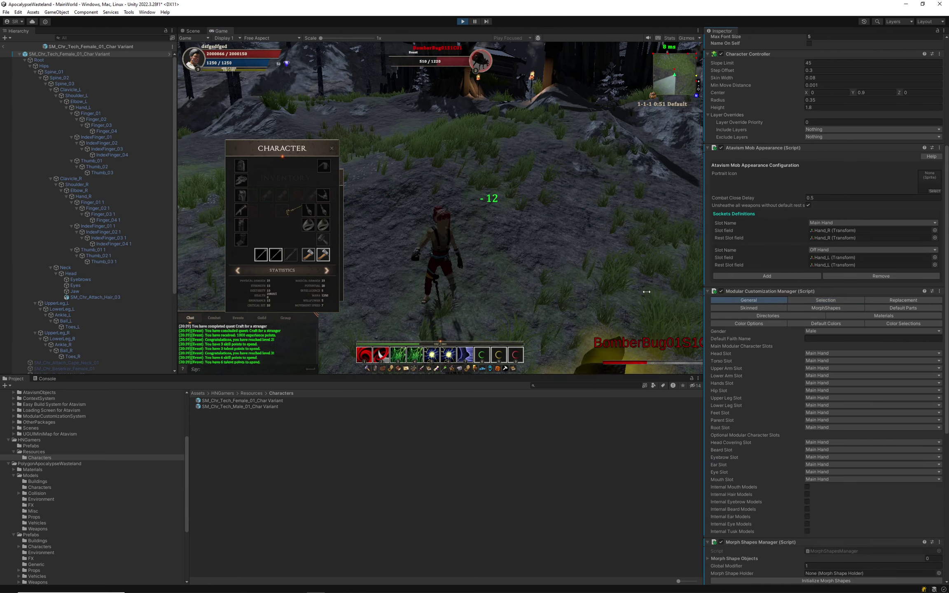
{"action": "left_click_drag", "start_coordinate": [664, 271], "coordinate": [448, 342]}
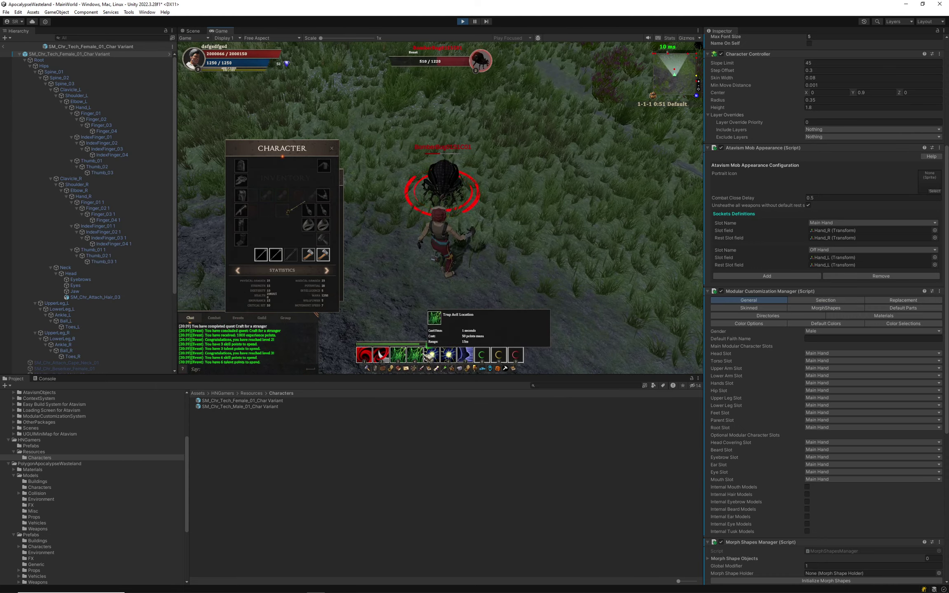
{"action": "left_click", "coordinate": [430, 356]}
{"action": "left_click", "coordinate": [510, 269]}
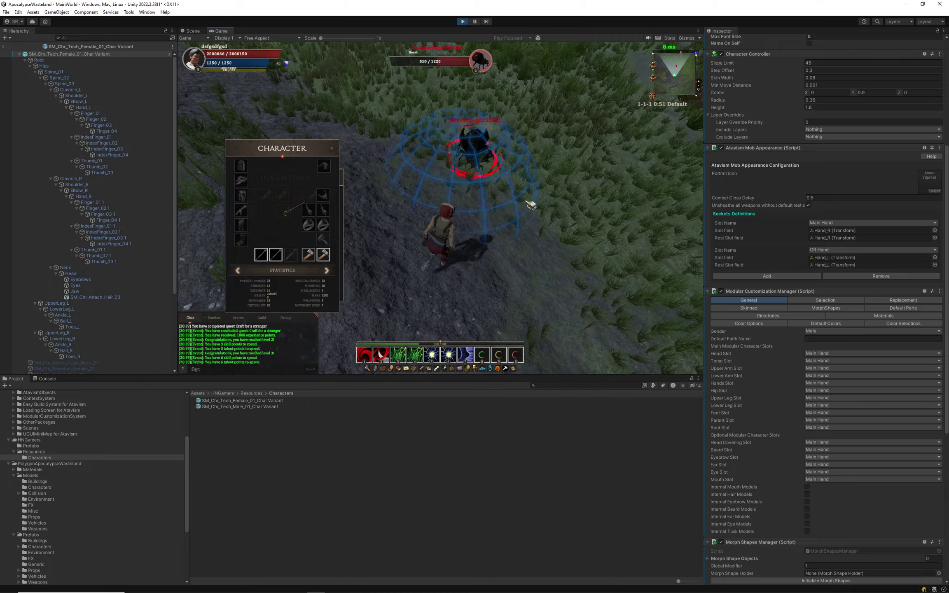
{"action": "key", "text": "d"}
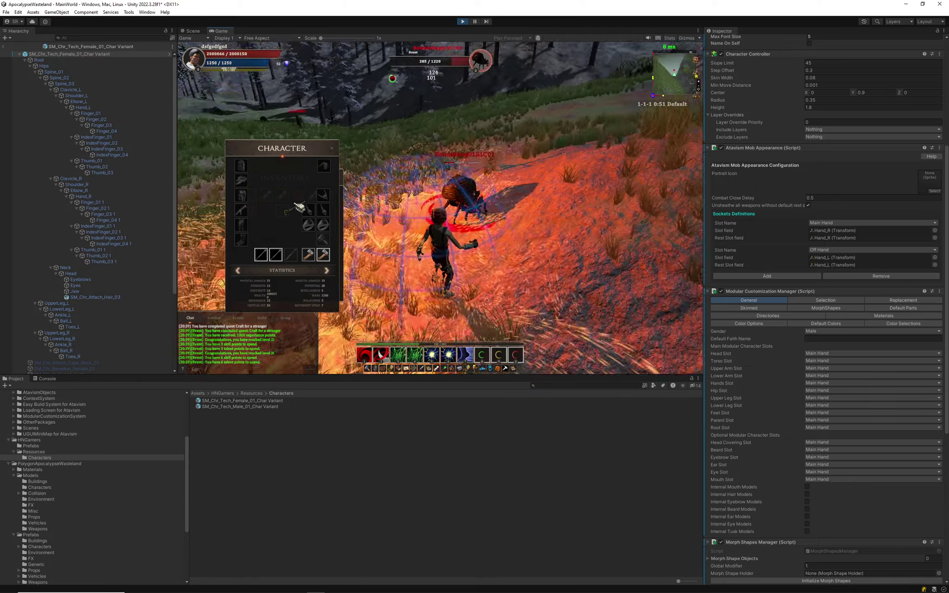
{"action": "key", "text": "a"}
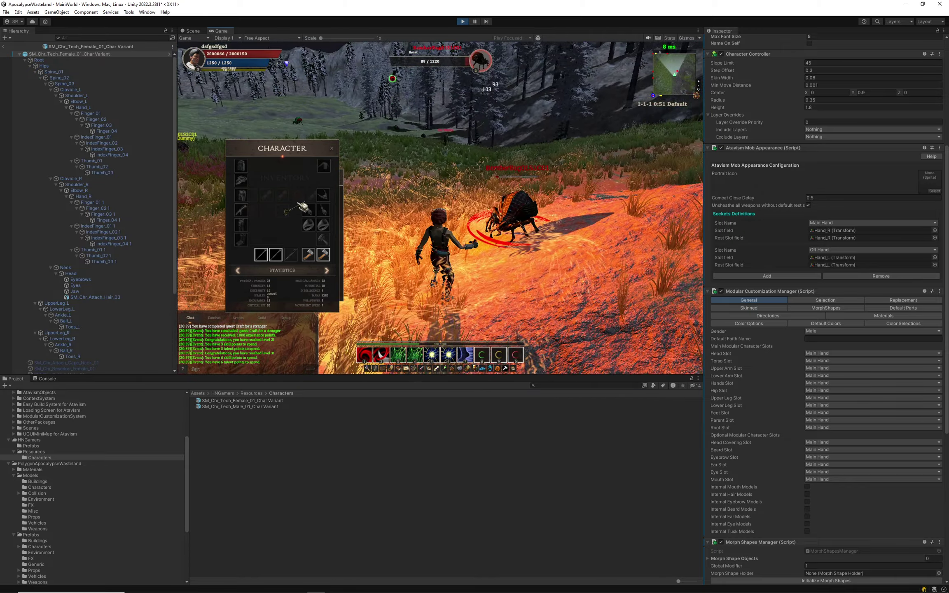
Toggle the pause menu with Escape, then run along the plank path.
{"action": "key", "text": "Escape"}
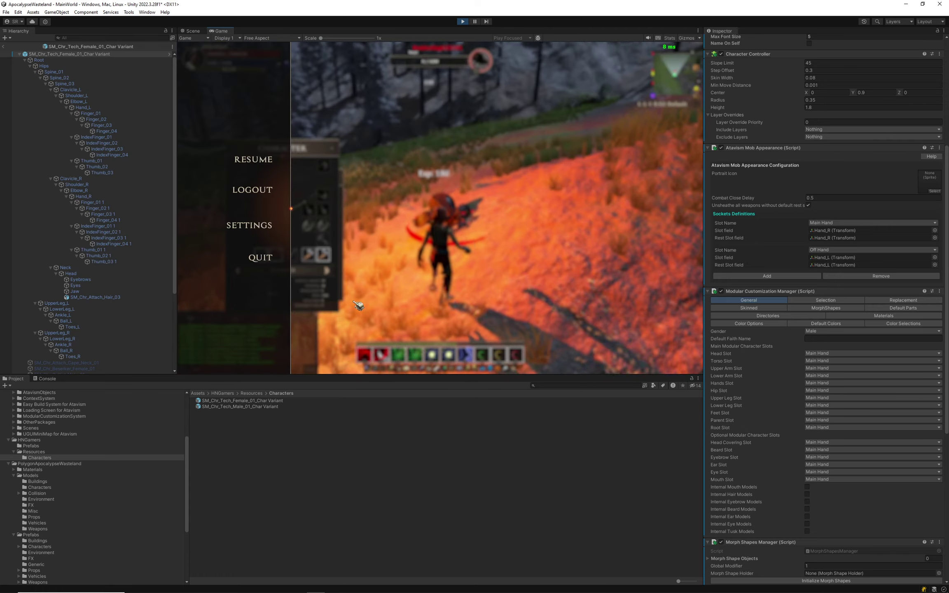
{"action": "key", "text": "Escape"}
{"action": "key", "text": "Escape"}
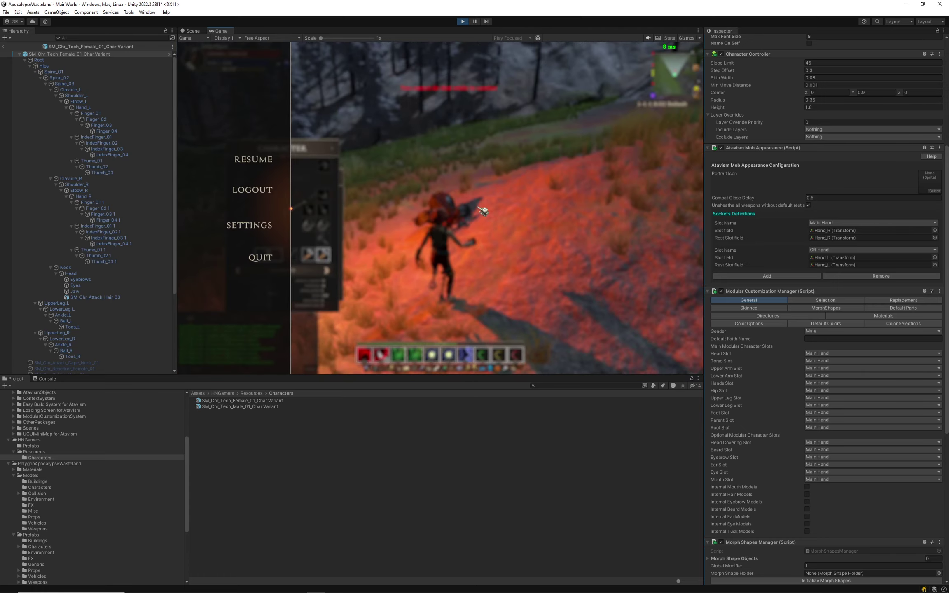
{"action": "key", "text": "Escape"}
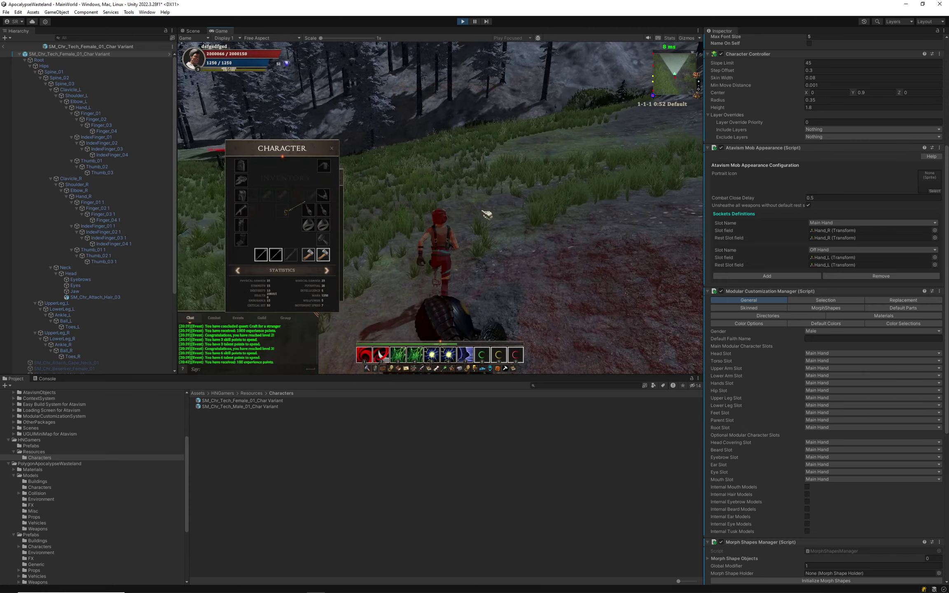
{"action": "key", "text": "w"}
{"action": "key", "text": "w"}
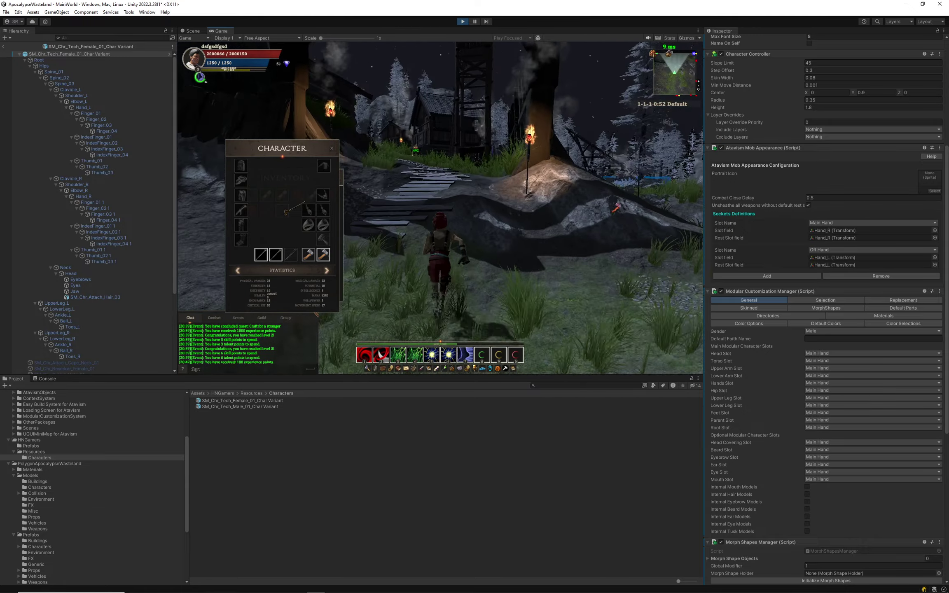
{"action": "key", "text": "w"}
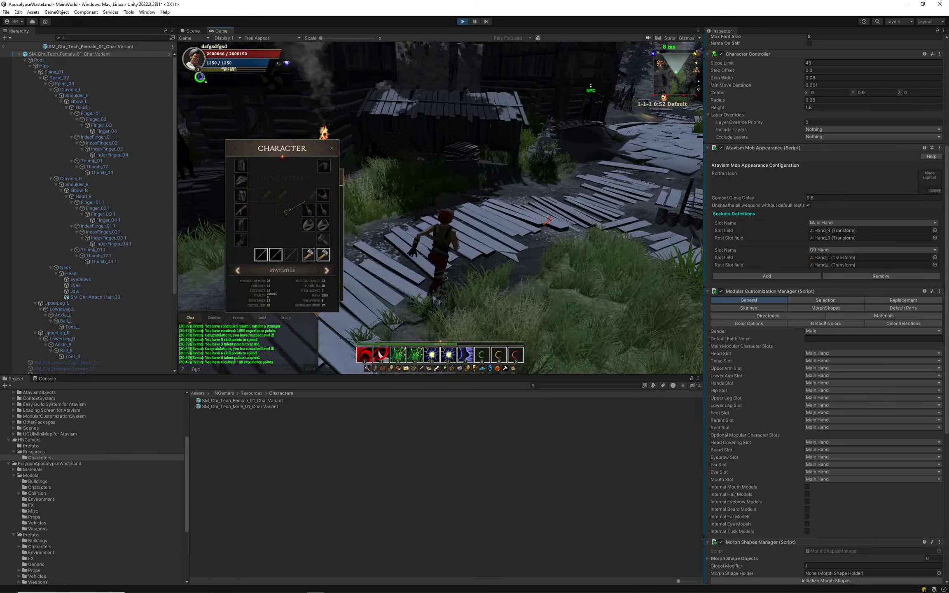
Log out from the pause menu and add a third socket definition with Slot Name Head.
{"action": "key", "text": "Escape"}
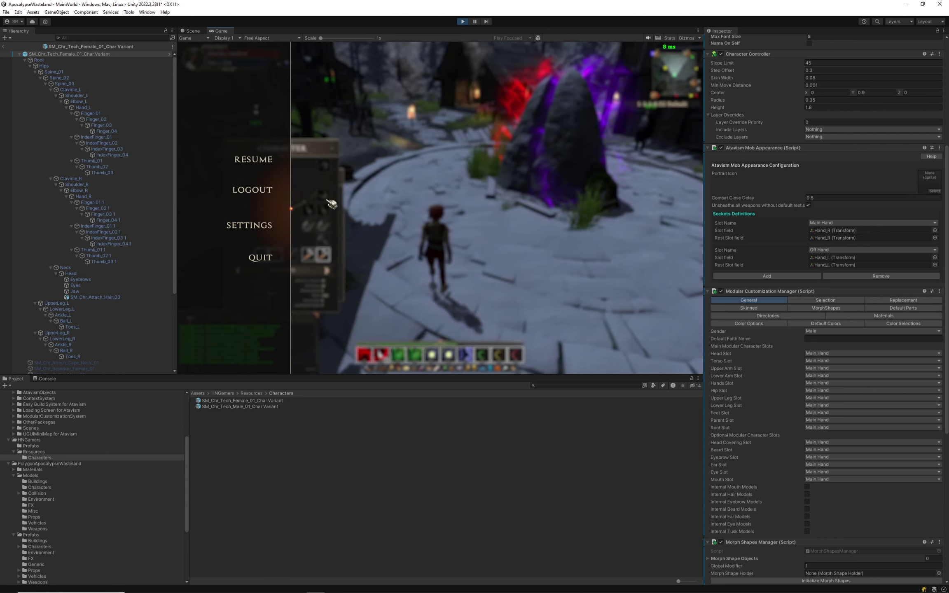
{"action": "left_click", "coordinate": [267, 191]}
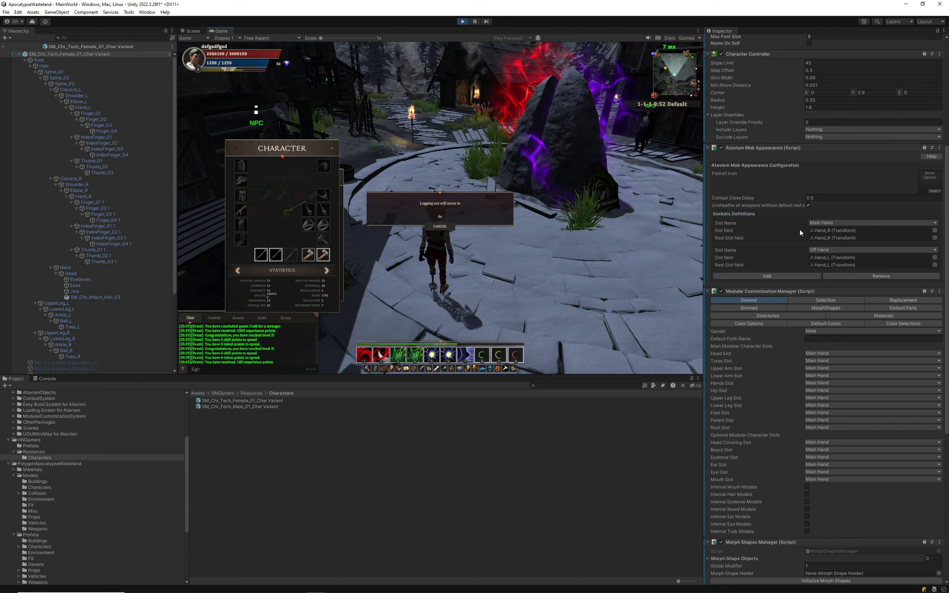
{"action": "left_click", "coordinate": [770, 276]}
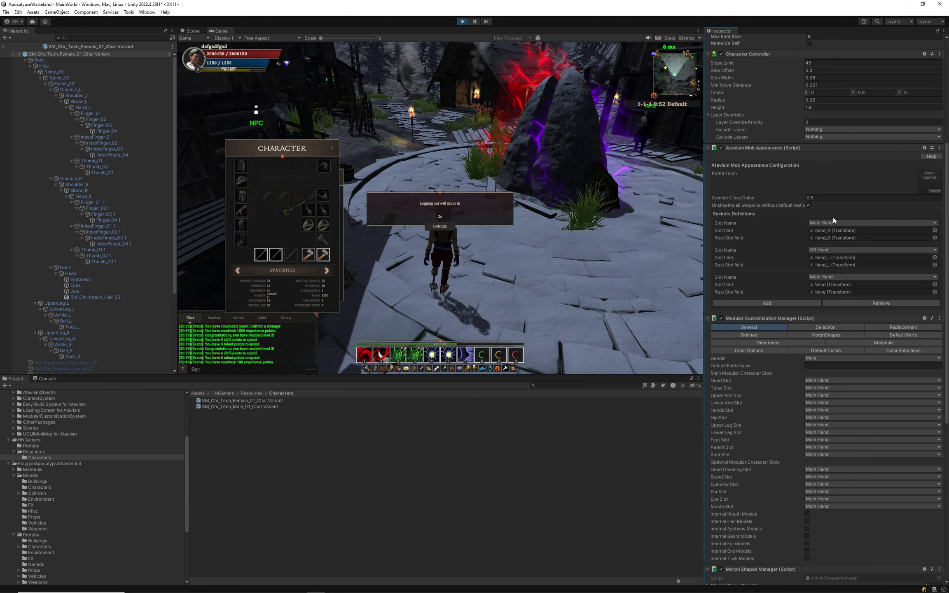
{"action": "left_click", "coordinate": [839, 276]}
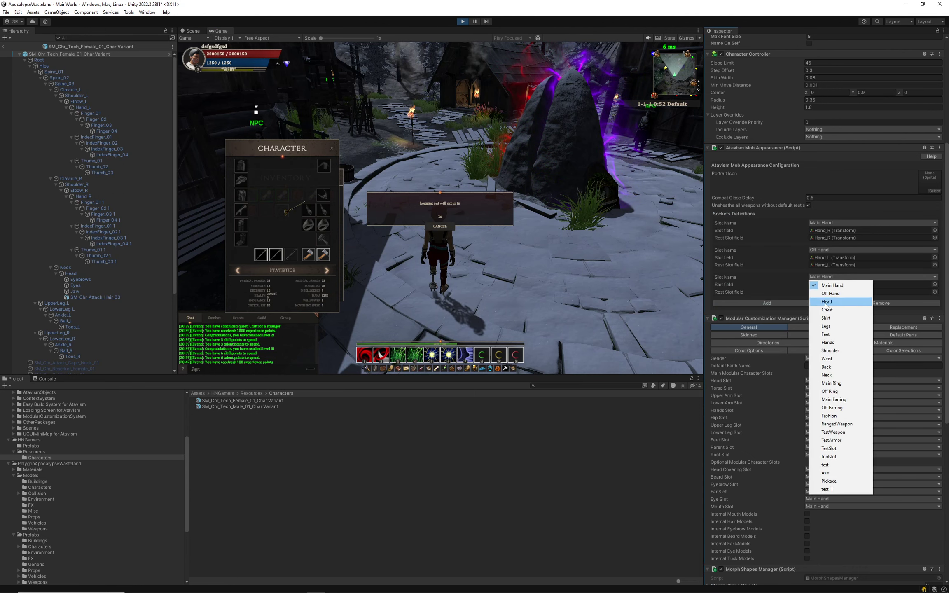
{"action": "left_click", "coordinate": [860, 298]}
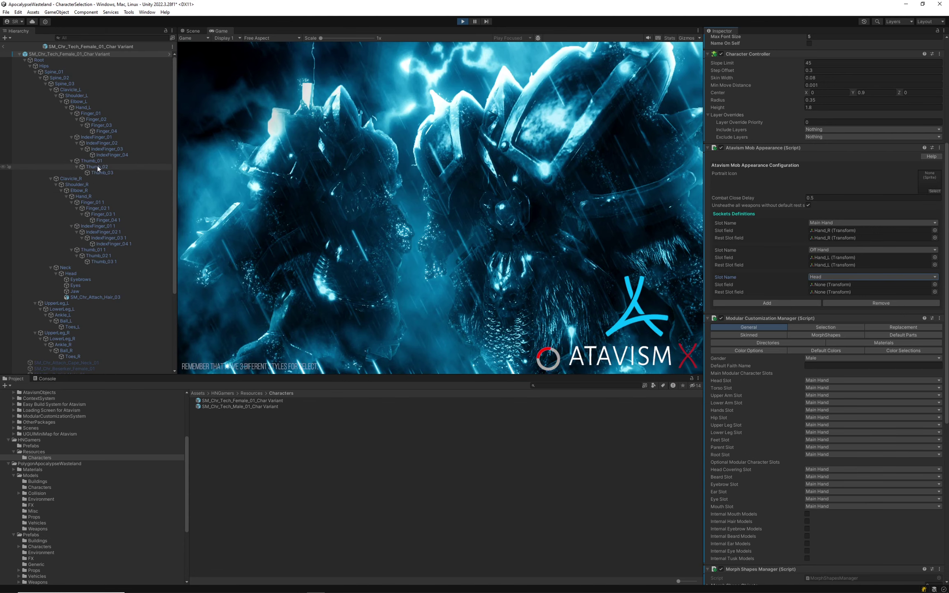
Drag the Head bone from the Hierarchy into the Head socket's slot fields.
{"action": "scroll", "coordinate": [86, 181], "scroll_direction": "down", "scroll_amount": 5}
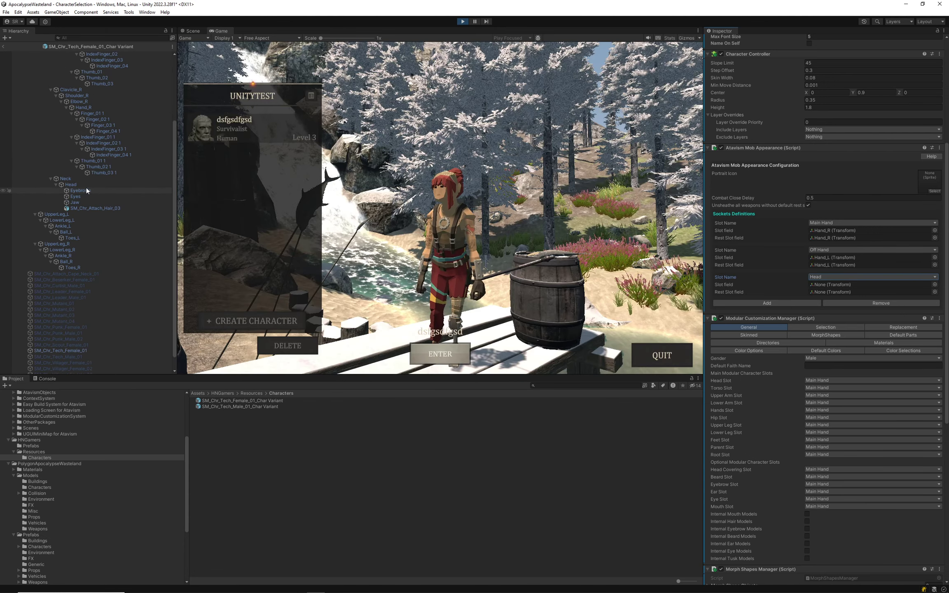
{"action": "left_click_drag", "start_coordinate": [86, 190], "coordinate": [833, 287]}
{"action": "left_click_drag", "start_coordinate": [73, 185], "coordinate": [826, 292]}
Add a Chest socket and set both its Slot and Rest Slot to Root.
{"action": "left_click", "coordinate": [765, 304]}
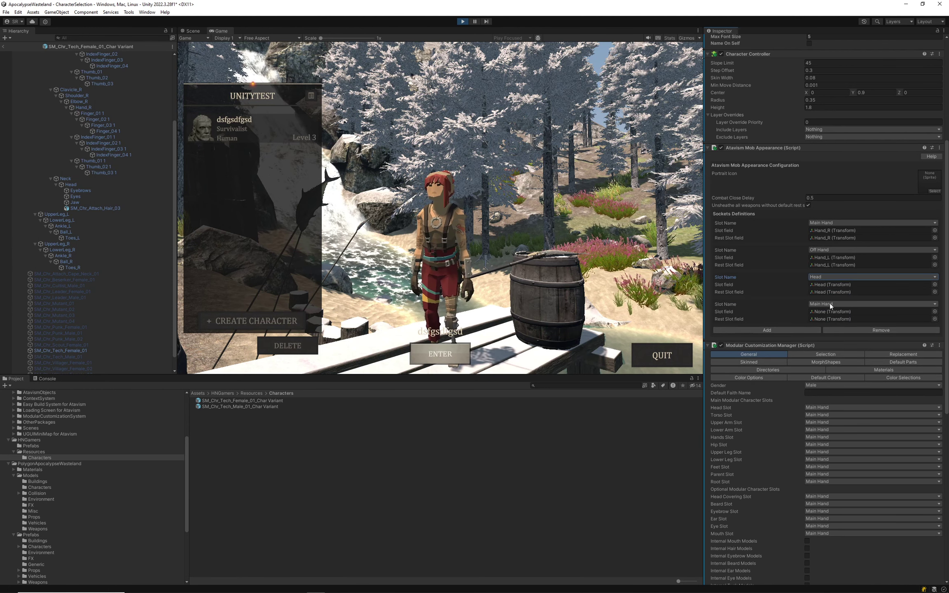
{"action": "left_click", "coordinate": [831, 304]}
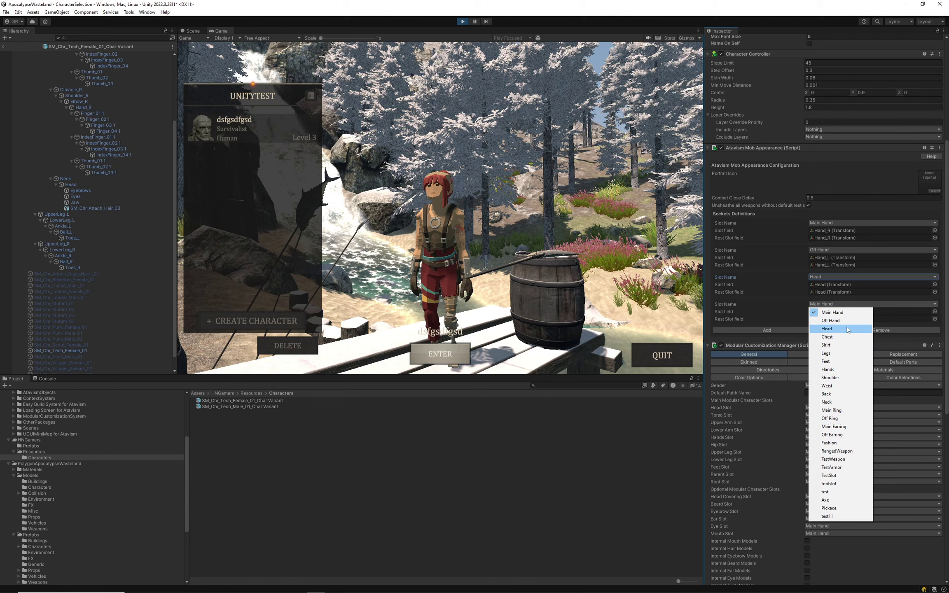
{"action": "left_click", "coordinate": [854, 339]}
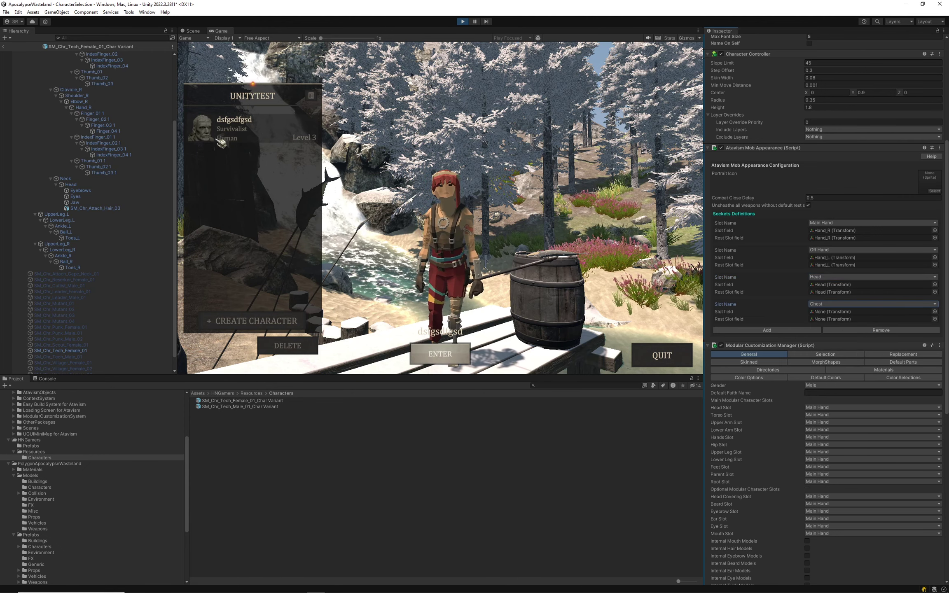
{"action": "scroll", "coordinate": [95, 153], "scroll_direction": "up", "scroll_amount": 5}
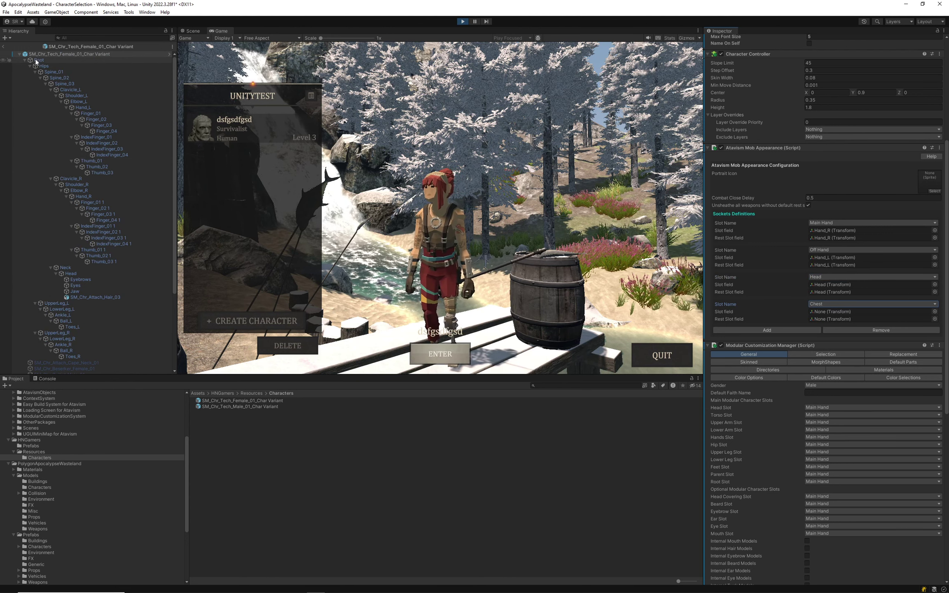
{"action": "left_click_drag", "start_coordinate": [36, 61], "coordinate": [829, 312]}
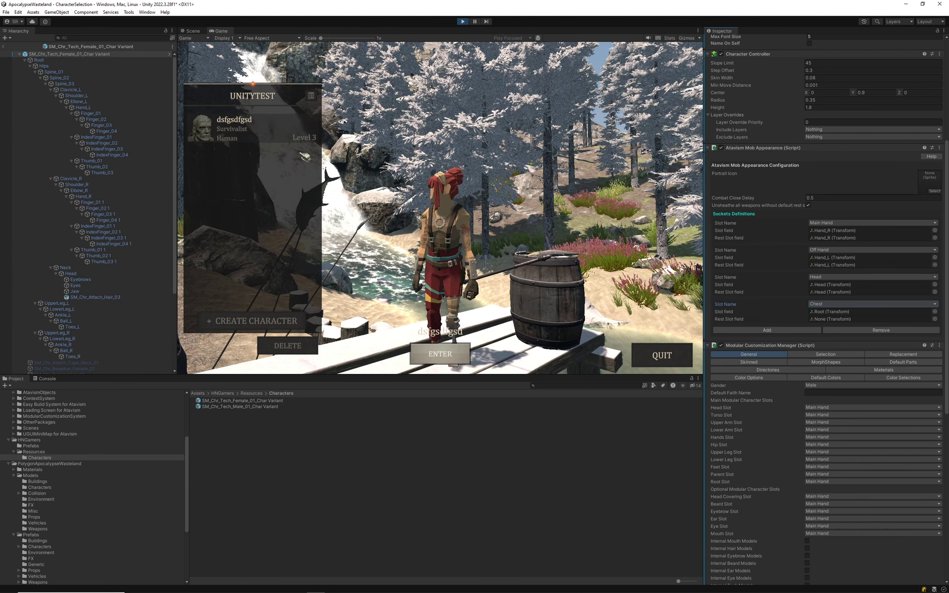
{"action": "left_click_drag", "start_coordinate": [40, 60], "coordinate": [847, 320]}
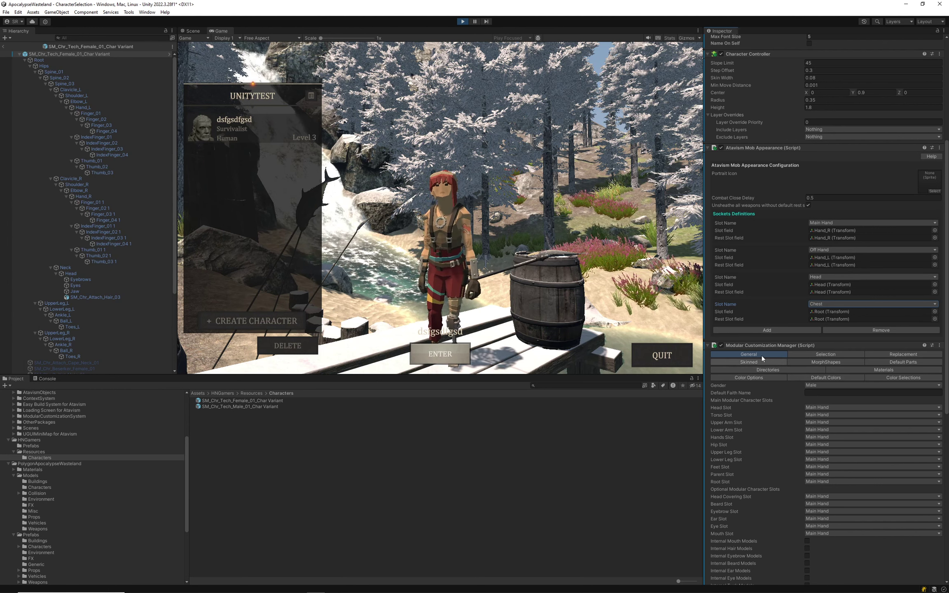
Set the modular Torso Slot to Chest and the Head Slot to Head.
{"action": "left_click", "coordinate": [817, 415]}
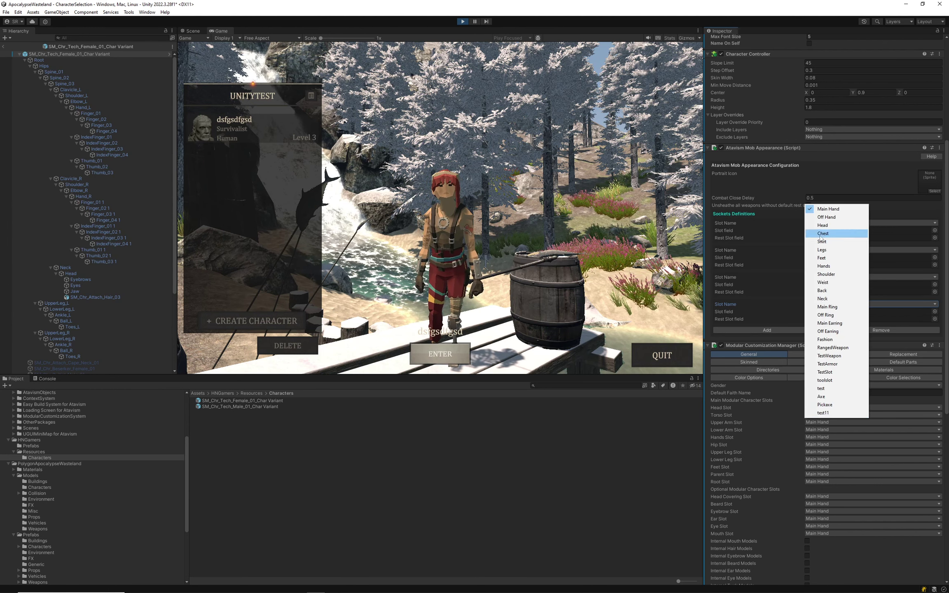
{"action": "left_click", "coordinate": [836, 233]}
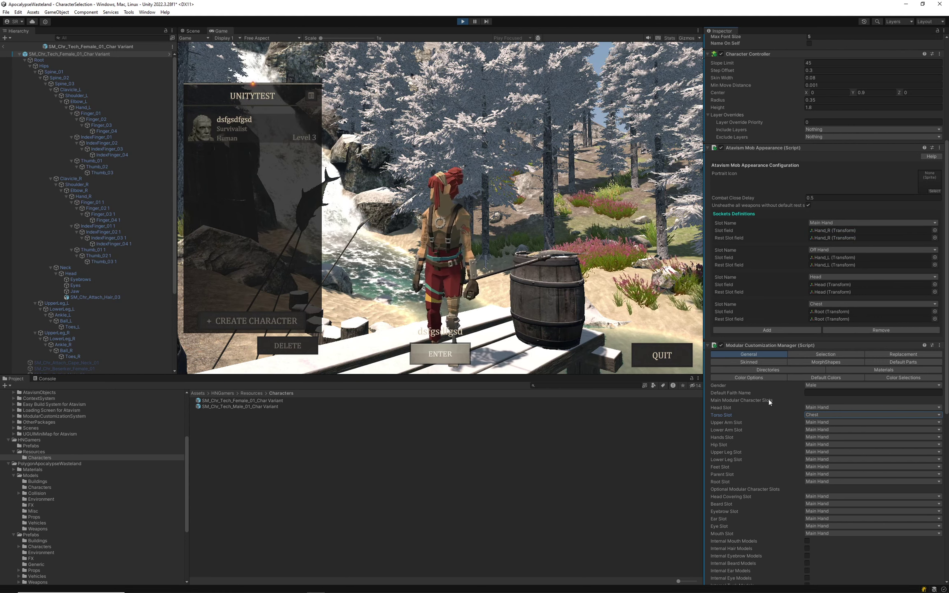
{"action": "left_click", "coordinate": [824, 407]}
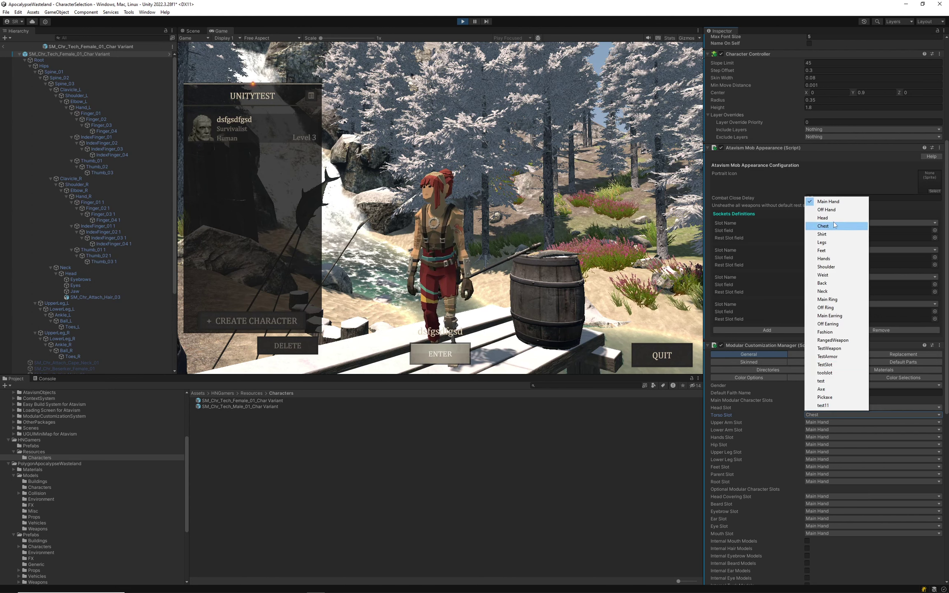
{"action": "left_click", "coordinate": [834, 218]}
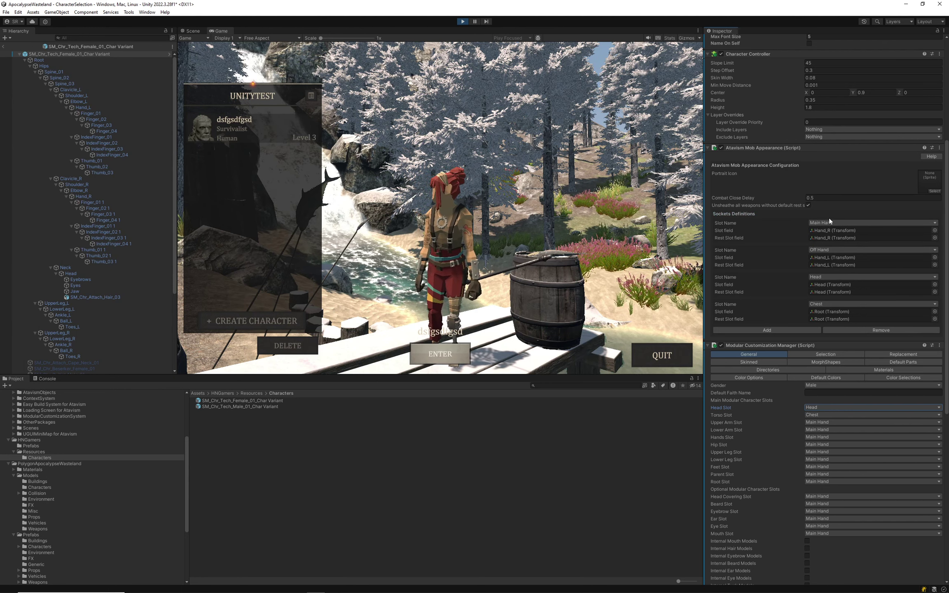
Undo an accidentally added fifth socket, then select the female Char Variant prefab.
{"action": "left_click", "coordinate": [758, 331]}
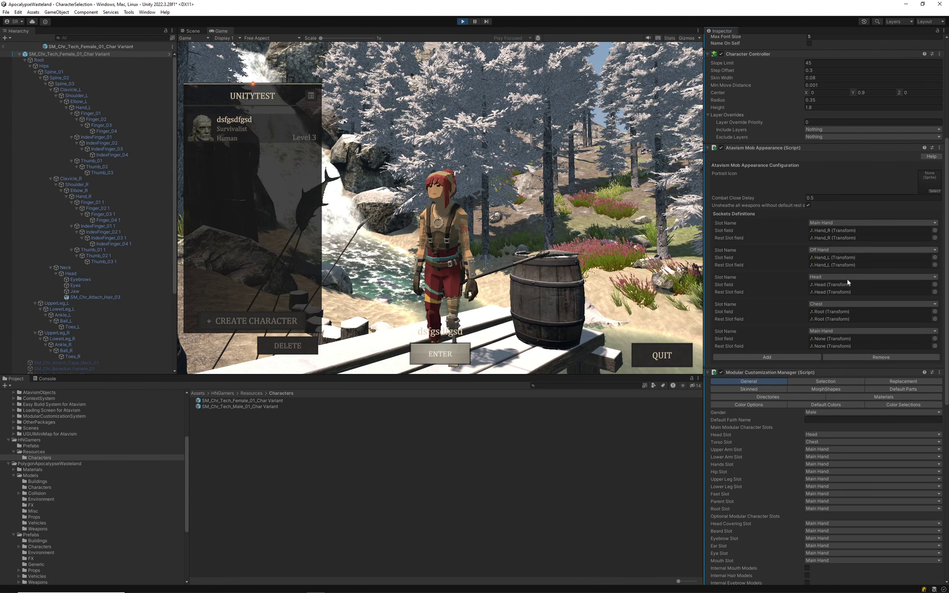
{"action": "left_click", "coordinate": [826, 331]}
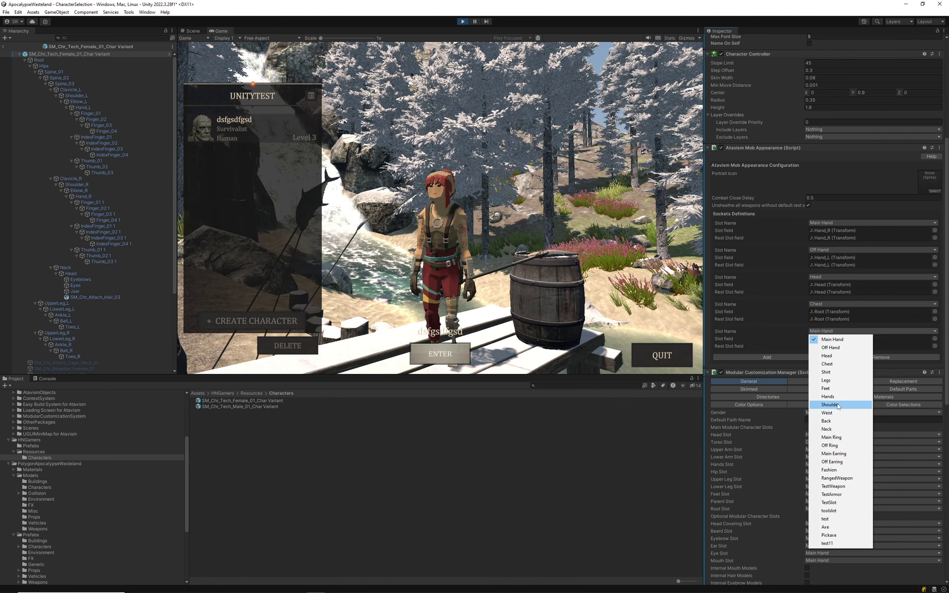
{"action": "left_click", "coordinate": [755, 348]}
{"action": "key", "text": "ctrl+z"}
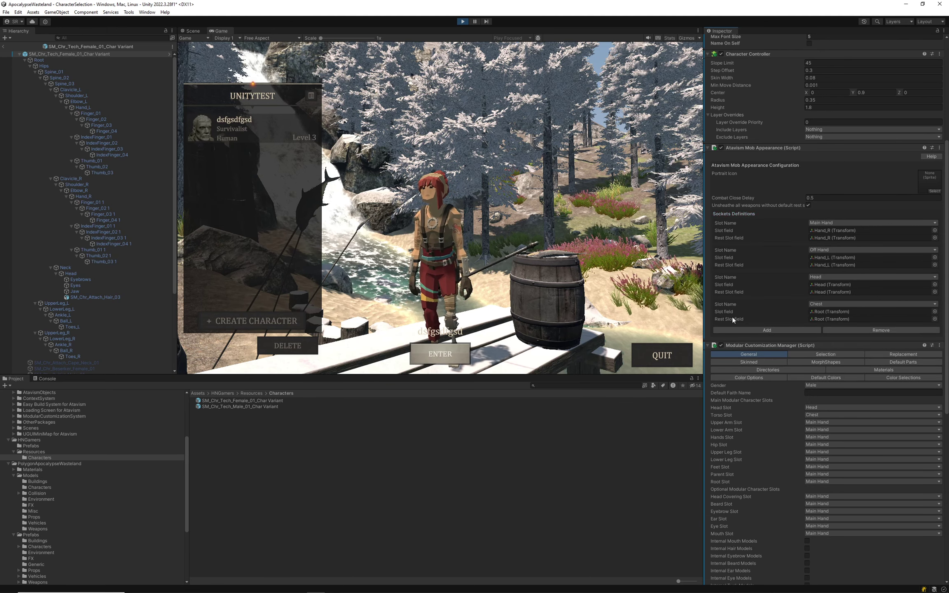
{"action": "left_click", "coordinate": [248, 406]}
{"action": "left_click", "coordinate": [253, 400]}
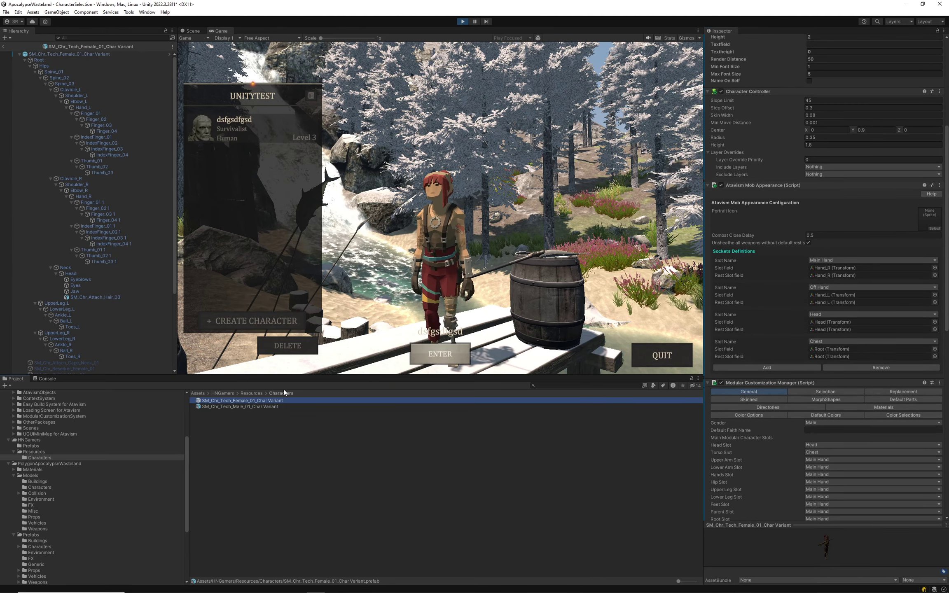
Inspect the male Char Variant, visit Create Character and back, then exit prefab mode.
{"action": "left_click", "coordinate": [940, 186]}
{"action": "left_click", "coordinate": [392, 459]}
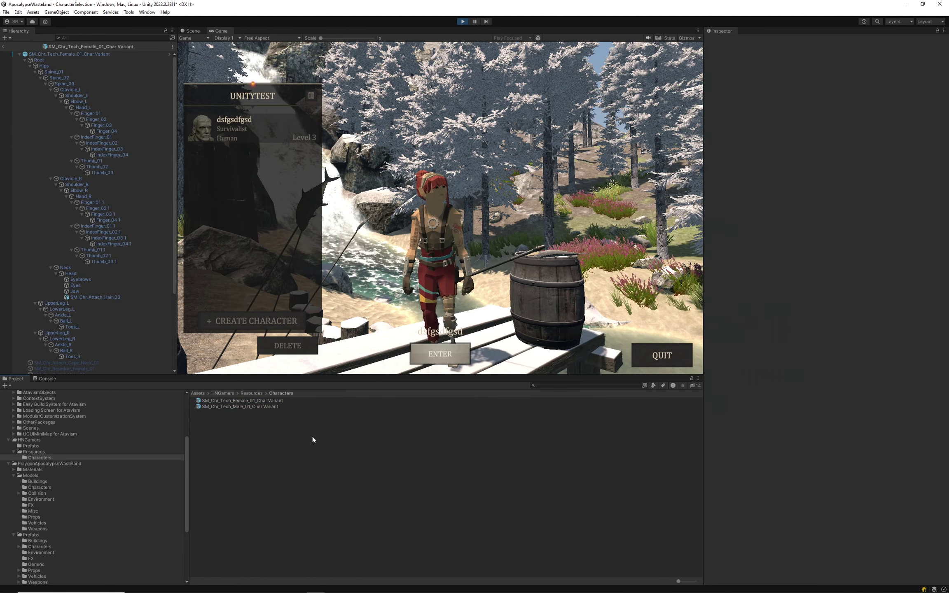
{"action": "left_click", "coordinate": [243, 406]}
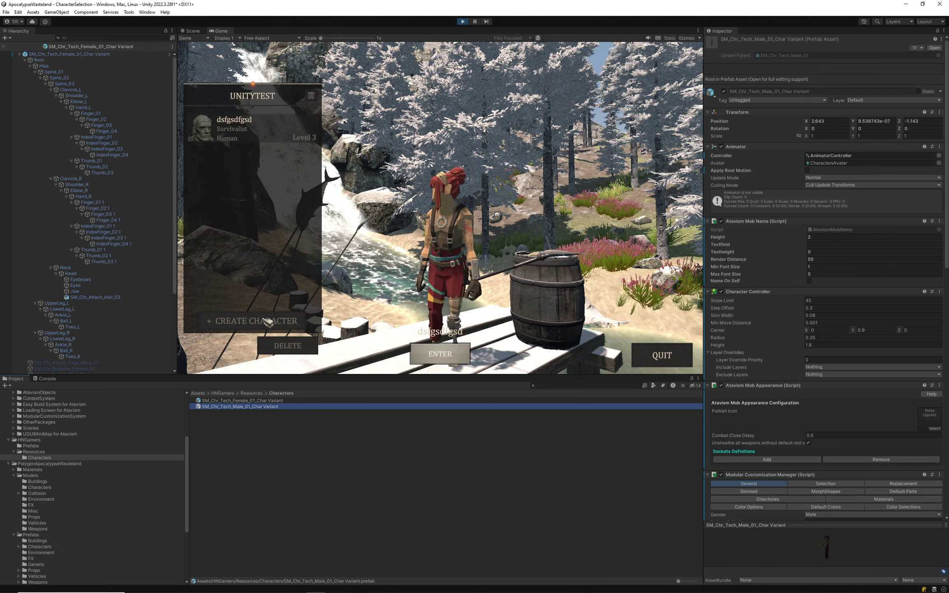
{"action": "left_click", "coordinate": [269, 322]}
{"action": "left_click", "coordinate": [672, 353]}
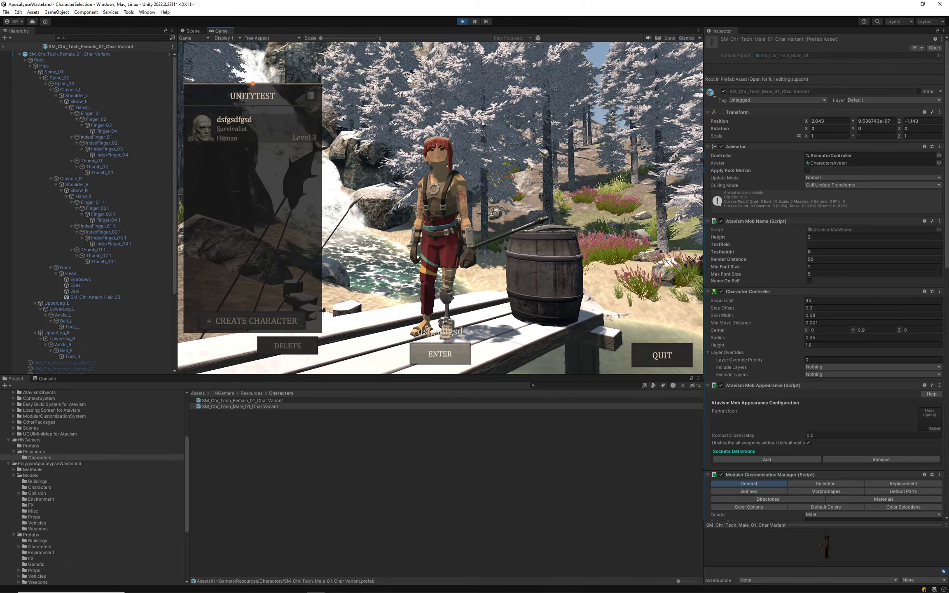
{"action": "left_click", "coordinate": [4, 47]}
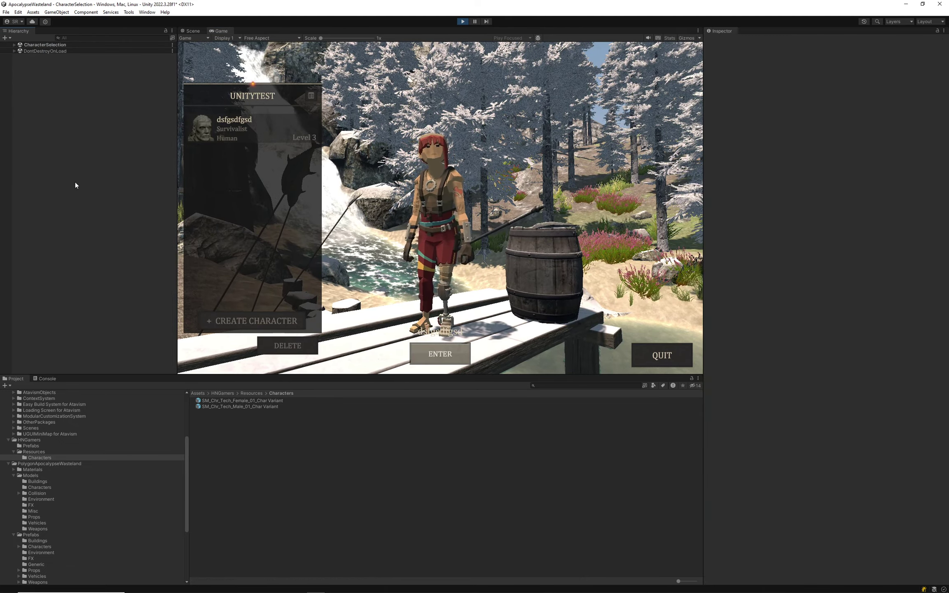
Expand the CharacterSelection objects and the character clone through Root, Hips and the Spine bones.
{"action": "left_click", "coordinate": [14, 45]}
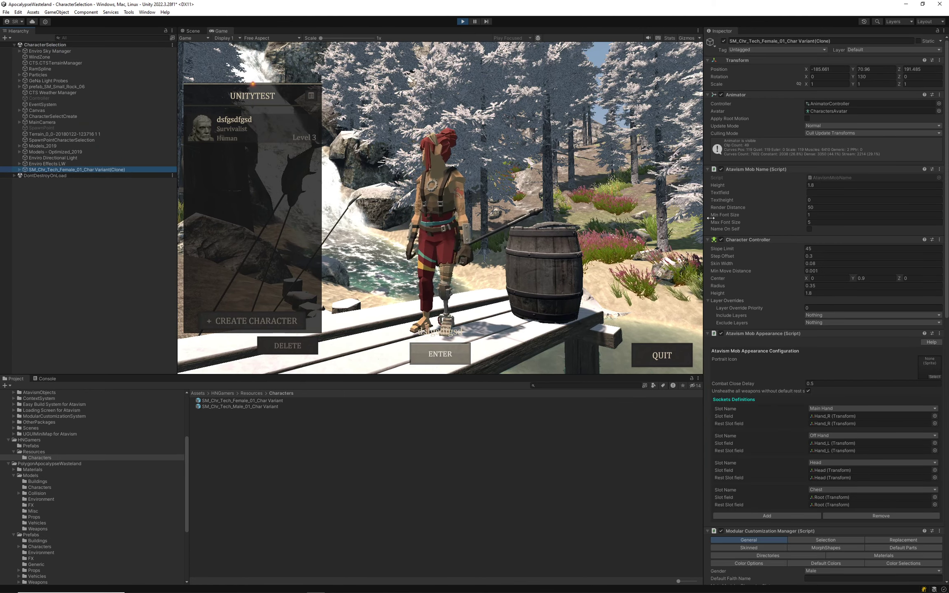
{"action": "scroll", "coordinate": [770, 414], "scroll_direction": "down", "scroll_amount": 3}
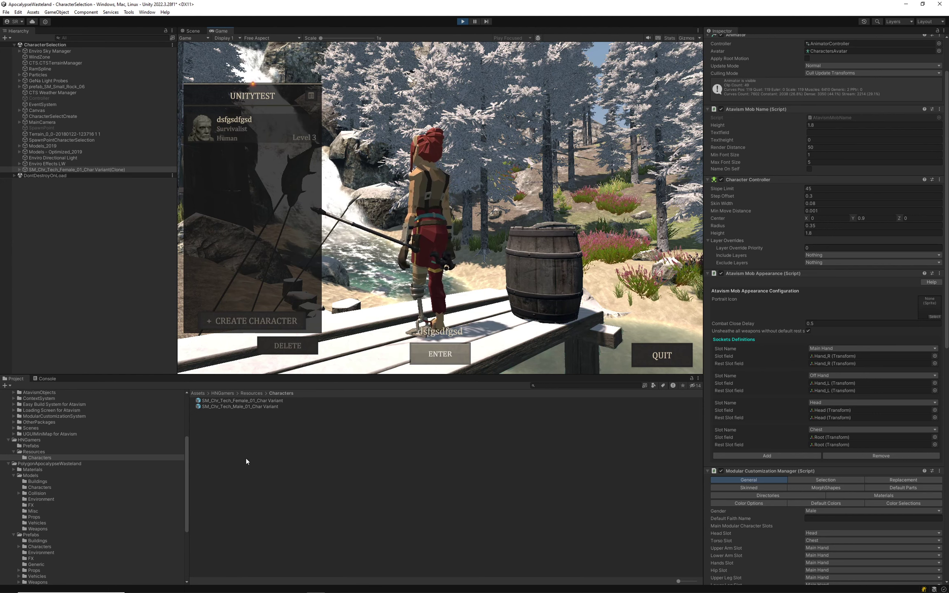
{"action": "scroll", "coordinate": [137, 518], "scroll_direction": "down", "scroll_amount": 5}
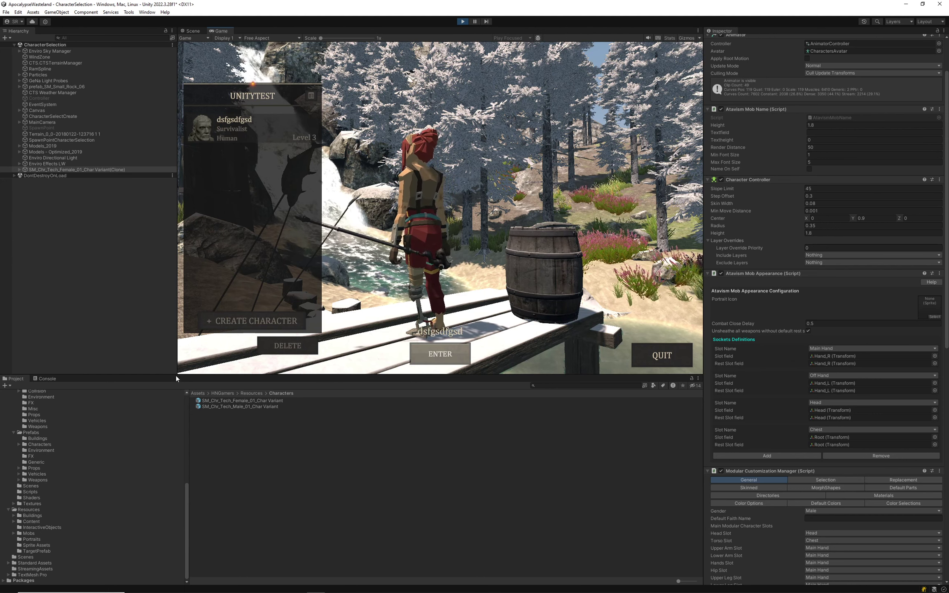
{"action": "left_click", "coordinate": [19, 170]}
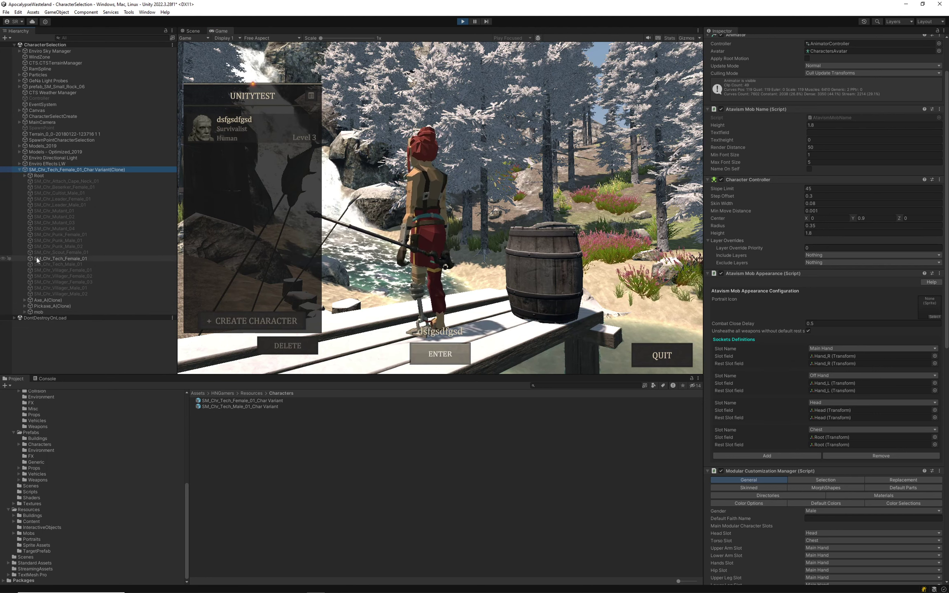
{"action": "left_click", "coordinate": [25, 174]}
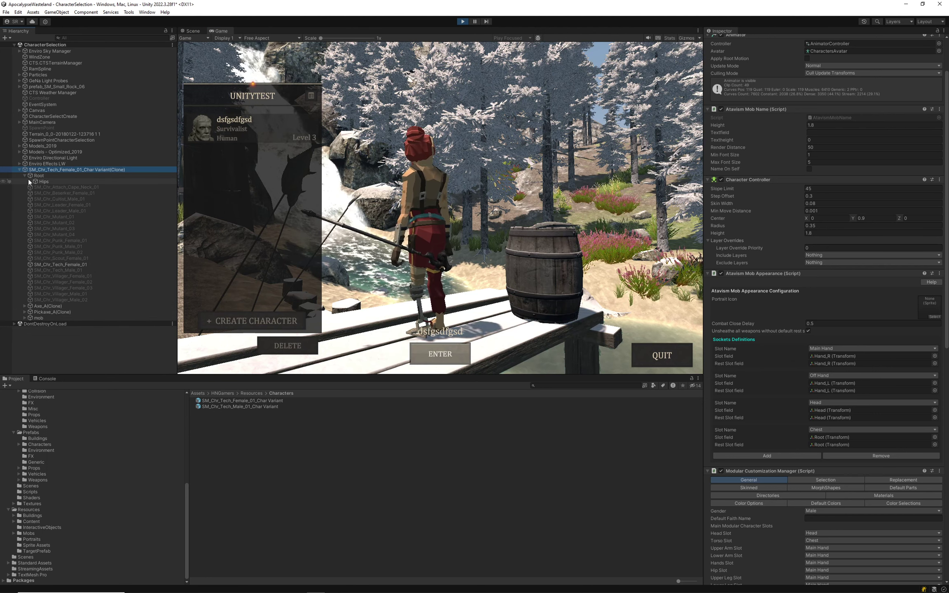
{"action": "left_click", "coordinate": [30, 182]}
{"action": "left_click", "coordinate": [38, 187]}
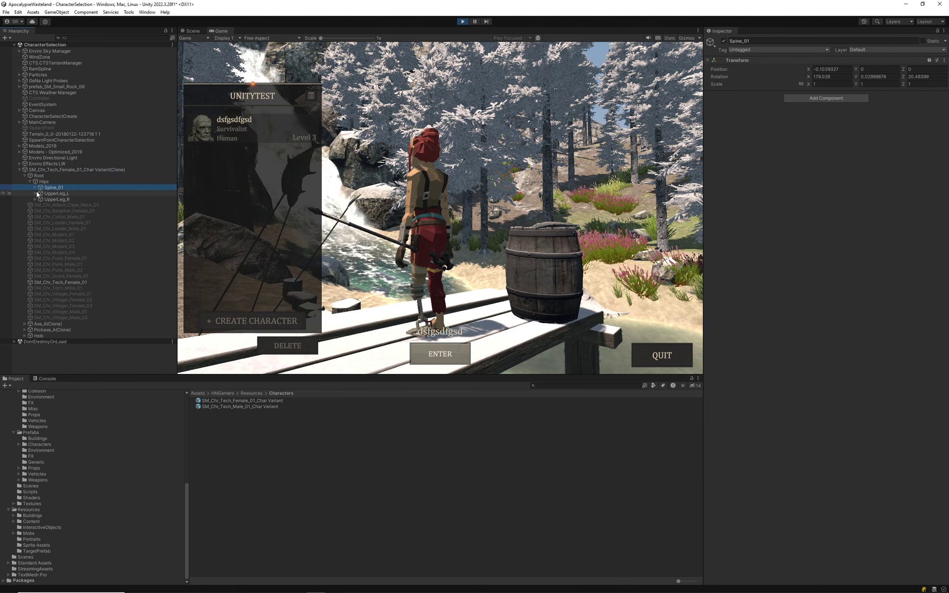
{"action": "left_click", "coordinate": [35, 187]}
{"action": "left_click", "coordinate": [40, 193]}
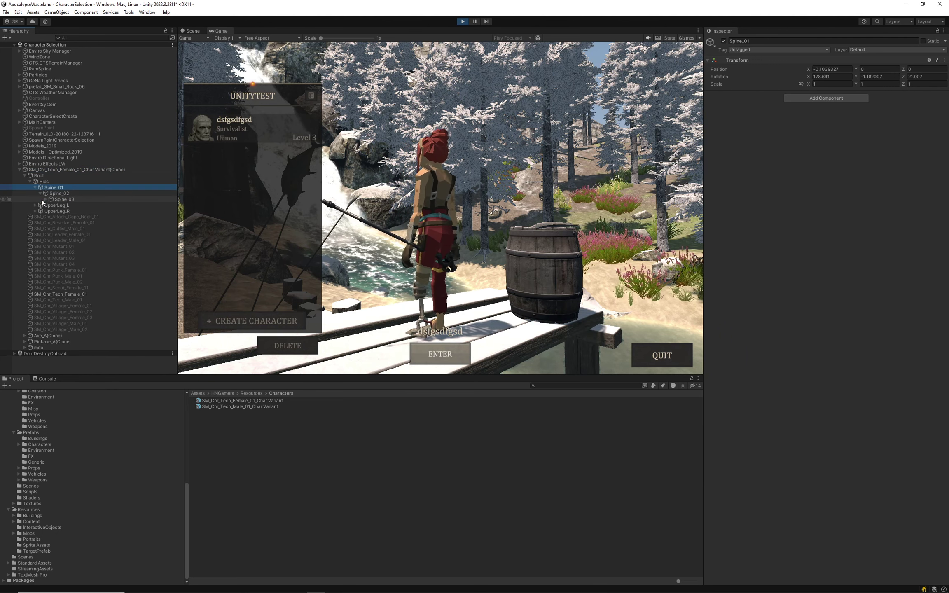
{"action": "left_click", "coordinate": [42, 199]}
{"action": "left_click", "coordinate": [45, 199]}
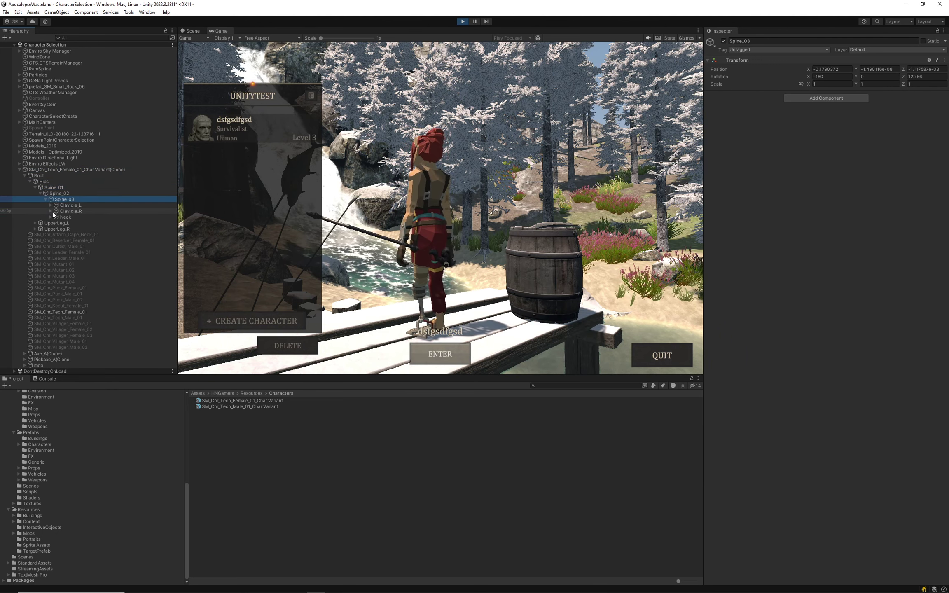
Drill down the left arm to Hand_L, select Staff00(Clone) and switch to the Scene view.
{"action": "left_click", "coordinate": [51, 211]}
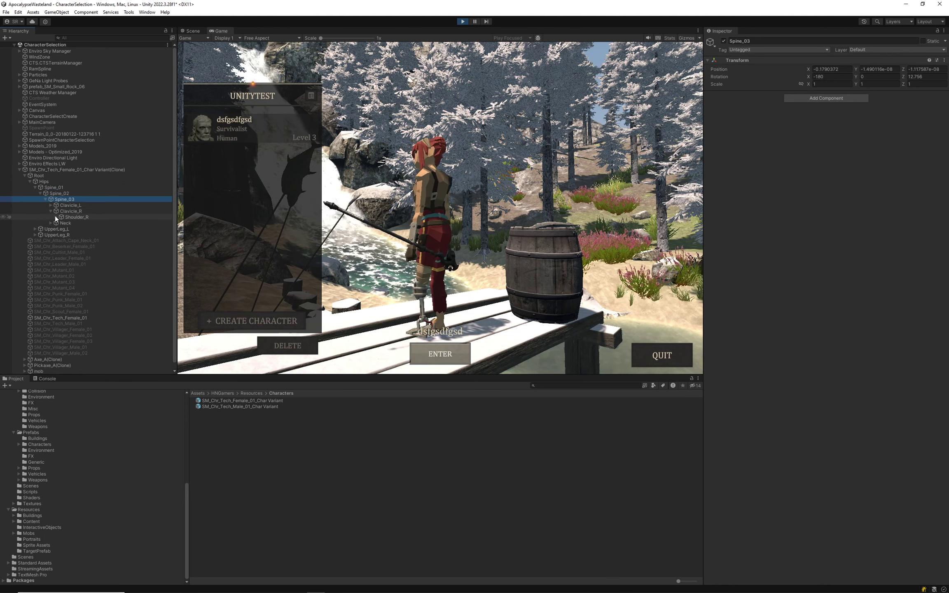
{"action": "left_click", "coordinate": [56, 217]}
{"action": "left_click", "coordinate": [61, 223]}
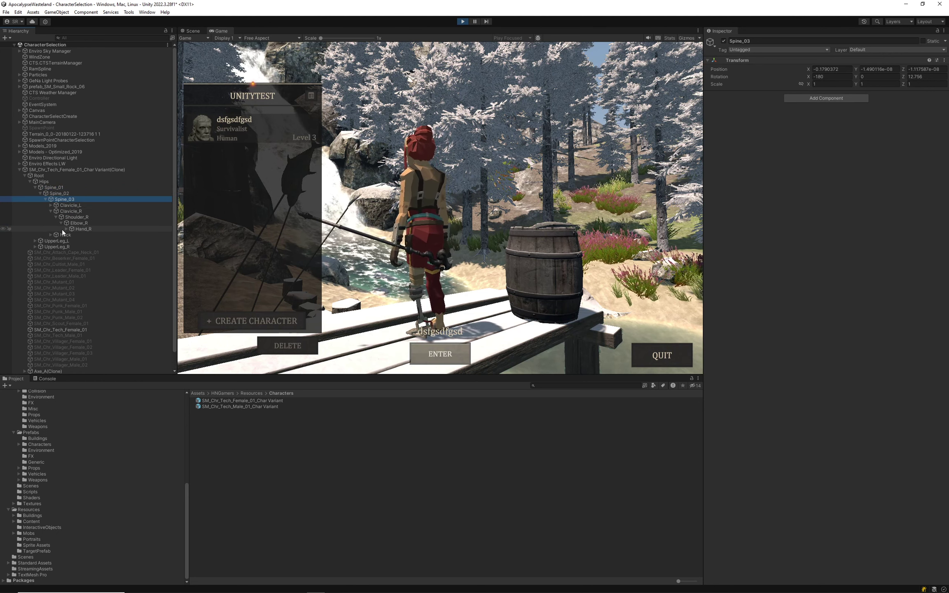
{"action": "left_click", "coordinate": [51, 208]}
{"action": "left_click", "coordinate": [49, 206]}
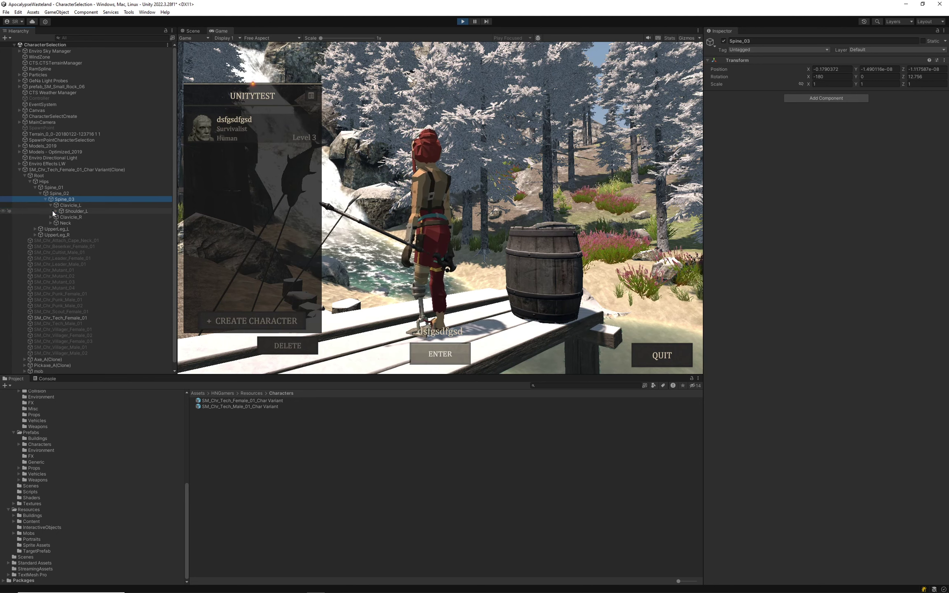
{"action": "left_click", "coordinate": [53, 211]}
{"action": "left_click", "coordinate": [56, 212]}
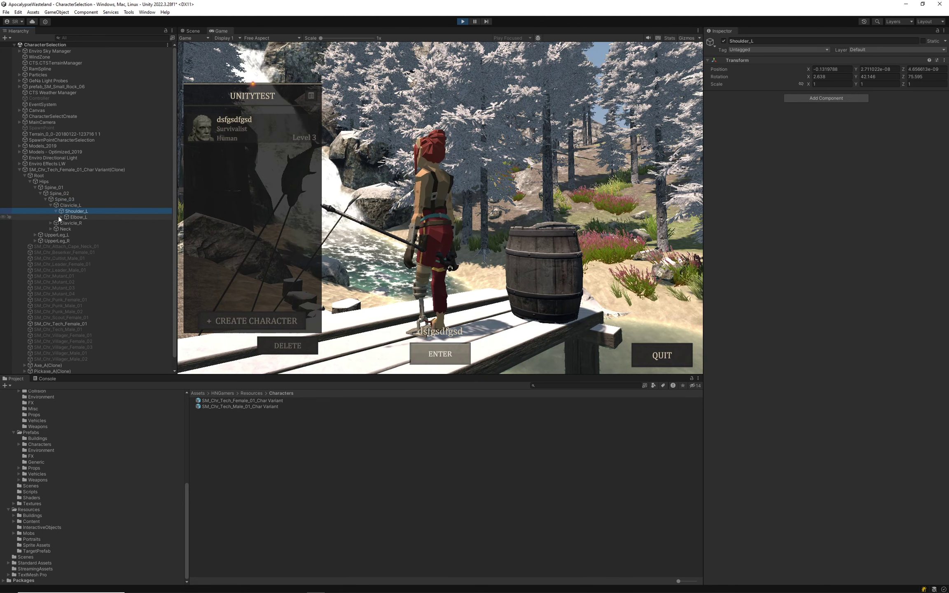
{"action": "left_click", "coordinate": [61, 217]}
{"action": "left_click", "coordinate": [67, 223]}
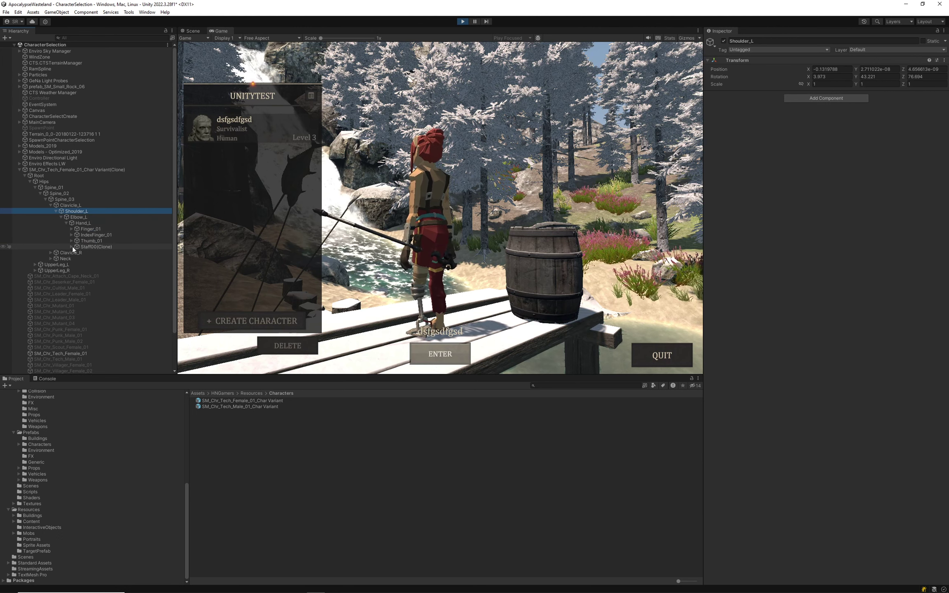
{"action": "left_click", "coordinate": [74, 246]}
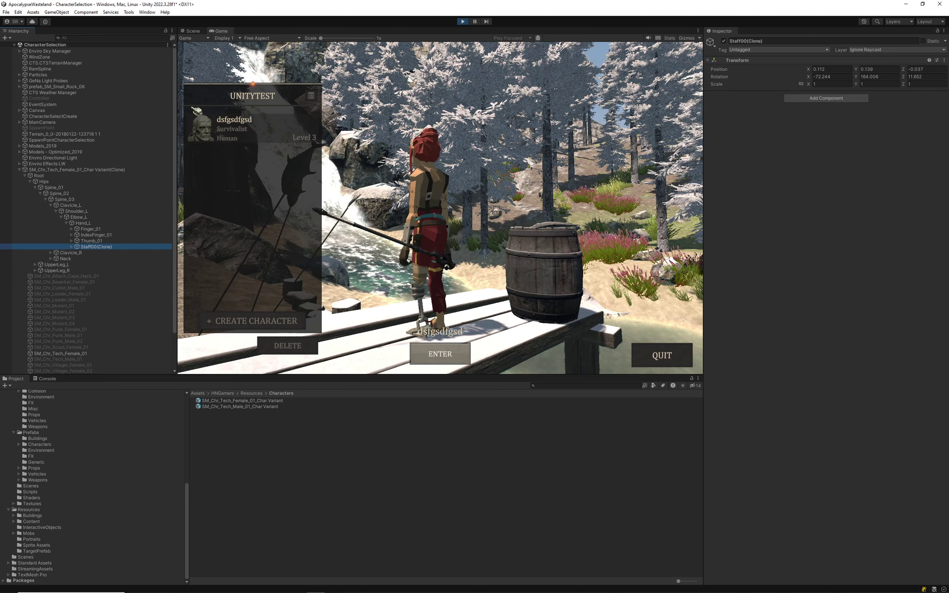
{"action": "left_click", "coordinate": [192, 31]}
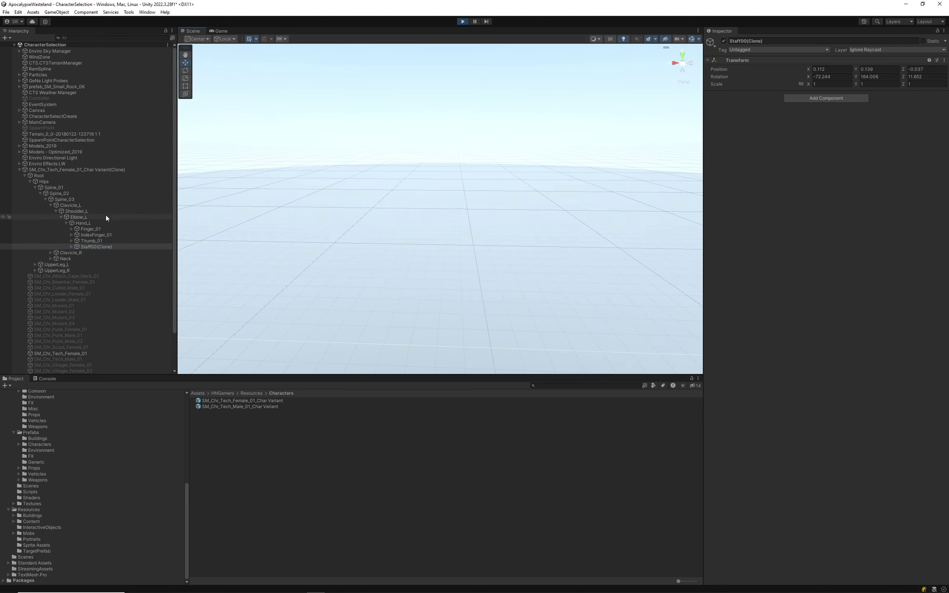
Frame Staff00(Clone) in the Scene view and rotate it down to align with the hand.
{"action": "double_click", "coordinate": [97, 247]}
{"action": "mouse_move", "coordinate": [410, 203]}
{"action": "right_mouse_down"}
{"action": "mouse_move", "coordinate": [521, 305]}
{"action": "mouse_move", "coordinate": [373, 282]}
{"action": "mouse_move", "coordinate": [339, 290]}
{"action": "right_mouse_up"}
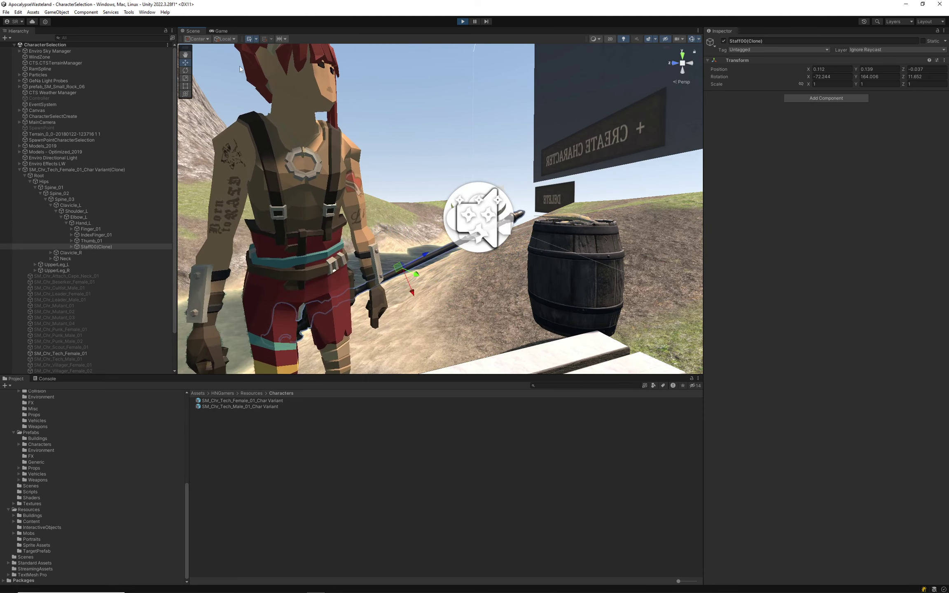
{"action": "key", "text": "e"}
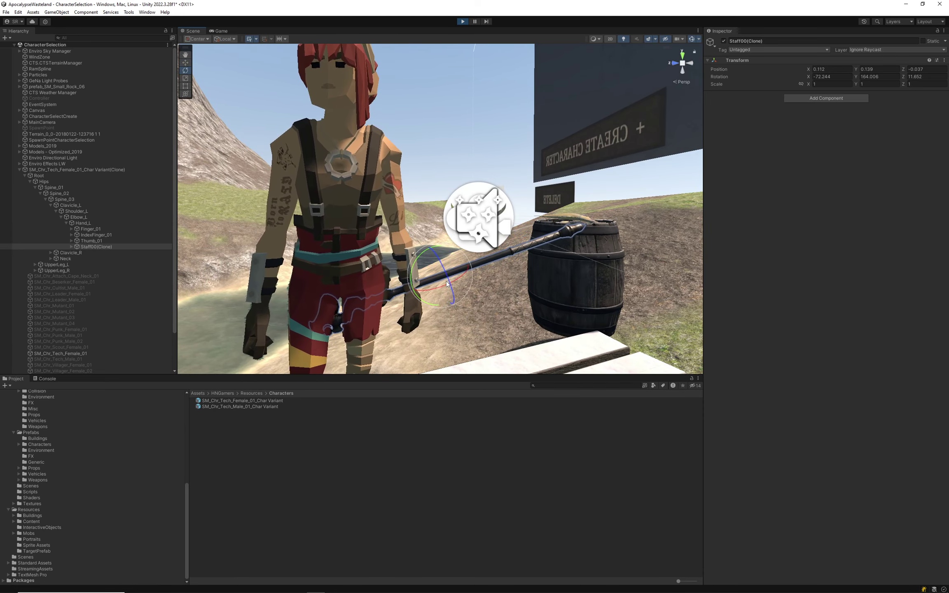
{"action": "left_click_drag", "start_coordinate": [448, 283], "coordinate": [476, 271]}
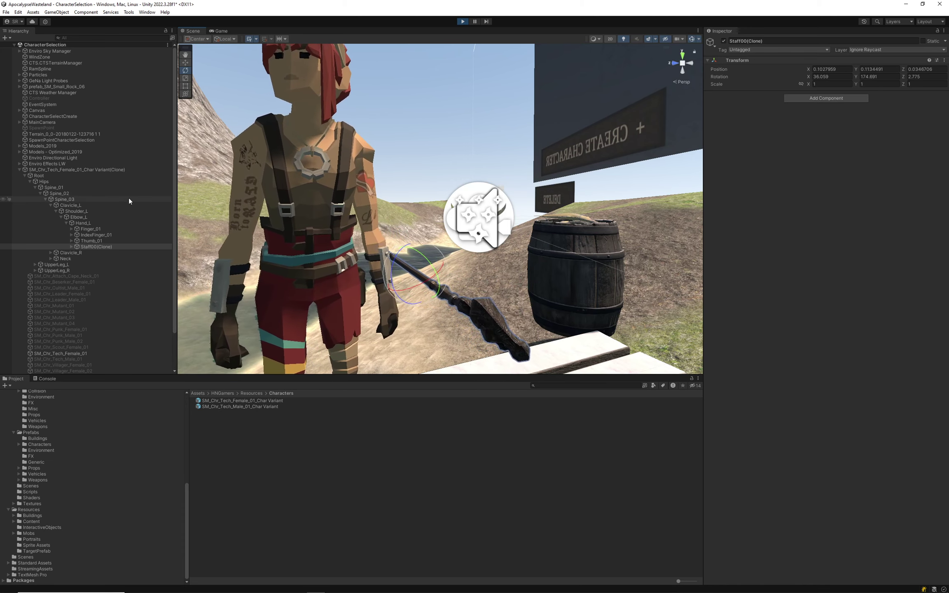
Move the staff into the left-hand grip, at position -0.025, -0.056, 0.164.
{"action": "left_click", "coordinate": [93, 223]}
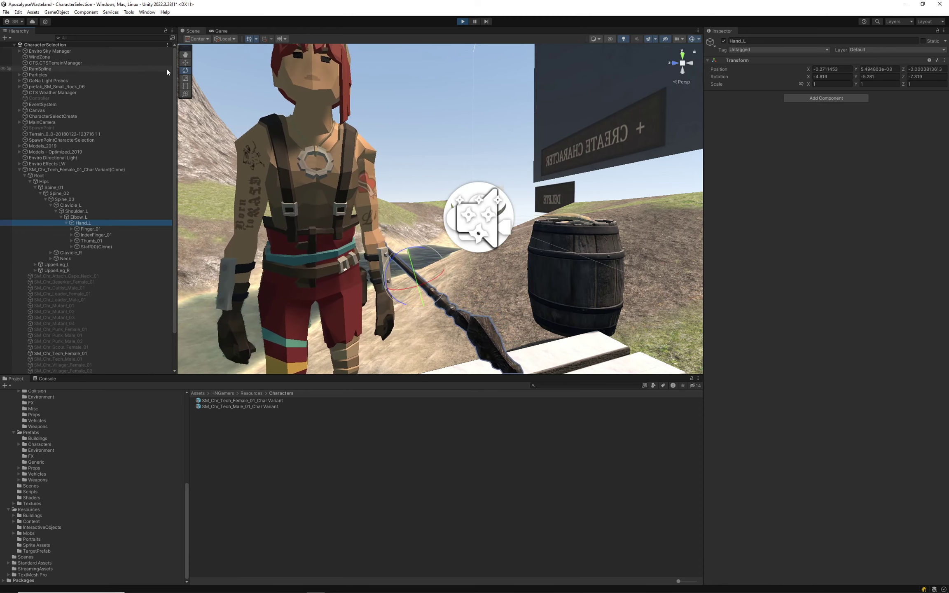
{"action": "left_click", "coordinate": [185, 62]}
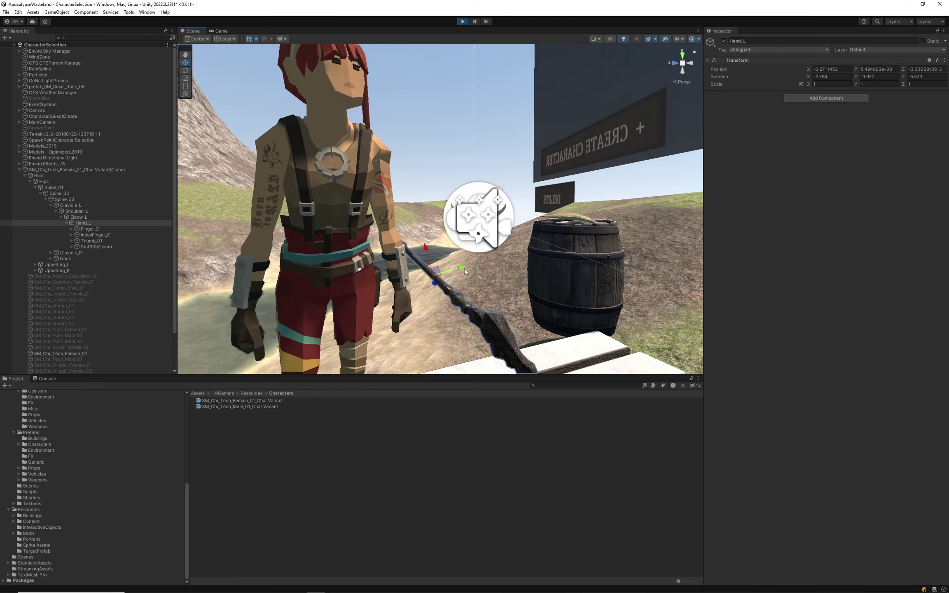
{"action": "left_click", "coordinate": [447, 268]}
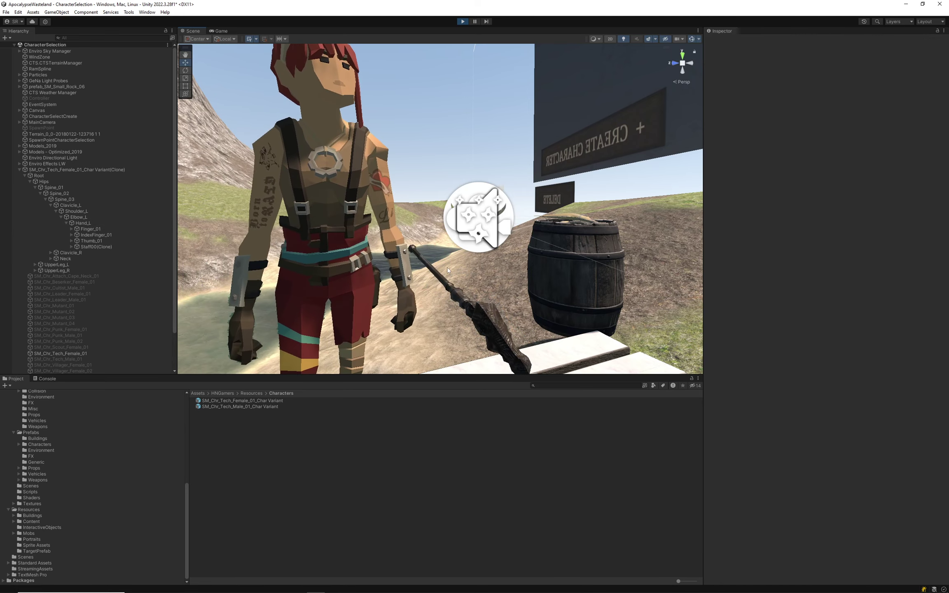
{"action": "left_click", "coordinate": [87, 247]}
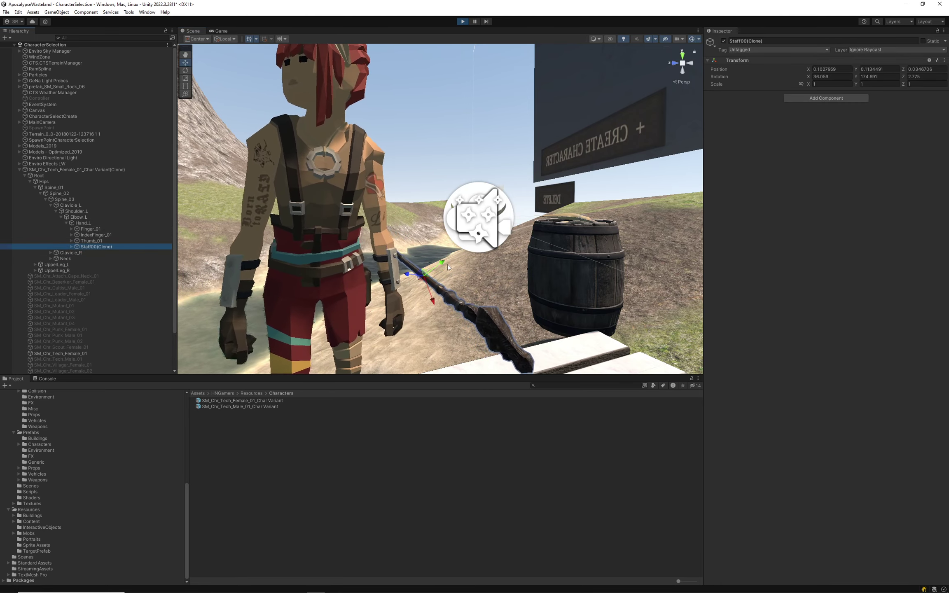
{"action": "left_click_drag", "start_coordinate": [396, 294], "coordinate": [384, 272], "text": "alt"}
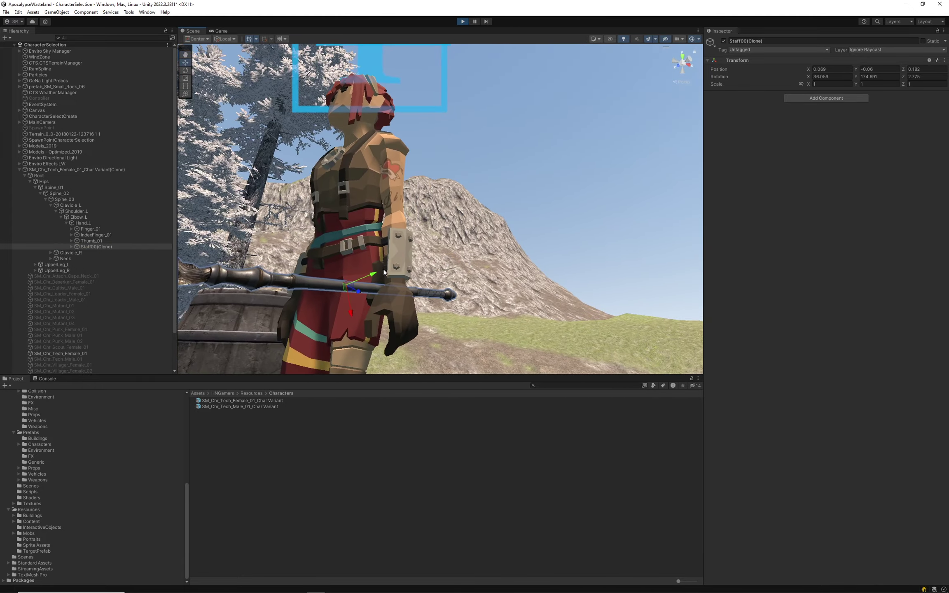
{"action": "mouse_move", "coordinate": [339, 313]}
{"action": "left_mouse_down"}
{"action": "mouse_move", "coordinate": [355, 365]}
{"action": "mouse_move", "coordinate": [352, 346]}
{"action": "left_mouse_up"}
{"action": "left_click_drag", "start_coordinate": [478, 329], "coordinate": [833, 172], "text": "alt"}
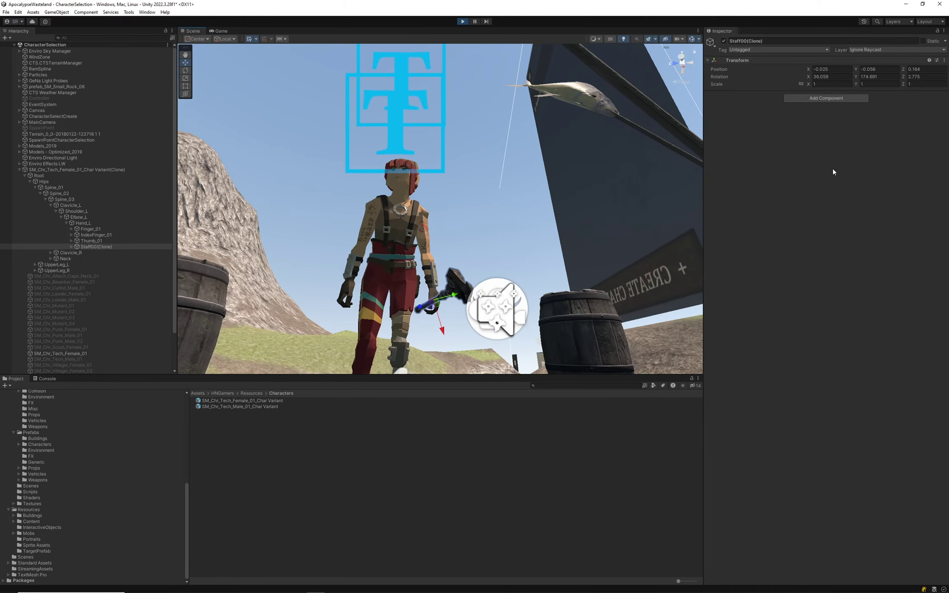
Copy the staff's whole Transform component, then exit play mode back to the Login scene.
{"action": "left_click", "coordinate": [944, 60]}
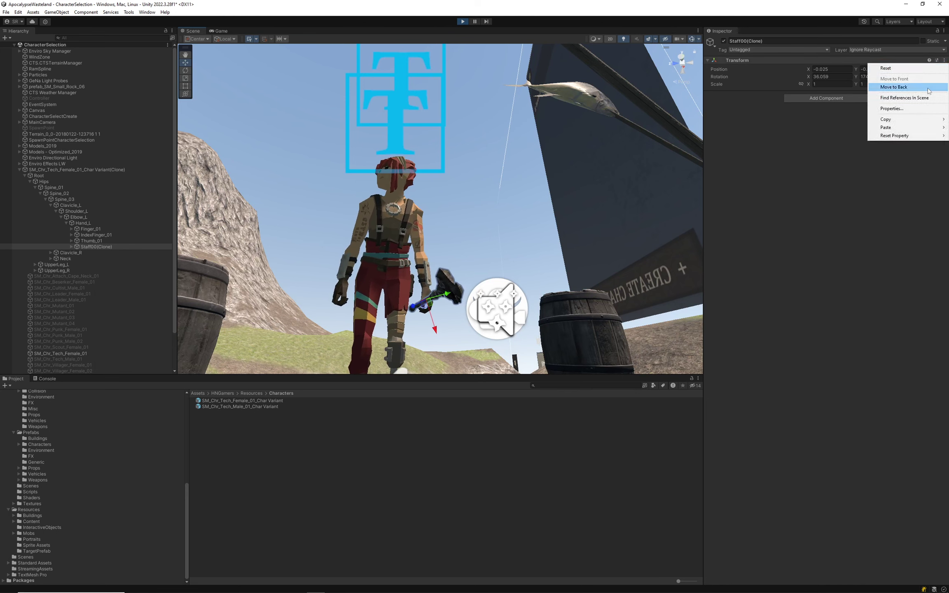
{"action": "left_click", "coordinate": [852, 218]}
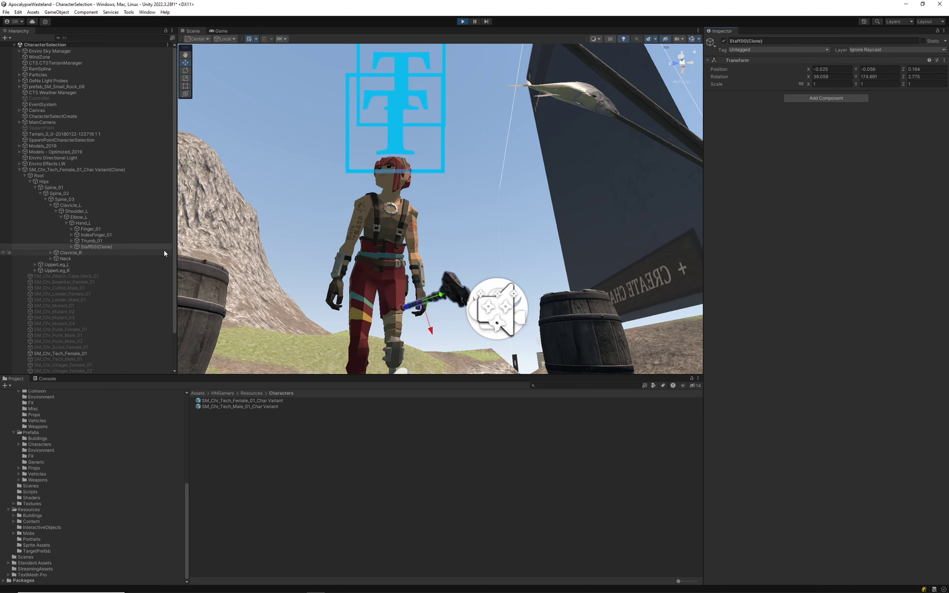
{"action": "left_click", "coordinate": [918, 60]}
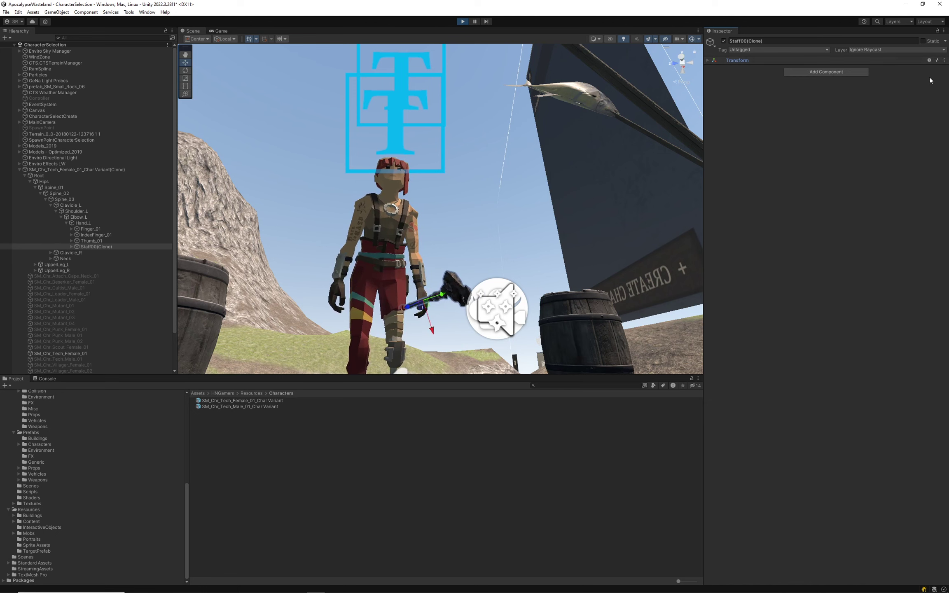
{"action": "left_click", "coordinate": [947, 60]}
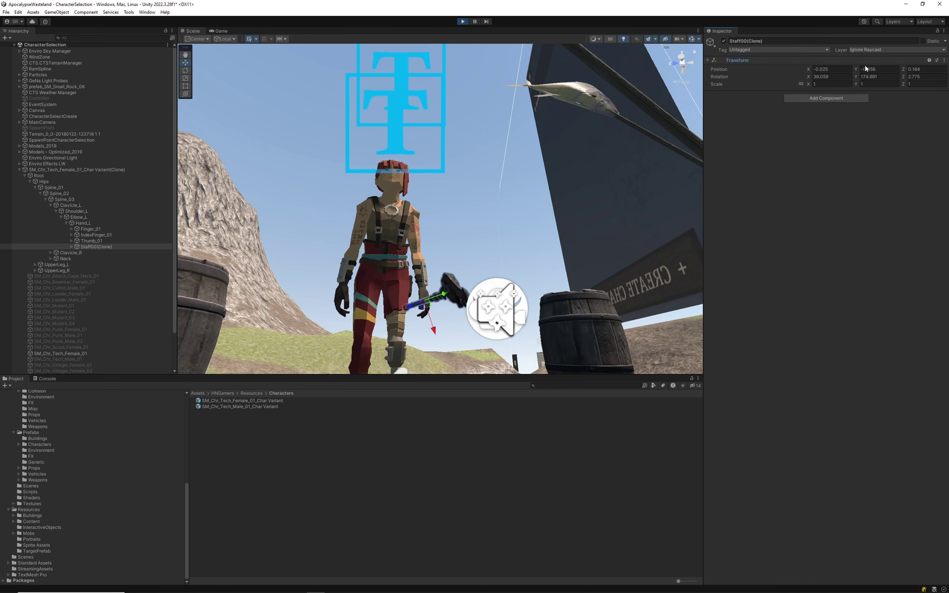
{"action": "left_click", "coordinate": [945, 60]}
{"action": "mouse_move", "coordinate": [897, 122]}
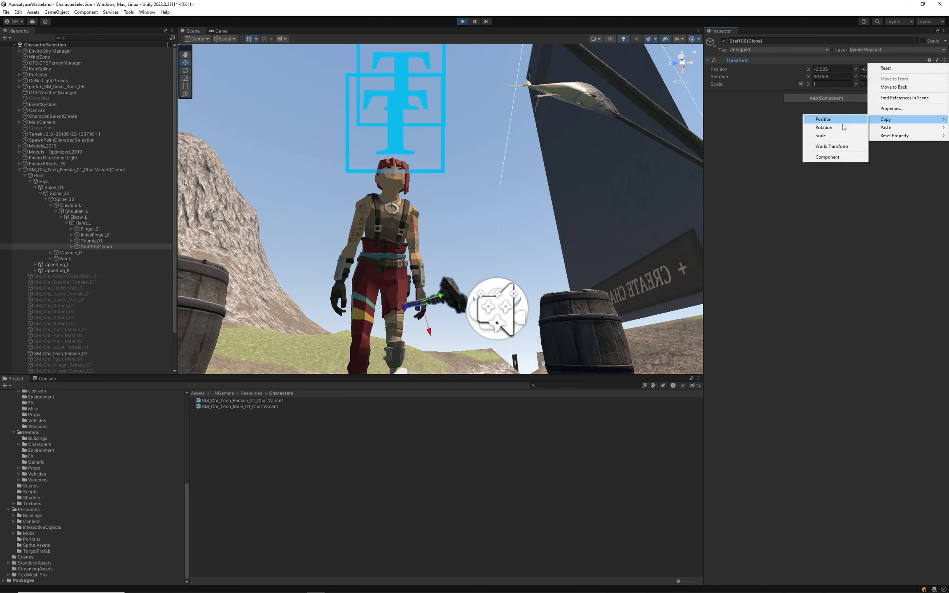
{"action": "left_click", "coordinate": [828, 157]}
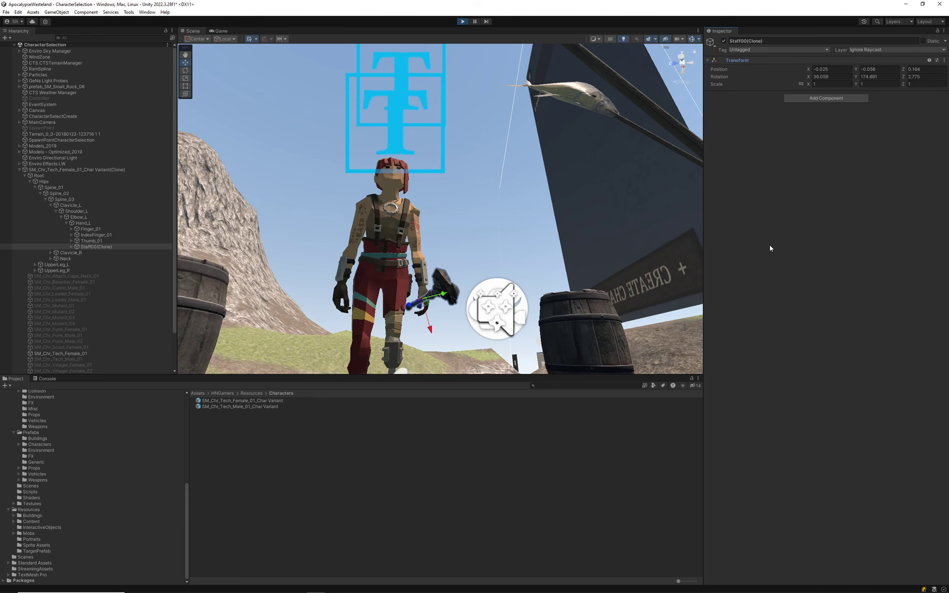
{"action": "left_click", "coordinate": [462, 21]}
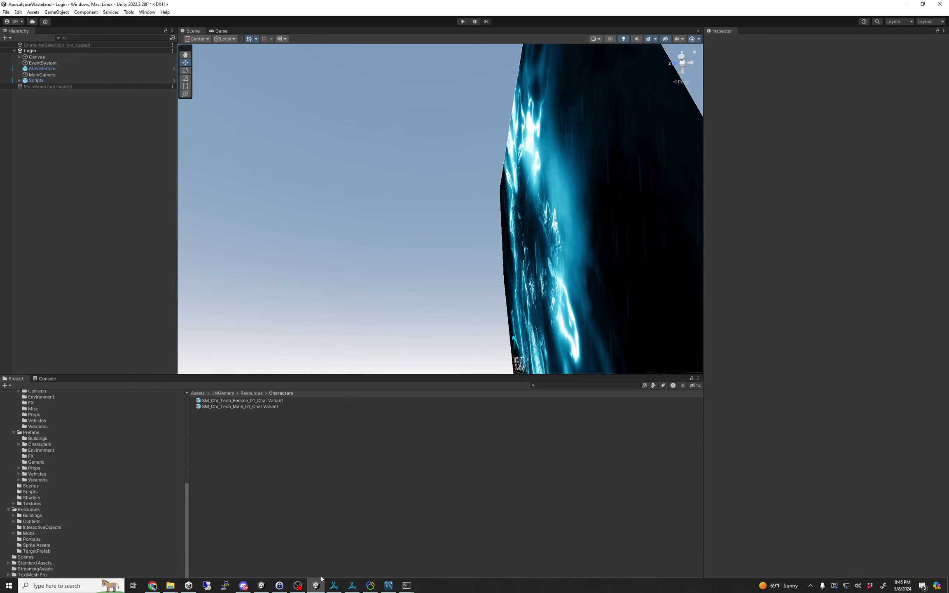
Bring up Discord and scroll the pinned messages to find the Direct Downloads post.
{"action": "left_click", "coordinate": [241, 589]}
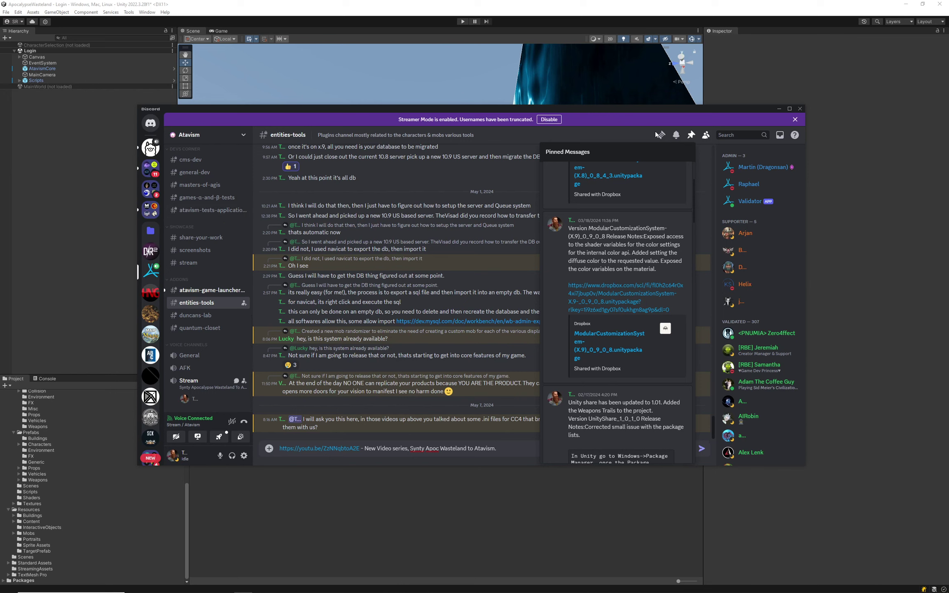
{"action": "scroll", "coordinate": [613, 257], "scroll_direction": "up", "scroll_amount": 3}
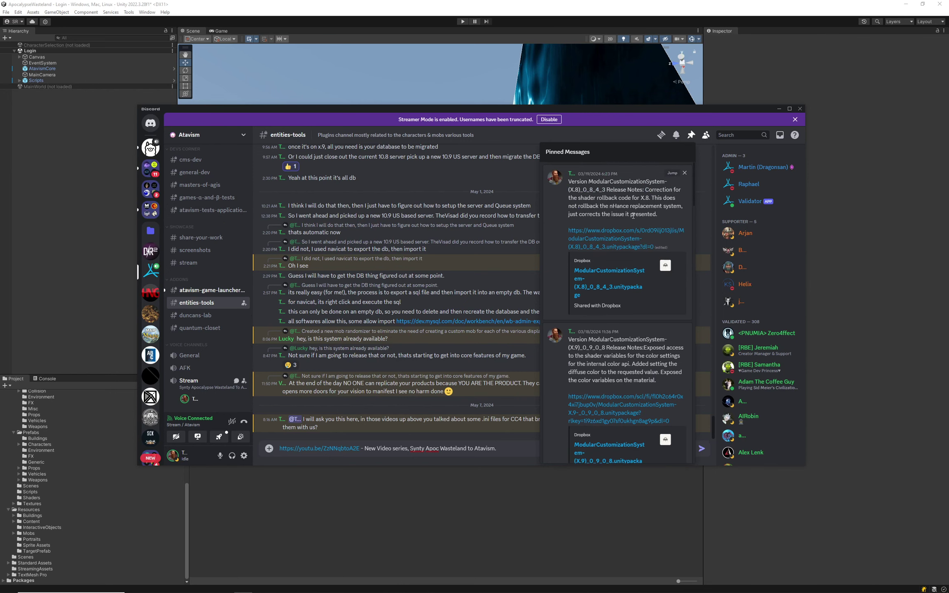
{"action": "scroll", "coordinate": [619, 222], "scroll_direction": "down", "scroll_amount": 3}
{"action": "scroll", "coordinate": [627, 365], "scroll_direction": "down", "scroll_amount": 9}
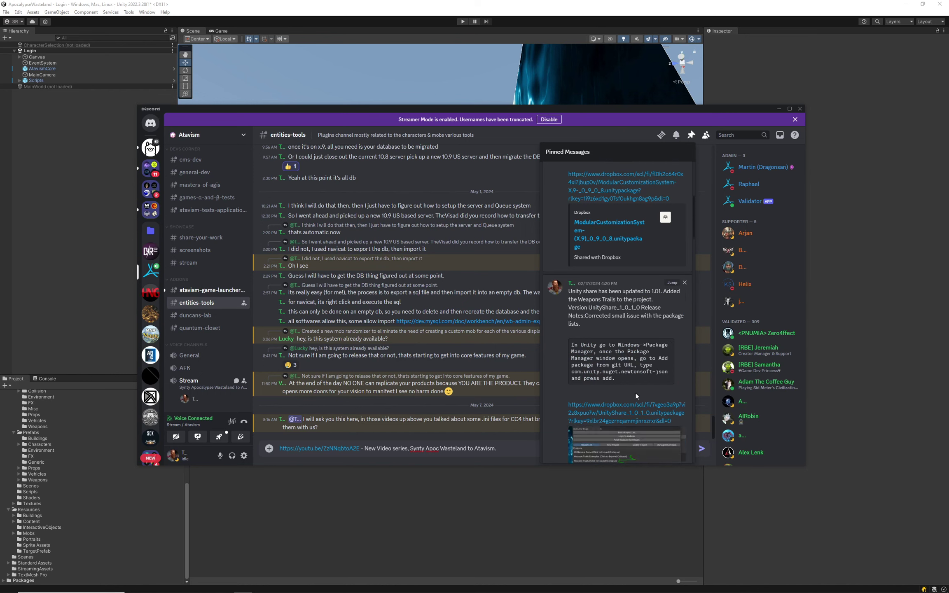
{"action": "scroll", "coordinate": [639, 306], "scroll_direction": "down", "scroll_amount": 3}
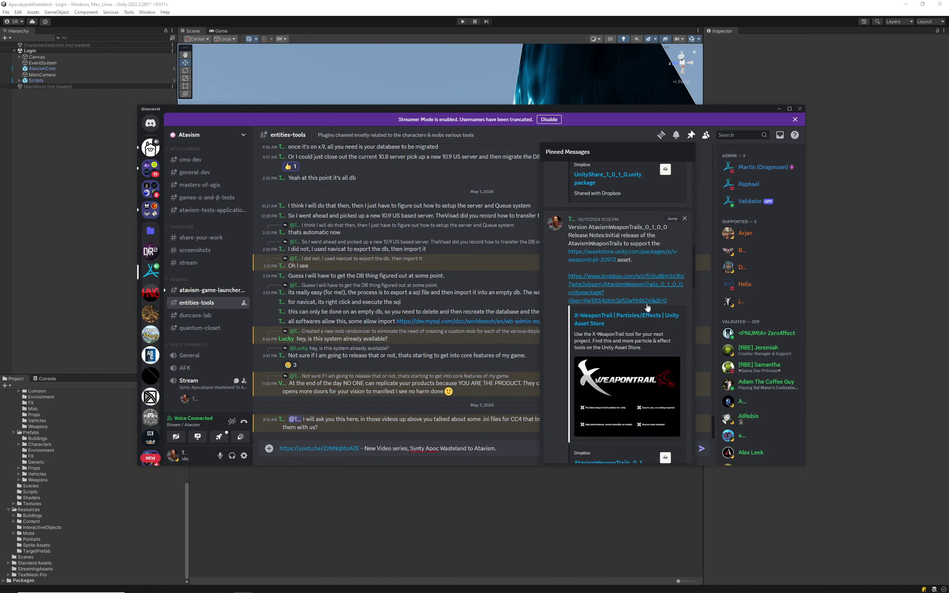
{"action": "scroll", "coordinate": [650, 304], "scroll_direction": "down", "scroll_amount": 6}
{"action": "scroll", "coordinate": [644, 304], "scroll_direction": "down", "scroll_amount": 10}
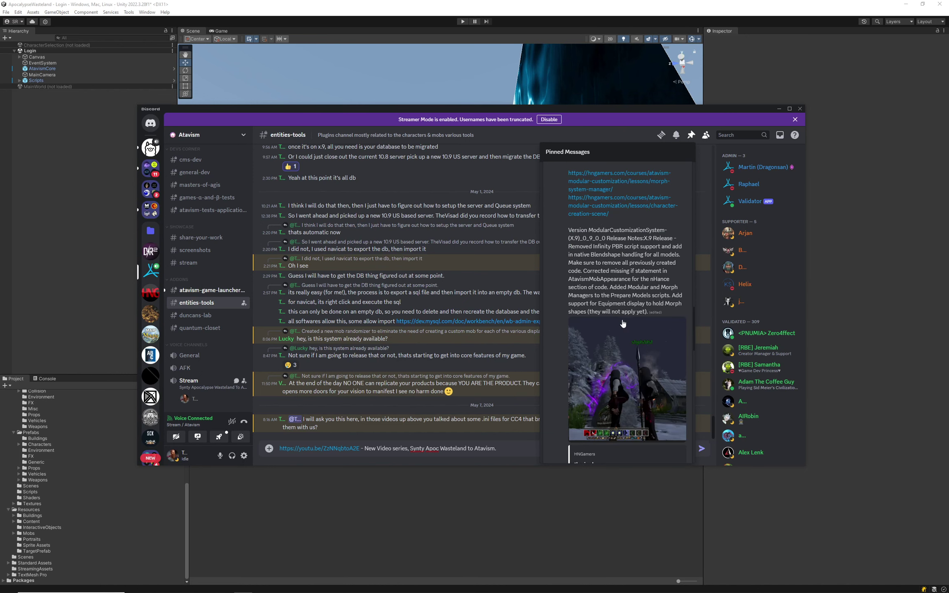
{"action": "scroll", "coordinate": [630, 321], "scroll_direction": "down", "scroll_amount": 4}
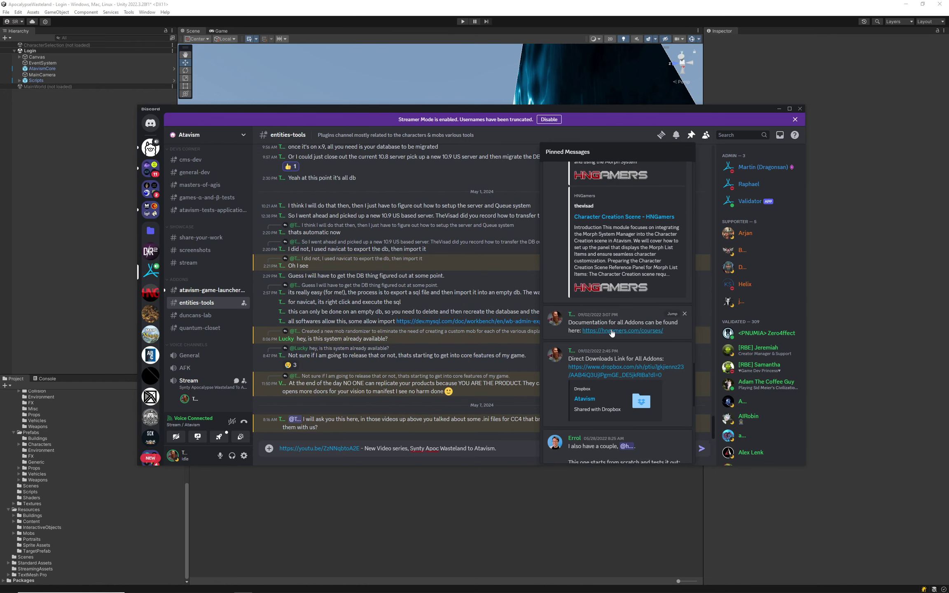
{"action": "scroll", "coordinate": [601, 342], "scroll_direction": "down", "scroll_amount": 2}
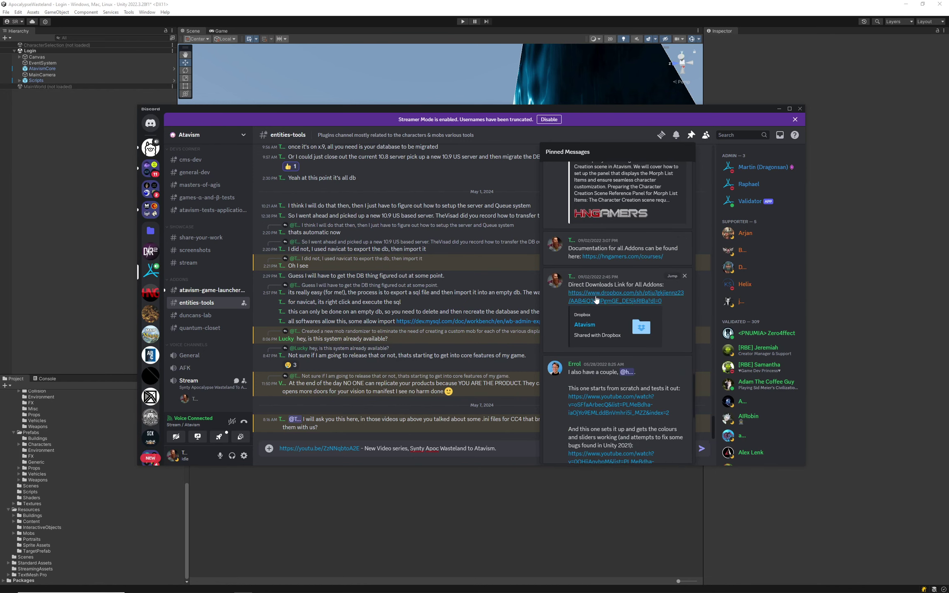
{"action": "mouse_move", "coordinate": [200, 590]}
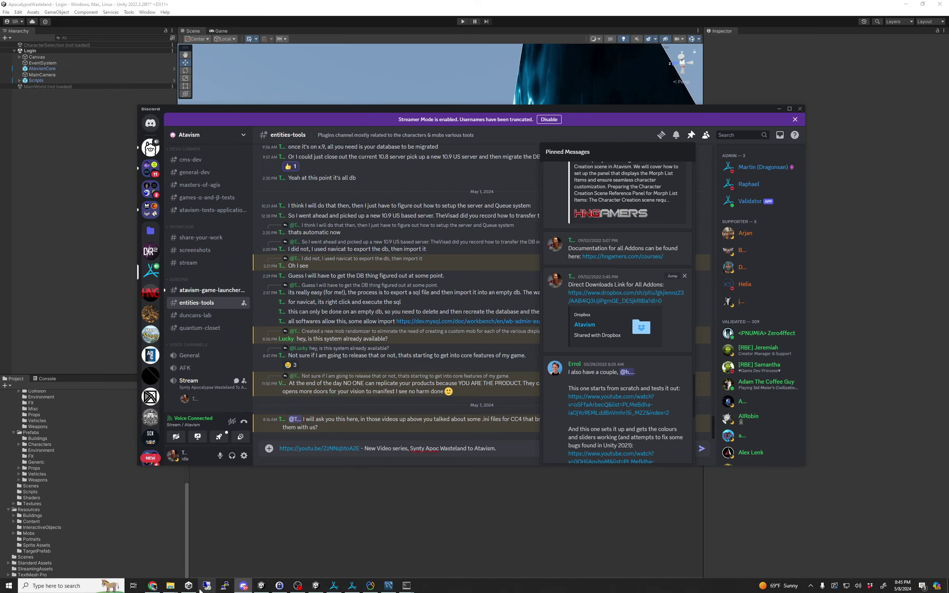
{"action": "left_click", "coordinate": [152, 587]}
{"action": "left_click", "coordinate": [152, 587]}
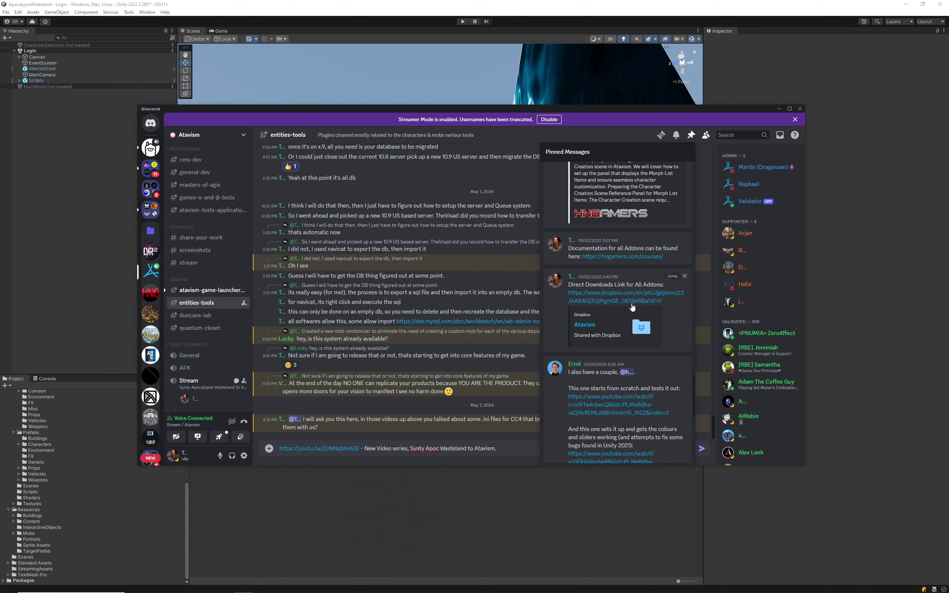
Jump to the pinned Direct Downloads message and copy its Dropbox URL for Chrome.
{"action": "left_click", "coordinate": [672, 277]}
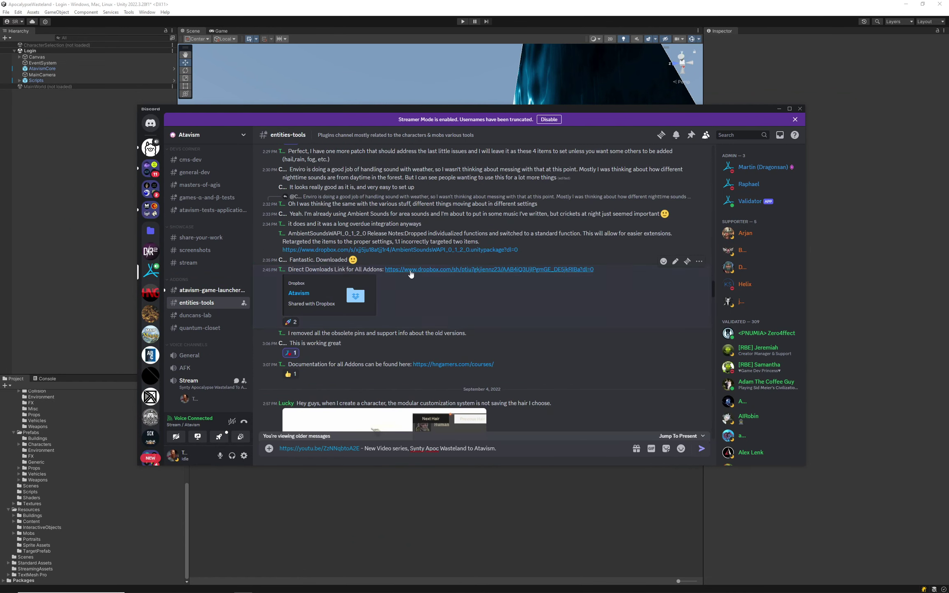
{"action": "right_click", "coordinate": [479, 270]}
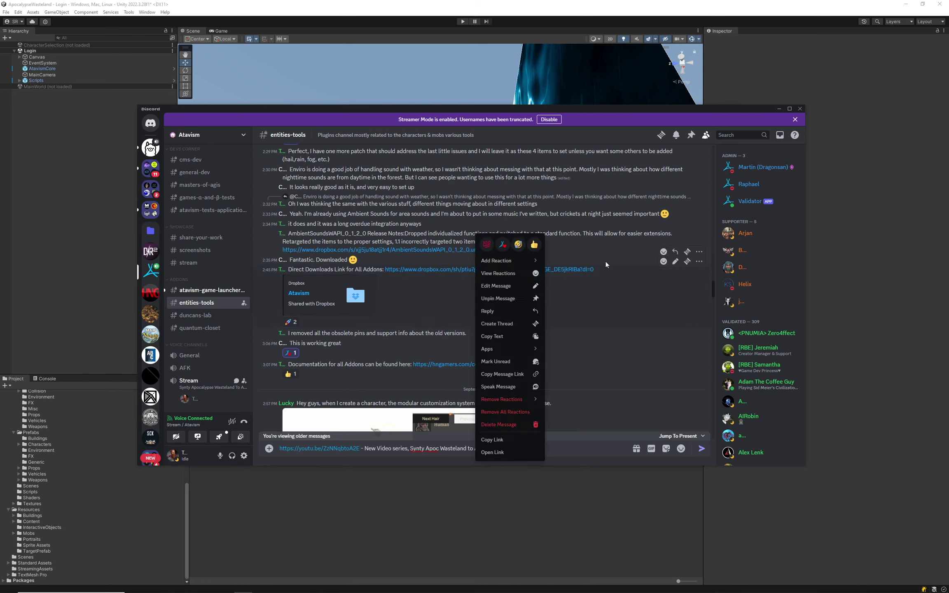
{"action": "left_click", "coordinate": [387, 264]}
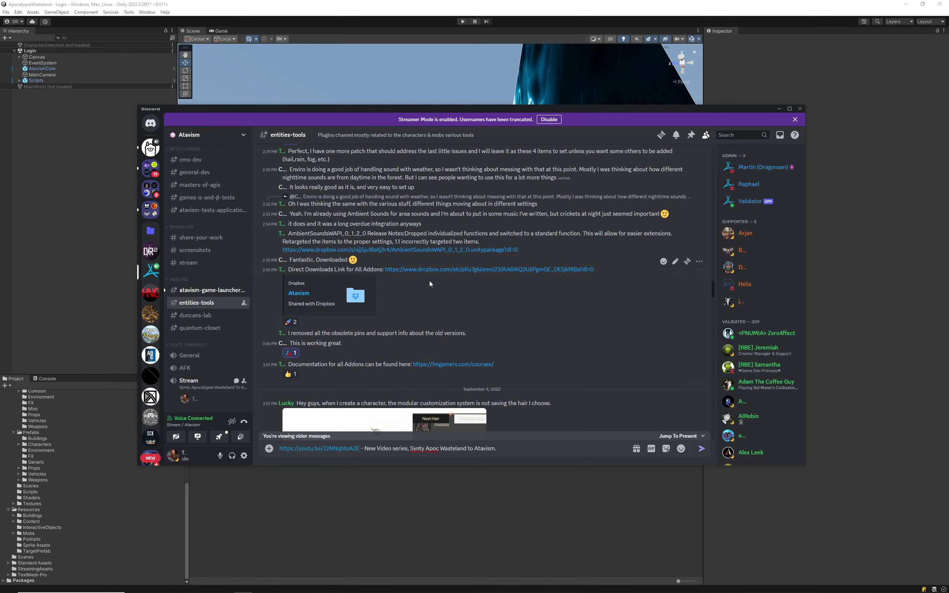
{"action": "left_click_drag", "start_coordinate": [449, 278], "coordinate": [387, 269]}
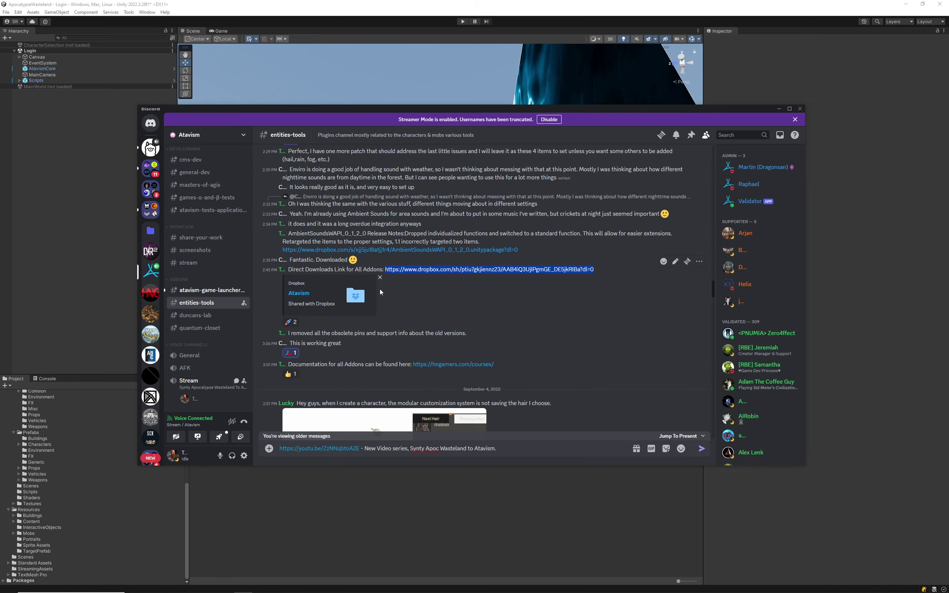
{"action": "left_click", "coordinate": [161, 586]}
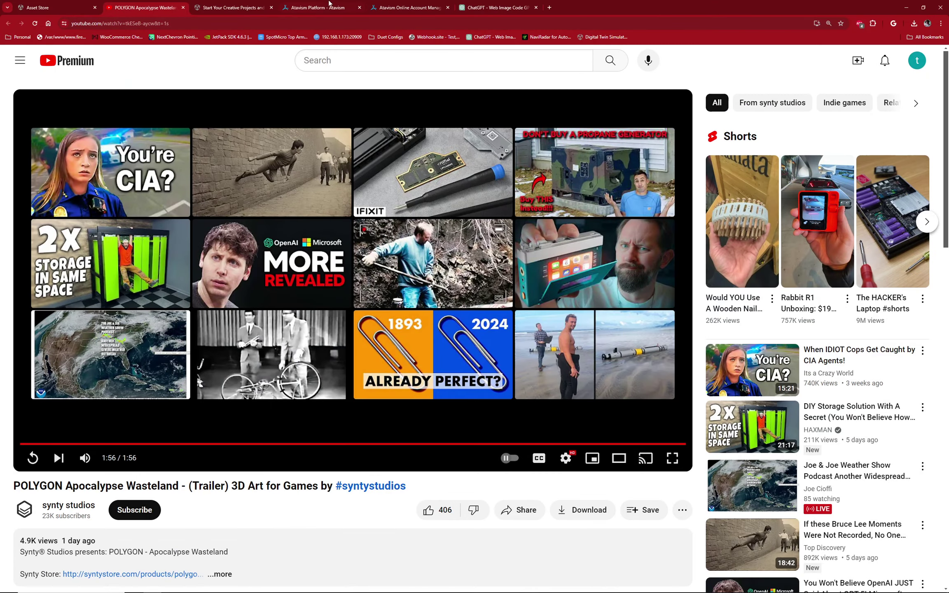
Load the copied Dropbox add-ons link in a new Chrome tab.
{"action": "left_click", "coordinate": [550, 7]}
{"action": "key", "text": "Return"}
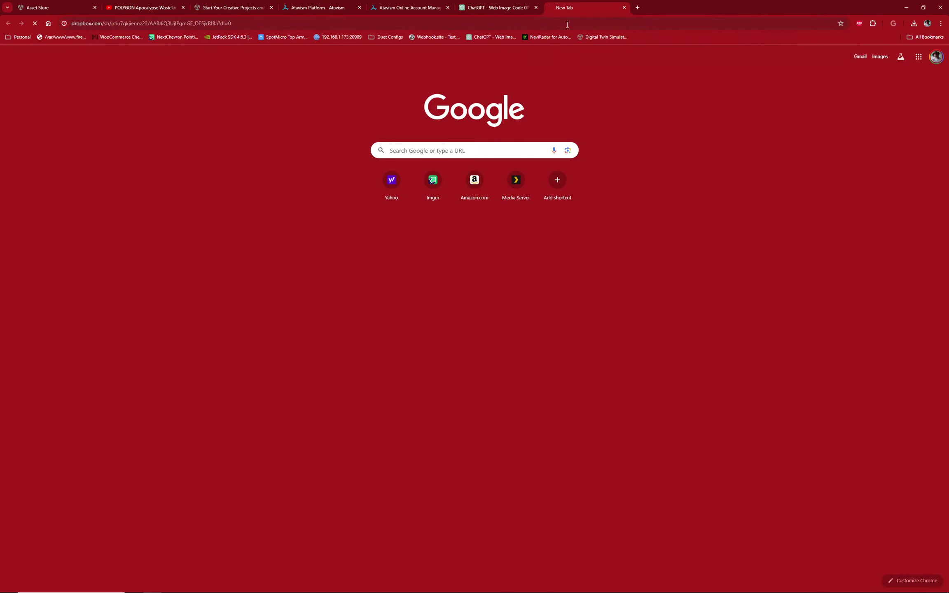
{"action": "double_click", "coordinate": [685, 3]}
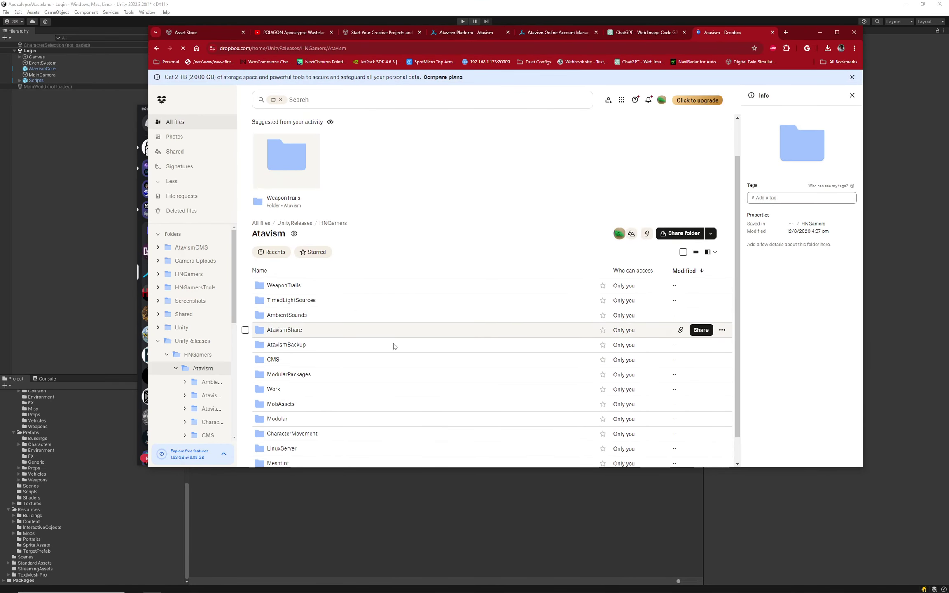
Browse into Modular, check AtavismToolBox, then open the AtavismOffset folder.
{"action": "left_click", "coordinate": [280, 391]}
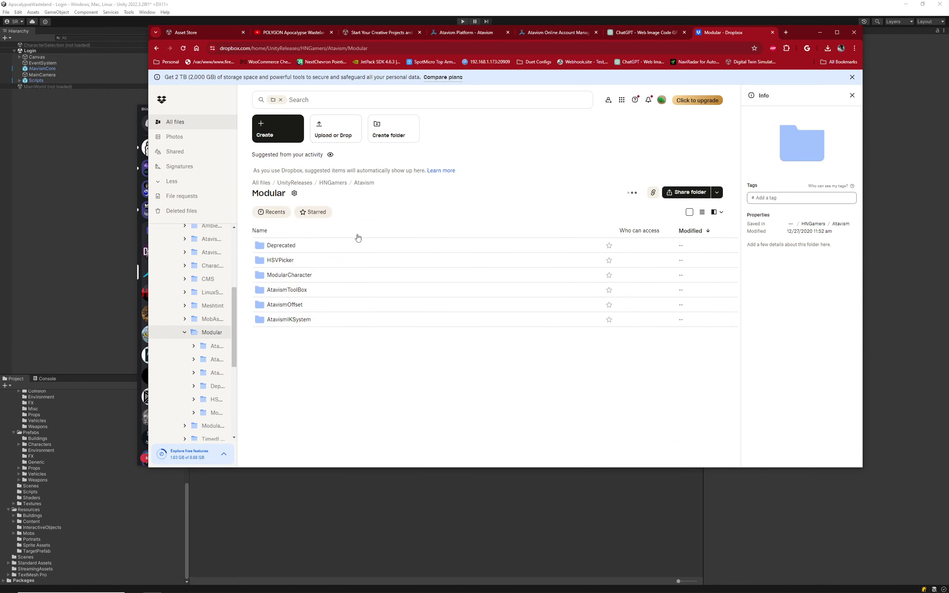
{"action": "left_click", "coordinate": [300, 290]}
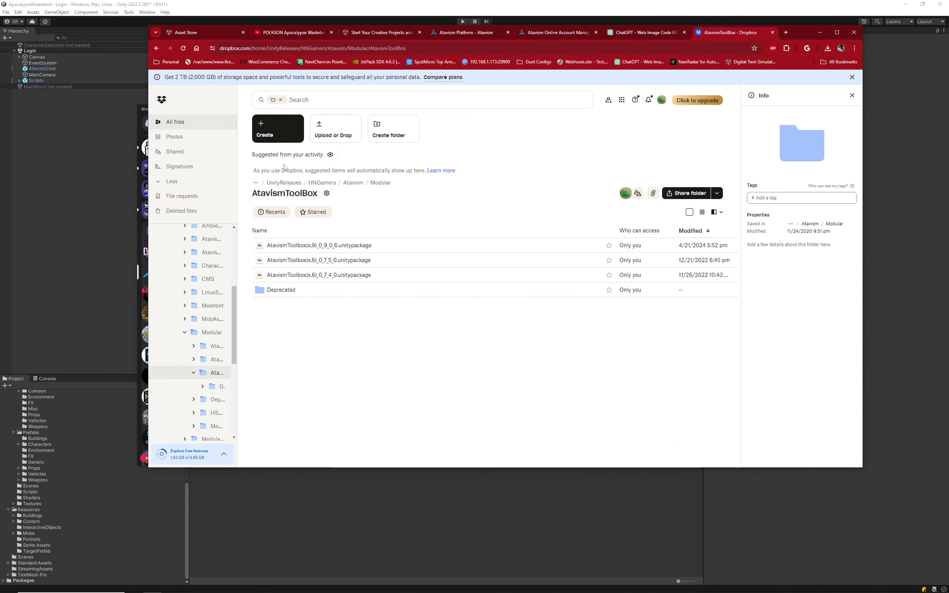
{"action": "left_click", "coordinate": [157, 48]}
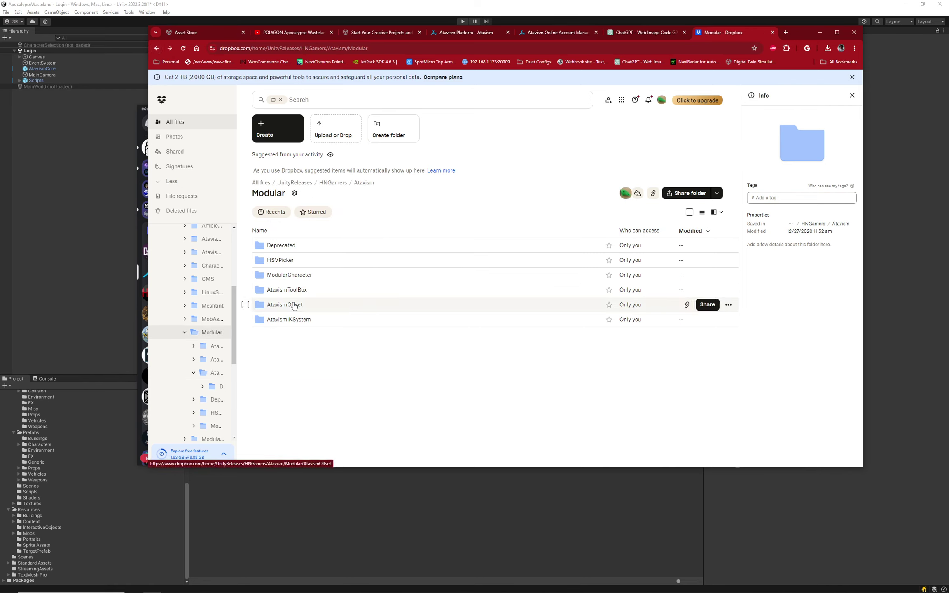
{"action": "left_click", "coordinate": [272, 304]}
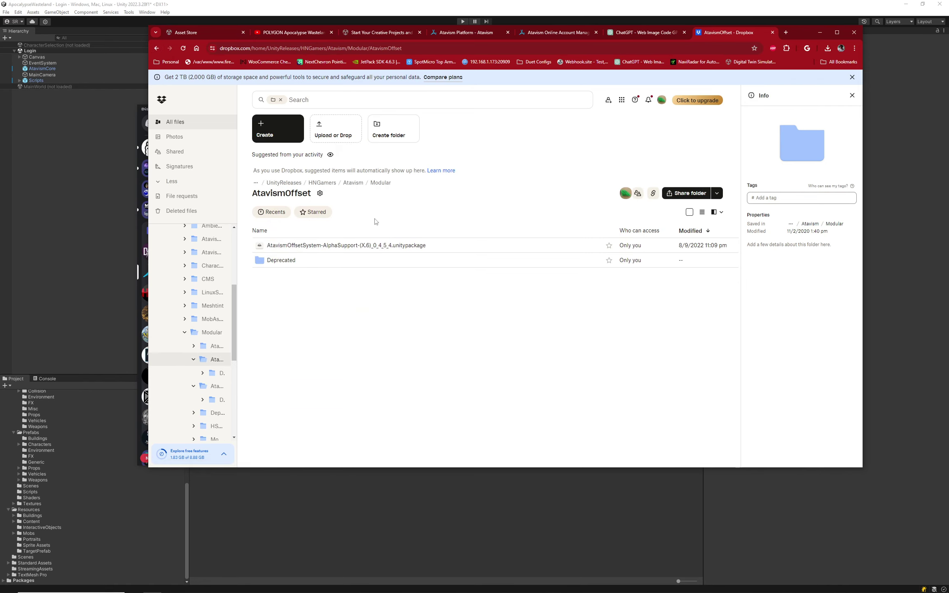
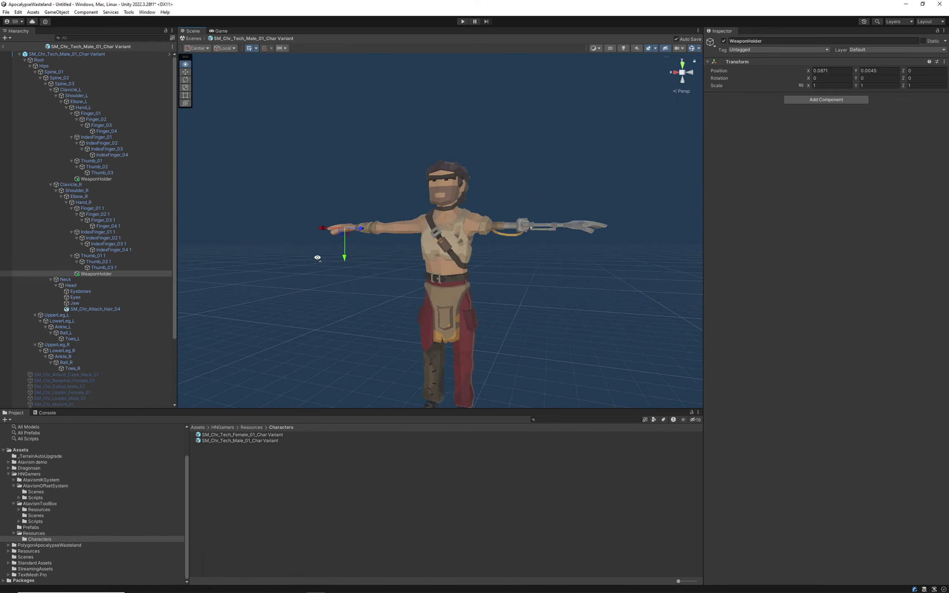
Frame the male character's left-hand WeaponHolder and slide it along X into the palm.
{"action": "left_click", "coordinate": [97, 173]}
{"action": "left_click", "coordinate": [97, 179]}
{"action": "key", "text": "f"}
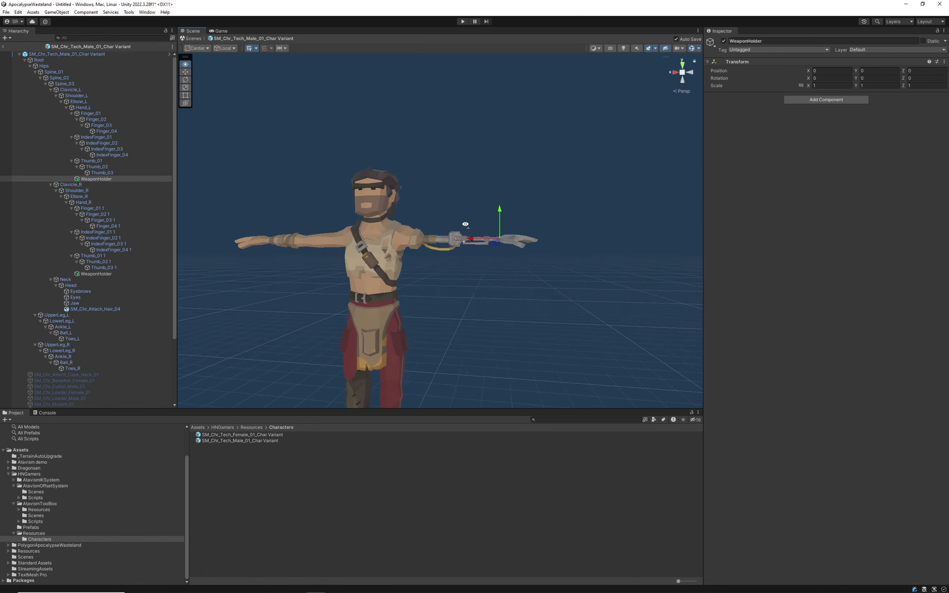
{"action": "left_click_drag", "start_coordinate": [433, 216], "coordinate": [480, 217]}
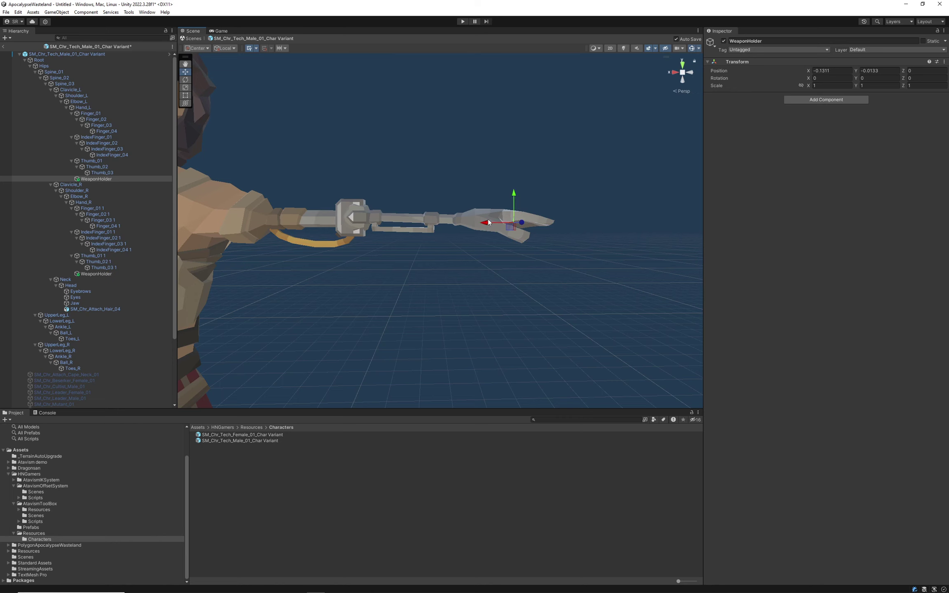
Move the right-hand WeaponHolder along X and Y into the palm, to 0.1138, 0.0162, 0.
{"action": "right_click_drag", "start_coordinate": [340, 235], "coordinate": [209, 270]}
{"action": "left_click", "coordinate": [101, 268]}
{"action": "key", "text": "f"}
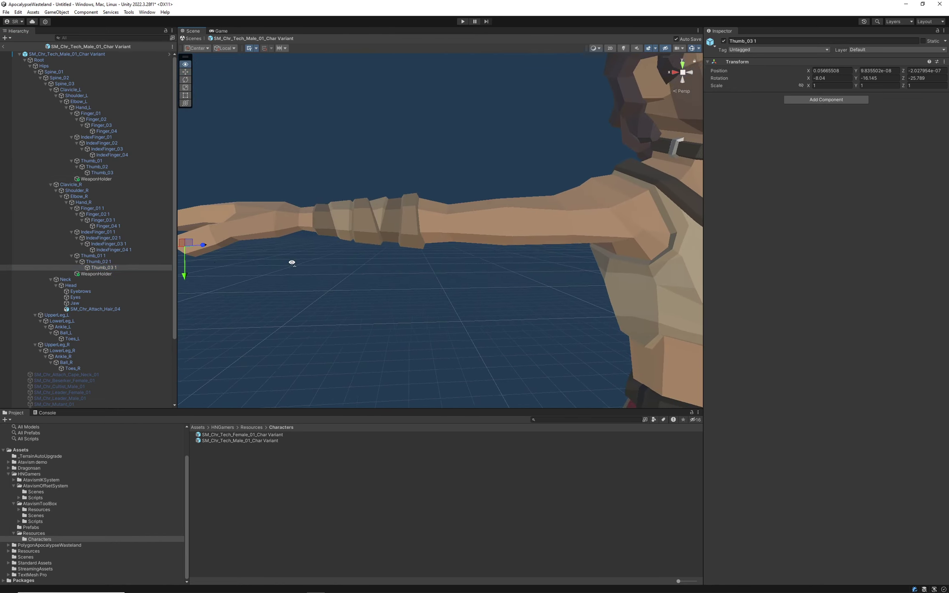
{"action": "left_click", "coordinate": [87, 274]}
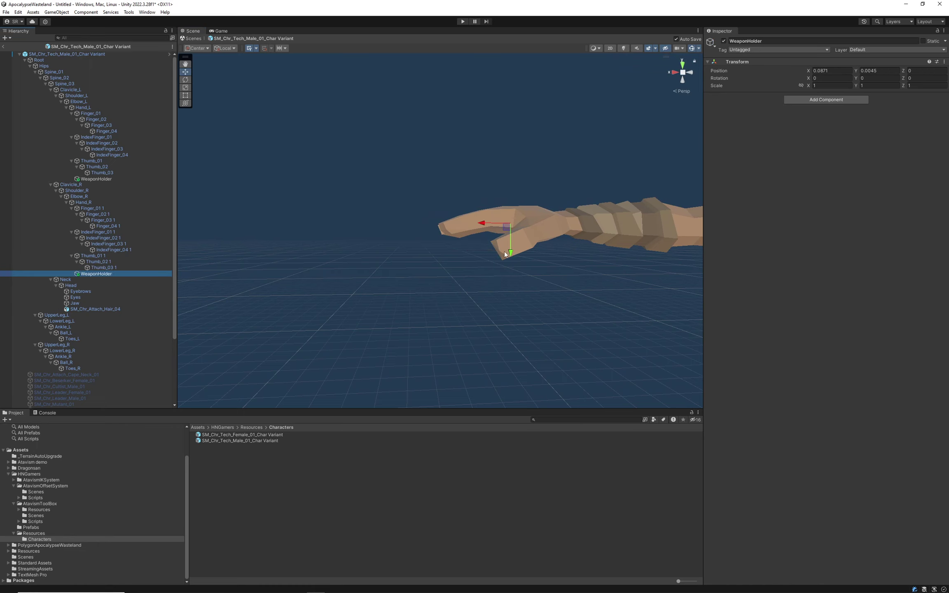
{"action": "left_click_drag", "start_coordinate": [510, 253], "coordinate": [510, 256]}
{"action": "right_click_drag", "start_coordinate": [543, 267], "coordinate": [508, 274]}
{"action": "key", "text": "d"}
{"action": "key", "text": "a"}
{"action": "left_click_drag", "start_coordinate": [473, 213], "coordinate": [488, 242]}
{"action": "right_click_drag", "start_coordinate": [506, 257], "coordinate": [278, 197]}
Exit prefab mode and open the female character variant prefab for editing.
{"action": "key", "text": "w"}
{"action": "key", "text": "s"}
{"action": "left_click", "coordinate": [3, 47]}
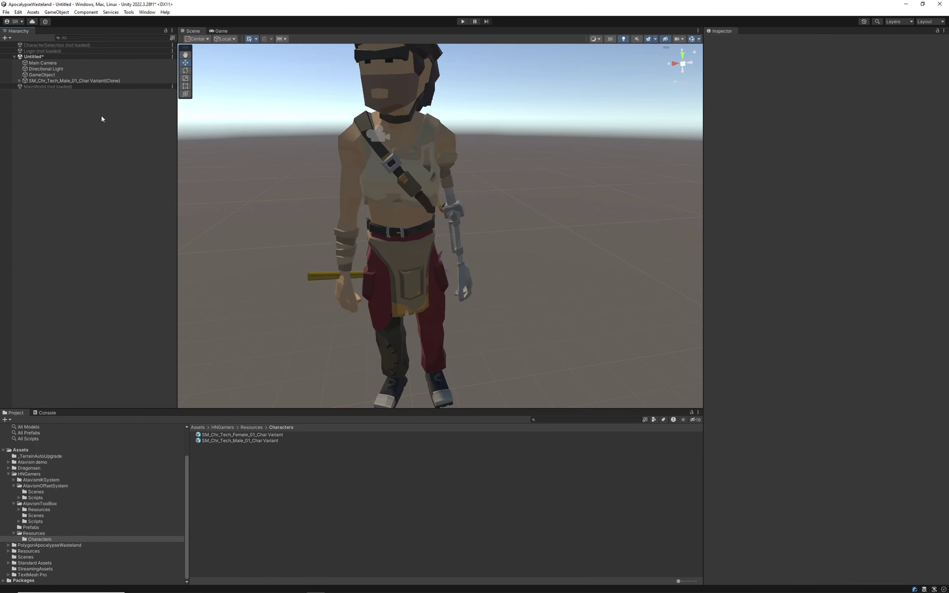
{"action": "left_click", "coordinate": [236, 434]}
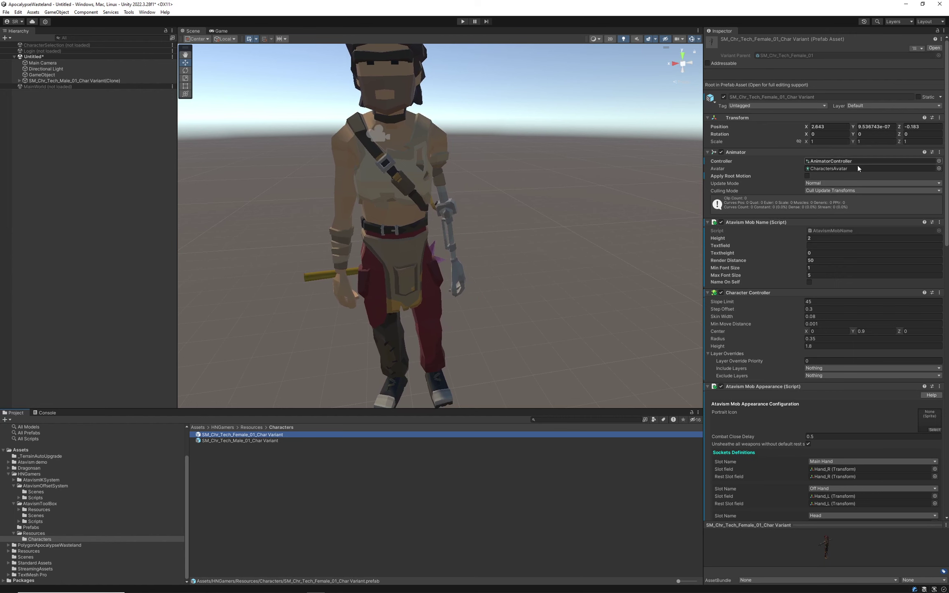
{"action": "double_click", "coordinate": [244, 435]}
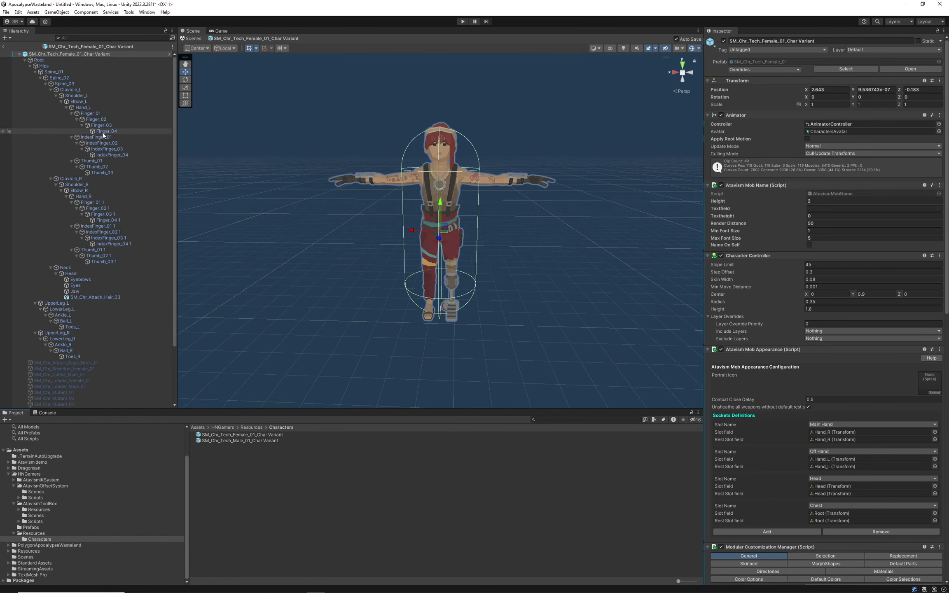
Add an empty child named WeaponHolder under both Hand_L and Hand_R.
{"action": "left_click", "coordinate": [87, 108]}
{"action": "right_click", "coordinate": [89, 107]}
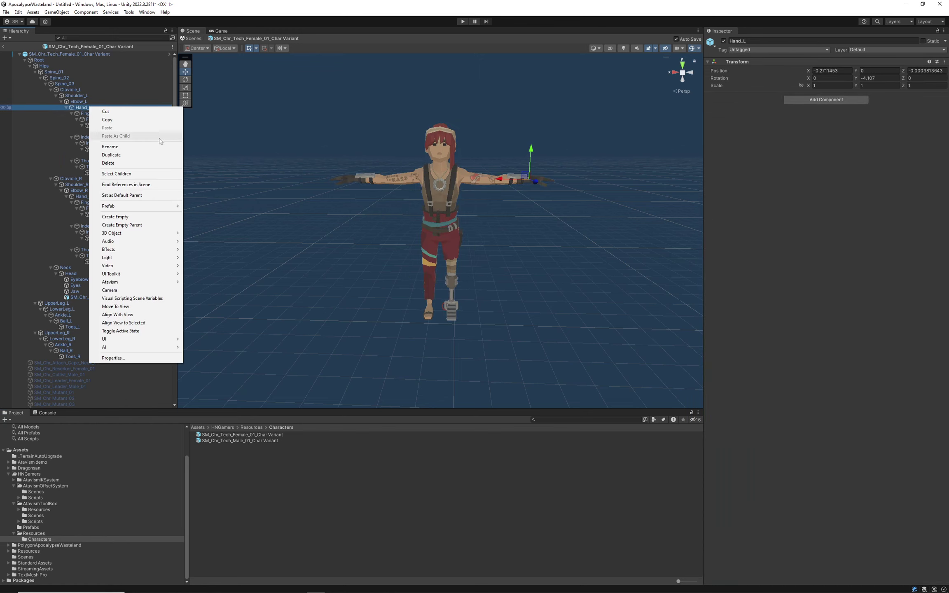
{"action": "left_click", "coordinate": [133, 217]}
{"action": "type", "text": "WeaponHolder"}
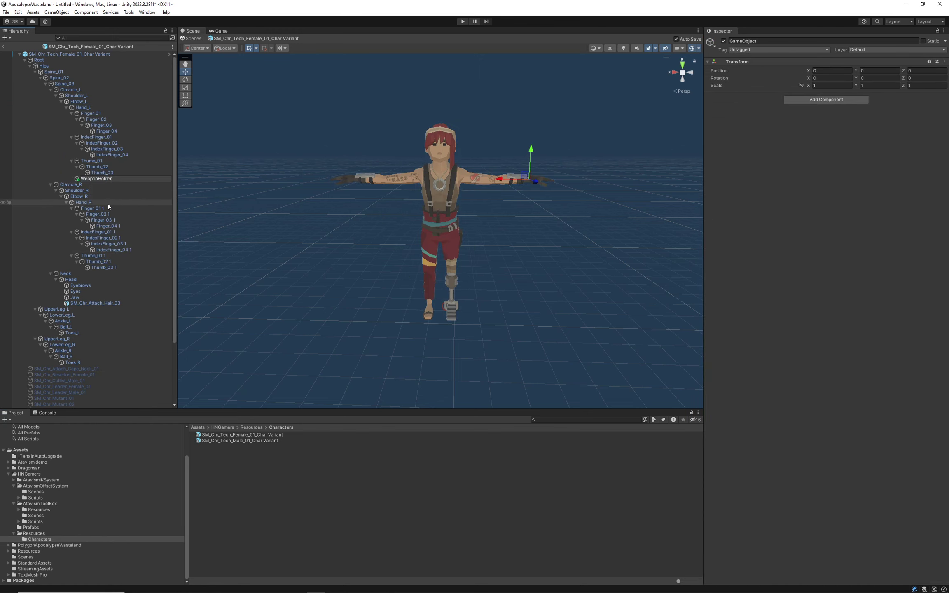
{"action": "left_click", "coordinate": [88, 198]}
{"action": "left_click", "coordinate": [89, 202]}
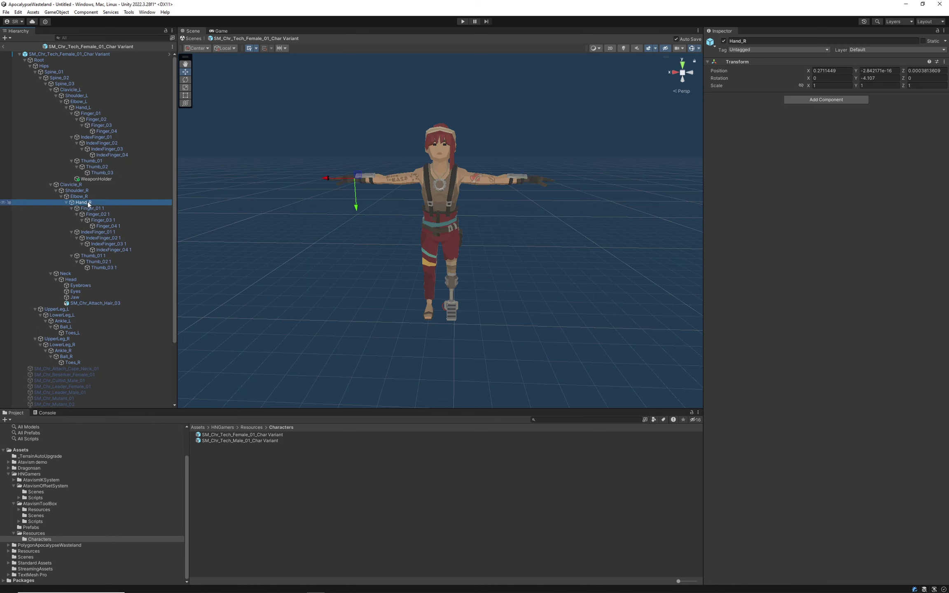
{"action": "right_click", "coordinate": [88, 202]}
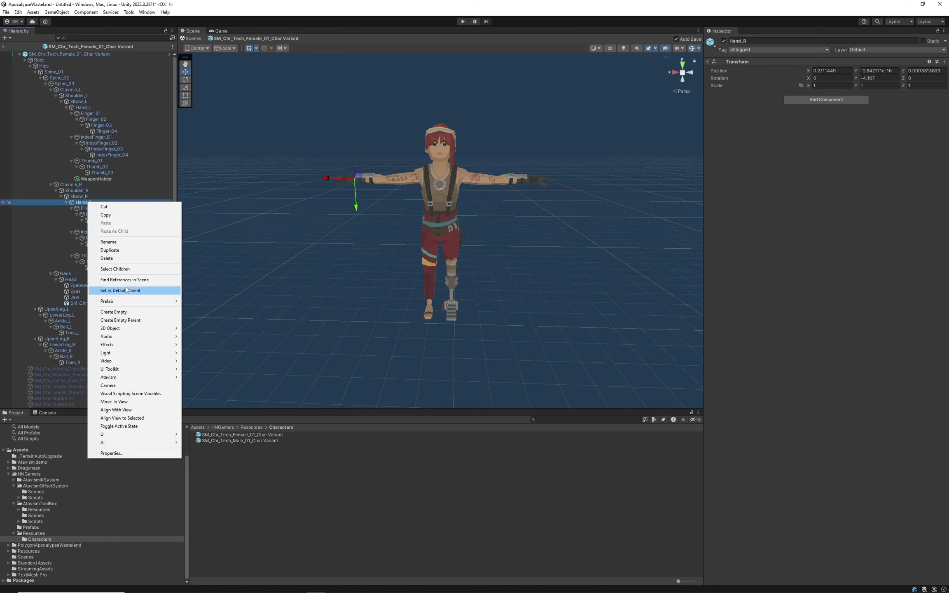
{"action": "left_click", "coordinate": [132, 314]}
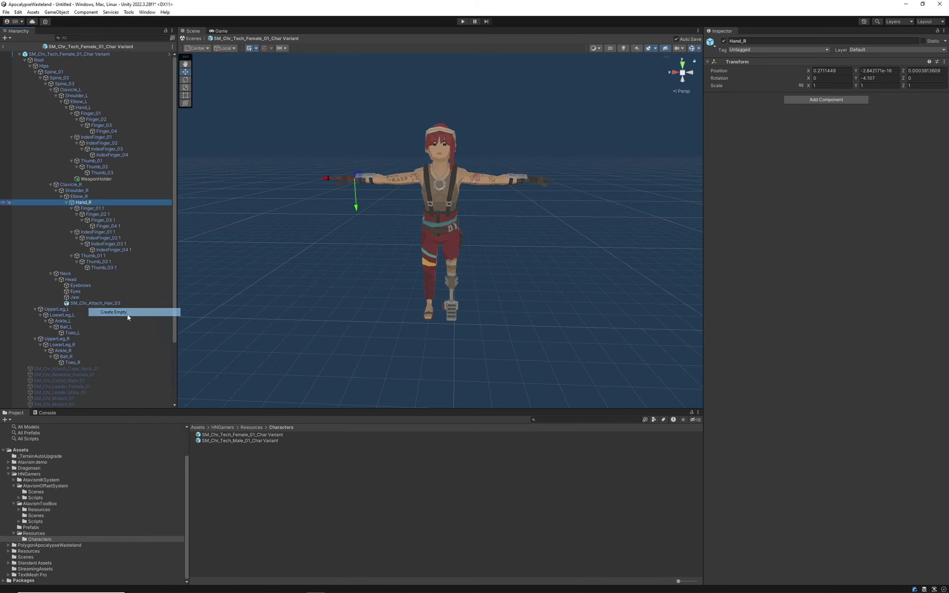
{"action": "type", "text": "WeaponHolder"}
{"action": "left_click", "coordinate": [105, 166]}
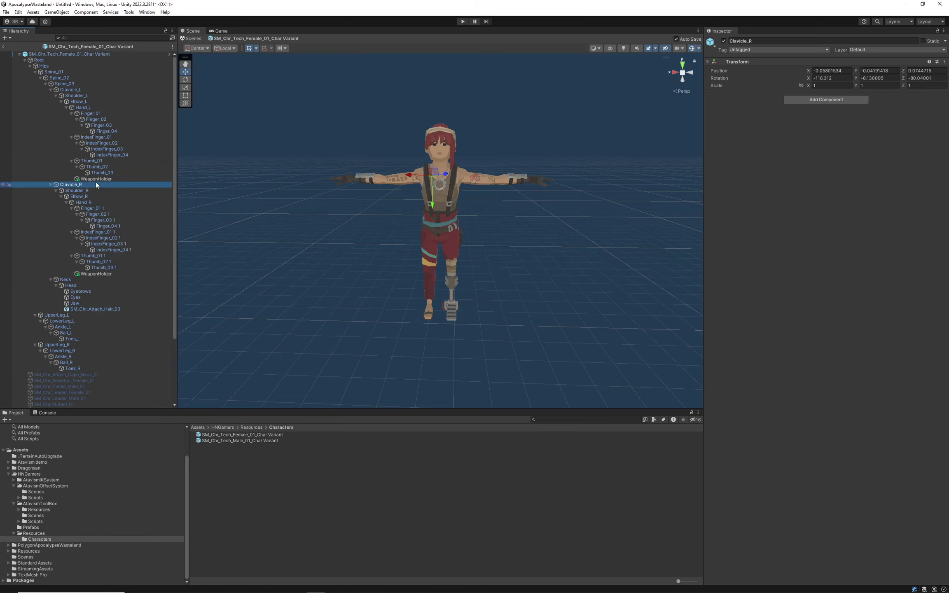
Move the left WeaponHolder into her palm, at -0.1365, -0.0152, 0.
{"action": "left_click", "coordinate": [96, 179]}
{"action": "left_click_drag", "start_coordinate": [448, 262], "coordinate": [465, 285], "text": "alt"}
{"action": "key", "text": "f"}
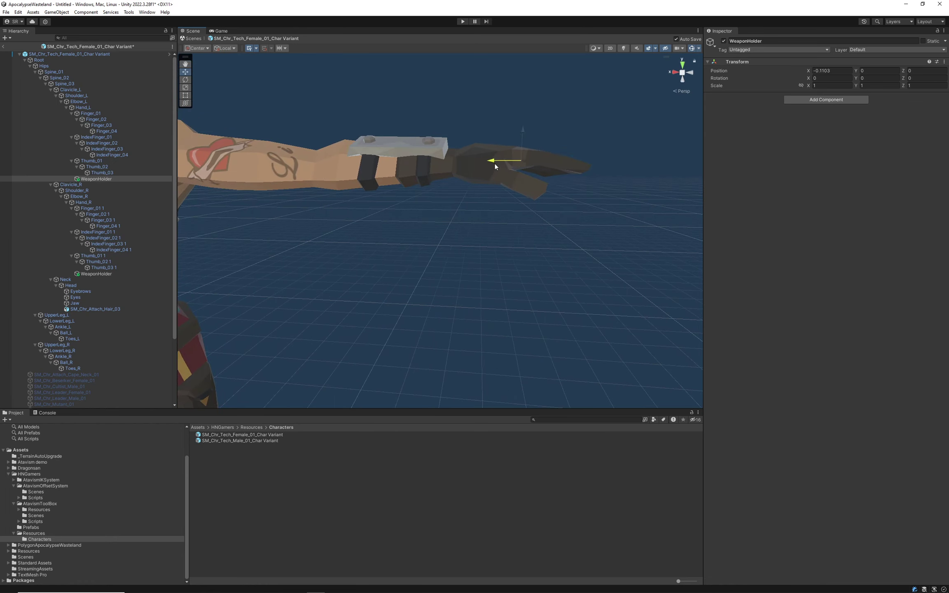
{"action": "left_click_drag", "start_coordinate": [537, 143], "coordinate": [536, 140]}
{"action": "scroll", "coordinate": [479, 267], "scroll_direction": "down", "scroll_amount": 10}
Slide the right WeaponHolder into her palm, at 0.1177, 0.0131, 0.
{"action": "right_click_drag", "start_coordinate": [556, 227], "coordinate": [458, 271]}
{"action": "double_click", "coordinate": [101, 274]}
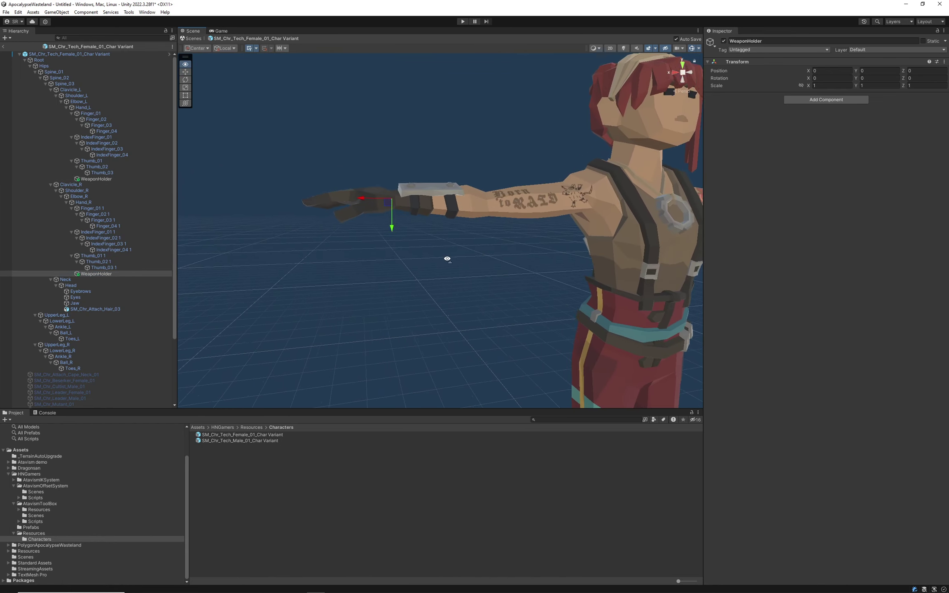
{"action": "left_click_drag", "start_coordinate": [362, 196], "coordinate": [344, 197]}
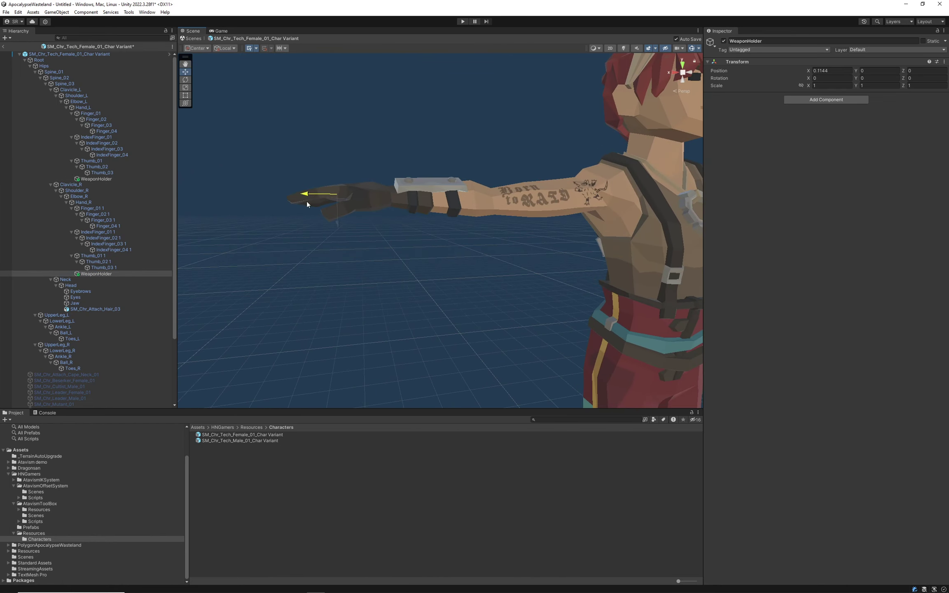
{"action": "left_click_drag", "start_coordinate": [339, 230], "coordinate": [339, 229]}
{"action": "right_click_drag", "start_coordinate": [373, 252], "coordinate": [350, 259]}
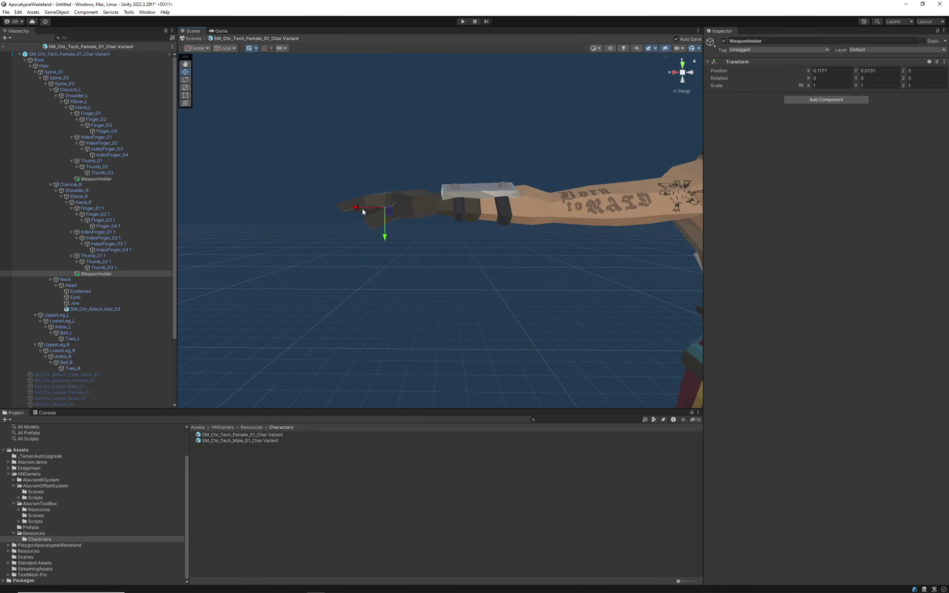
{"action": "left_click", "coordinate": [28, 55]}
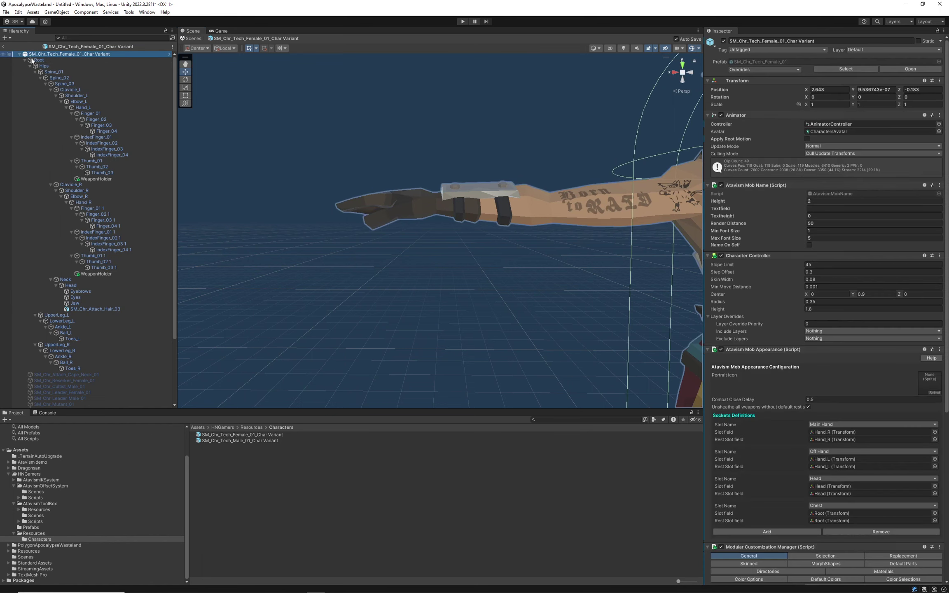
{"action": "scroll", "coordinate": [784, 325], "scroll_direction": "down", "scroll_amount": 4}
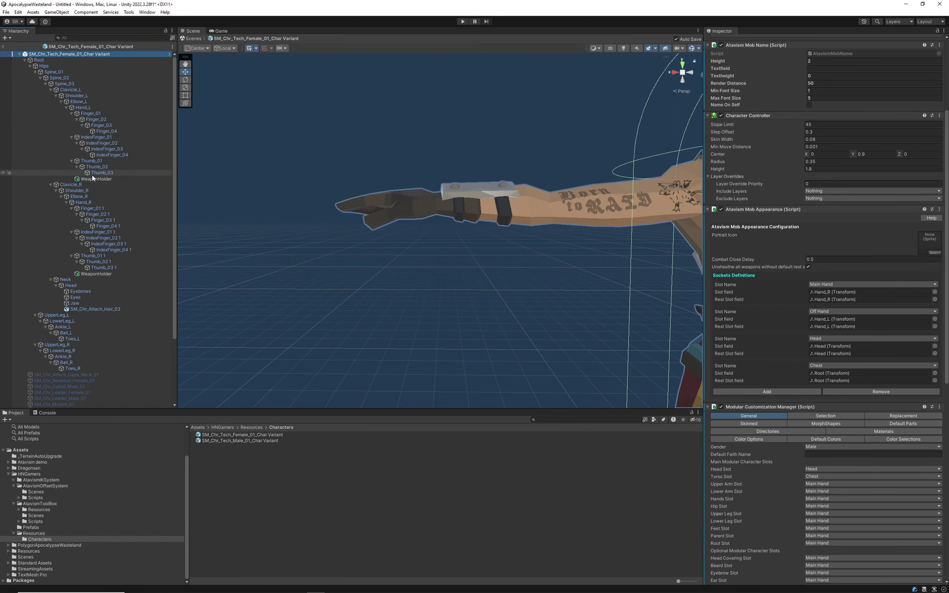
{"action": "left_click_drag", "start_coordinate": [94, 178], "coordinate": [826, 321]}
{"action": "left_click_drag", "start_coordinate": [76, 181], "coordinate": [528, 305]}
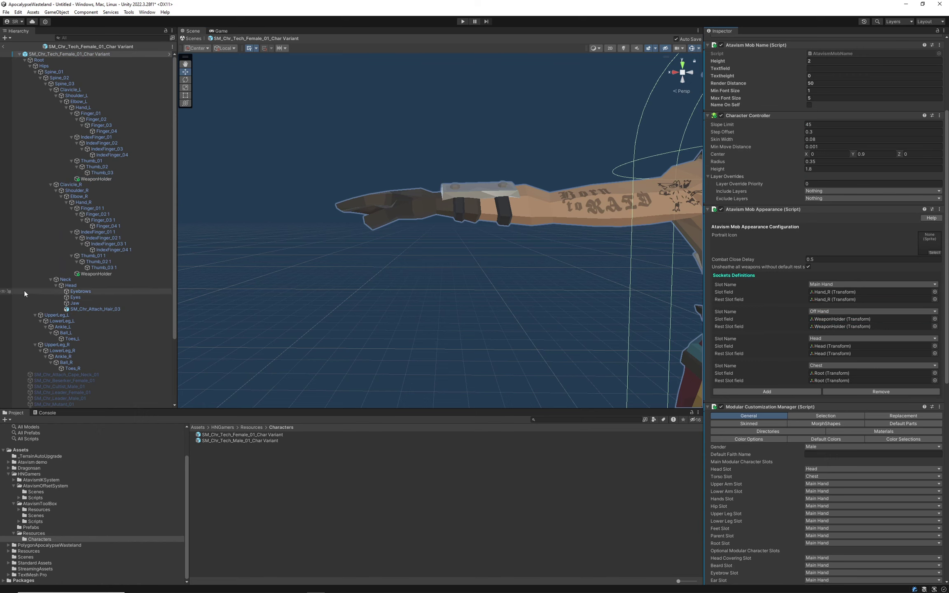
{"action": "left_click_drag", "start_coordinate": [818, 301], "coordinate": [822, 292]}
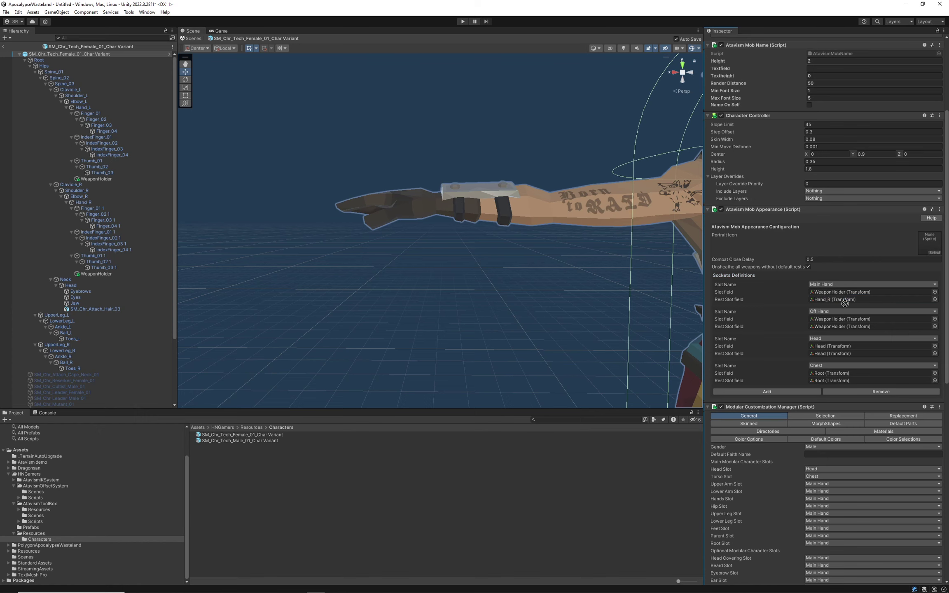
{"action": "left_click_drag", "start_coordinate": [97, 276], "coordinate": [427, 308]}
{"action": "left_click", "coordinate": [3, 46]}
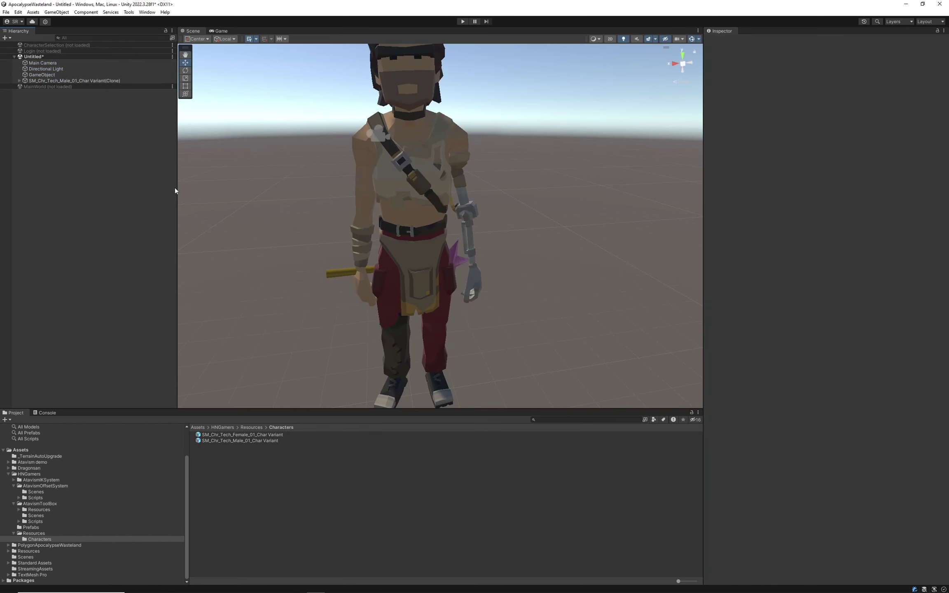
{"action": "double_click", "coordinate": [254, 441]}
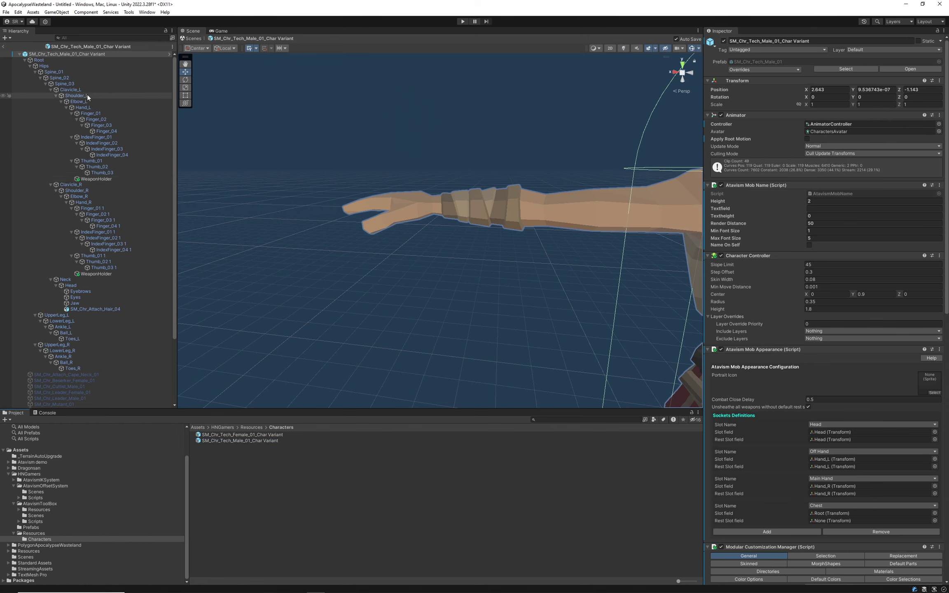
{"action": "left_click_drag", "start_coordinate": [880, 440], "coordinate": [823, 452]}
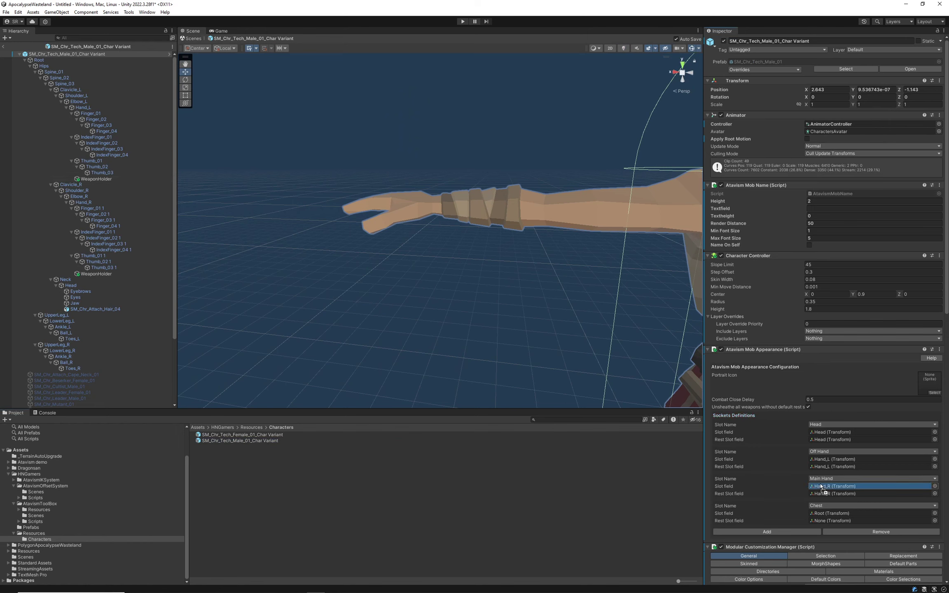
{"action": "left_click_drag", "start_coordinate": [821, 486], "coordinate": [845, 462]}
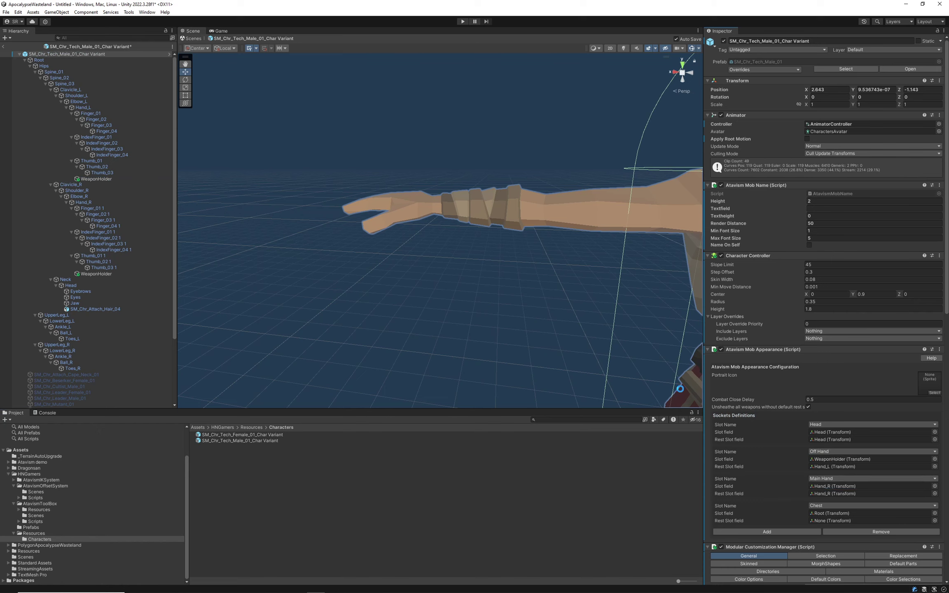
{"action": "left_click_drag", "start_coordinate": [103, 179], "coordinate": [826, 424]}
{"action": "left_click_drag", "start_coordinate": [825, 464], "coordinate": [827, 466]}
{"action": "left_click_drag", "start_coordinate": [96, 274], "coordinate": [854, 500]}
{"action": "left_click_drag", "start_coordinate": [98, 274], "coordinate": [850, 496]}
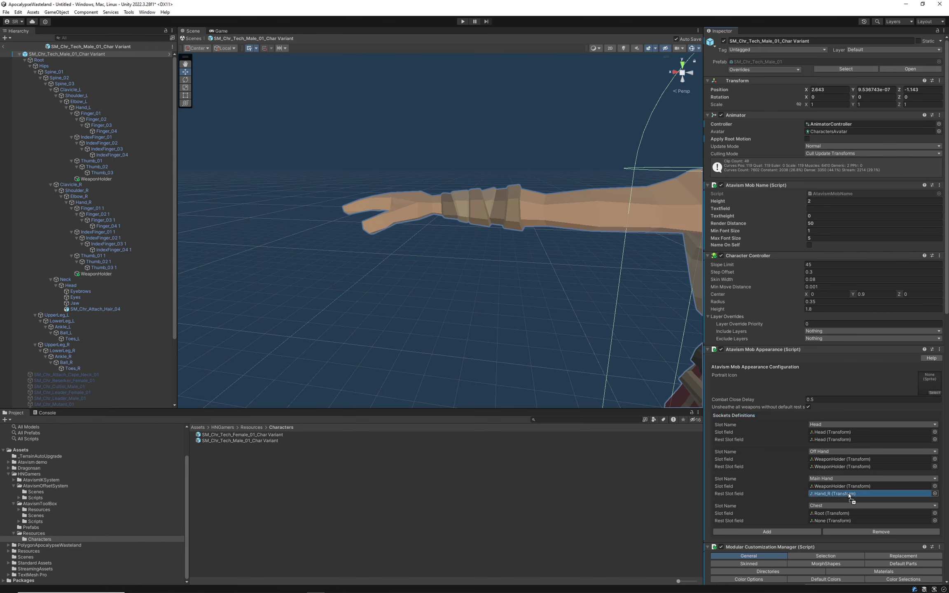
{"action": "left_click", "coordinate": [5, 45]}
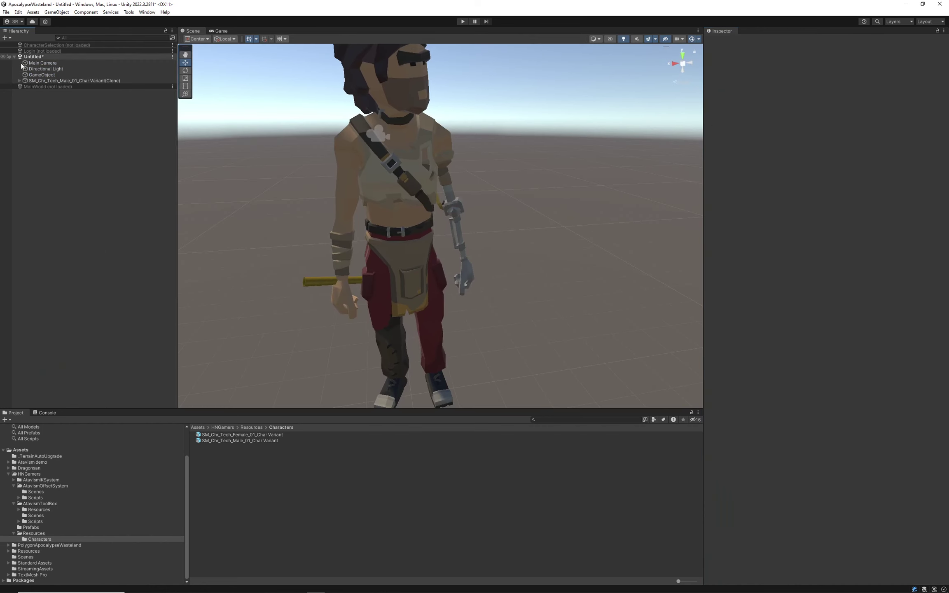
{"action": "left_click", "coordinate": [42, 75]}
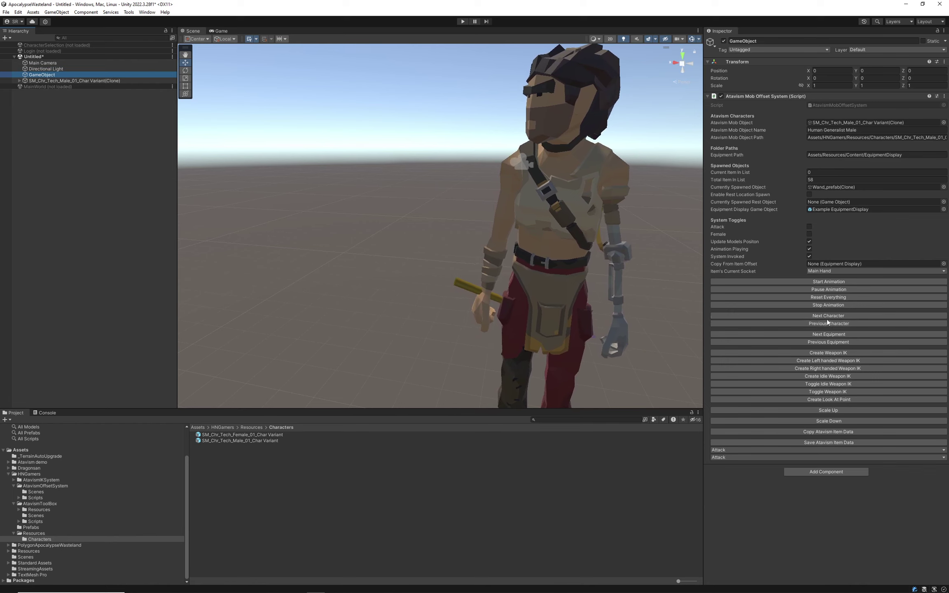
{"action": "left_click", "coordinate": [825, 322]}
{"action": "left_click", "coordinate": [824, 322]}
{"action": "scroll", "coordinate": [506, 320], "scroll_direction": "up", "scroll_amount": 10}
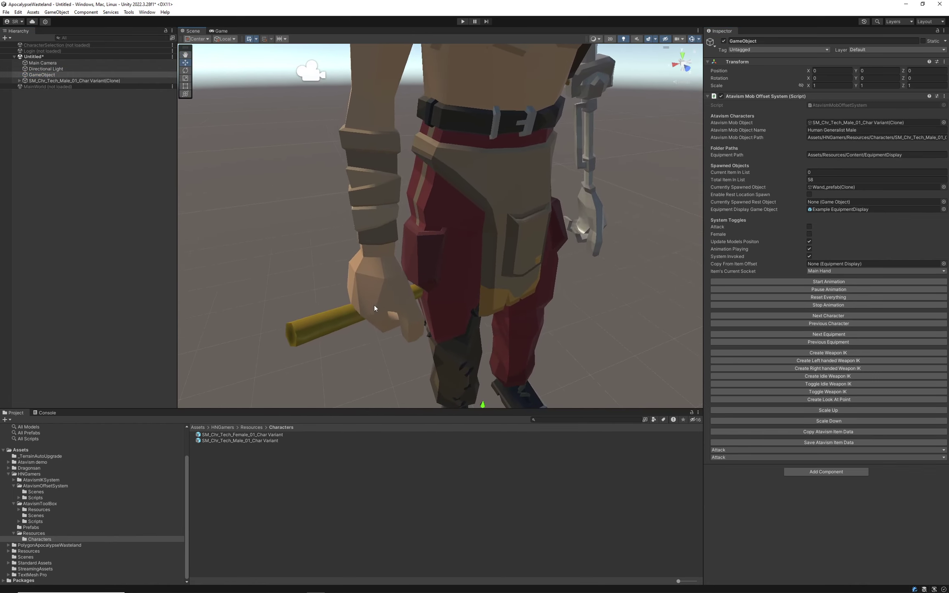
{"action": "right_click_drag", "start_coordinate": [416, 327], "coordinate": [280, 244]}
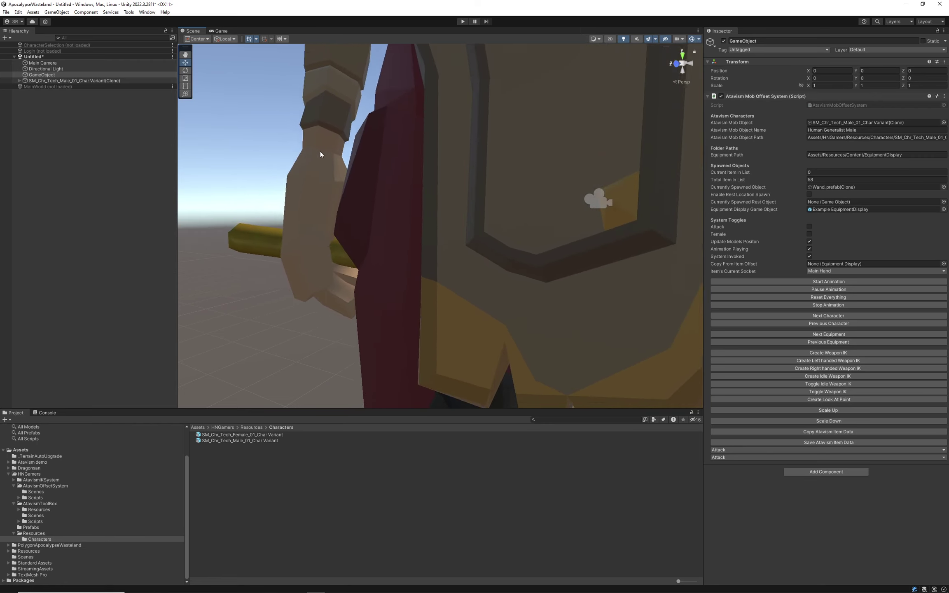
{"action": "right_click_drag", "start_coordinate": [320, 151], "coordinate": [198, 120]}
{"action": "right_click_drag", "start_coordinate": [254, 81], "coordinate": [725, 313]}
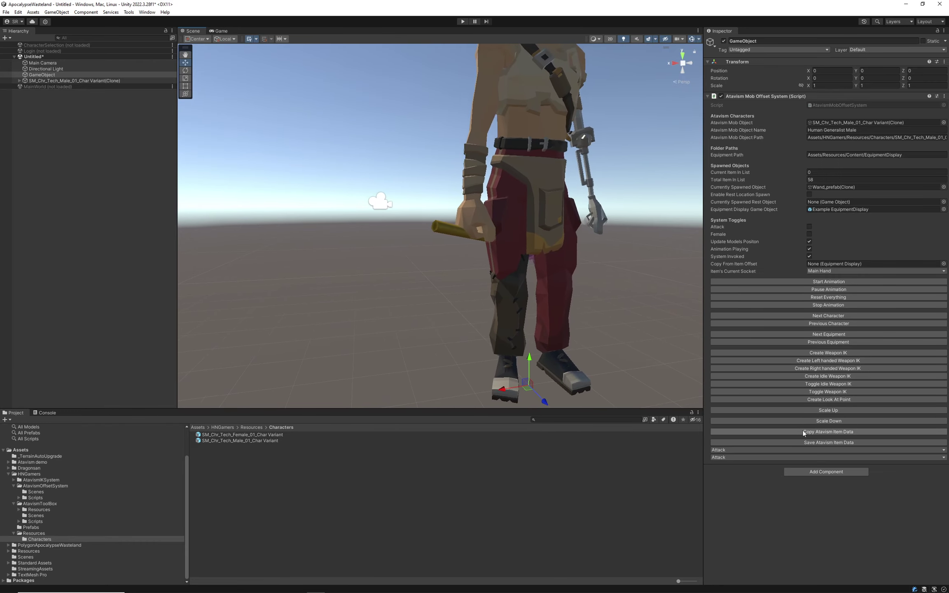
Play the Combat animation on the male character.
{"action": "left_click", "coordinate": [750, 458]}
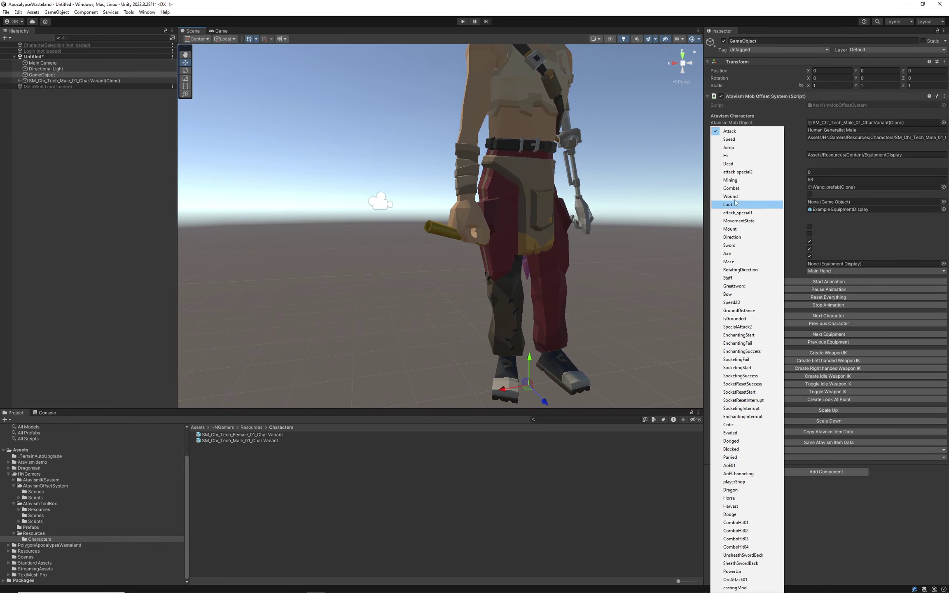
{"action": "left_click", "coordinate": [732, 188]}
{"action": "right_click_drag", "start_coordinate": [408, 342], "coordinate": [386, 301]}
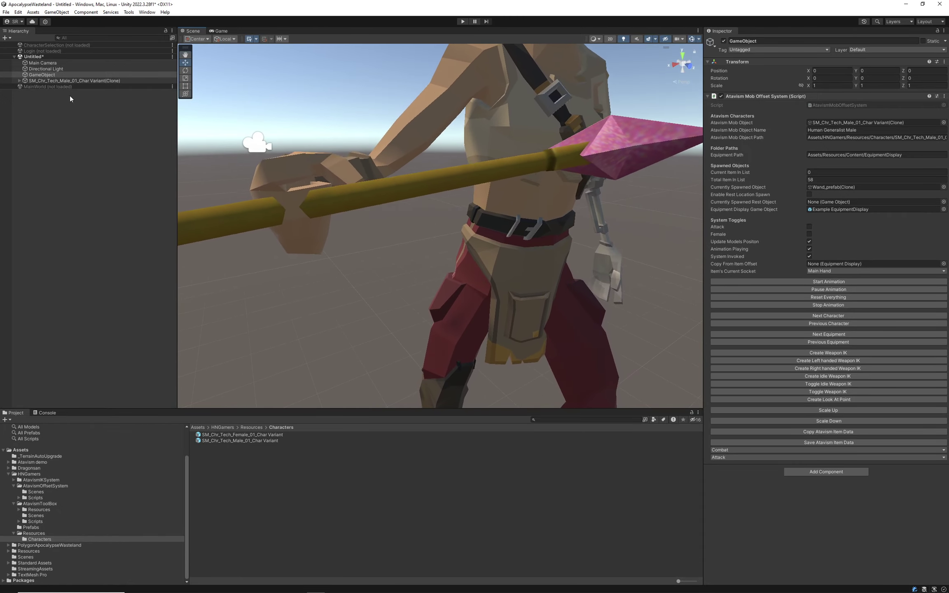
Select the spawned Wand_prefab(Clone), switch to the Rotate tool, and pause playback.
{"action": "left_click", "coordinate": [832, 208]}
{"action": "left_click", "coordinate": [826, 187]}
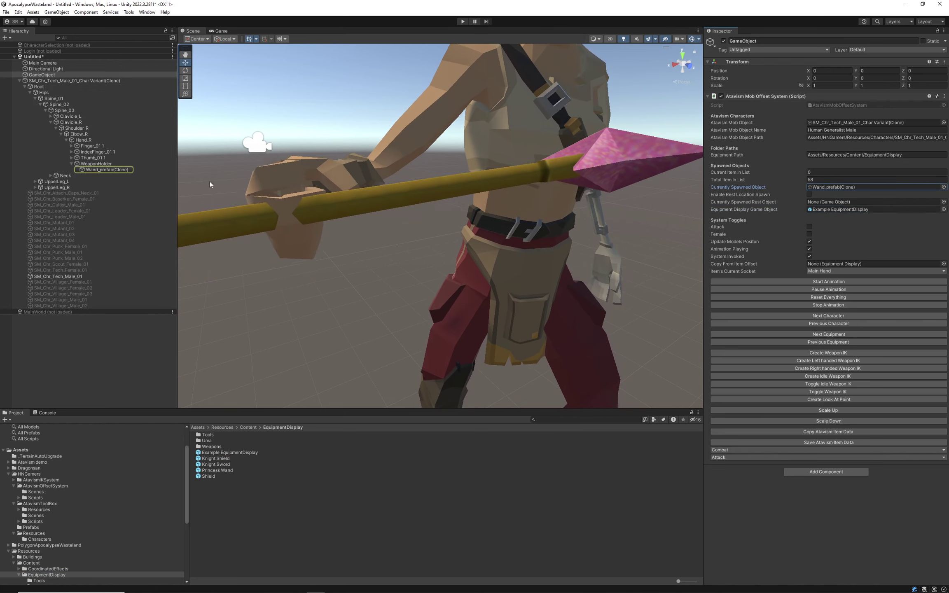
{"action": "left_click", "coordinate": [99, 169]}
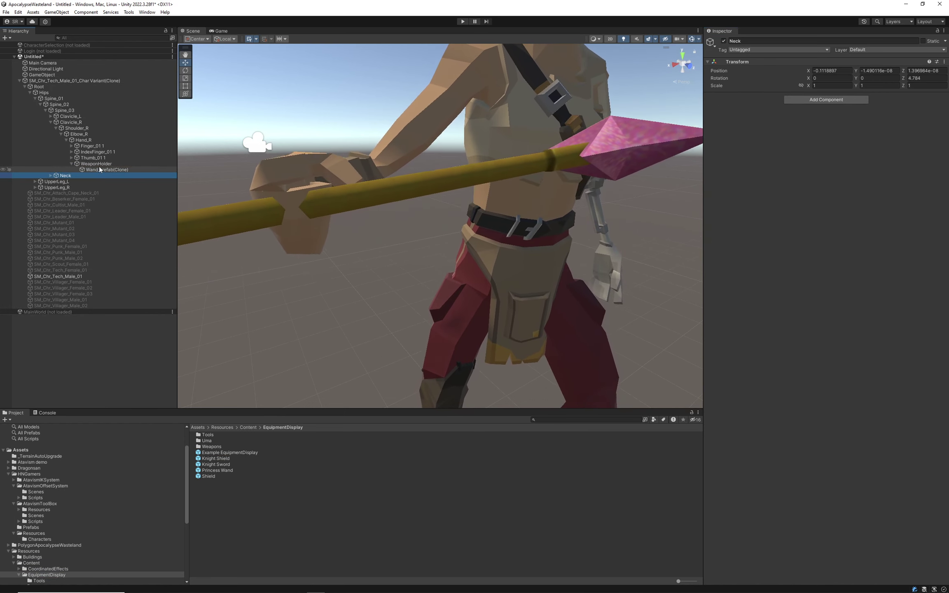
{"action": "left_click", "coordinate": [186, 70]}
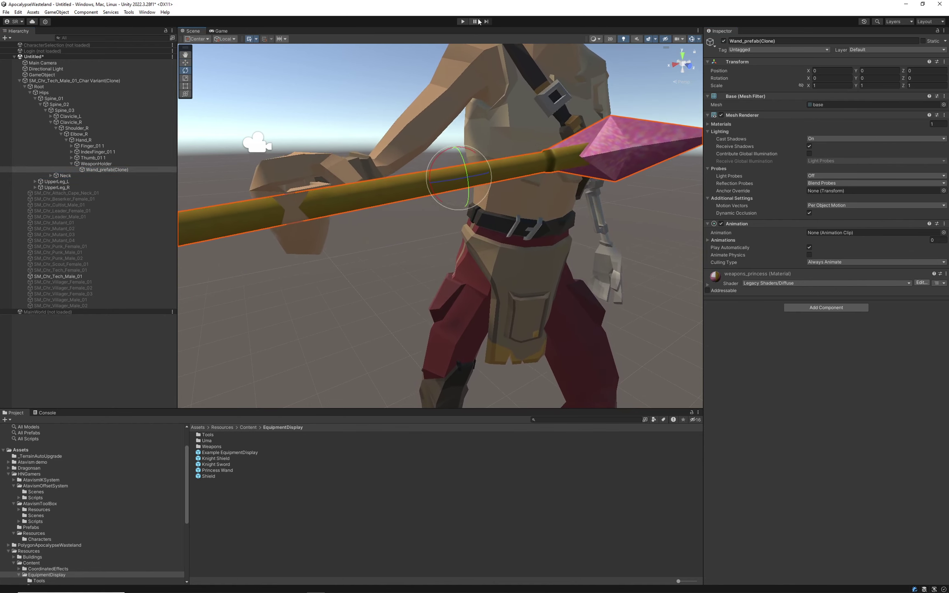
{"action": "left_click", "coordinate": [475, 21]}
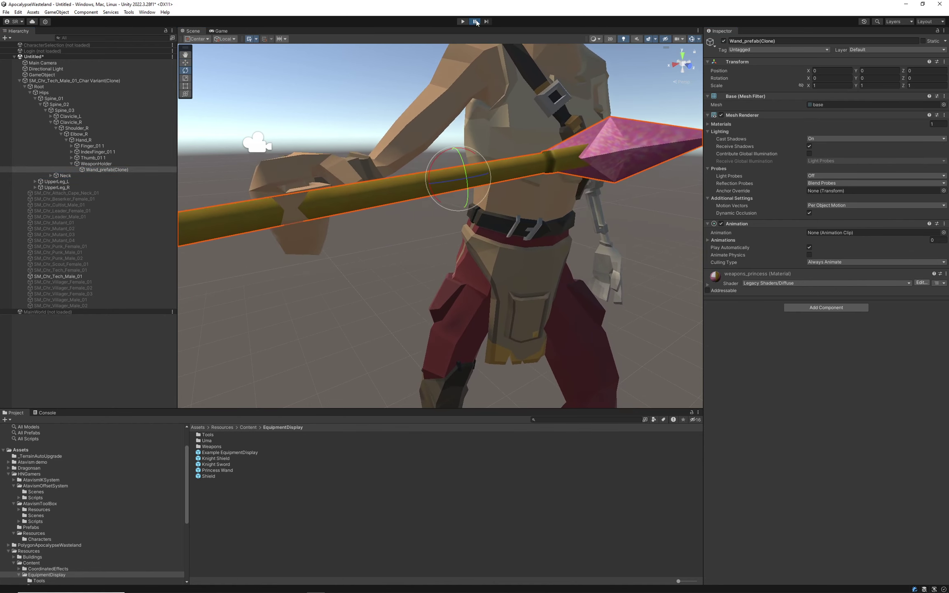
On the offset object, set the animation state to Combat, pause it, and reselect the wand.
{"action": "left_click", "coordinate": [57, 75]}
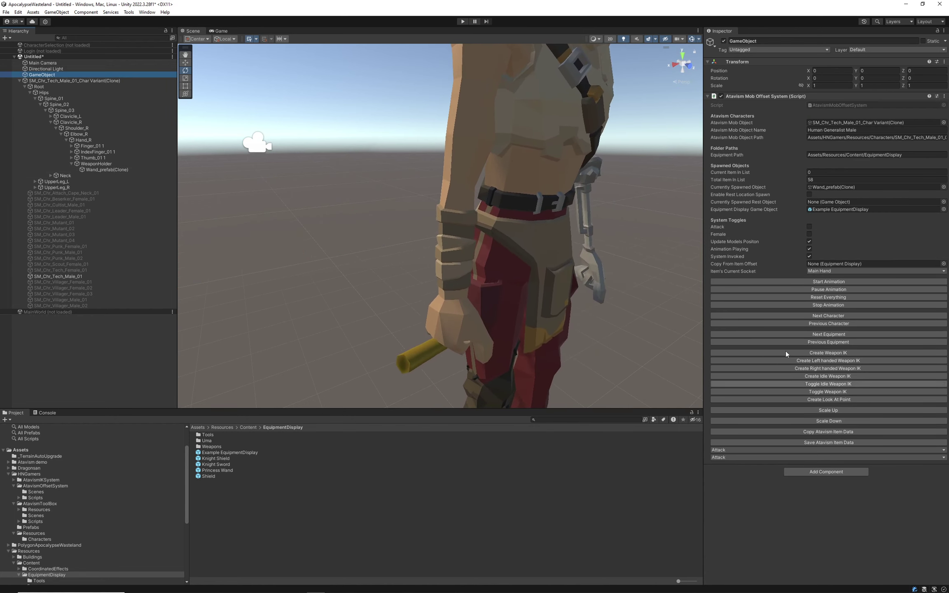
{"action": "left_click", "coordinate": [829, 450]}
{"action": "left_click", "coordinate": [738, 465]}
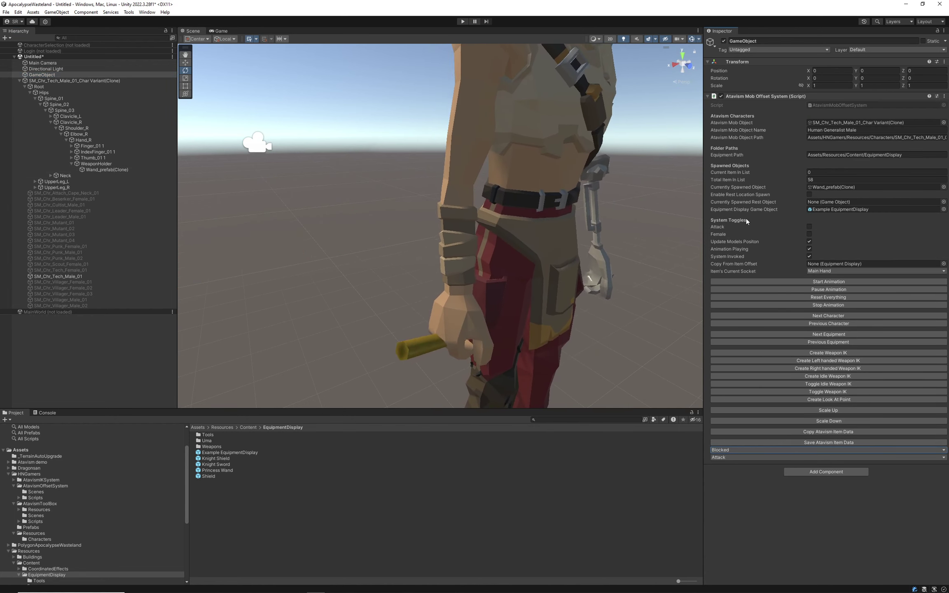
{"action": "left_click", "coordinate": [722, 450]}
{"action": "left_click", "coordinate": [738, 188]}
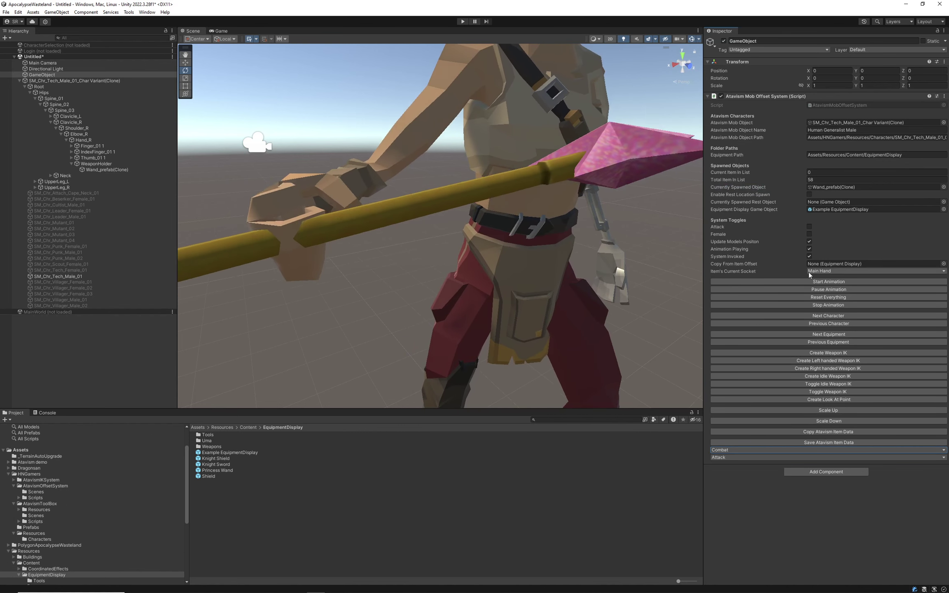
{"action": "left_click", "coordinate": [812, 290]}
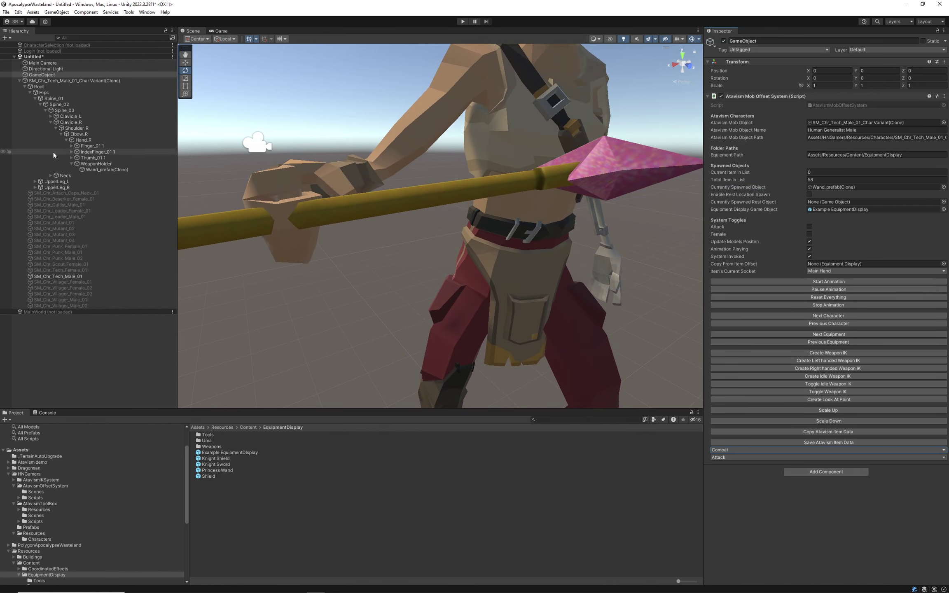
{"action": "left_click", "coordinate": [101, 169]}
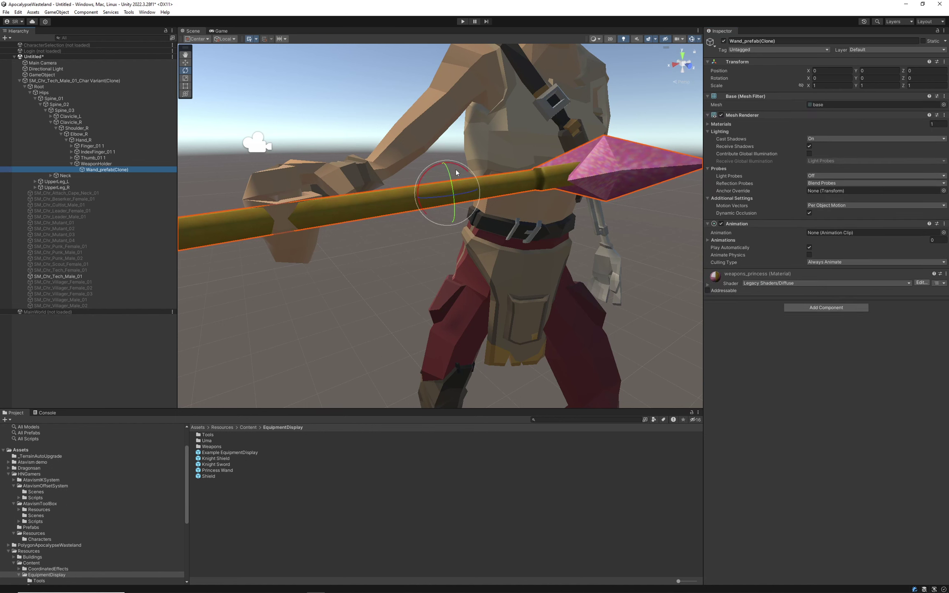
Rotate the wand upright to about -85 degrees on X.
{"action": "left_click_drag", "start_coordinate": [461, 165], "coordinate": [406, 155]}
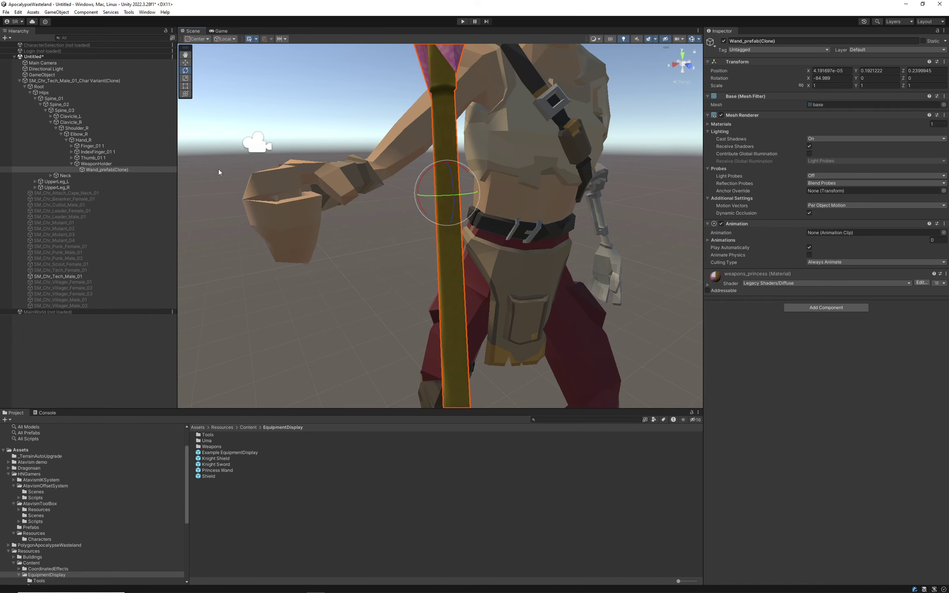
{"action": "right_click_drag", "start_coordinate": [550, 206], "coordinate": [471, 178]}
{"action": "key", "text": "s"}
{"action": "key", "text": "w"}
{"action": "key", "text": "d"}
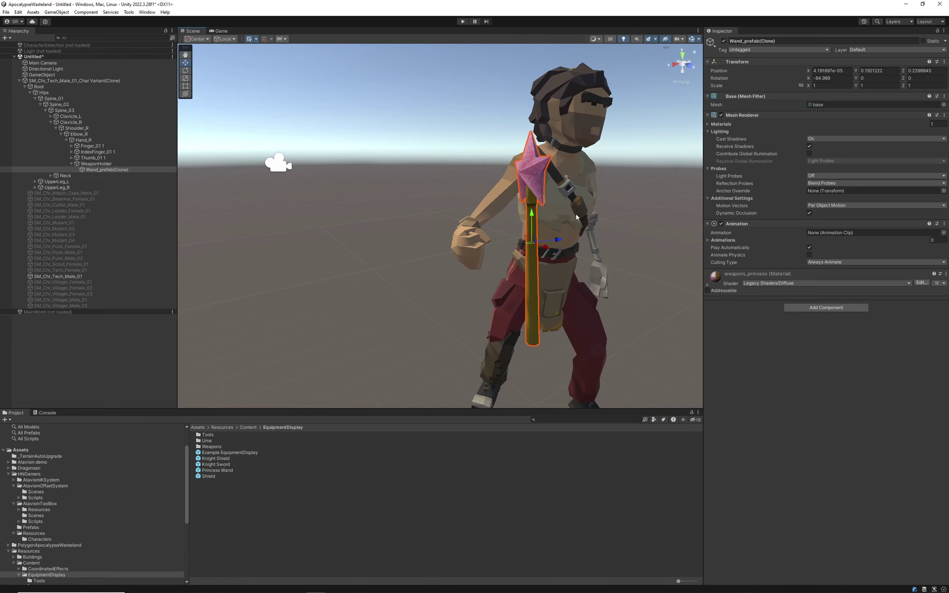
Move the wand into the right-hand grip, at -0.055, -0.0287, 0.2204.
{"action": "left_click_drag", "start_coordinate": [559, 243], "coordinate": [494, 247]}
{"action": "right_click_drag", "start_coordinate": [493, 247], "coordinate": [294, 326]}
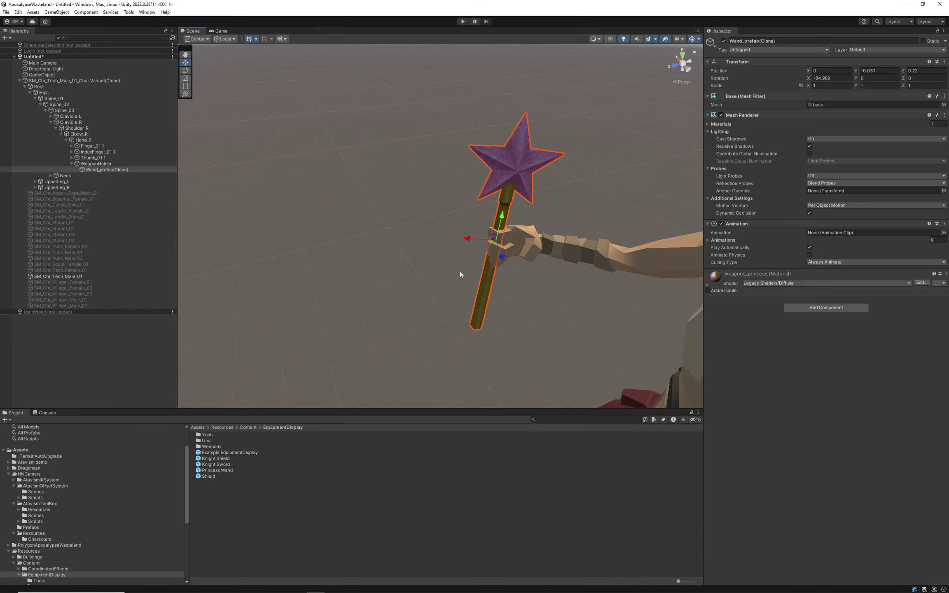
{"action": "left_click_drag", "start_coordinate": [465, 239], "coordinate": [486, 241]}
{"action": "scroll", "coordinate": [494, 241], "scroll_direction": "up", "scroll_amount": 5}
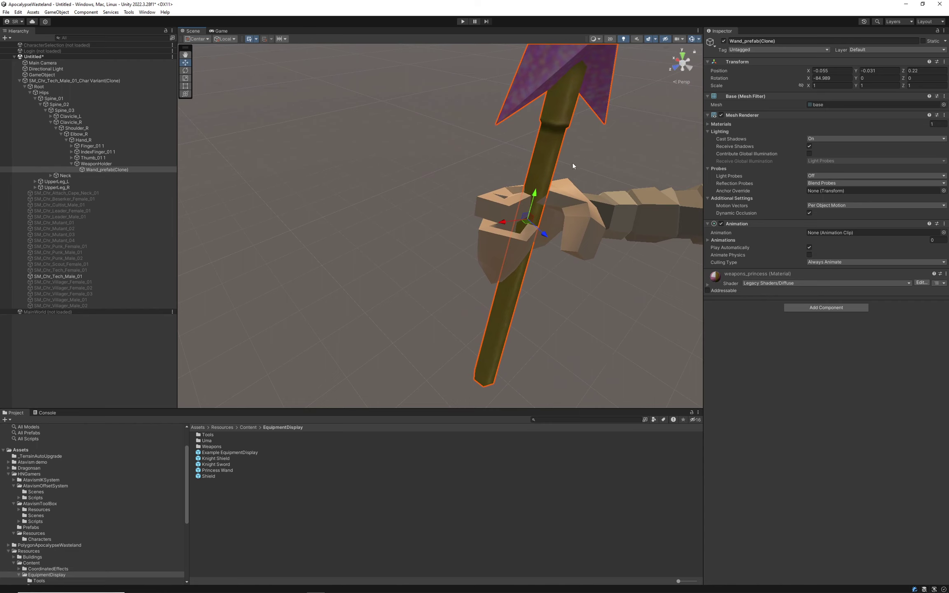
{"action": "right_click_drag", "start_coordinate": [536, 276], "coordinate": [645, 316]}
{"action": "key", "text": "f"}
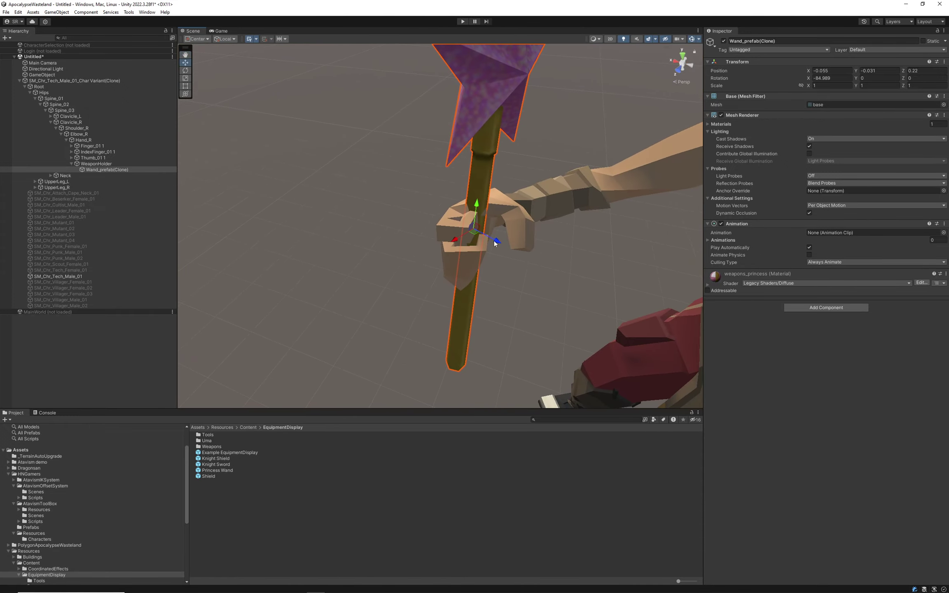
{"action": "left_click_drag", "start_coordinate": [495, 243], "coordinate": [499, 240]}
{"action": "right_click_drag", "start_coordinate": [383, 235], "coordinate": [627, 127]}
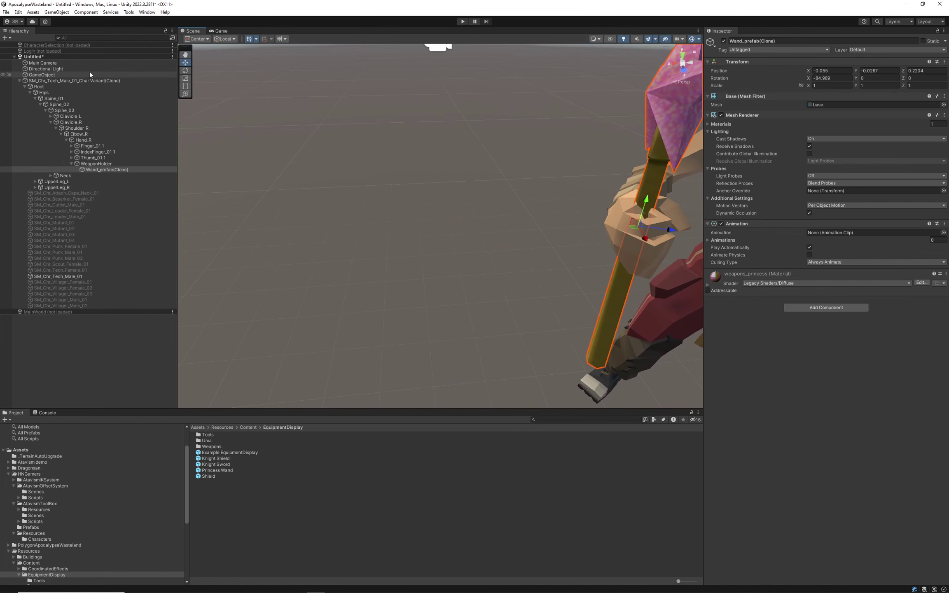
{"action": "left_click", "coordinate": [53, 76]}
{"action": "right_click_drag", "start_coordinate": [398, 197], "coordinate": [474, 202]}
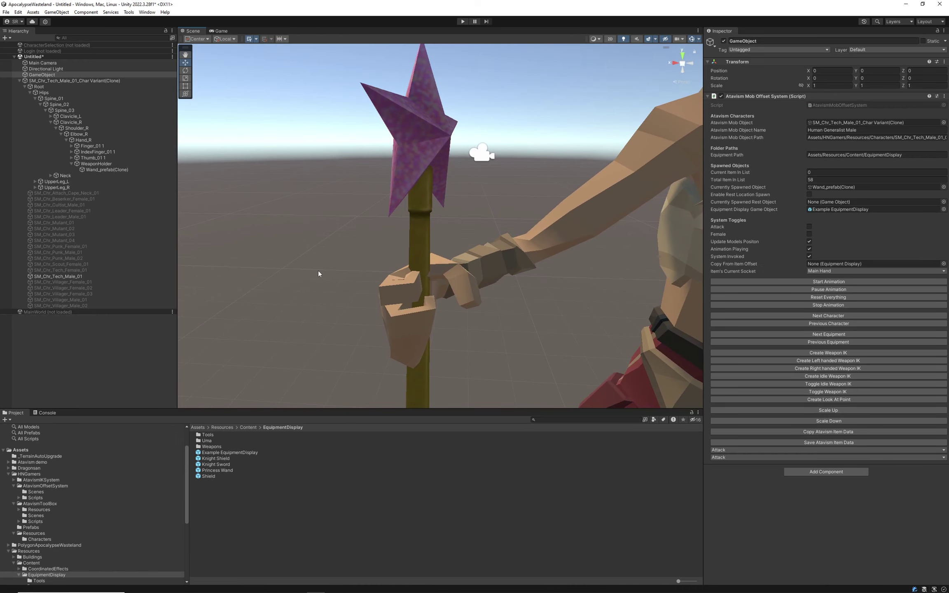
Raise the wand to -0.055, -0.008, 0.006 and save it with Save Atavism Item Data.
{"action": "double_click", "coordinate": [91, 170]}
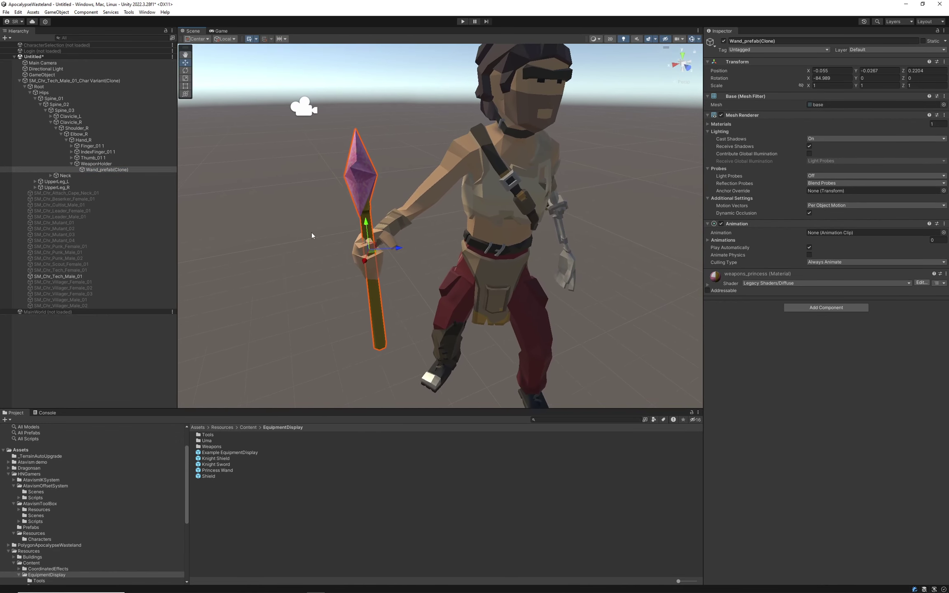
{"action": "left_click_drag", "start_coordinate": [367, 221], "coordinate": [366, 153]}
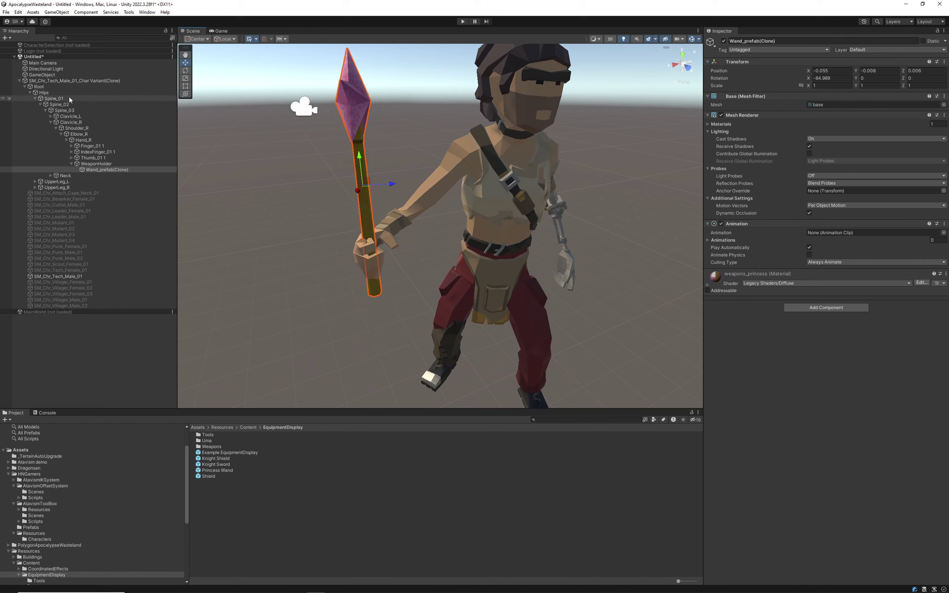
{"action": "left_click", "coordinate": [44, 75]}
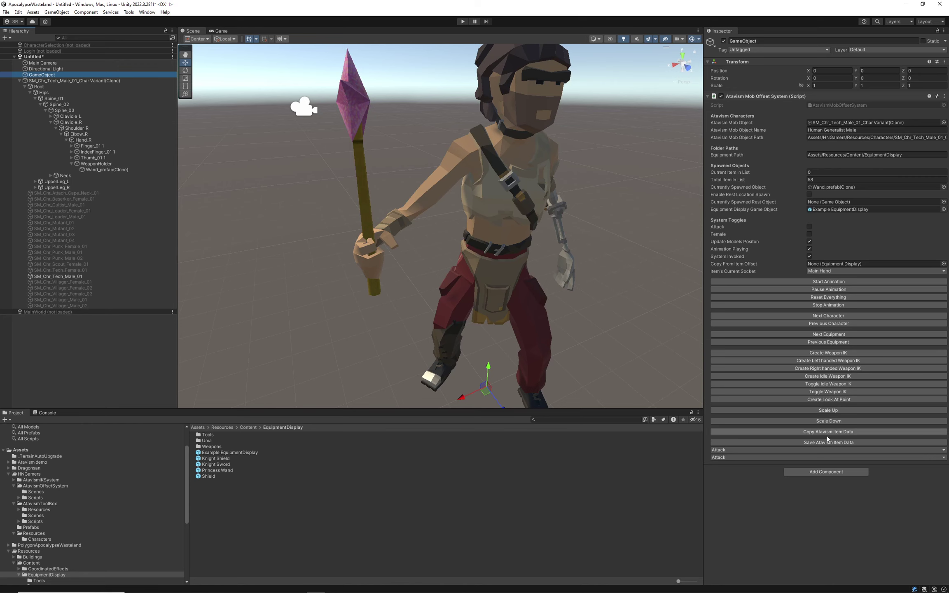
{"action": "left_click", "coordinate": [843, 441]}
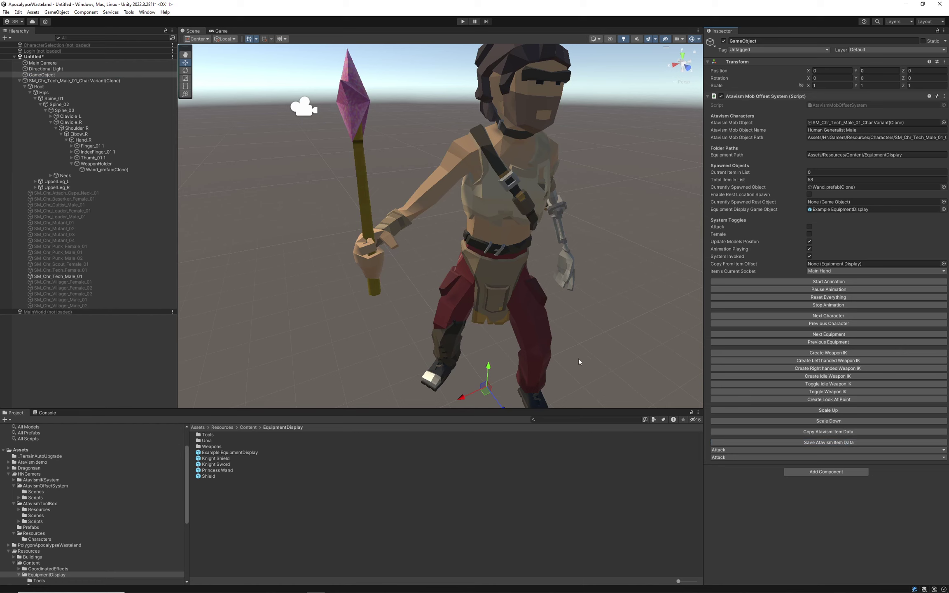
Cycle characters to show the female Tech variant holding the star wand.
{"action": "left_click", "coordinate": [836, 316]}
{"action": "left_click", "coordinate": [824, 324]}
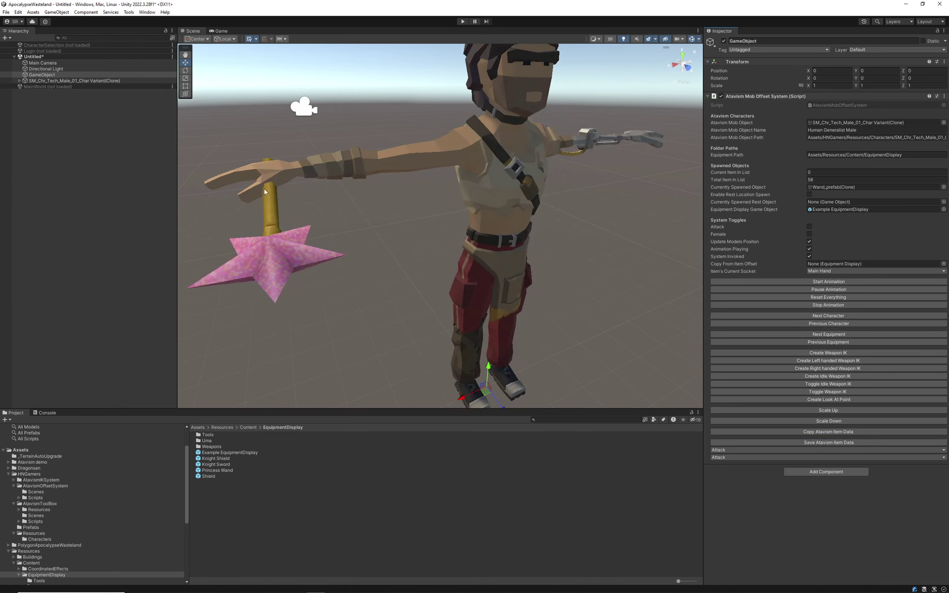
{"action": "left_click", "coordinate": [829, 316]}
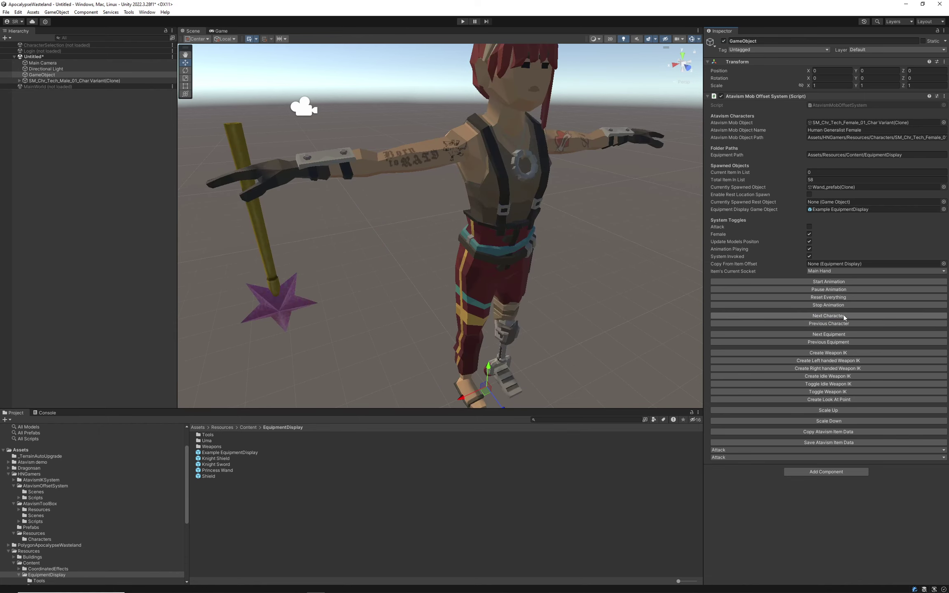
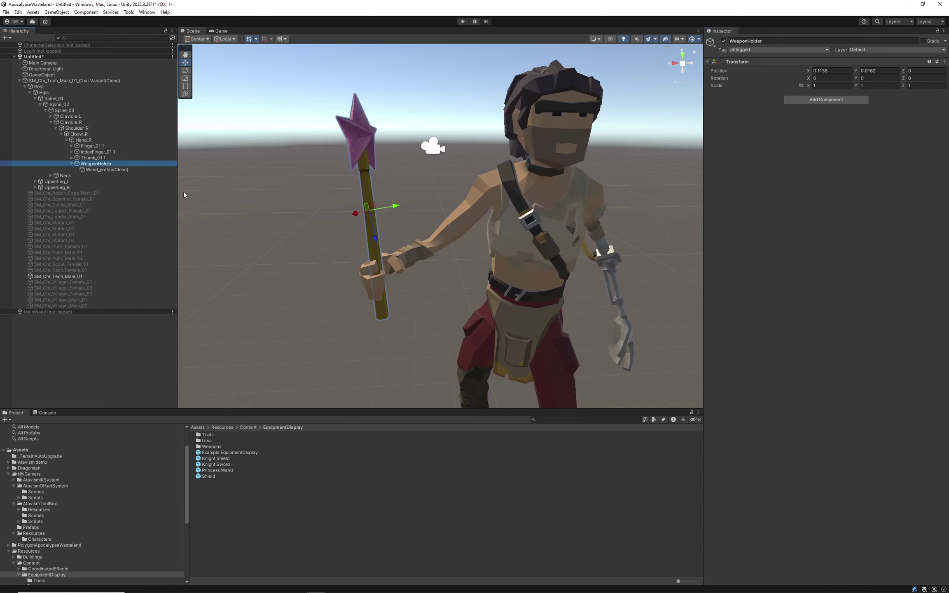
Inspect the wand and its Hand_R WeaponHolder transform, which sits at X 0.1138, Y 0.0162.
{"action": "left_click", "coordinate": [105, 169]}
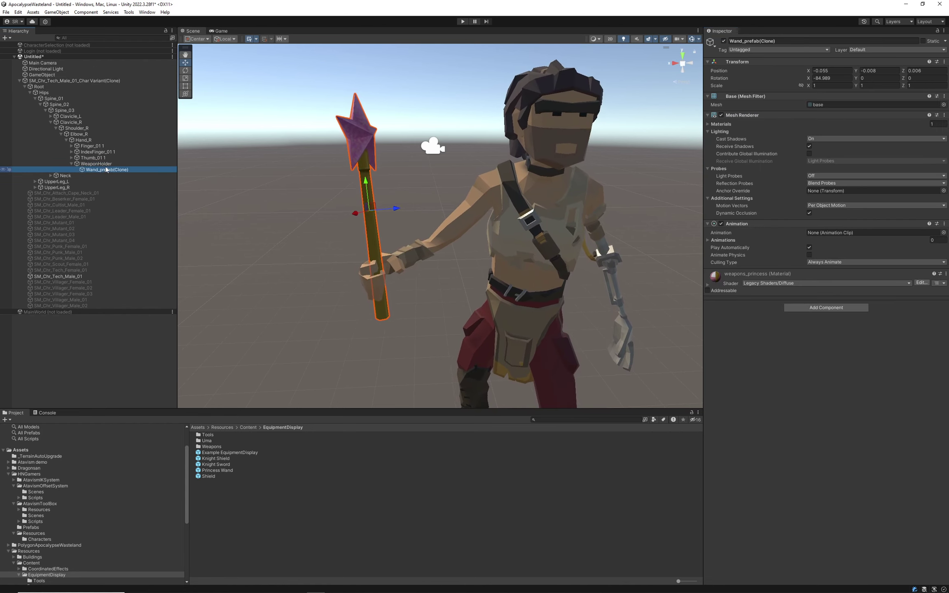
{"action": "key", "text": "Up"}
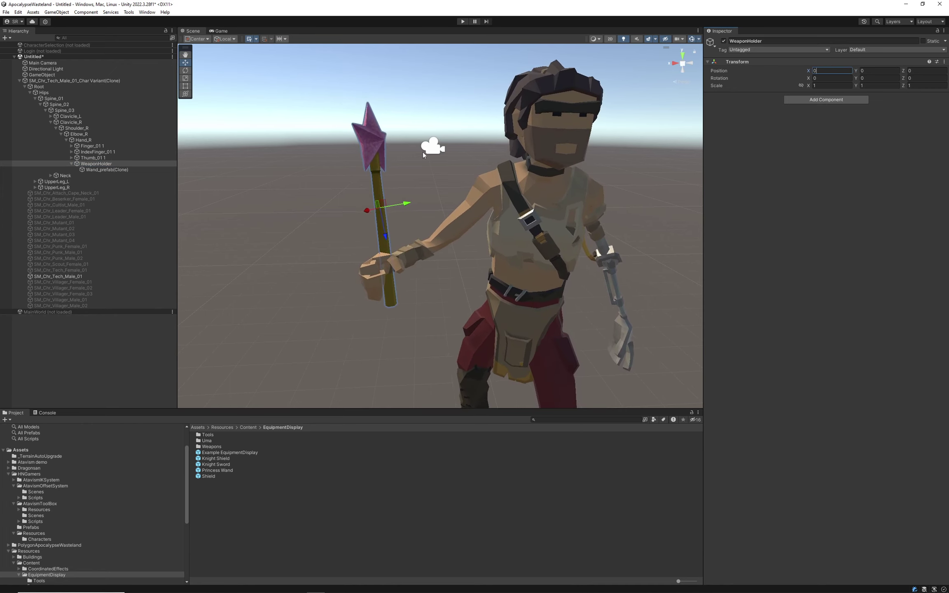
{"action": "left_click", "coordinate": [115, 170]}
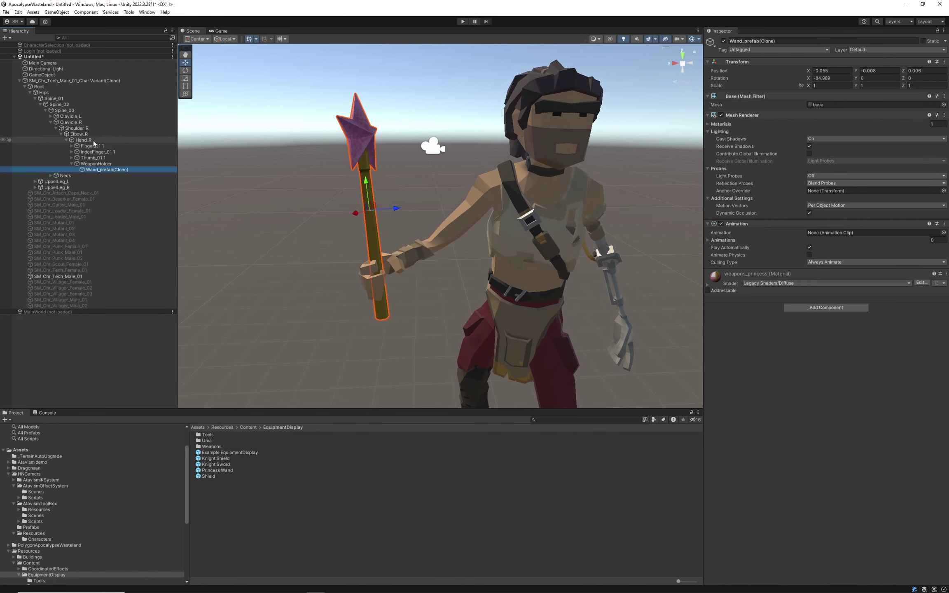
{"action": "left_click", "coordinate": [93, 140]}
{"action": "left_click", "coordinate": [103, 152]}
{"action": "left_click", "coordinate": [102, 165]}
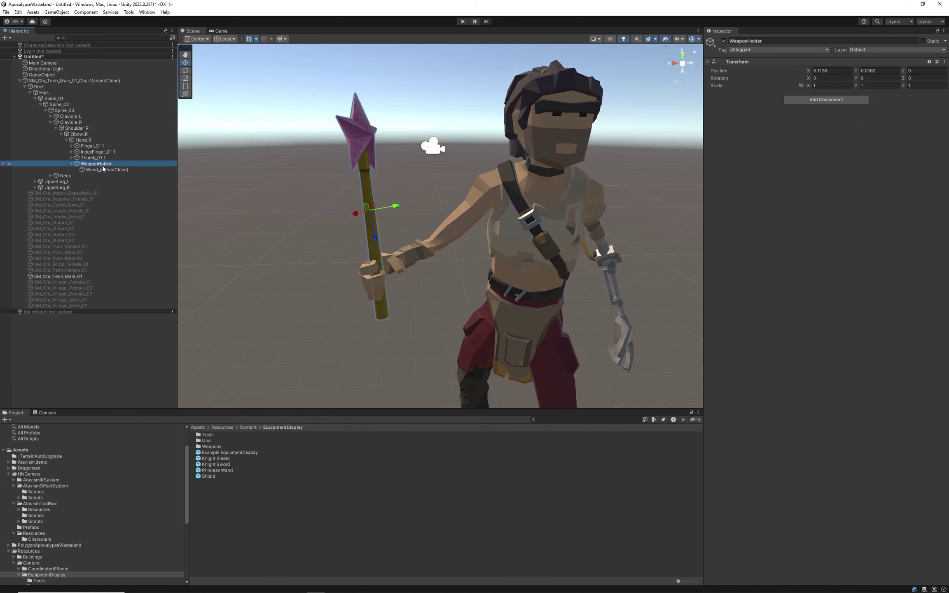
{"action": "left_click", "coordinate": [114, 146]}
{"action": "left_click", "coordinate": [99, 141]}
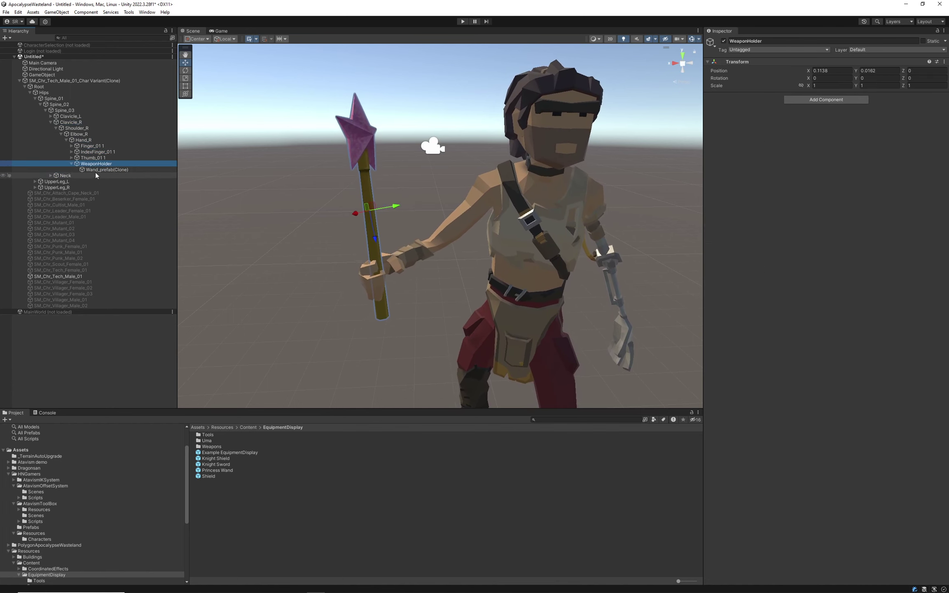
{"action": "left_click", "coordinate": [96, 170]}
{"action": "right_click_drag", "start_coordinate": [368, 289], "coordinate": [379, 299]}
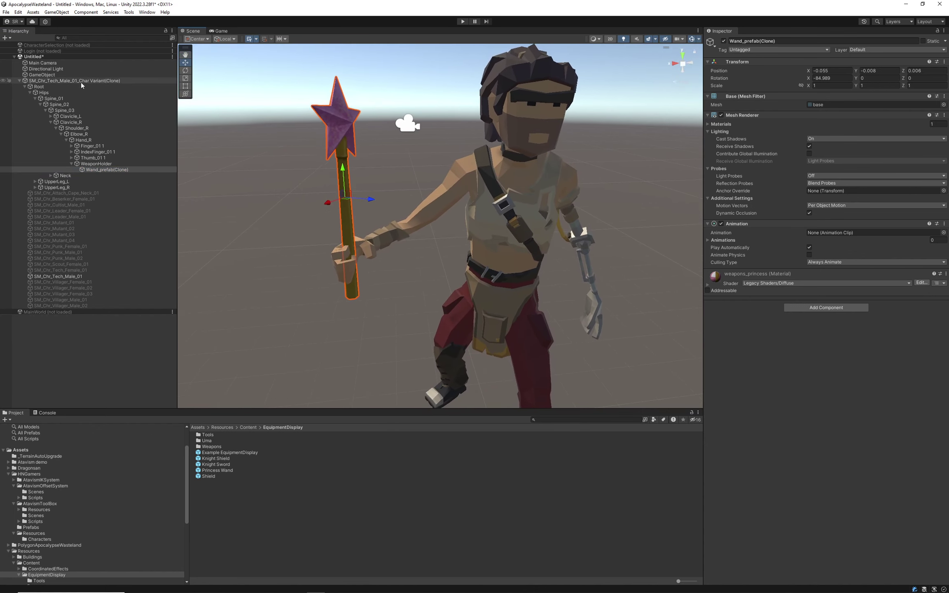
Attach the wand to the Off Hand socket and select the spawned wand near the hip.
{"action": "left_click", "coordinate": [82, 81]}
{"action": "left_click", "coordinate": [42, 75]}
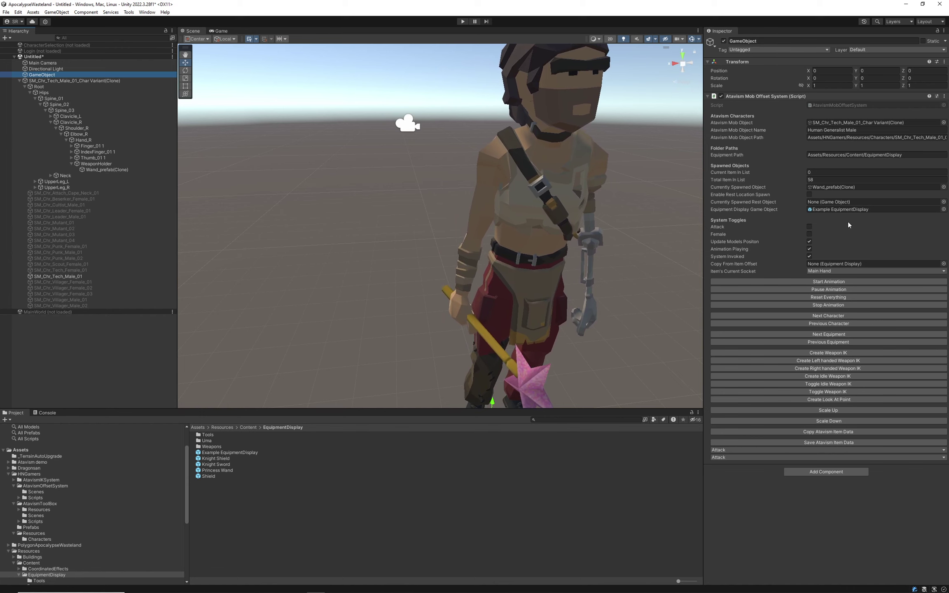
{"action": "left_click", "coordinate": [849, 271]}
{"action": "left_click", "coordinate": [829, 283]}
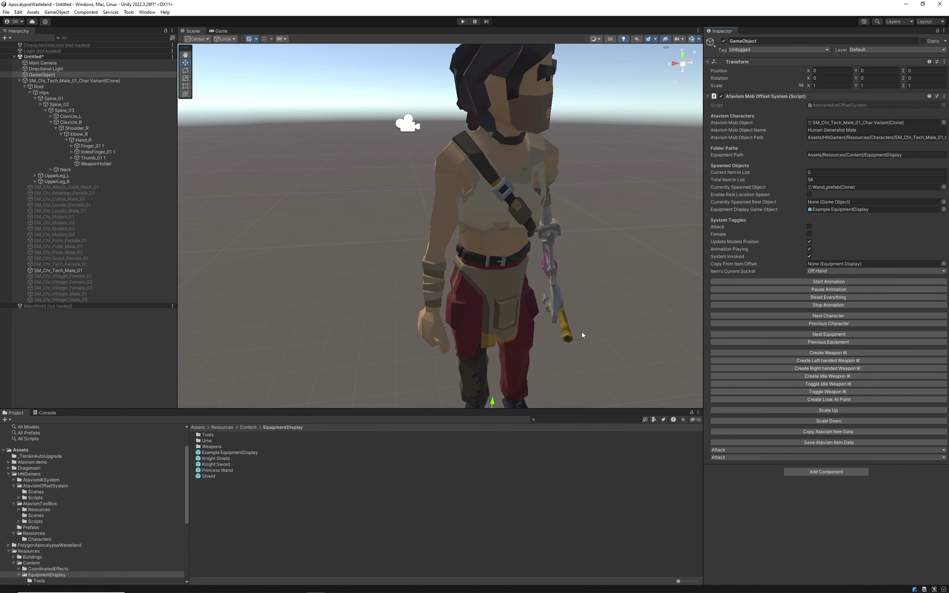
{"action": "right_click_drag", "start_coordinate": [581, 332], "coordinate": [432, 357]}
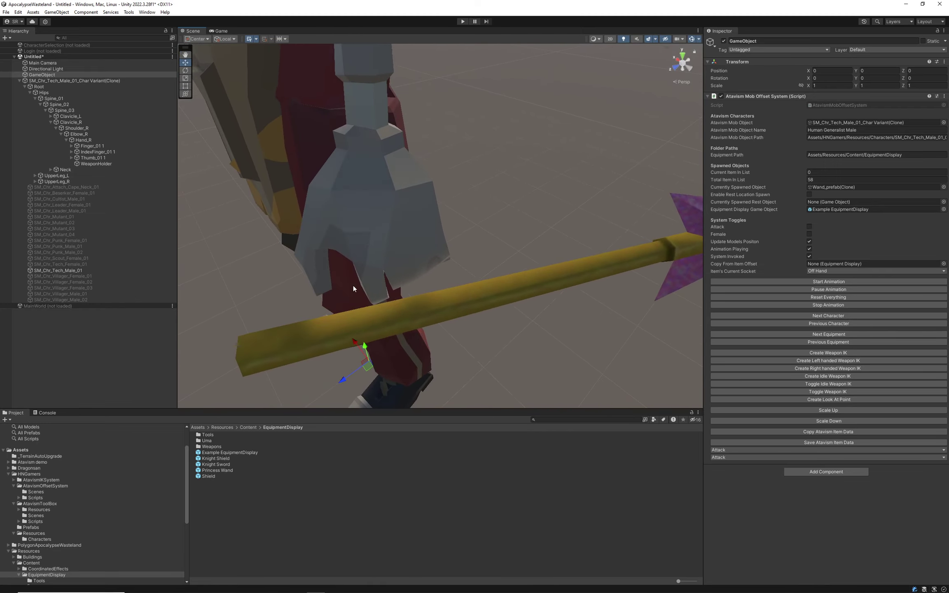
{"action": "left_click", "coordinate": [841, 187]}
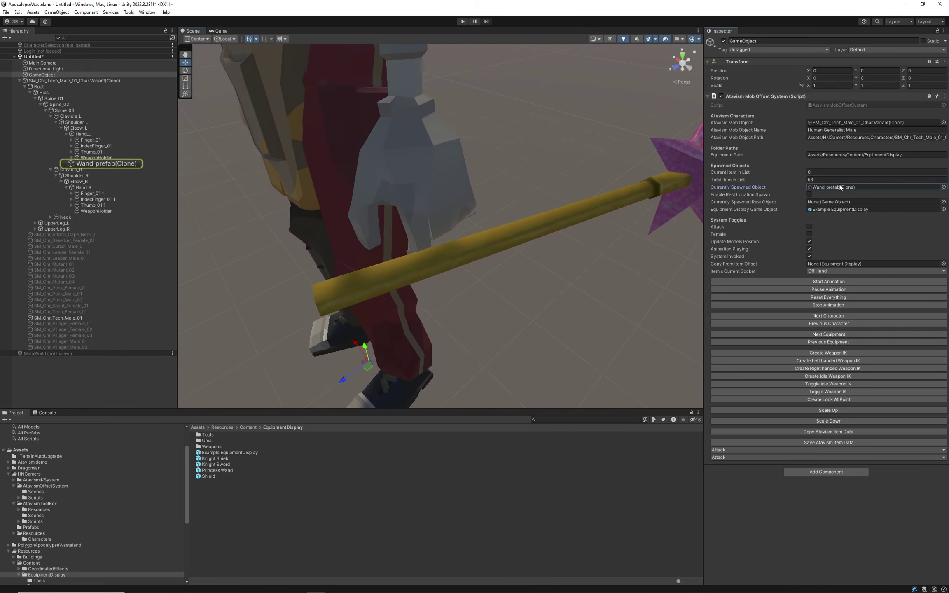
{"action": "left_click", "coordinate": [113, 164]}
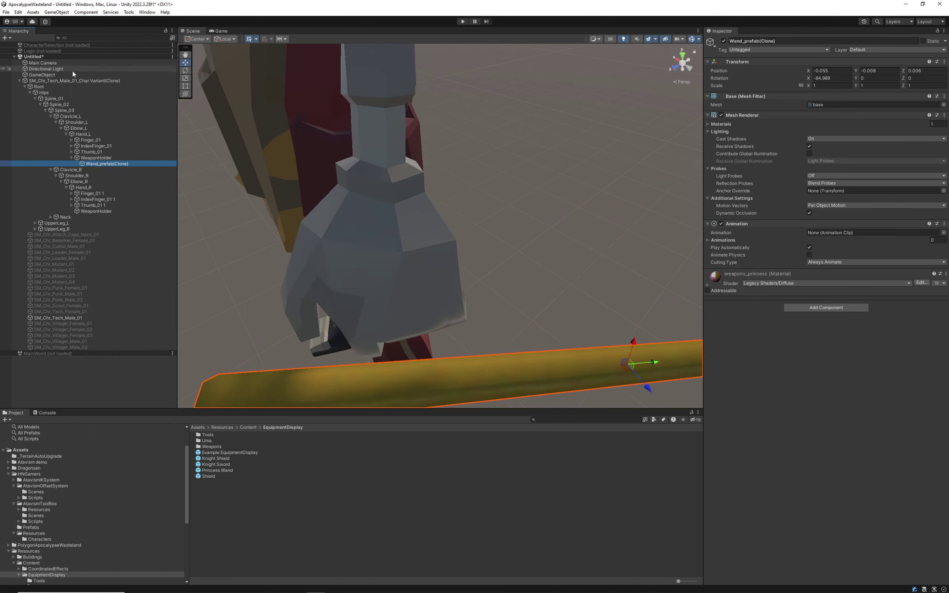
Change the offset system's first animation state from Attack to Combat.
{"action": "left_click", "coordinate": [73, 75]}
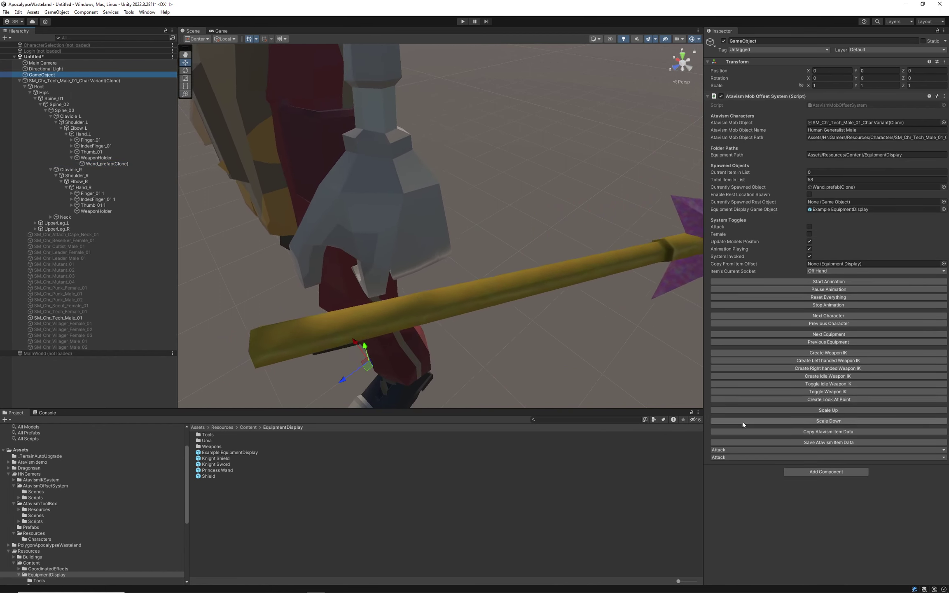
{"action": "left_click", "coordinate": [741, 450]}
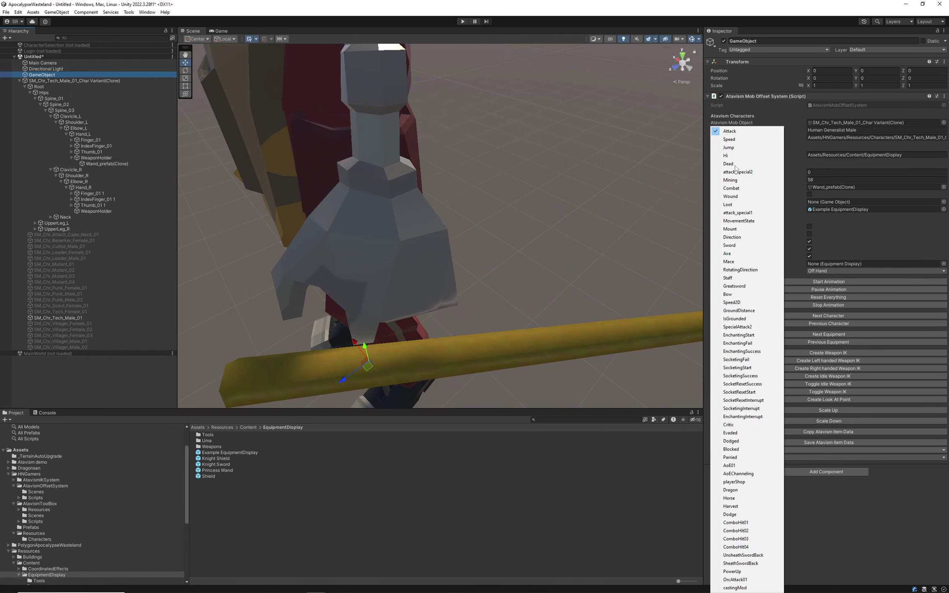
{"action": "left_click", "coordinate": [745, 189]}
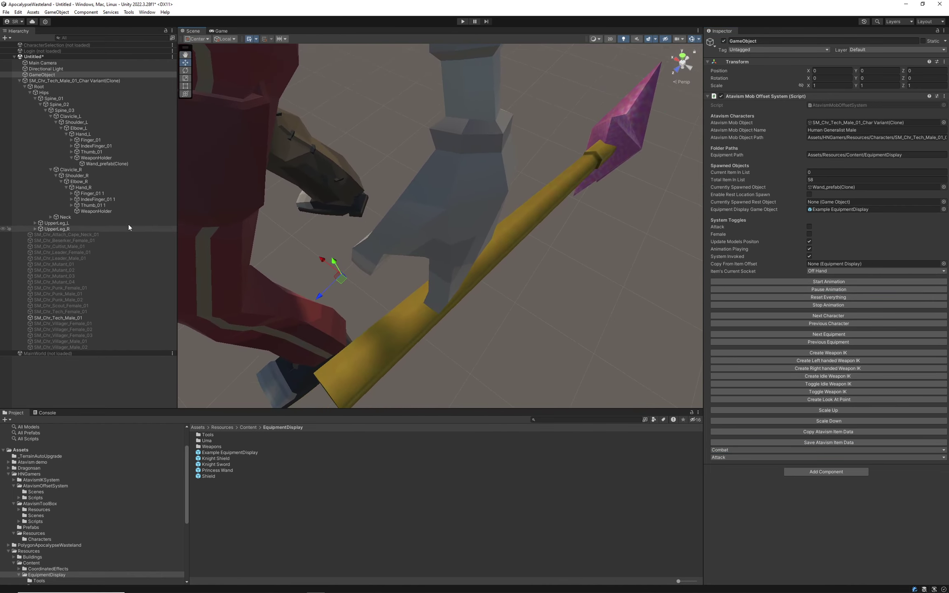
Flip the wand and slide it into the left hand's grip.
{"action": "left_click_drag", "start_coordinate": [351, 295], "coordinate": [172, 230]}
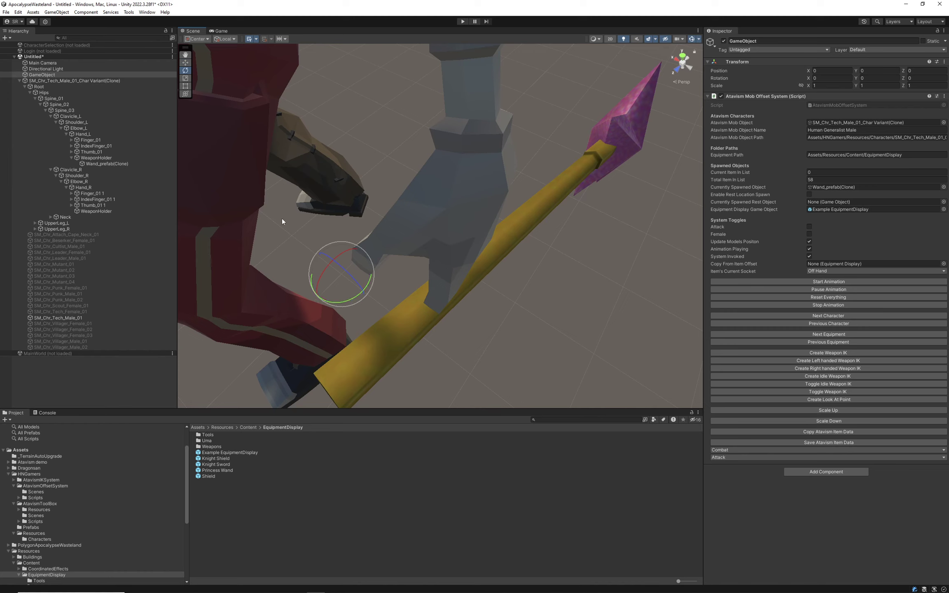
{"action": "left_click", "coordinate": [98, 164]}
{"action": "left_click_drag", "start_coordinate": [565, 216], "coordinate": [441, 229]}
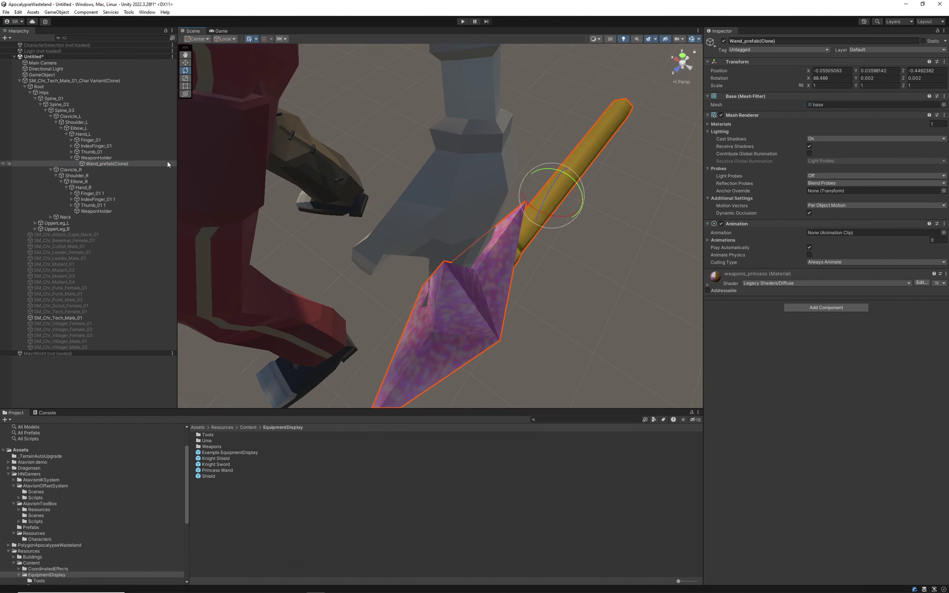
{"action": "right_click_drag", "start_coordinate": [485, 136], "coordinate": [487, 155]}
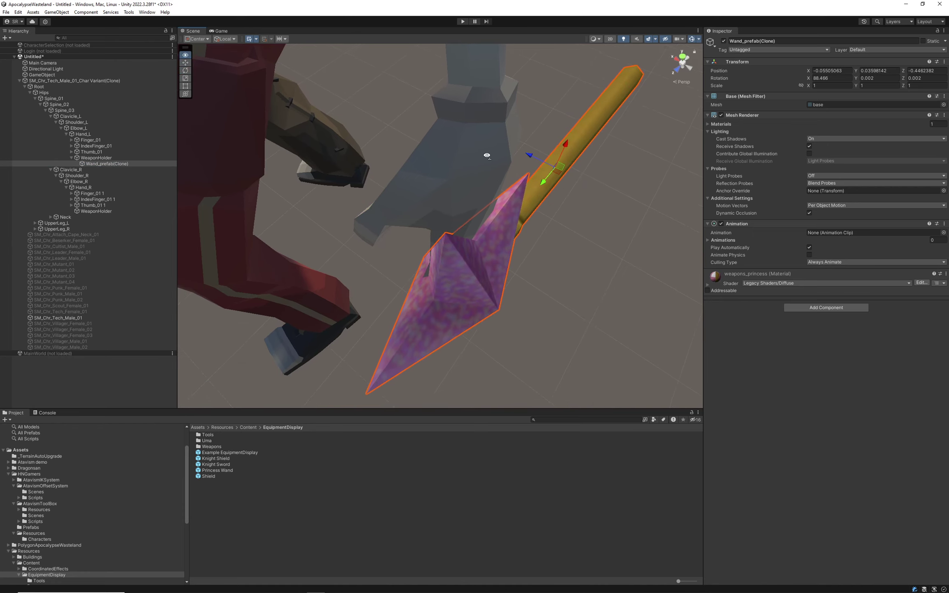
{"action": "left_click_drag", "start_coordinate": [534, 192], "coordinate": [417, 265]}
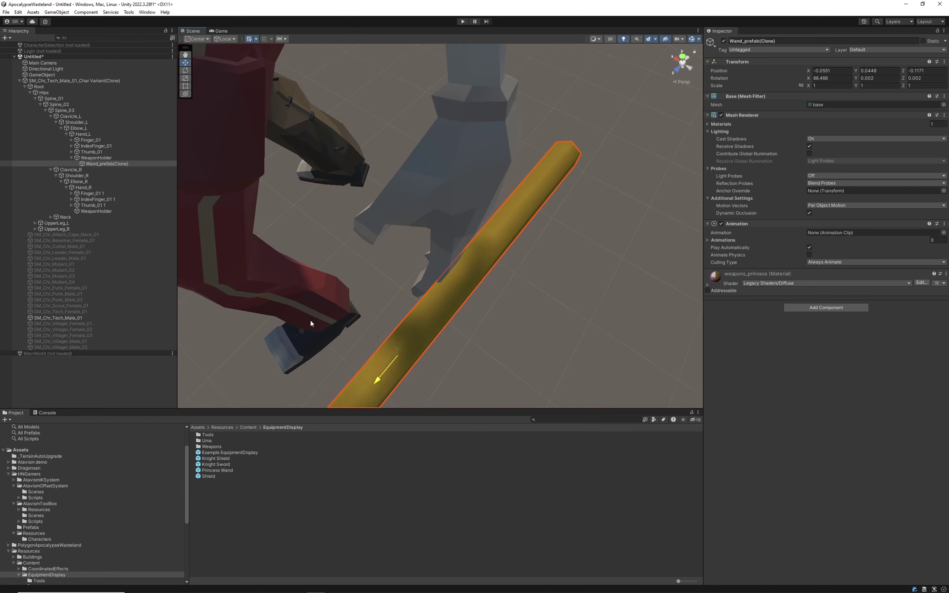
{"action": "left_click_drag", "start_coordinate": [359, 362], "coordinate": [296, 339]}
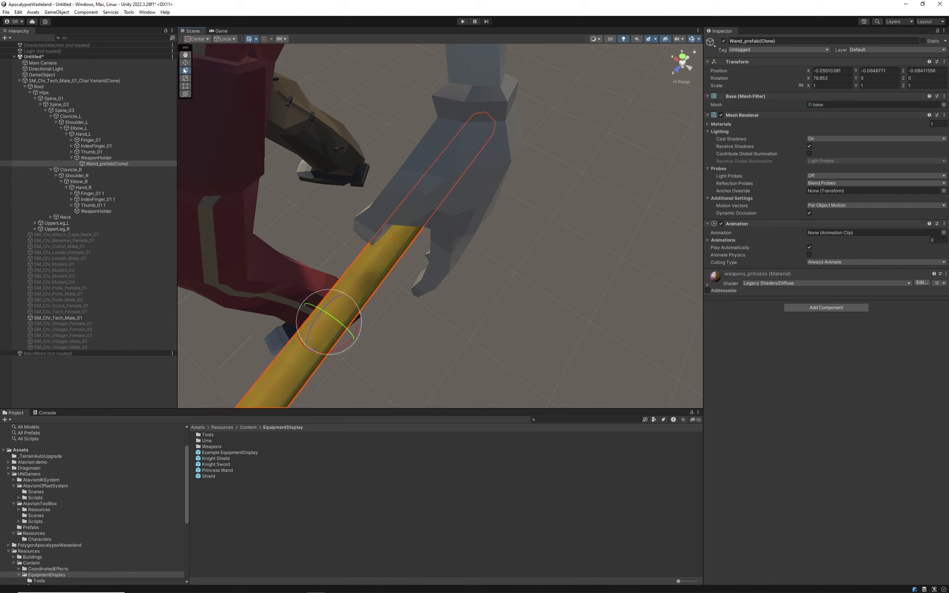
{"action": "left_click_drag", "start_coordinate": [307, 312], "coordinate": [324, 318]}
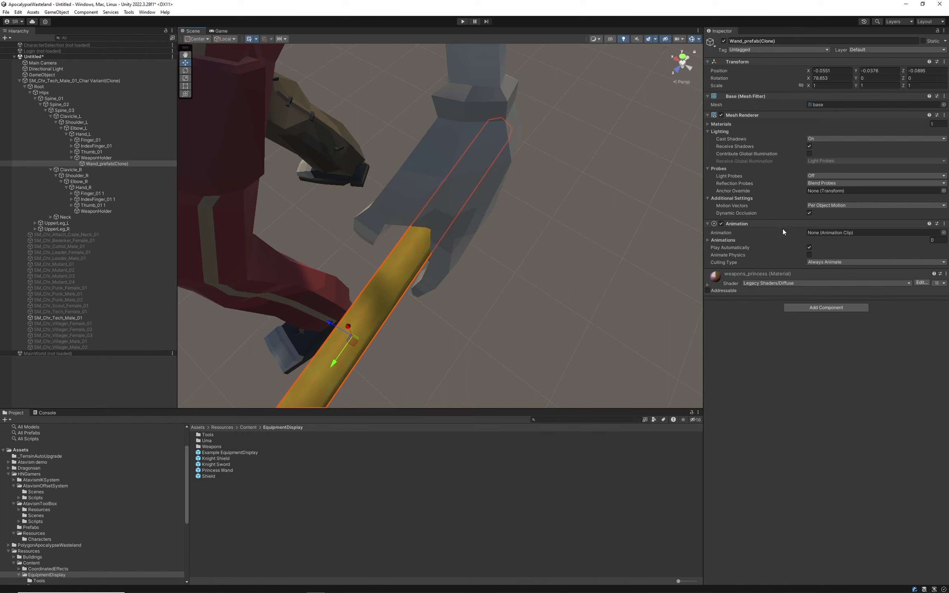
{"action": "left_click", "coordinate": [41, 75]}
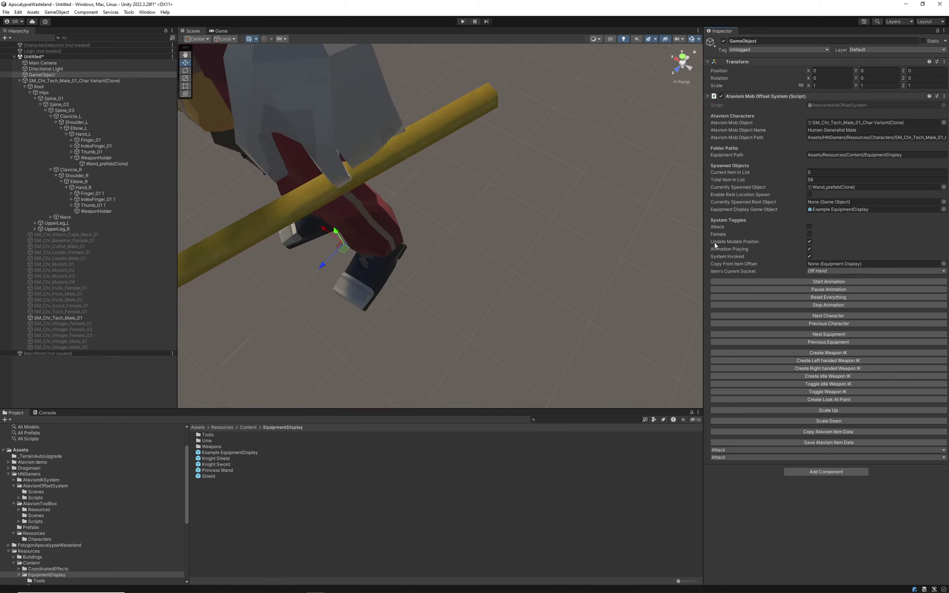
Fine-tune the wand's position and rotate it to X 79.685, Y 10.609, Z 19.374.
{"action": "right_click_drag", "start_coordinate": [477, 242], "coordinate": [548, 220]}
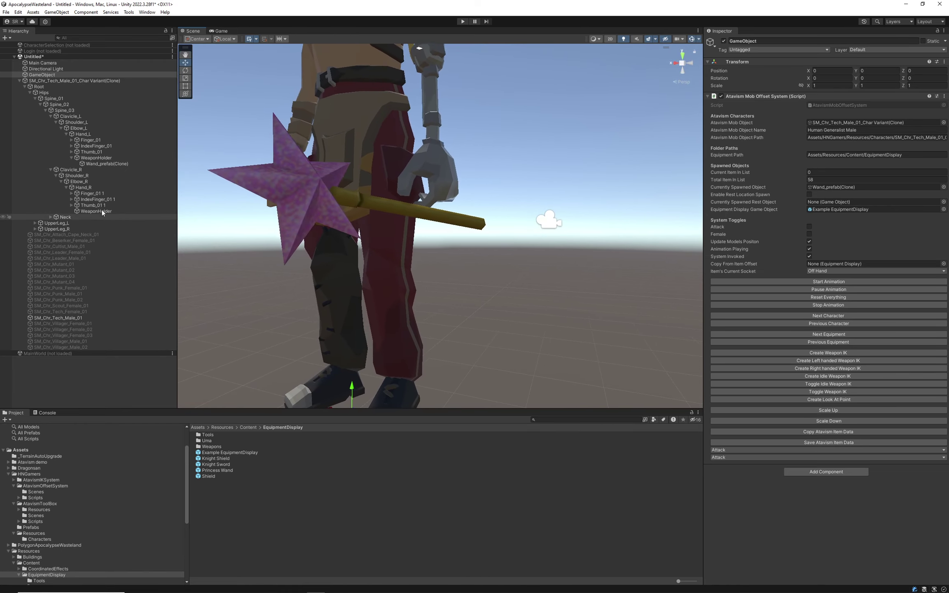
{"action": "left_click", "coordinate": [107, 163]}
{"action": "left_click_drag", "start_coordinate": [397, 185], "coordinate": [388, 163]}
{"action": "right_click_drag", "start_coordinate": [429, 193], "coordinate": [476, 226]}
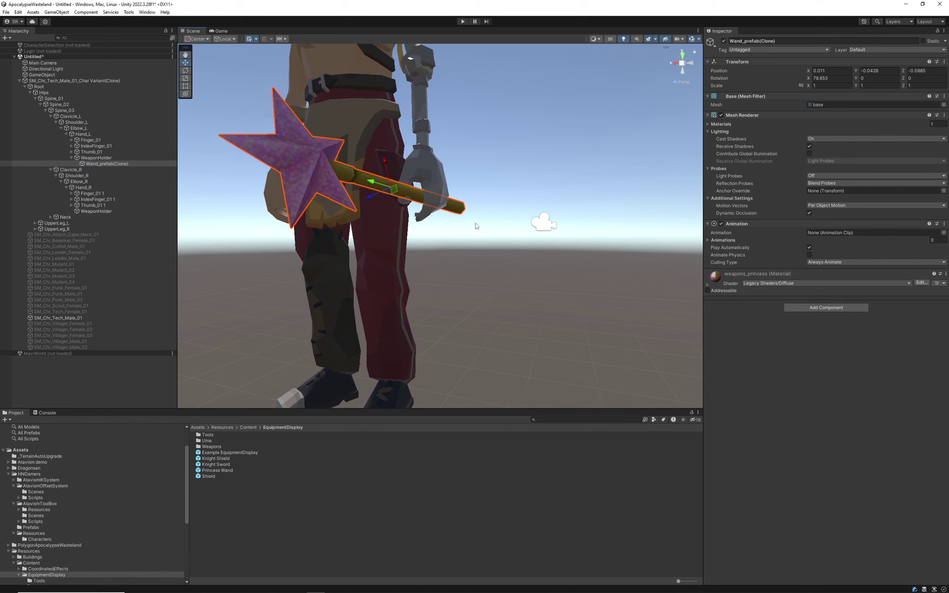
{"action": "left_click", "coordinate": [186, 70]}
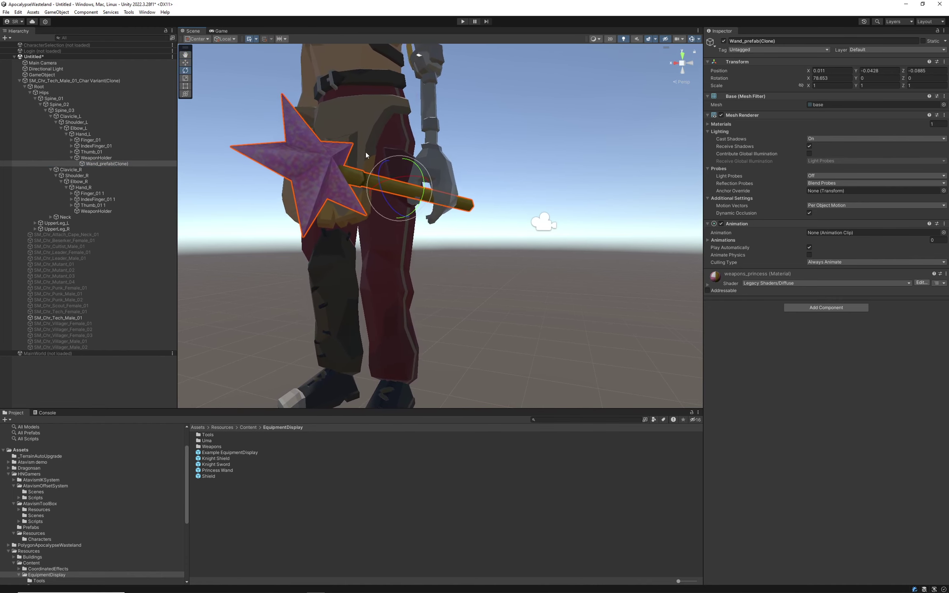
{"action": "mouse_move", "coordinate": [366, 178]}
{"action": "left_mouse_down"}
{"action": "mouse_move", "coordinate": [364, 200]}
{"action": "mouse_move", "coordinate": [386, 165]}
{"action": "mouse_move", "coordinate": [388, 175]}
{"action": "mouse_move", "coordinate": [369, 165]}
{"action": "left_mouse_up"}
{"action": "key", "text": "ctrl+z"}
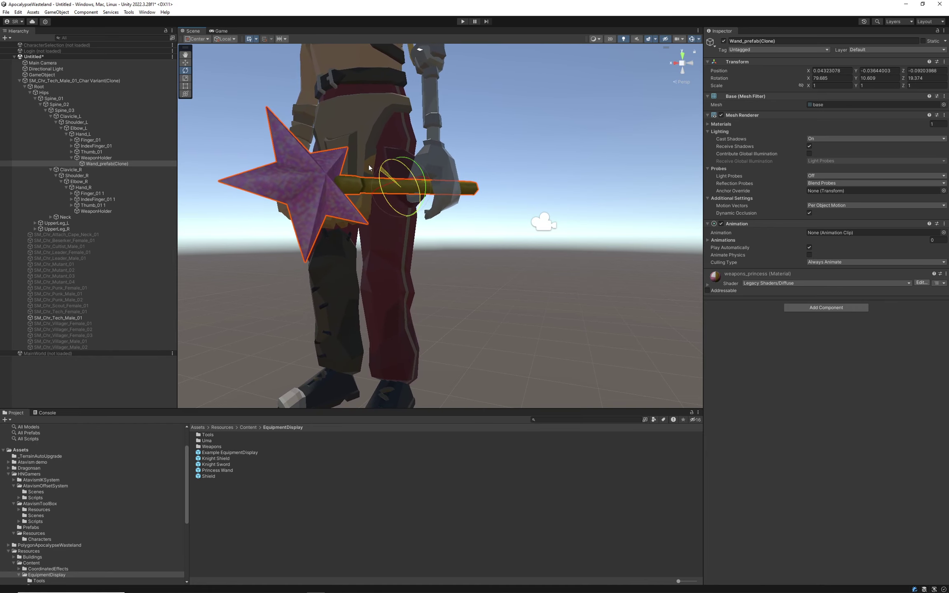
{"action": "mouse_move", "coordinate": [463, 118]}
{"action": "left_mouse_down", "text": "alt"}
{"action": "mouse_move", "coordinate": [506, 153]}
{"action": "mouse_move", "coordinate": [282, 148]}
{"action": "mouse_move", "coordinate": [248, 163]}
{"action": "mouse_move", "coordinate": [405, 159]}
{"action": "mouse_move", "coordinate": [490, 120]}
{"action": "mouse_move", "coordinate": [474, 117]}
{"action": "left_mouse_up", "text": "alt"}
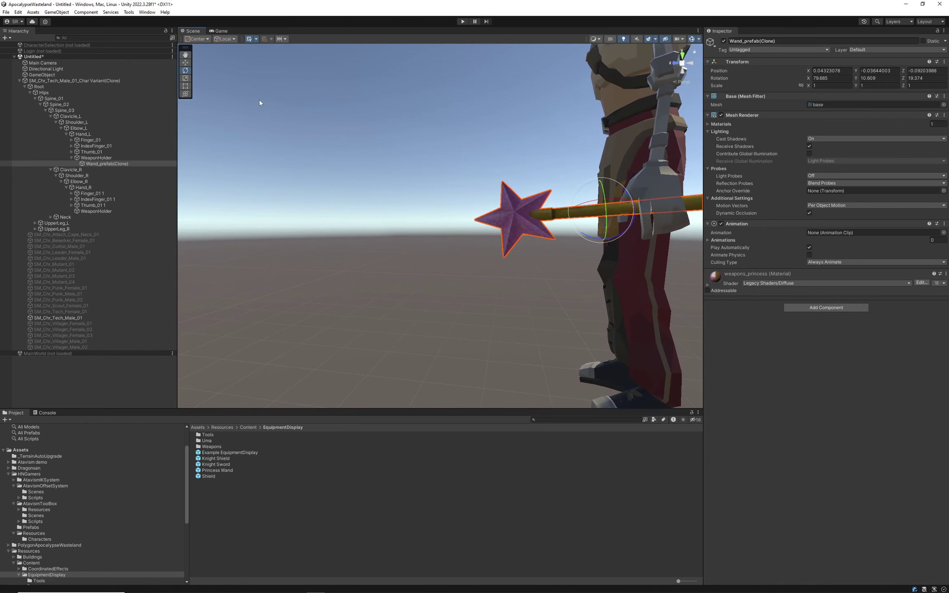
Move the wand back to the Main Hand socket.
{"action": "left_click", "coordinate": [45, 74]}
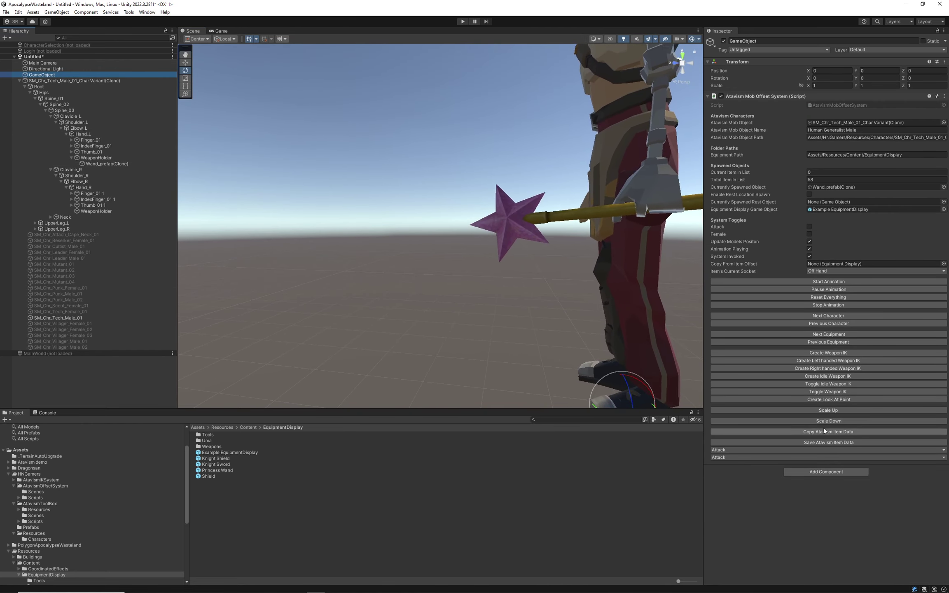
{"action": "left_click_drag", "start_coordinate": [525, 344], "coordinate": [437, 259], "text": "alt"}
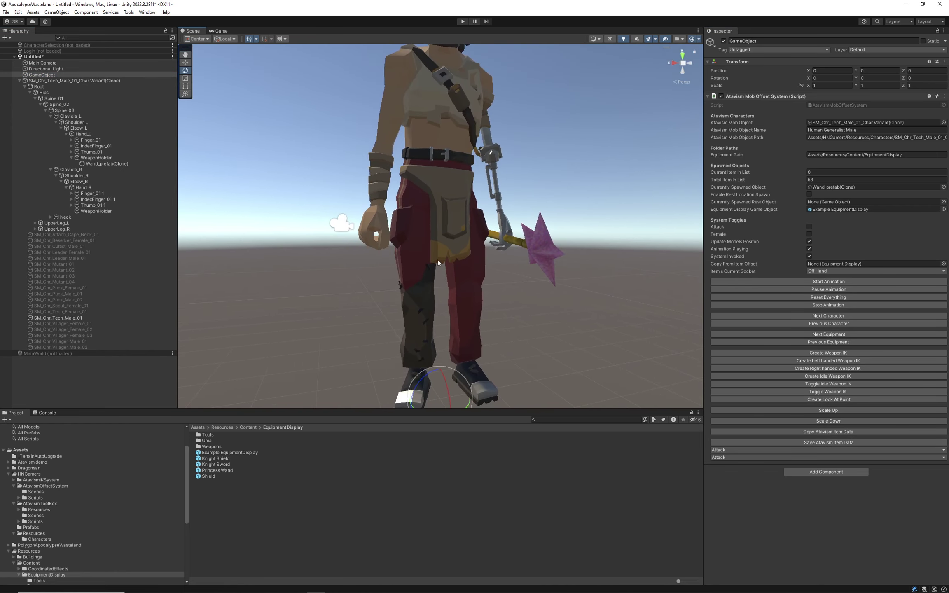
{"action": "left_click", "coordinate": [817, 272]}
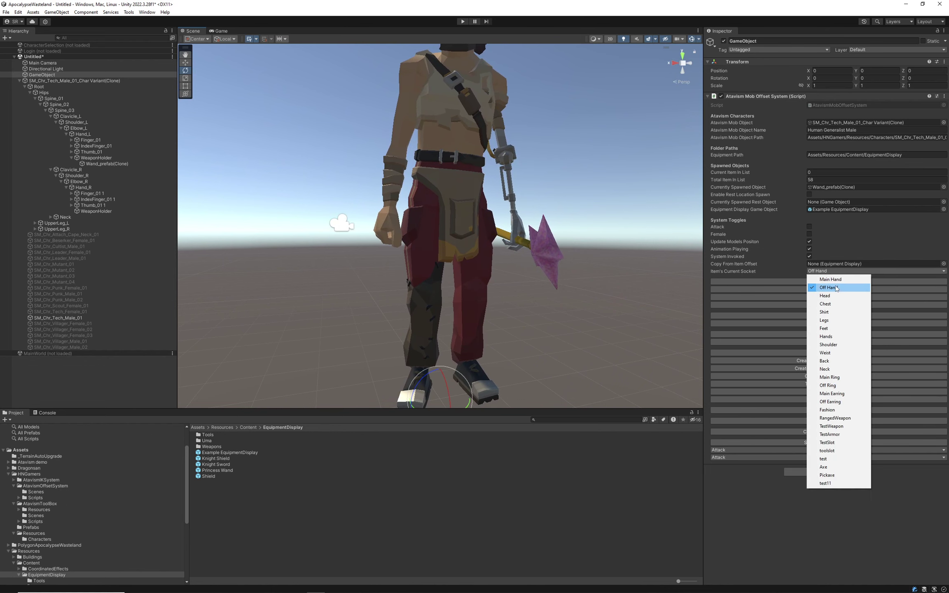
{"action": "left_click", "coordinate": [829, 279]}
{"action": "scroll", "coordinate": [300, 281], "scroll_direction": "down", "scroll_amount": 8}
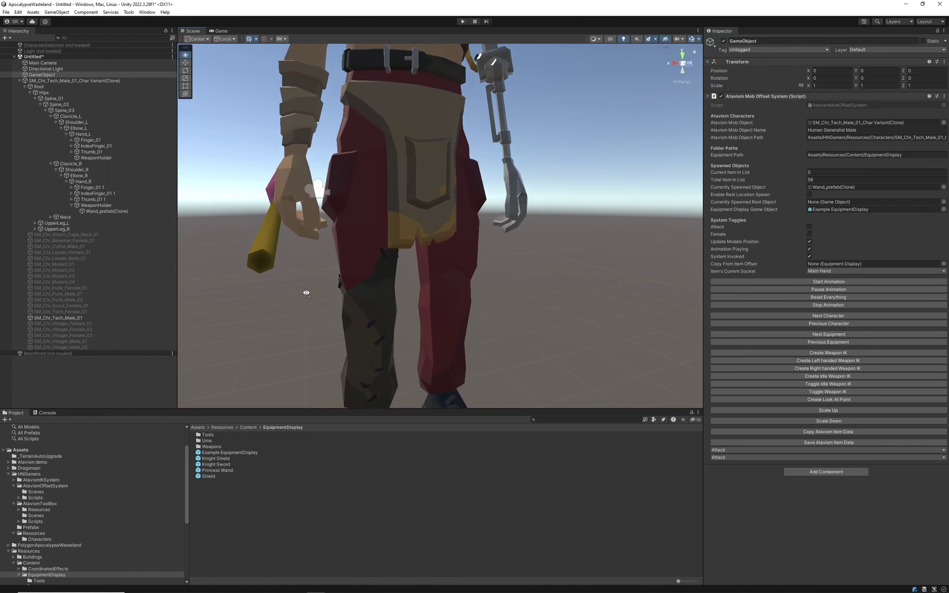
{"action": "scroll", "coordinate": [257, 238], "scroll_direction": "down", "scroll_amount": 3}
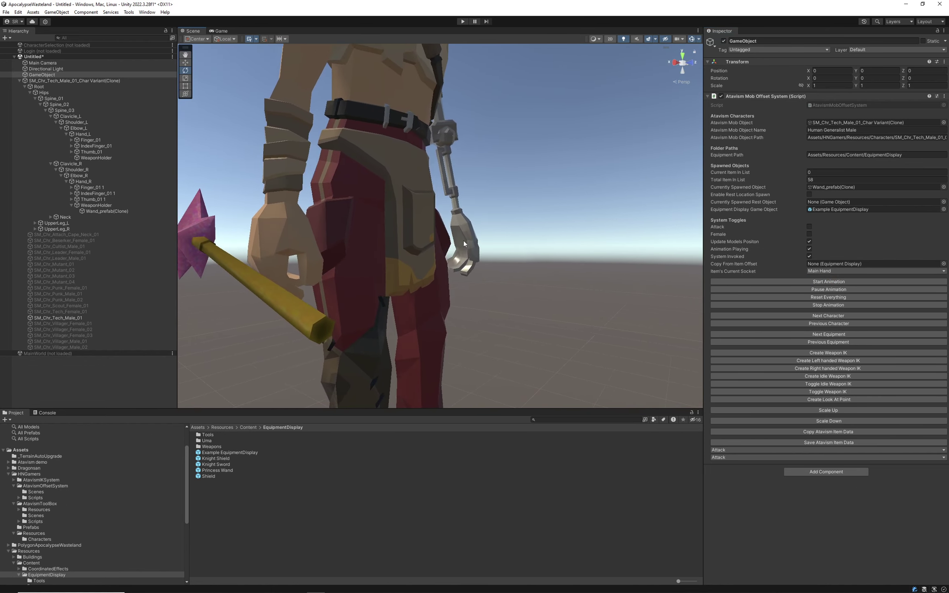
{"action": "scroll", "coordinate": [447, 255], "scroll_direction": "up", "scroll_amount": 5}
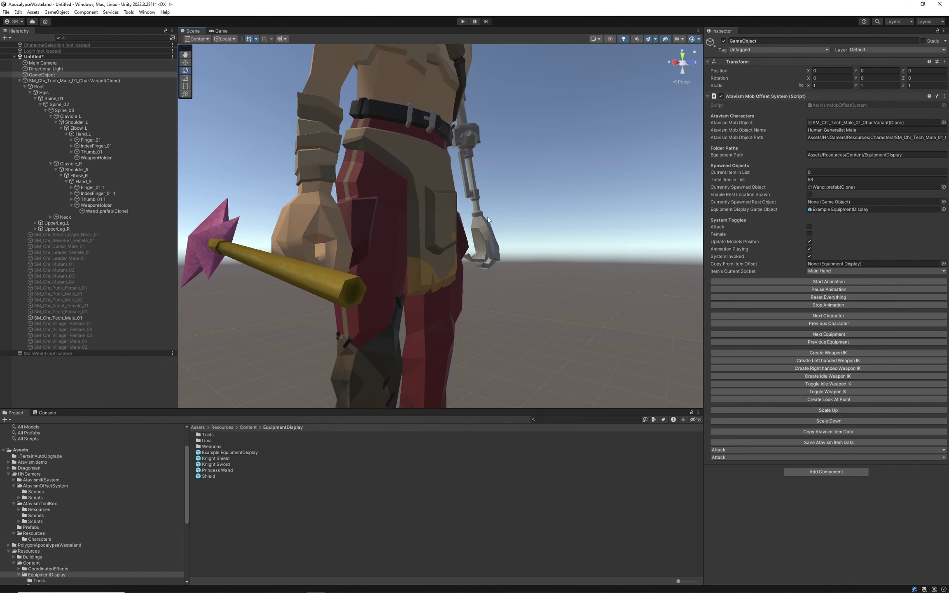
Enable Rest Location Spawn, then cycle to the next character and back to Tech Male.
{"action": "left_click", "coordinate": [809, 194]}
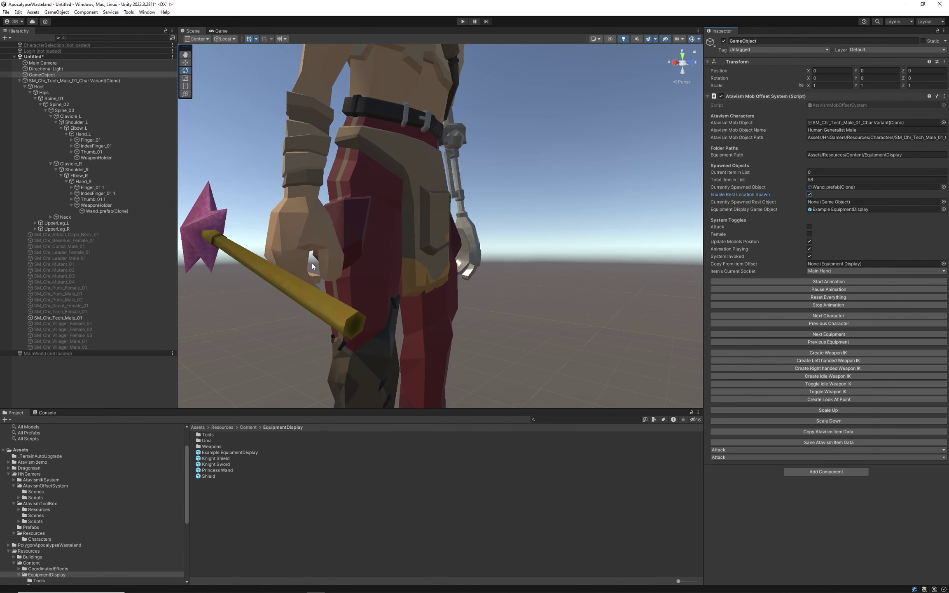
{"action": "left_click", "coordinate": [834, 316]}
{"action": "left_click", "coordinate": [831, 324]}
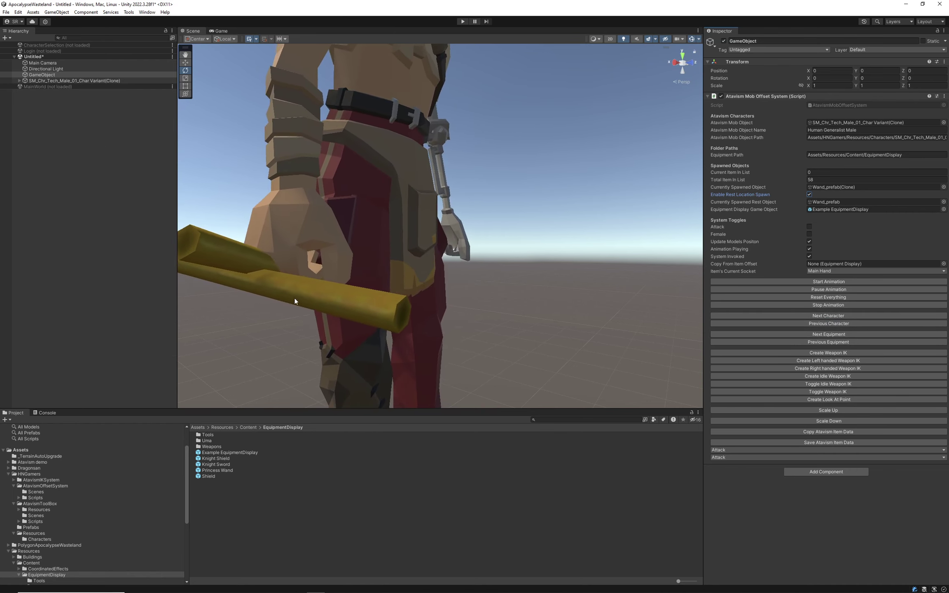
Open the Example EquipmentDisplay prefab to view its Male and Female Main Hand definitions.
{"action": "scroll", "coordinate": [294, 299], "scroll_direction": "down", "scroll_amount": 3}
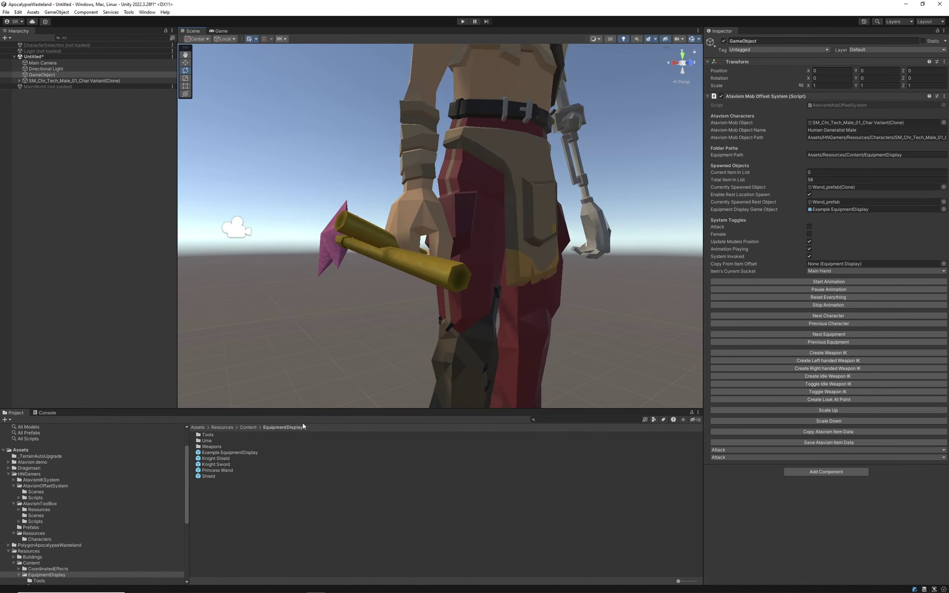
{"action": "left_click", "coordinate": [834, 209]}
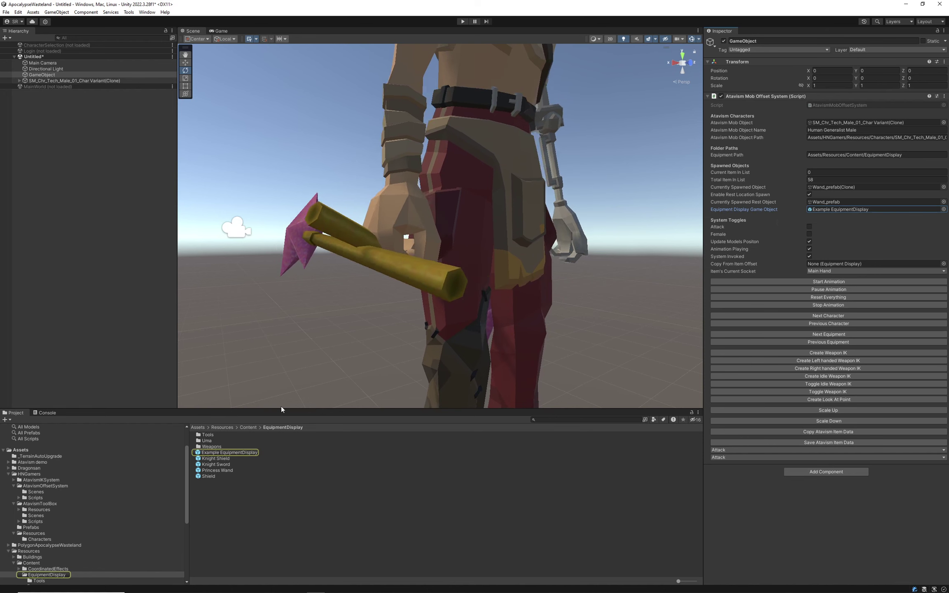
{"action": "left_click", "coordinate": [247, 452]}
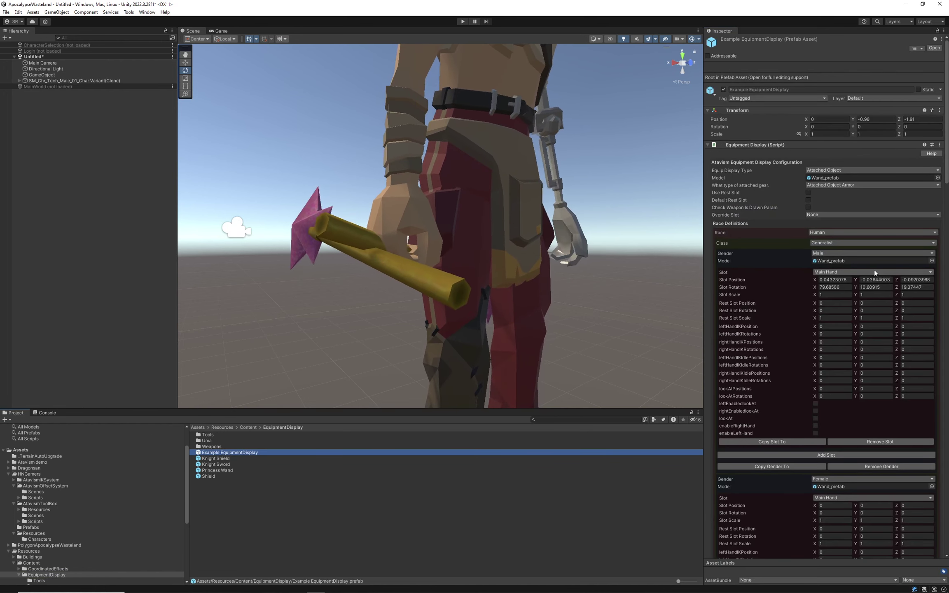
Toggle enableRightHand for the Male definition and keep its slot on Main Hand.
{"action": "scroll", "coordinate": [875, 273], "scroll_direction": "down", "scroll_amount": 2}
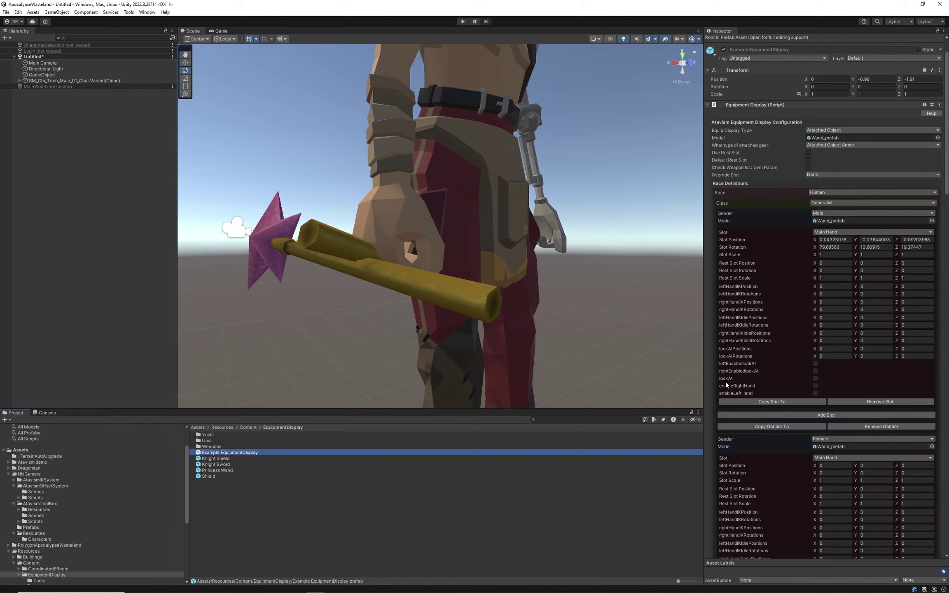
{"action": "left_click", "coordinate": [816, 386]}
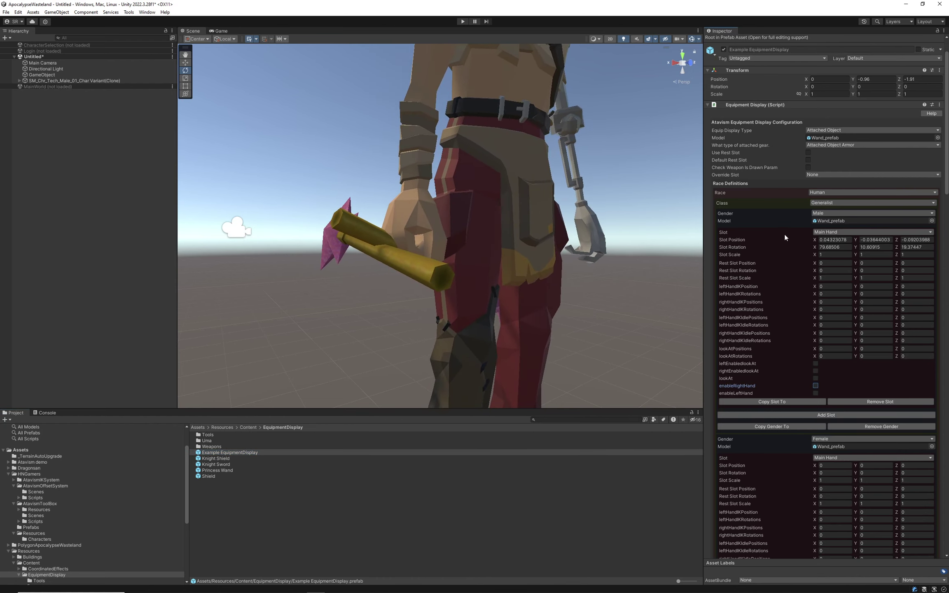
{"action": "left_click", "coordinate": [819, 233]}
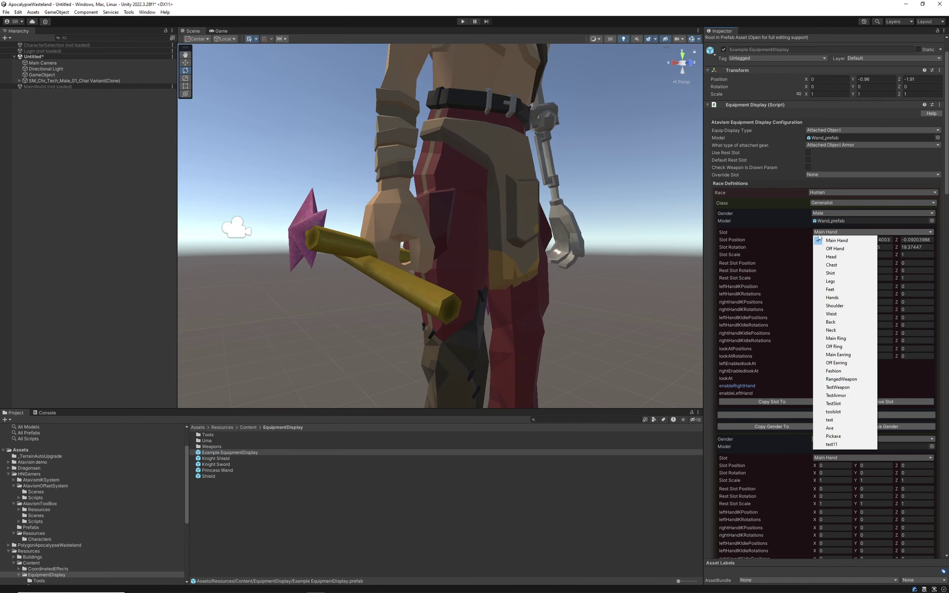
{"action": "left_click", "coordinate": [784, 262]}
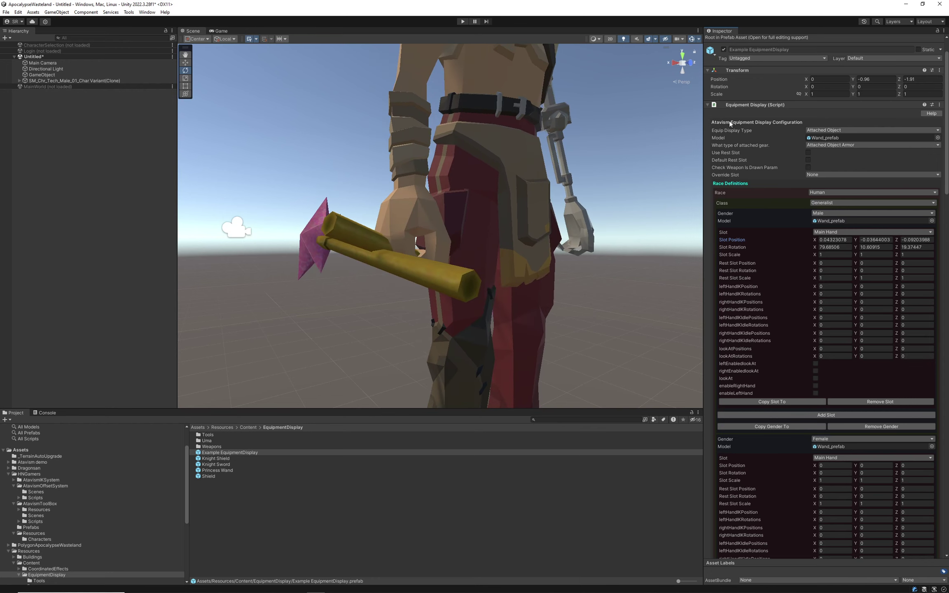
Select the Tech Male character clone and orbit to see the wand at its right hip.
{"action": "left_click", "coordinate": [79, 80]}
{"action": "mouse_move", "coordinate": [359, 235]}
{"action": "left_mouse_down", "text": "alt"}
{"action": "mouse_move", "coordinate": [369, 239]}
{"action": "mouse_move", "coordinate": [314, 195]}
{"action": "mouse_move", "coordinate": [457, 238]}
{"action": "mouse_move", "coordinate": [514, 280]}
{"action": "mouse_move", "coordinate": [511, 392]}
{"action": "mouse_move", "coordinate": [532, 209]}
{"action": "mouse_move", "coordinate": [354, 99]}
{"action": "left_mouse_up", "text": "alt"}
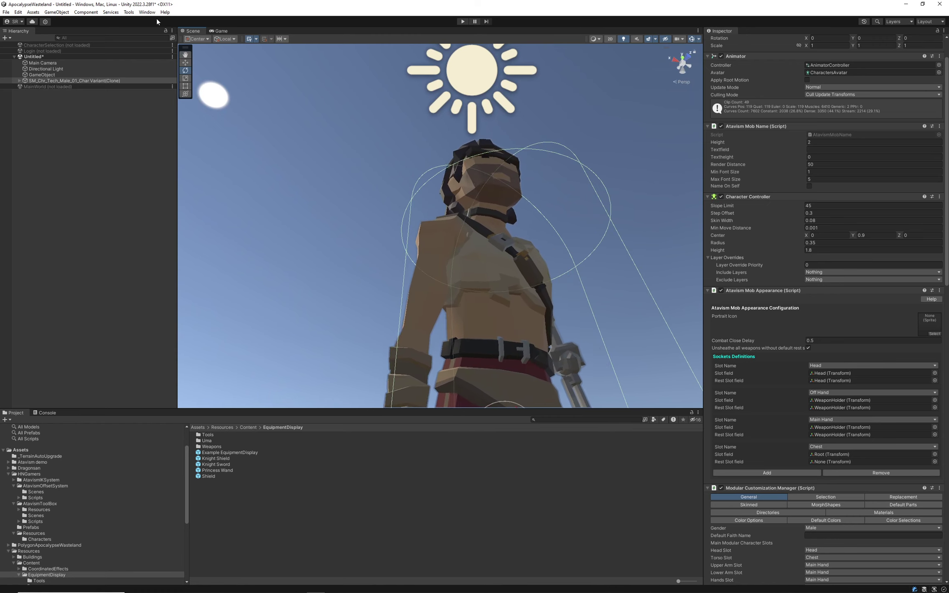
{"action": "left_click", "coordinate": [129, 12]}
{"action": "mouse_move", "coordinate": [158, 15]}
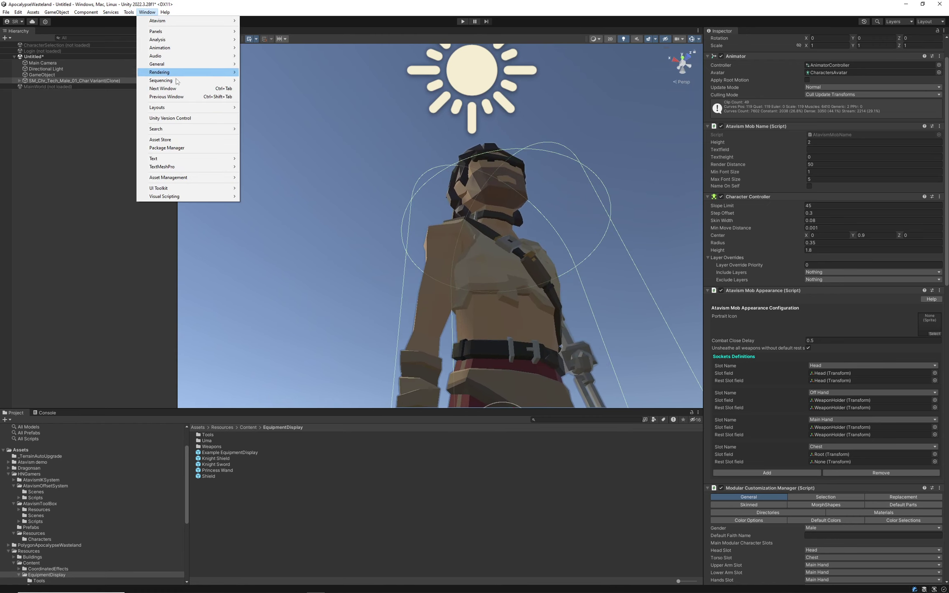
{"action": "left_click", "coordinate": [436, 135]}
{"action": "left_click_drag", "start_coordinate": [436, 135], "coordinate": [462, 340], "text": "alt"}
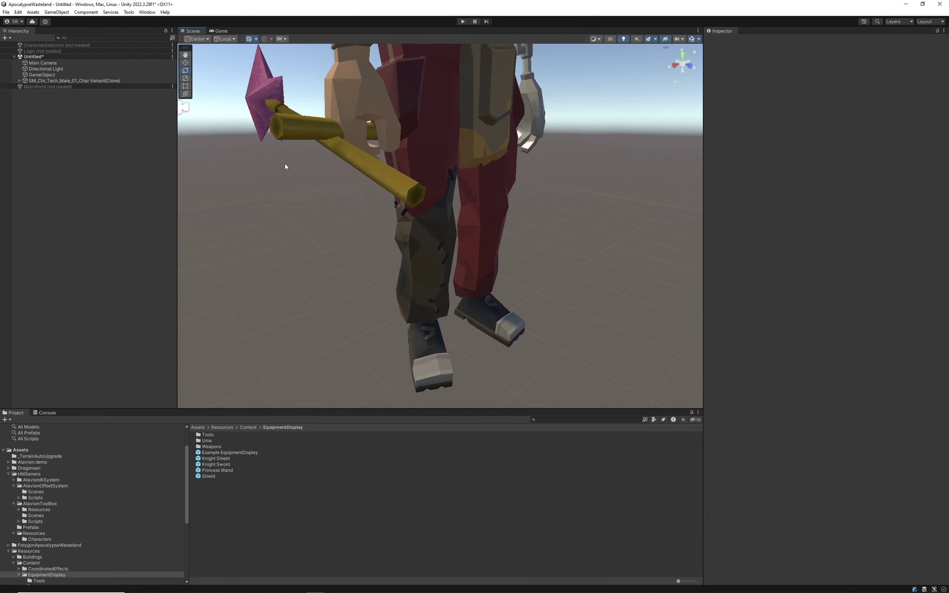
{"action": "left_click", "coordinate": [103, 81]}
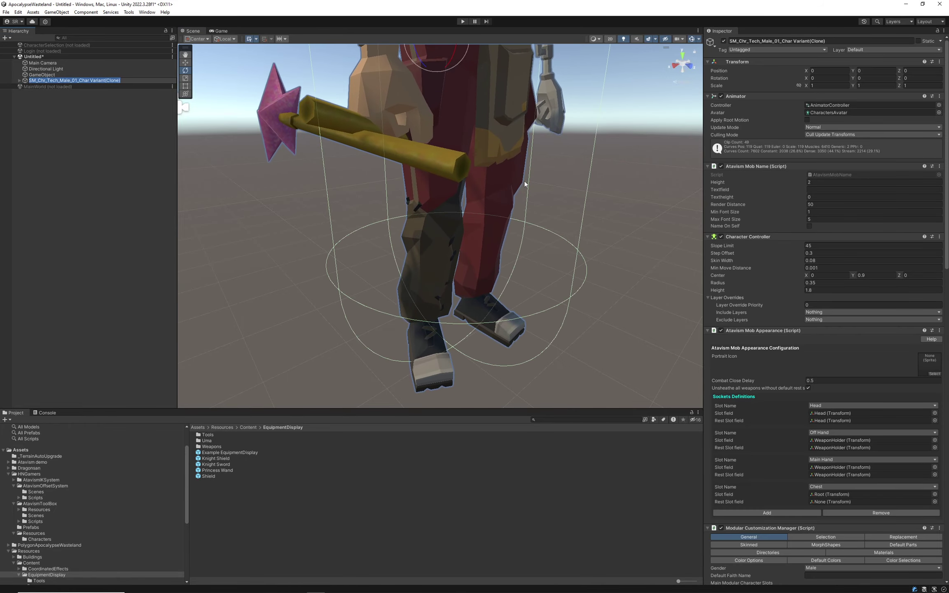
{"action": "left_click_drag", "start_coordinate": [524, 181], "coordinate": [62, 87], "text": "alt"}
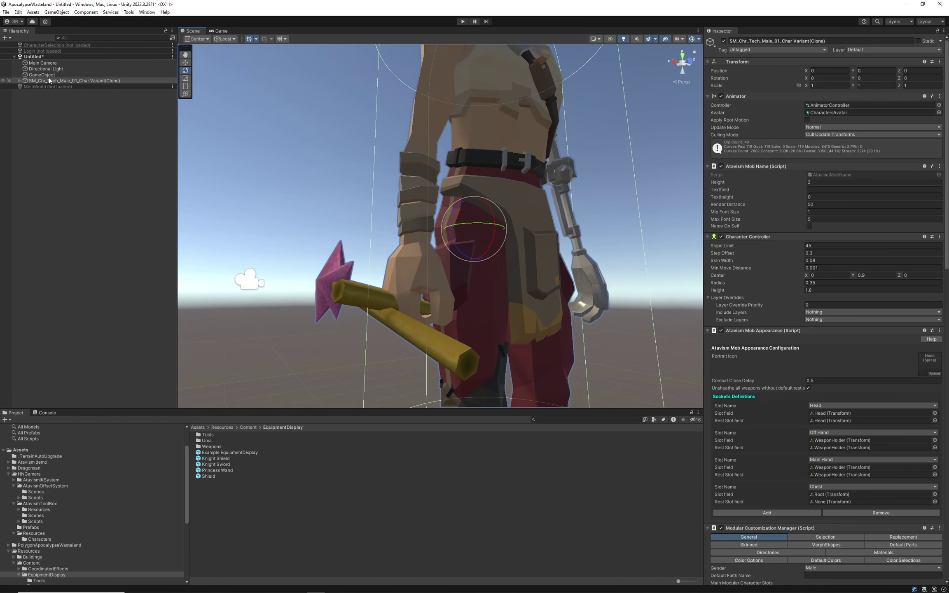
Switch the item's current socket from Main Hand to Off Hand and frame the wands at the left hip.
{"action": "left_click", "coordinate": [49, 76]}
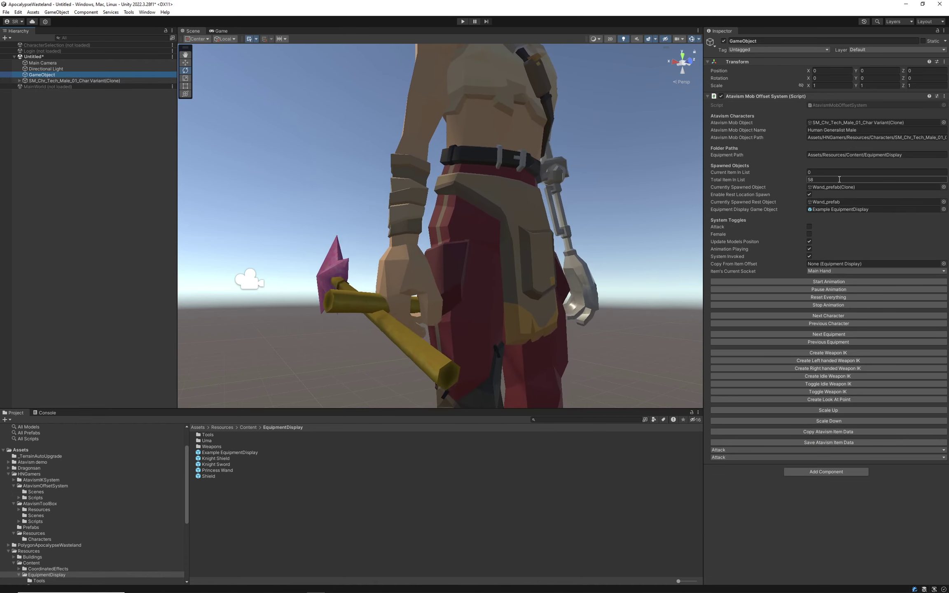
{"action": "left_click", "coordinate": [820, 271]}
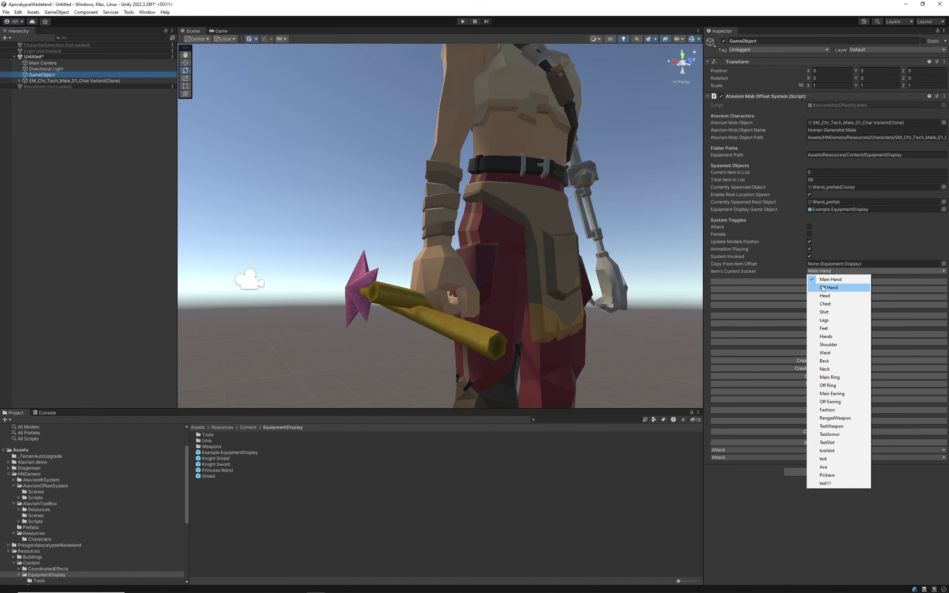
{"action": "left_click", "coordinate": [793, 269]}
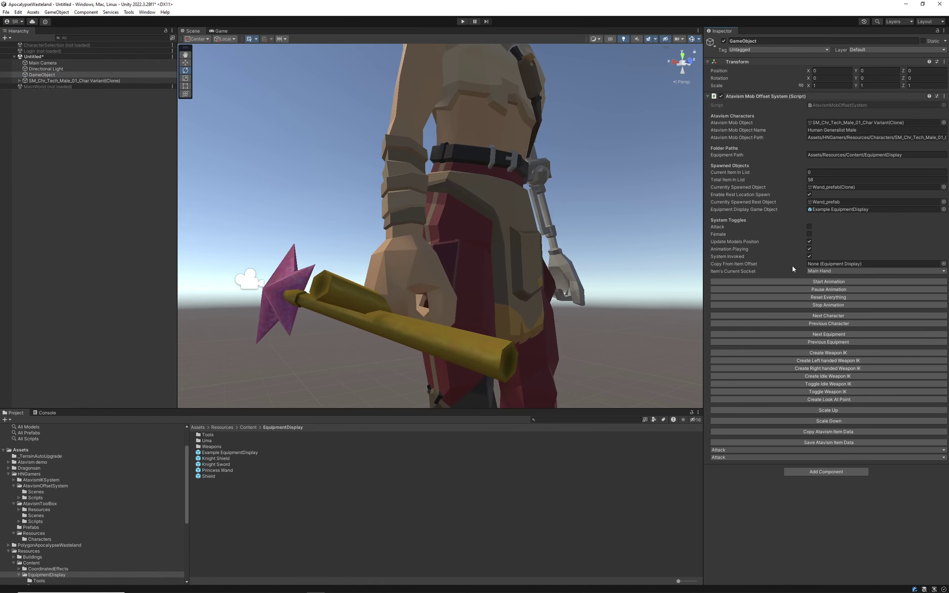
{"action": "left_click", "coordinate": [816, 271]}
{"action": "left_click", "coordinate": [828, 286]}
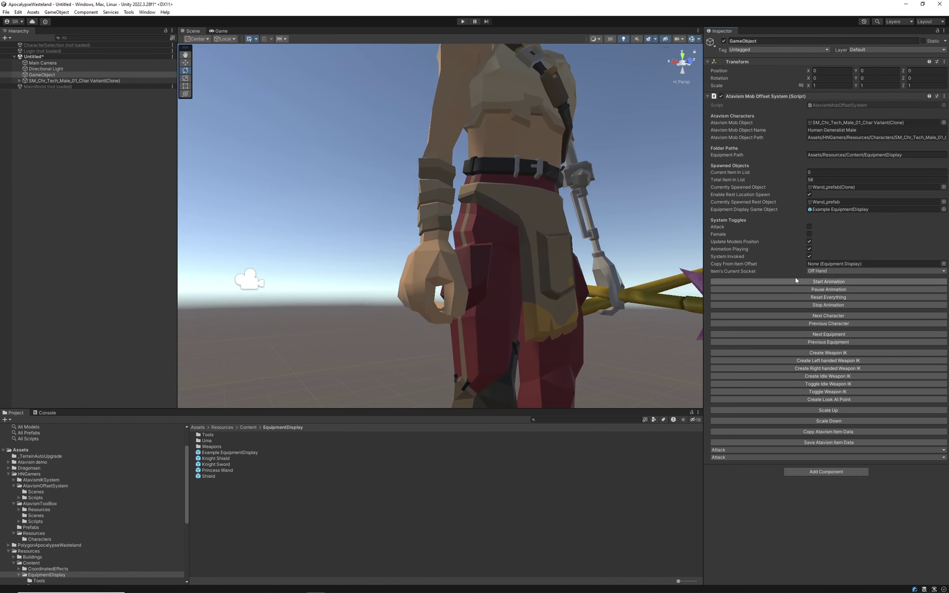
{"action": "right_click_drag", "start_coordinate": [489, 241], "coordinate": [548, 278]}
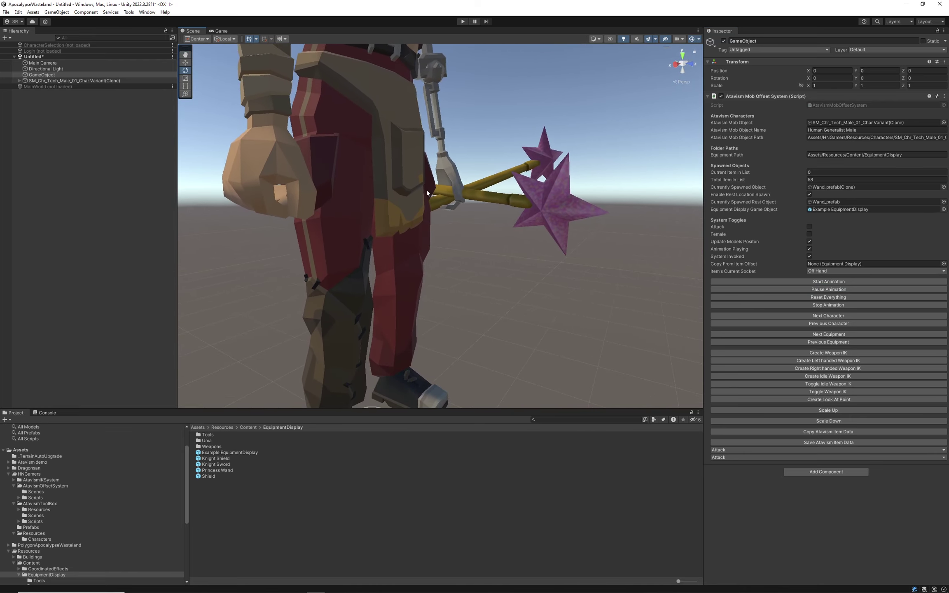
{"action": "right_click_drag", "start_coordinate": [486, 193], "coordinate": [478, 228]}
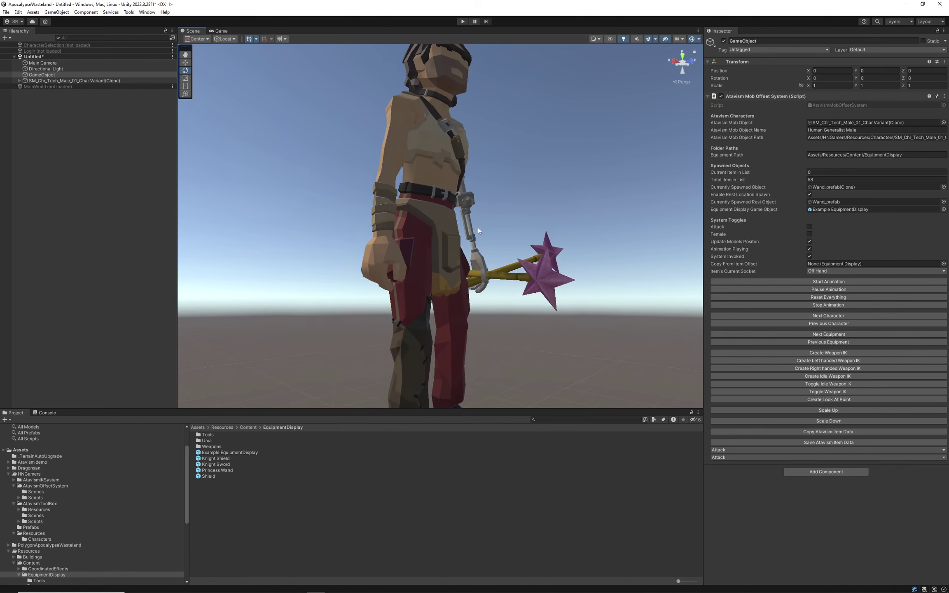
{"action": "scroll", "coordinate": [474, 223], "scroll_direction": "down", "scroll_amount": 5}
{"action": "scroll", "coordinate": [473, 190], "scroll_direction": "up", "scroll_amount": 6}
{"action": "scroll", "coordinate": [488, 208], "scroll_direction": "down", "scroll_amount": 6}
{"action": "scroll", "coordinate": [399, 222], "scroll_direction": "up", "scroll_amount": 3}
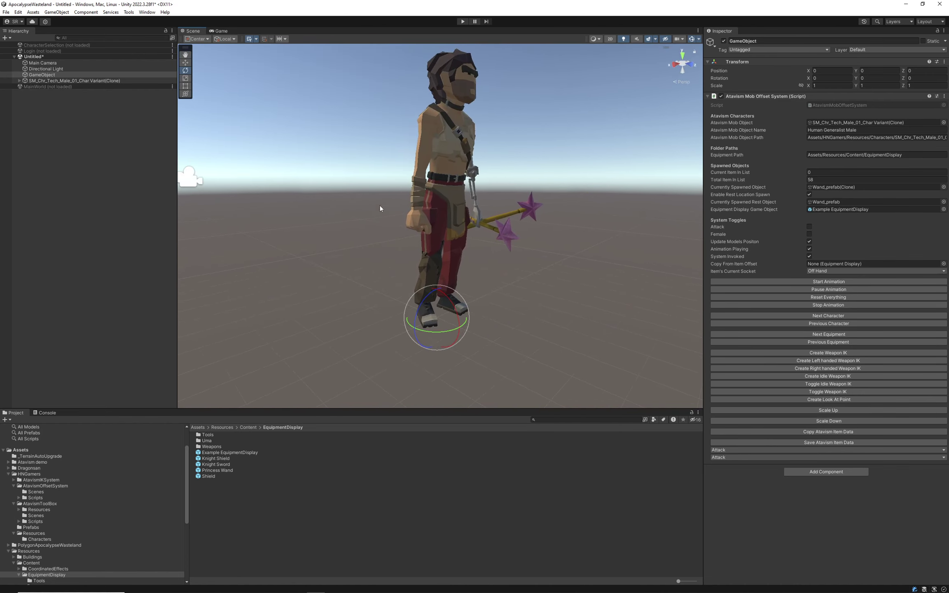
Select the Tech Male clone and show its Modular Customization Manager Selection categories and socket definitions.
{"action": "left_click", "coordinate": [58, 81]}
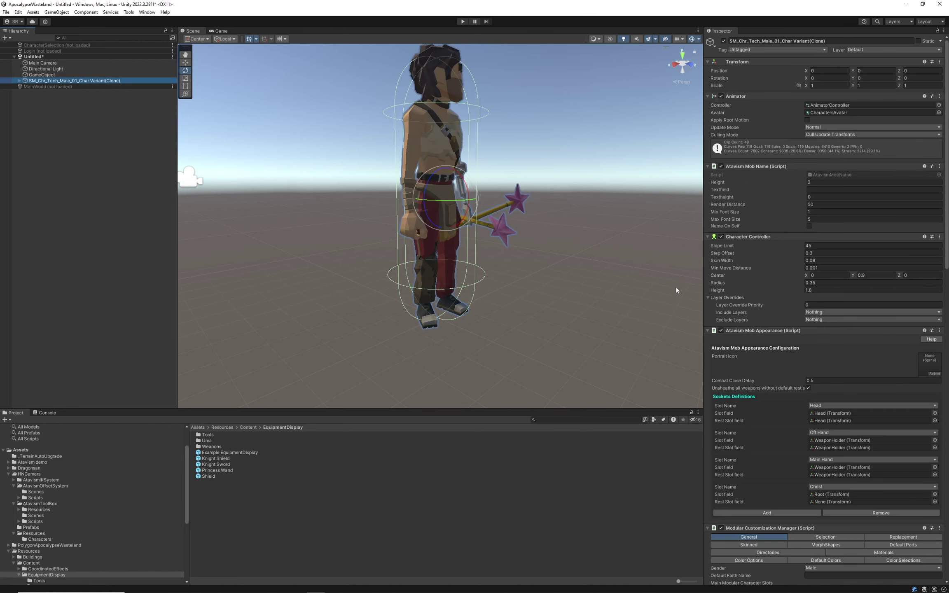
{"action": "scroll", "coordinate": [776, 254], "scroll_direction": "down", "scroll_amount": 3}
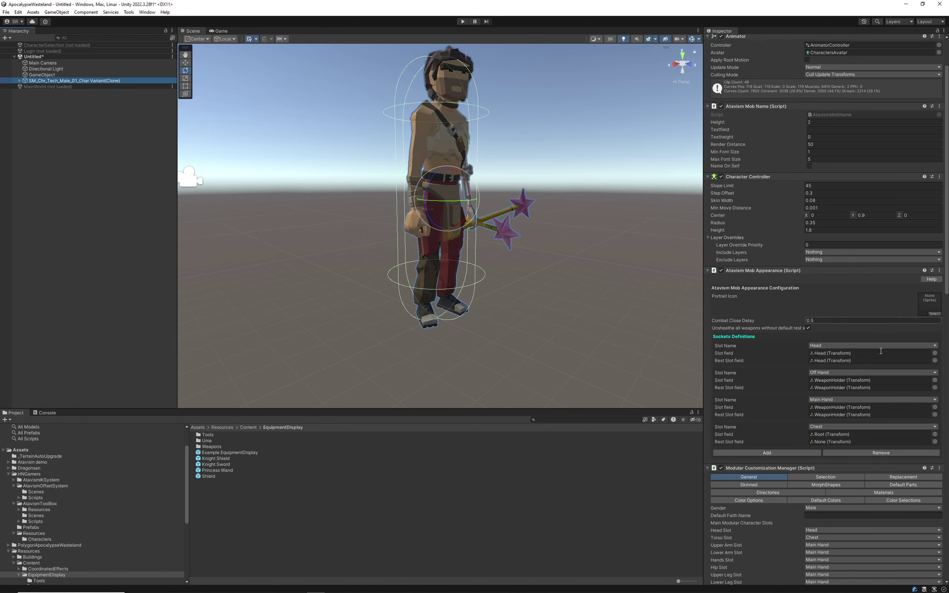
{"action": "scroll", "coordinate": [882, 362], "scroll_direction": "down", "scroll_amount": 2}
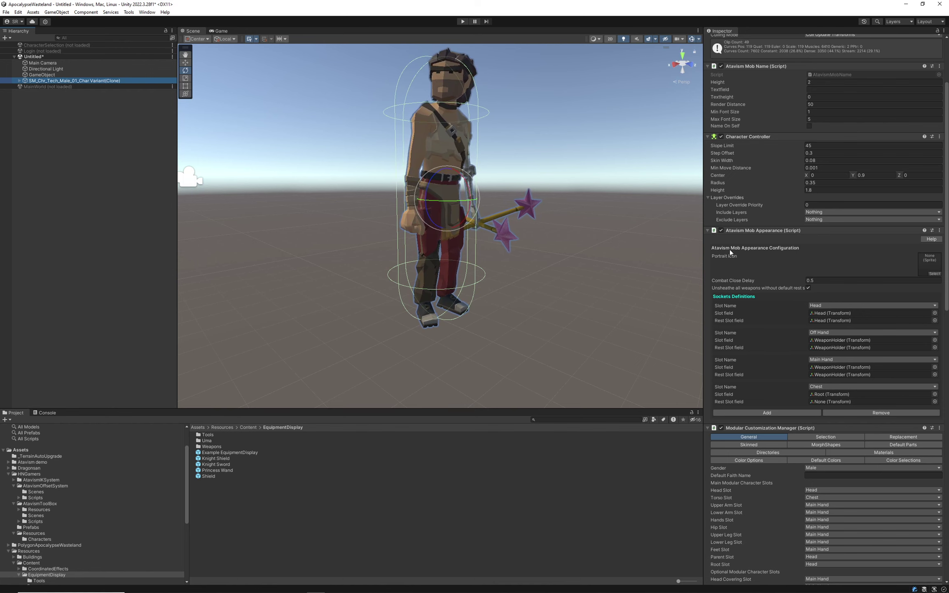
{"action": "left_click", "coordinate": [931, 255]}
{"action": "scroll", "coordinate": [886, 280], "scroll_direction": "down", "scroll_amount": 5}
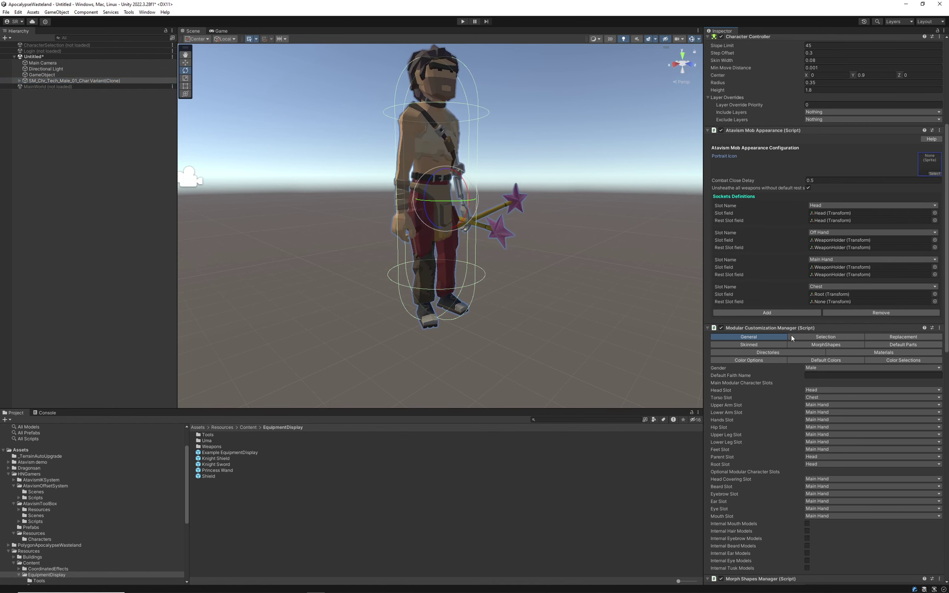
{"action": "left_click", "coordinate": [832, 336]}
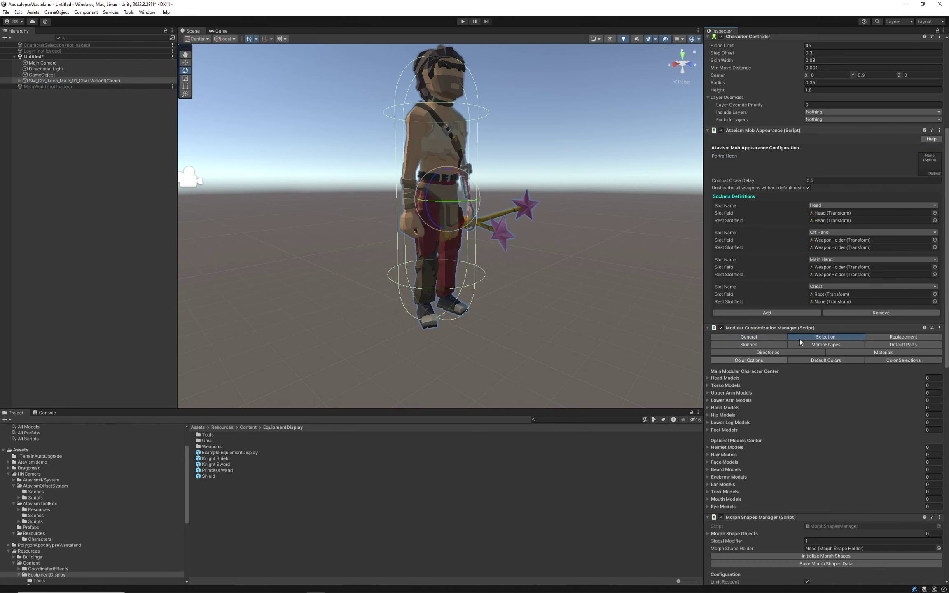
{"action": "scroll", "coordinate": [772, 357], "scroll_direction": "down", "scroll_amount": 5}
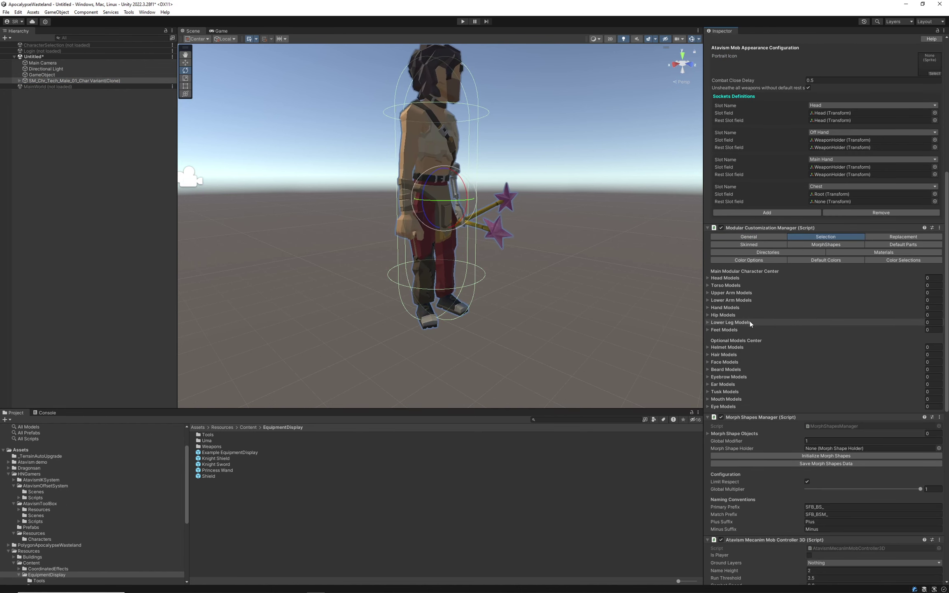
{"action": "scroll", "coordinate": [797, 373], "scroll_direction": "down", "scroll_amount": 6}
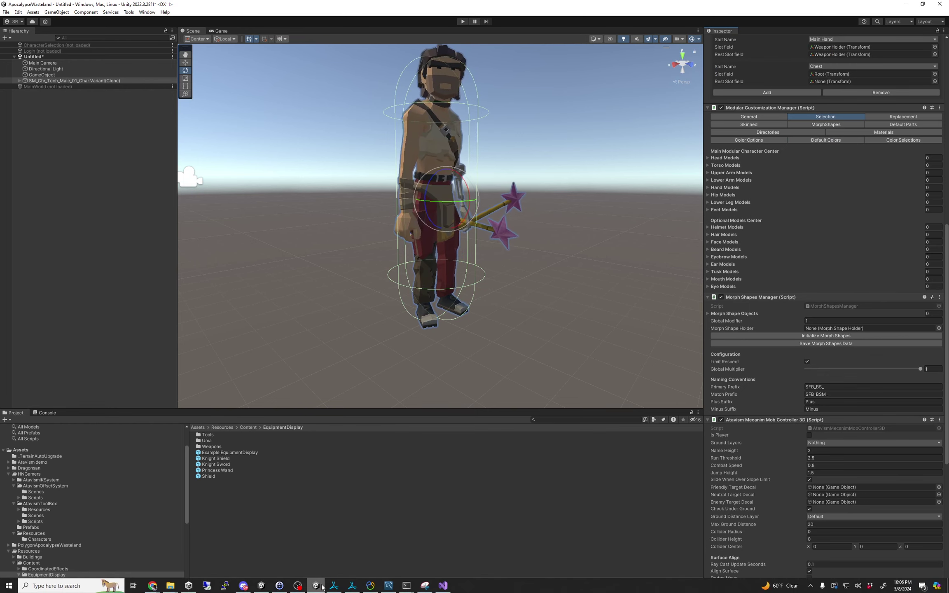
{"action": "mouse_move", "coordinate": [242, 586]}
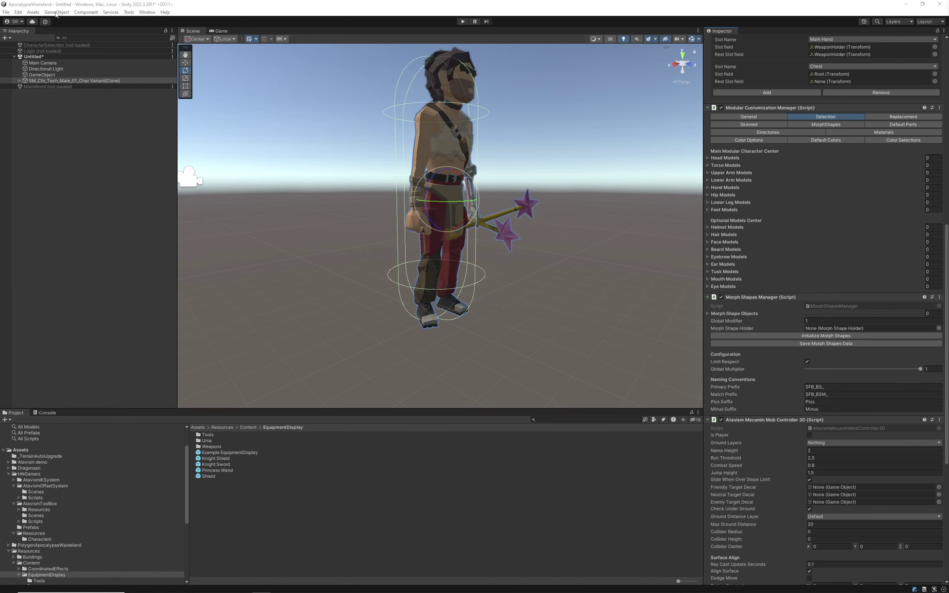
Load the Login scene, remove Untitled without saving, and enter play mode.
{"action": "right_click", "coordinate": [36, 51]}
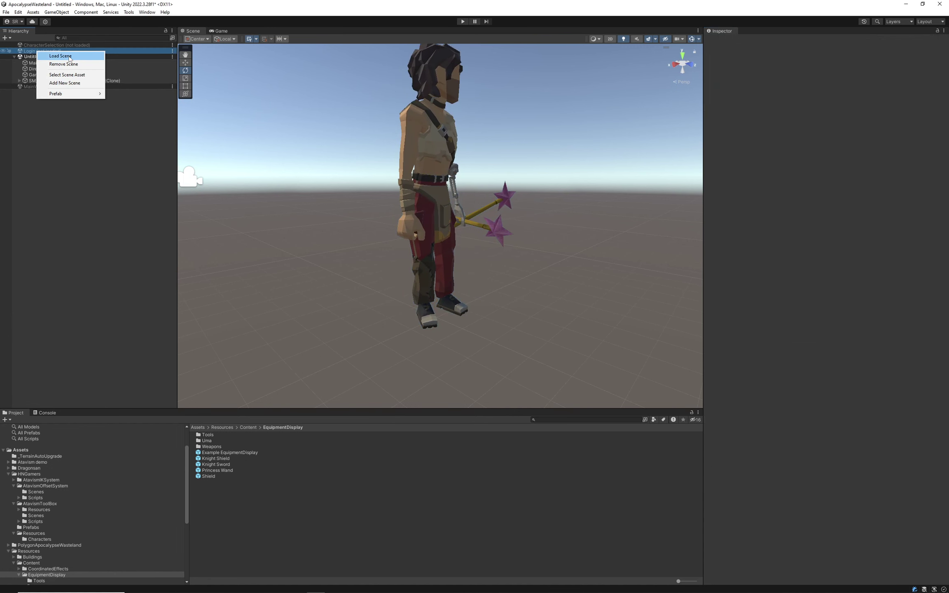
{"action": "left_click", "coordinate": [68, 58]}
{"action": "right_click", "coordinate": [40, 87]}
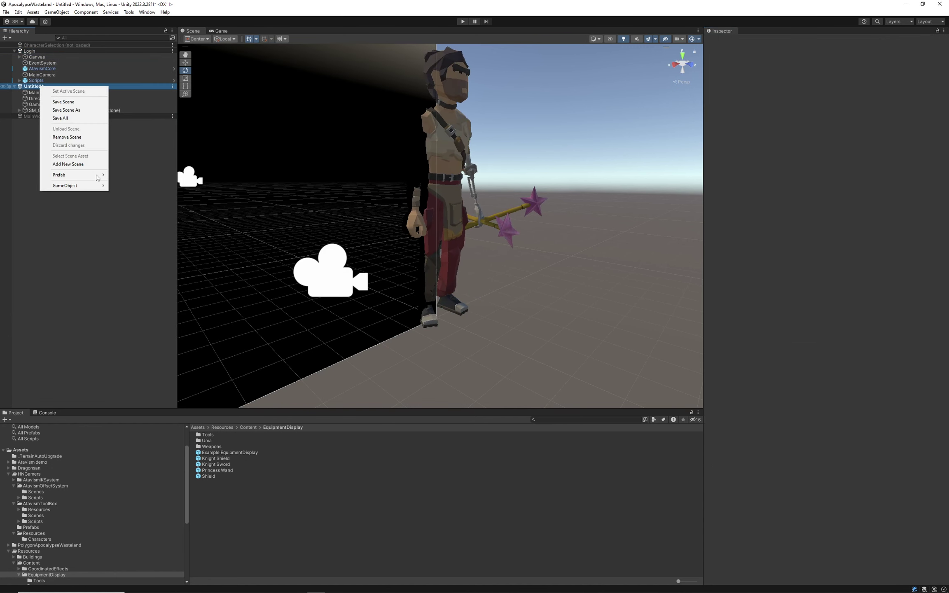
{"action": "left_click", "coordinate": [66, 138]}
{"action": "left_click", "coordinate": [496, 316]}
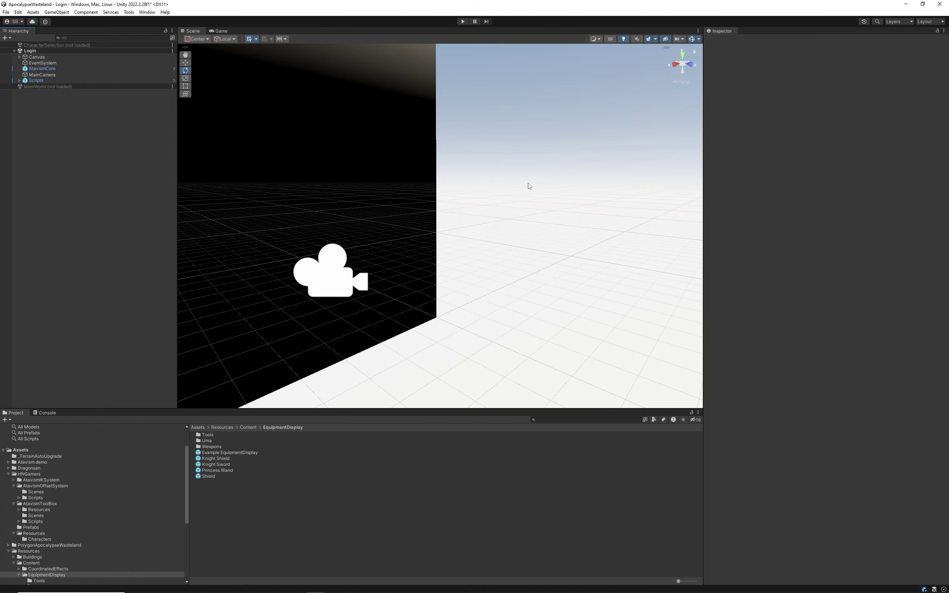
{"action": "left_click", "coordinate": [463, 21]}
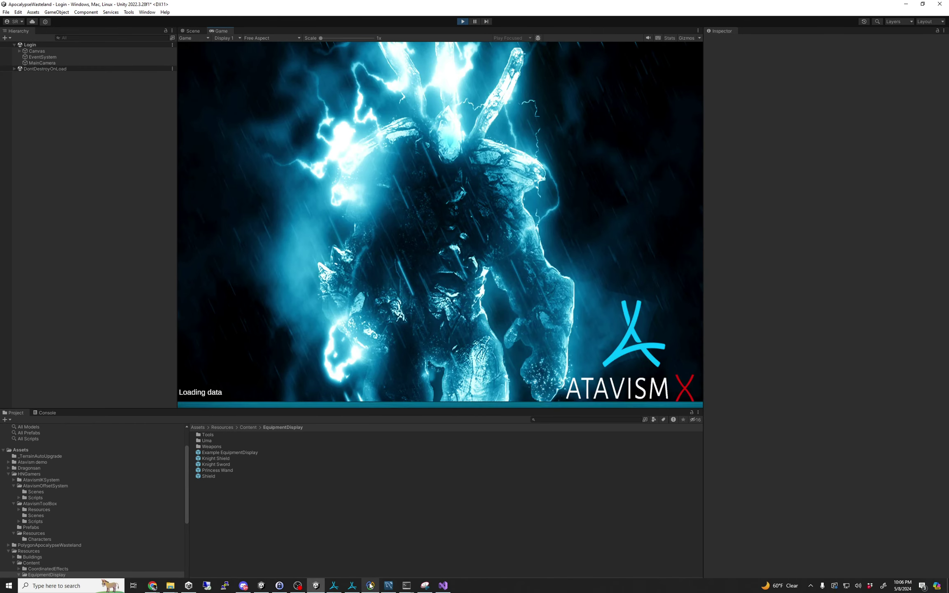
{"action": "left_click", "coordinate": [352, 586]}
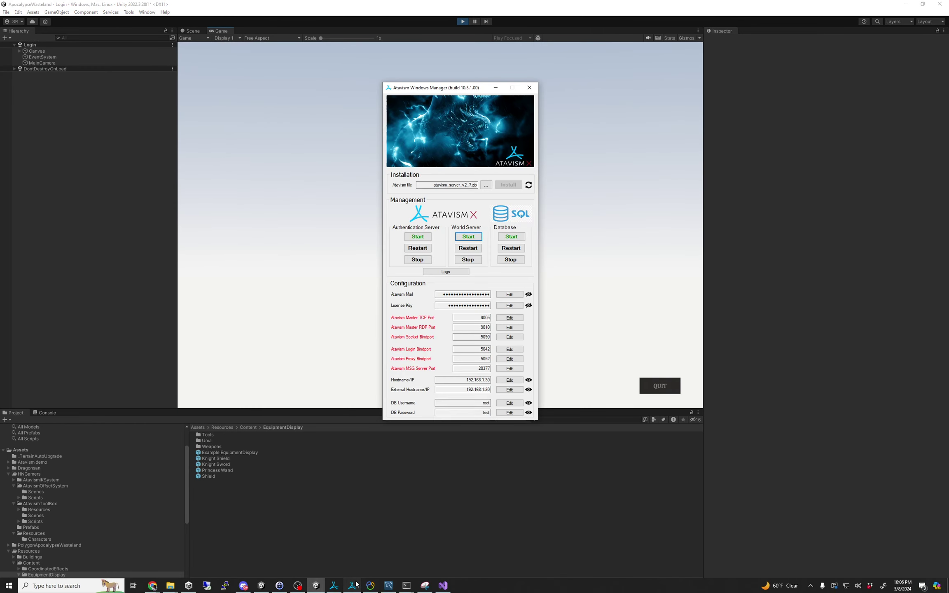
Stop the authentication and world servers and close both terminals.
{"action": "left_click", "coordinate": [468, 260]}
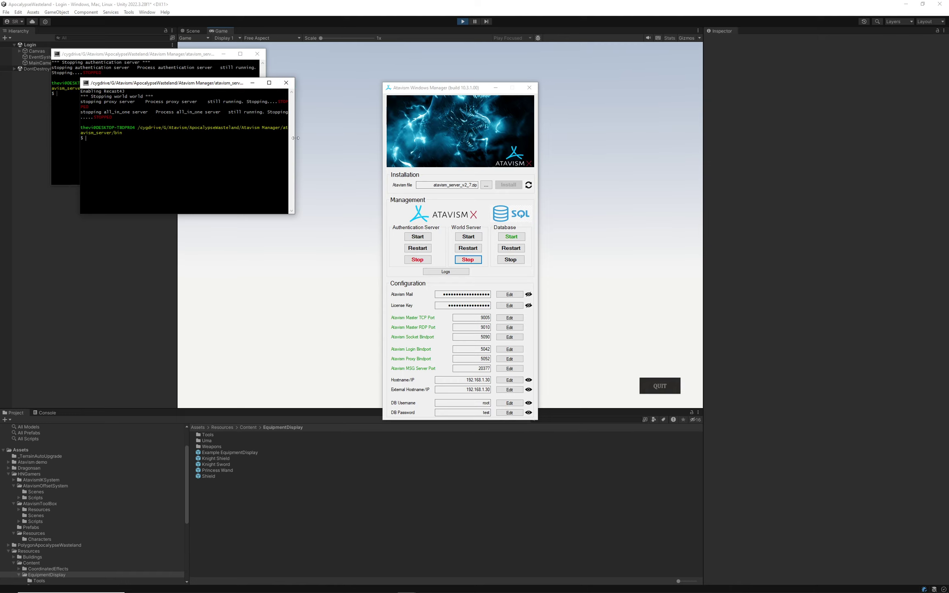
{"action": "left_click", "coordinate": [287, 83]}
{"action": "left_click_drag", "start_coordinate": [251, 54], "coordinate": [531, 3]}
{"action": "left_click", "coordinate": [922, 4]}
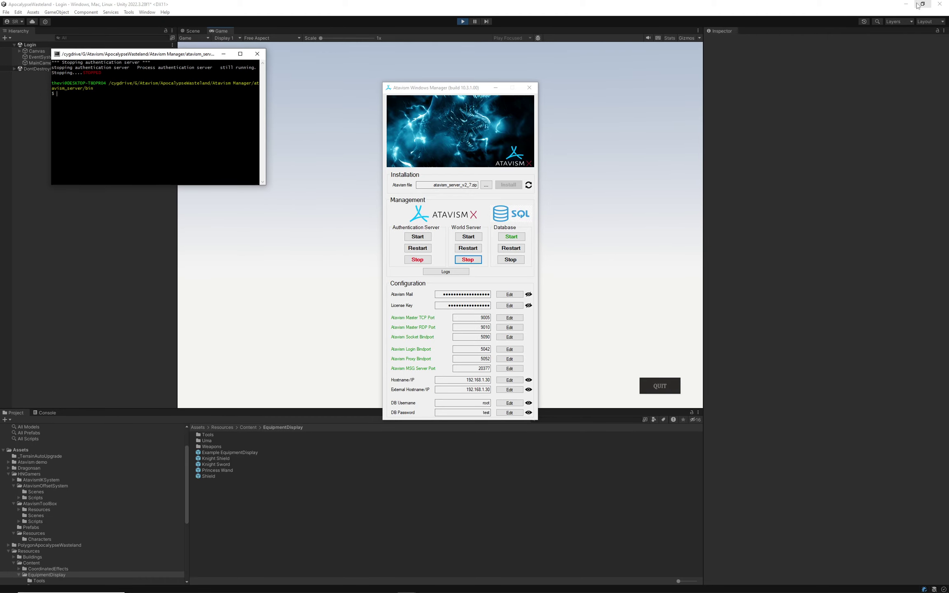
{"action": "left_click", "coordinate": [258, 54]}
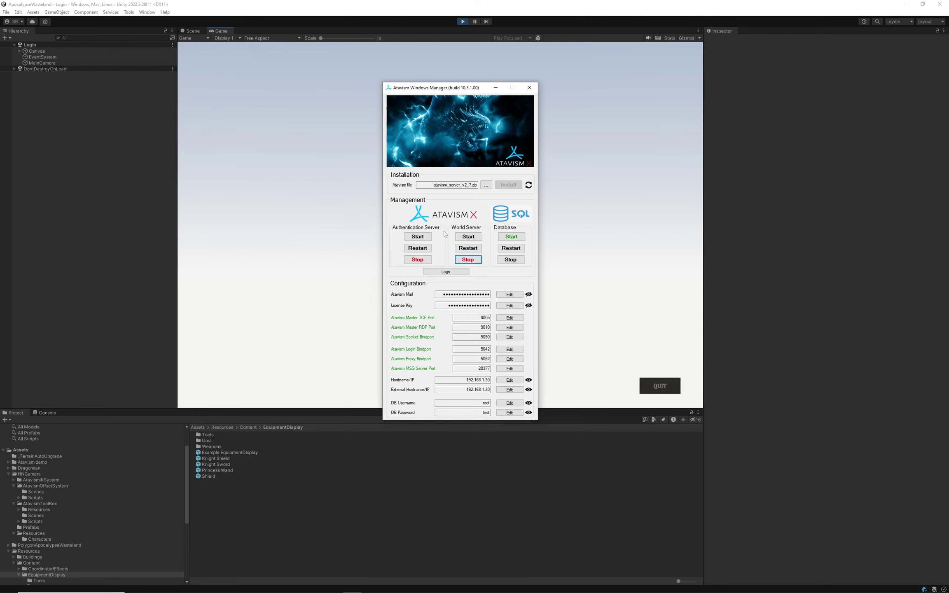
Restart the authentication and world servers and return to the game's login screen.
{"action": "left_click", "coordinate": [417, 236]}
{"action": "left_click", "coordinate": [469, 236]}
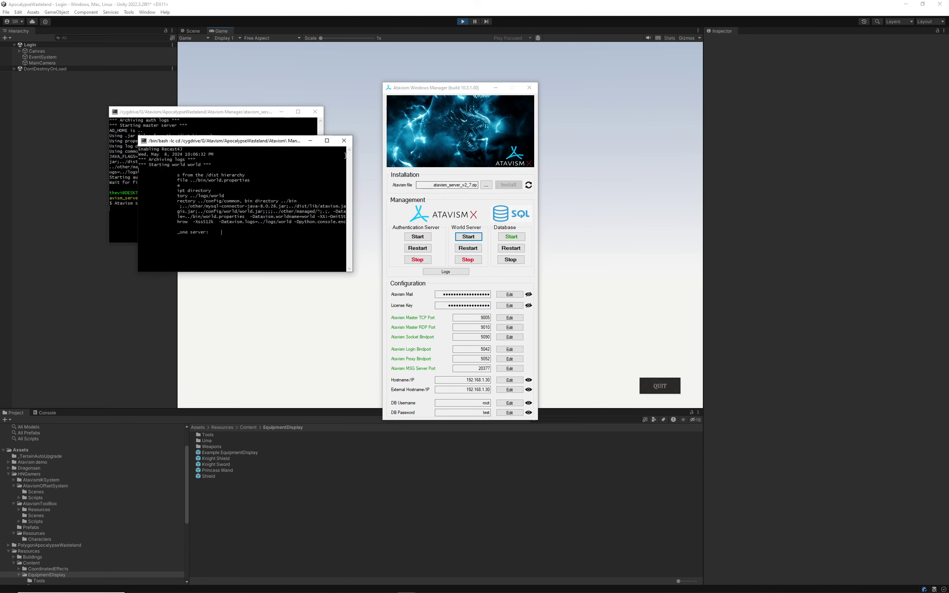
{"action": "left_click_drag", "start_coordinate": [282, 144], "coordinate": [250, 257]}
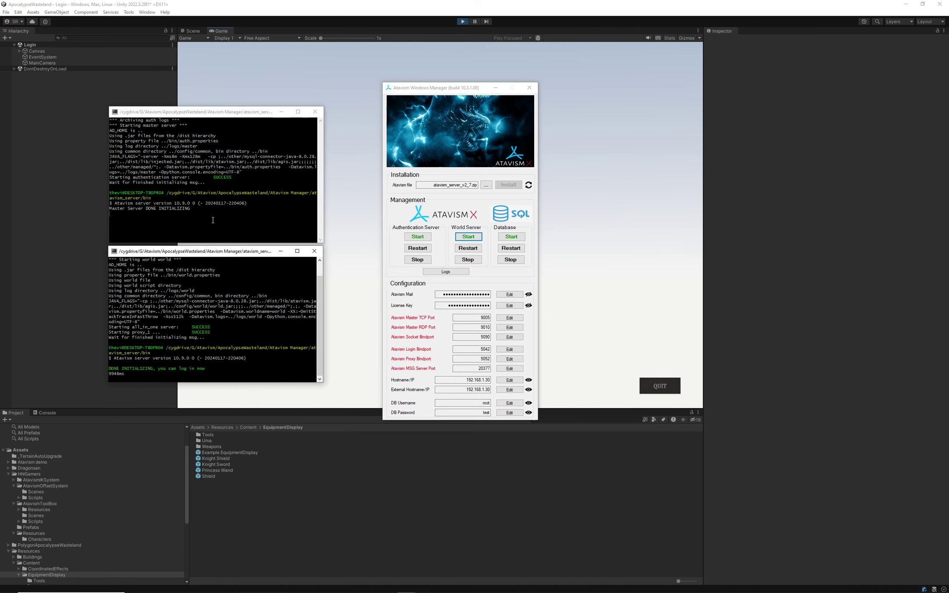
{"action": "left_click", "coordinate": [482, 8]}
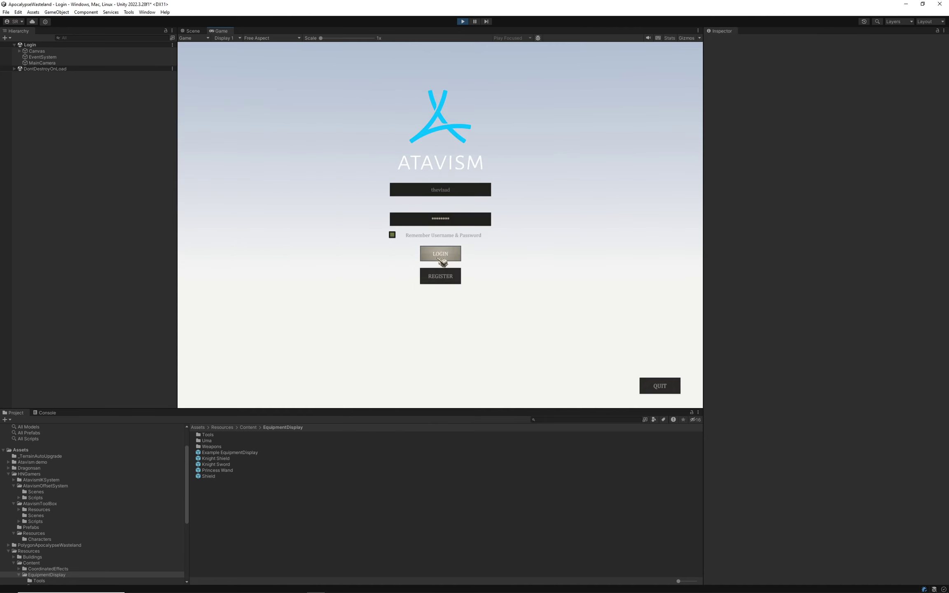
Log in via the UnityTest server, check the NullReferenceException in the Console, then stop play mode.
{"action": "left_click", "coordinate": [440, 259]}
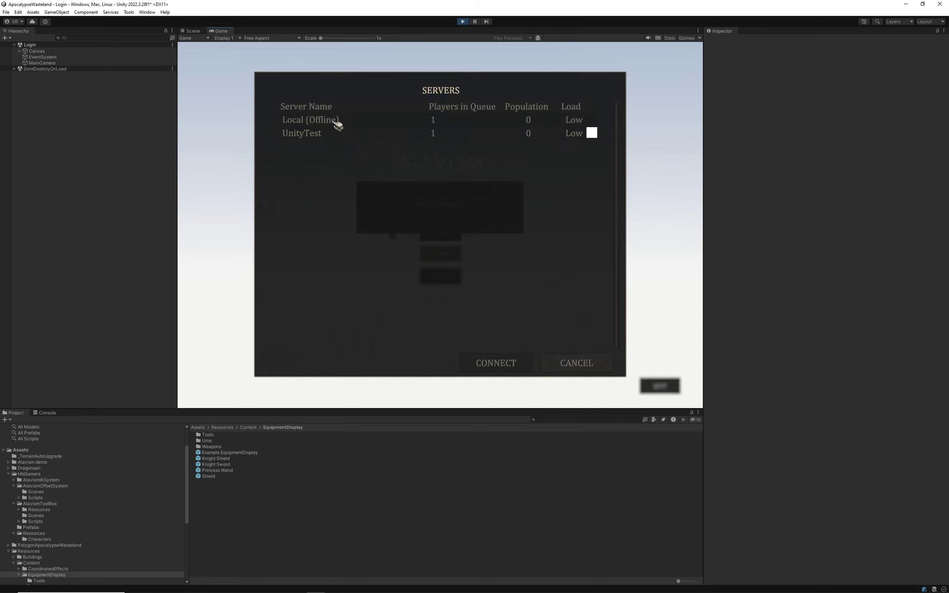
{"action": "left_click", "coordinate": [582, 365]}
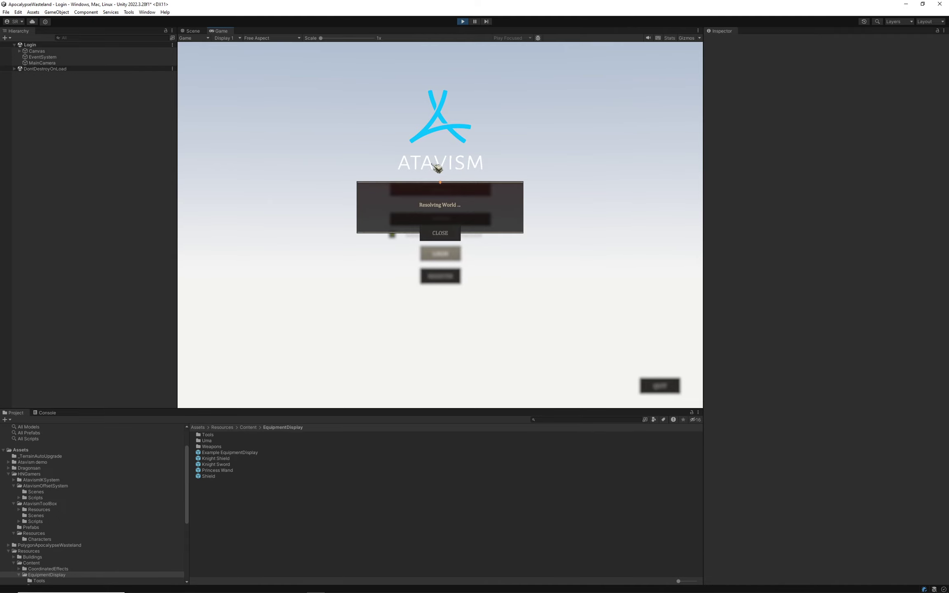
{"action": "left_click", "coordinate": [441, 236]}
{"action": "left_click", "coordinate": [442, 255]}
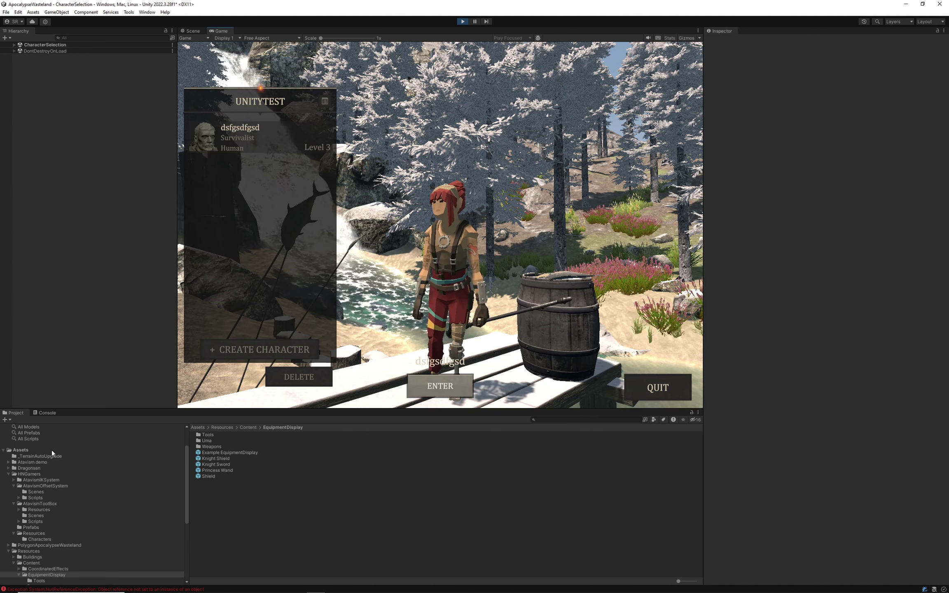
{"action": "left_click", "coordinate": [45, 413]}
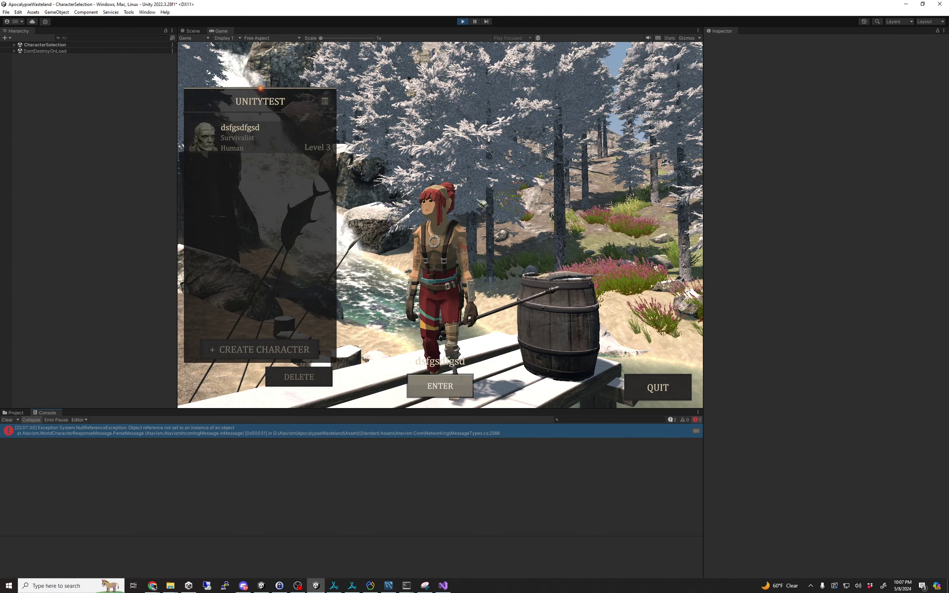
{"action": "left_click", "coordinate": [463, 21]}
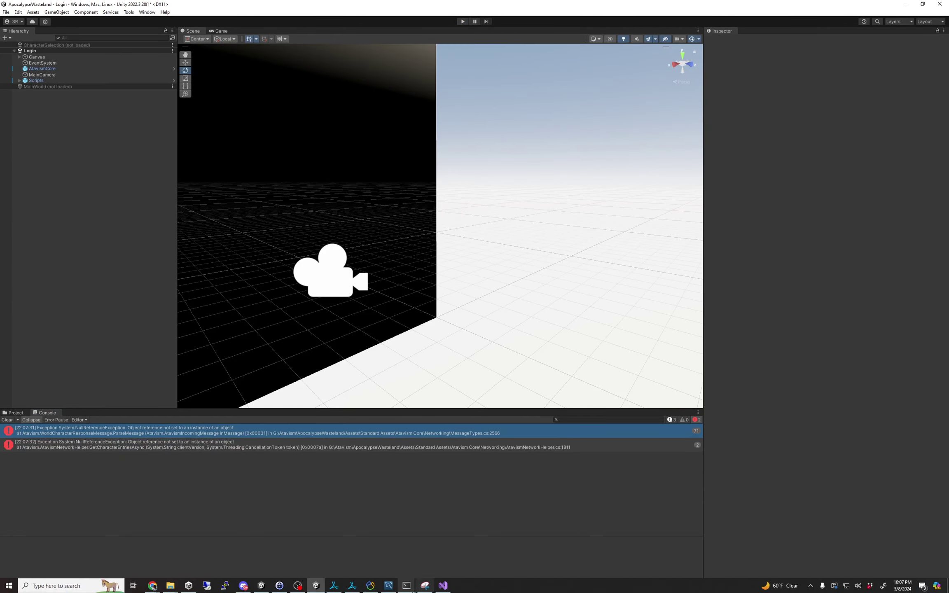
Check that the Atavism Editor and server manager are running, then start Play mode in Unity.
{"action": "left_click", "coordinate": [353, 585]}
{"action": "left_click", "coordinate": [334, 586]}
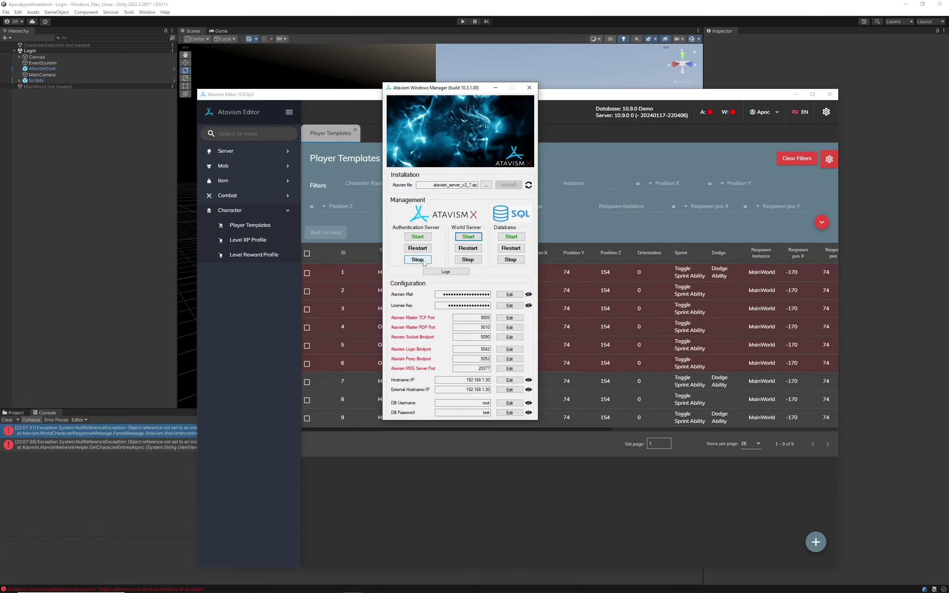
{"action": "mouse_move", "coordinate": [406, 586]}
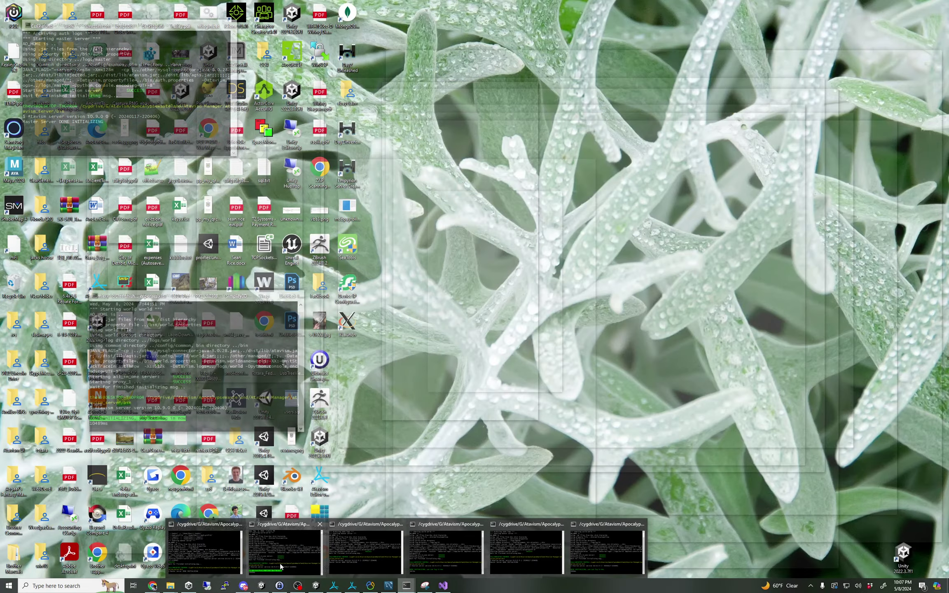
{"action": "mouse_move", "coordinate": [258, 565]}
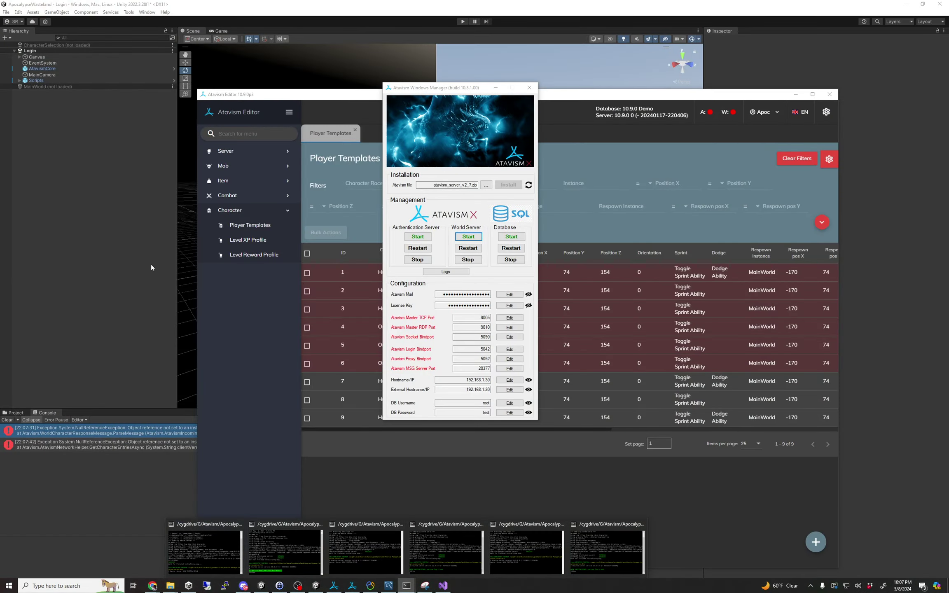
{"action": "left_click", "coordinate": [151, 268]}
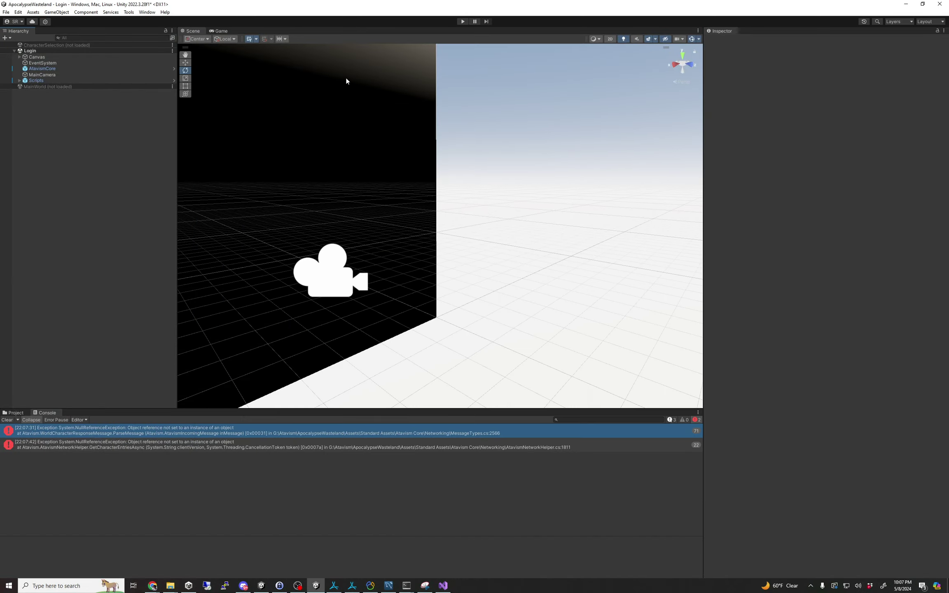
{"action": "left_click", "coordinate": [461, 21]}
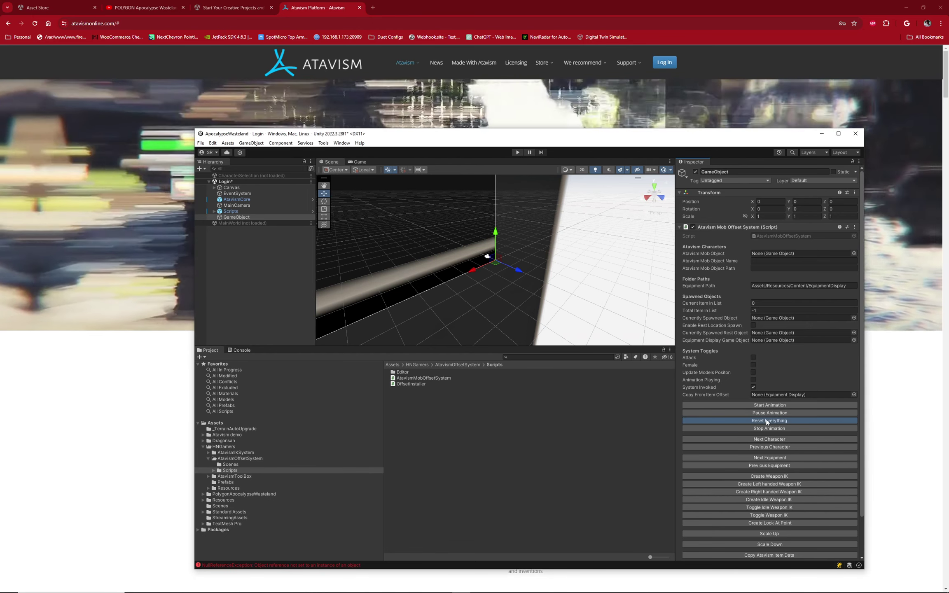
Spawn the Tech Male test character, frame it in the Scene view, and reselect the offset tool object.
{"action": "left_click", "coordinate": [770, 405]}
{"action": "left_click", "coordinate": [221, 218]}
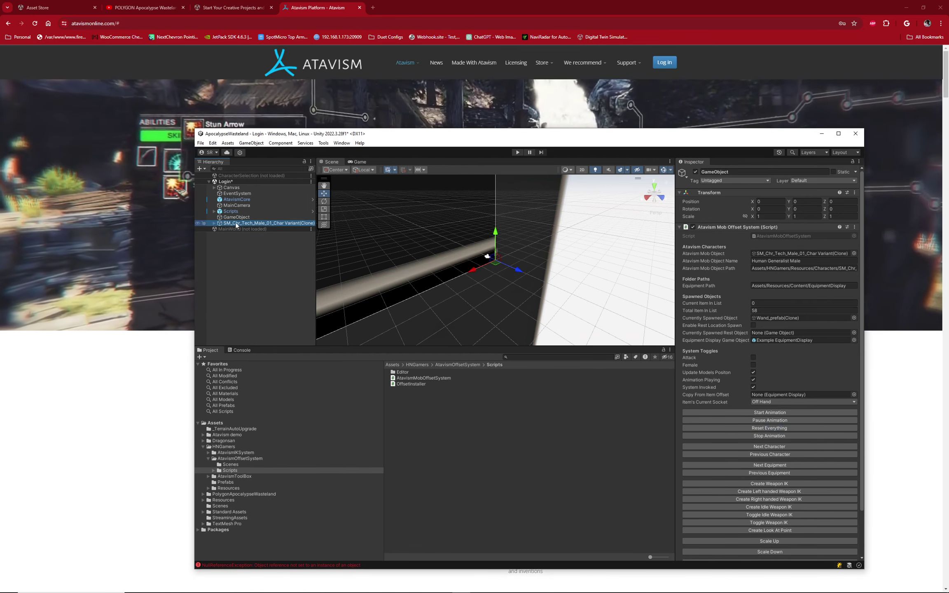
{"action": "left_click", "coordinate": [223, 223]}
{"action": "key", "text": "f"}
{"action": "left_click_drag", "start_coordinate": [419, 225], "coordinate": [502, 258], "text": "alt"}
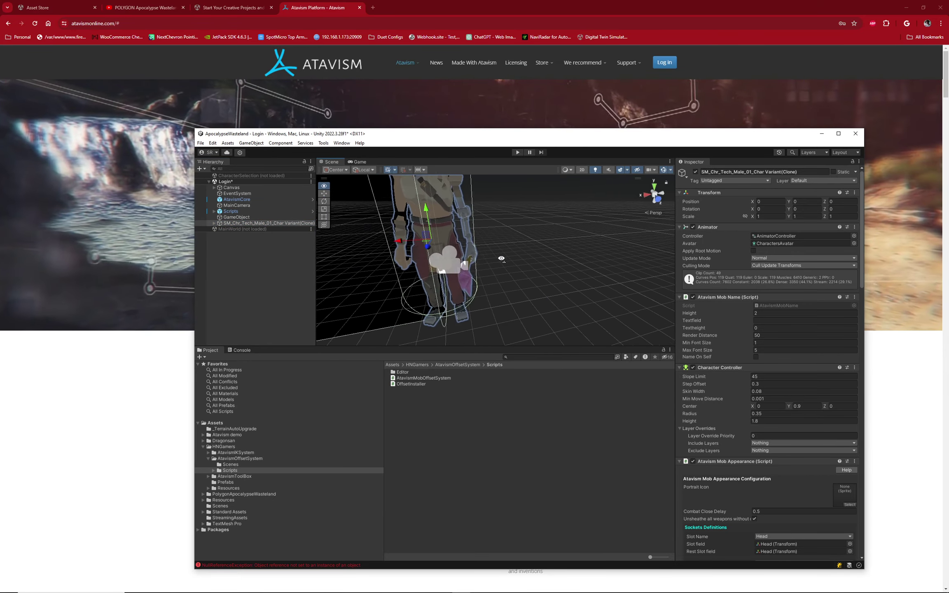
{"action": "left_click", "coordinate": [838, 133]}
{"action": "left_click", "coordinate": [62, 87]}
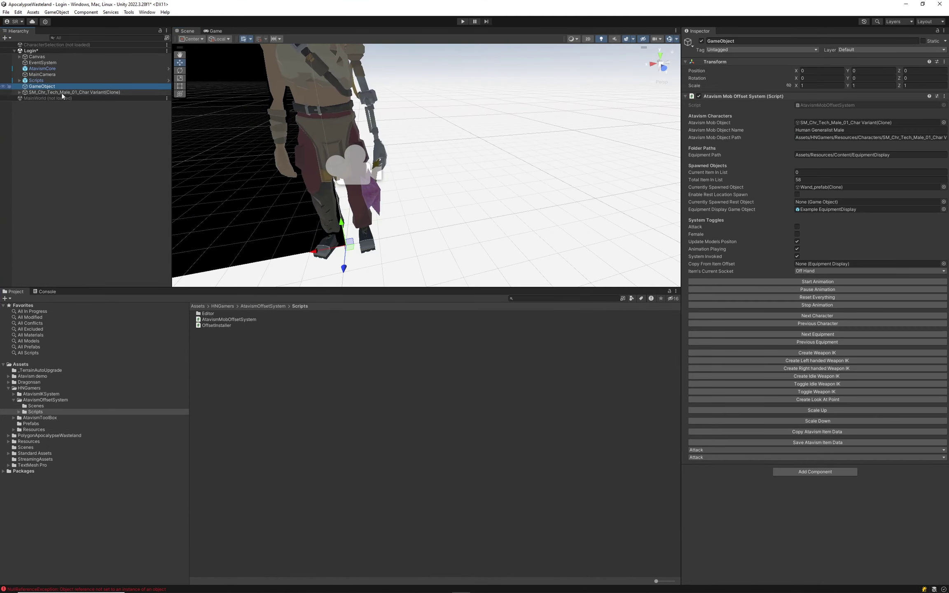
Cycle Next Equipment past Knight Shield and Pickaxe01 to item 57, Staff00.
{"action": "left_click", "coordinate": [818, 336]}
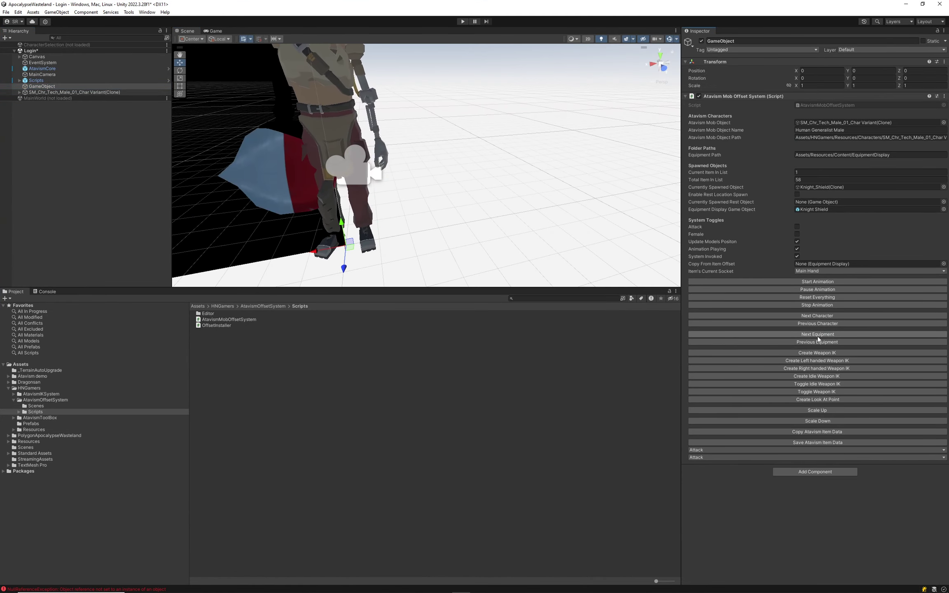
{"action": "left_click", "coordinate": [818, 334]}
{"action": "left_click", "coordinate": [817, 334]}
{"action": "left_click", "coordinate": [817, 334]}
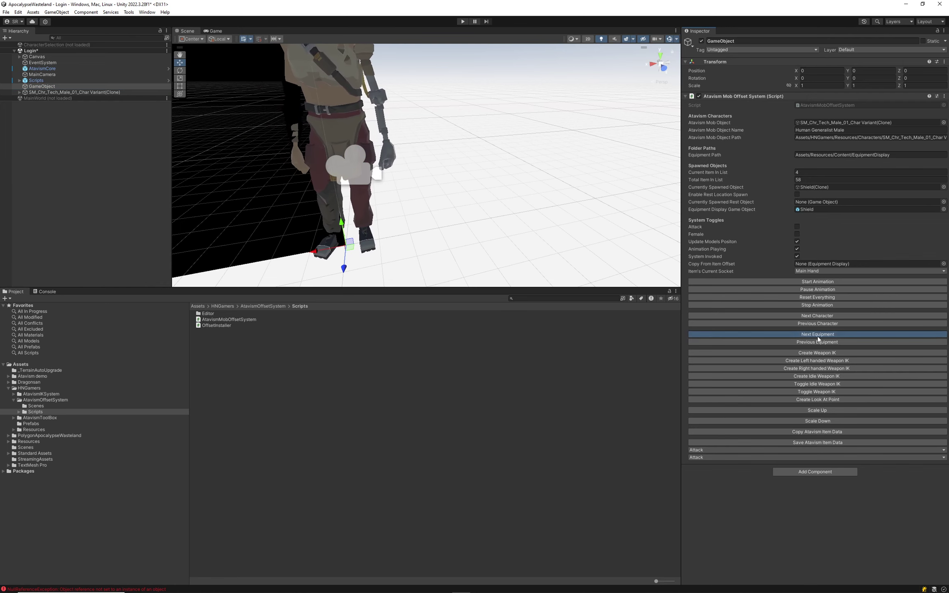
{"action": "left_click", "coordinate": [817, 335]}
{"action": "left_click", "coordinate": [818, 334]}
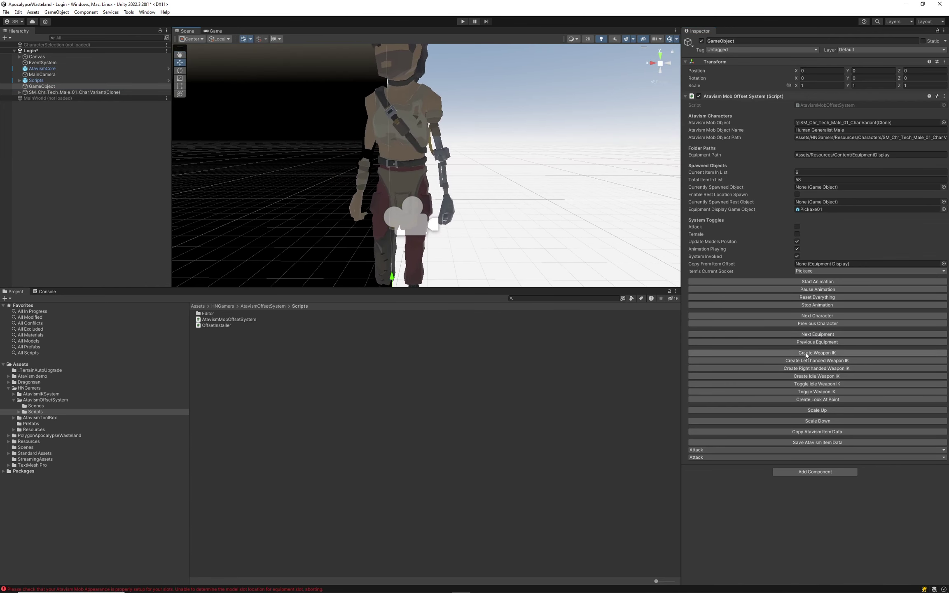
{"action": "left_click", "coordinate": [817, 333]}
{"action": "left_click", "coordinate": [816, 334]}
{"action": "left_click", "coordinate": [816, 334]}
{"action": "left_click", "coordinate": [817, 334]}
{"action": "left_click", "coordinate": [817, 334]}
{"action": "left_click", "coordinate": [817, 334]}
{"action": "left_click", "coordinate": [817, 334]}
{"action": "left_click", "coordinate": [817, 334]}
{"action": "left_click", "coordinate": [817, 334]}
{"action": "left_click", "coordinate": [817, 334]}
{"action": "left_click", "coordinate": [817, 333]}
{"action": "left_click", "coordinate": [817, 334]}
{"action": "left_click", "coordinate": [817, 333]}
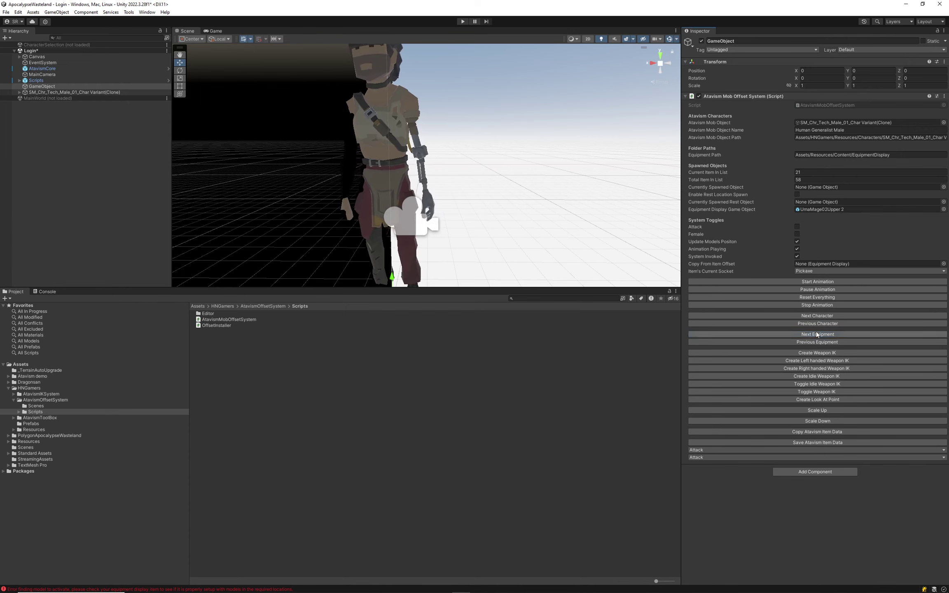
{"action": "left_click", "coordinate": [817, 334]}
{"action": "left_click", "coordinate": [817, 334]}
{"action": "left_click", "coordinate": [817, 327]}
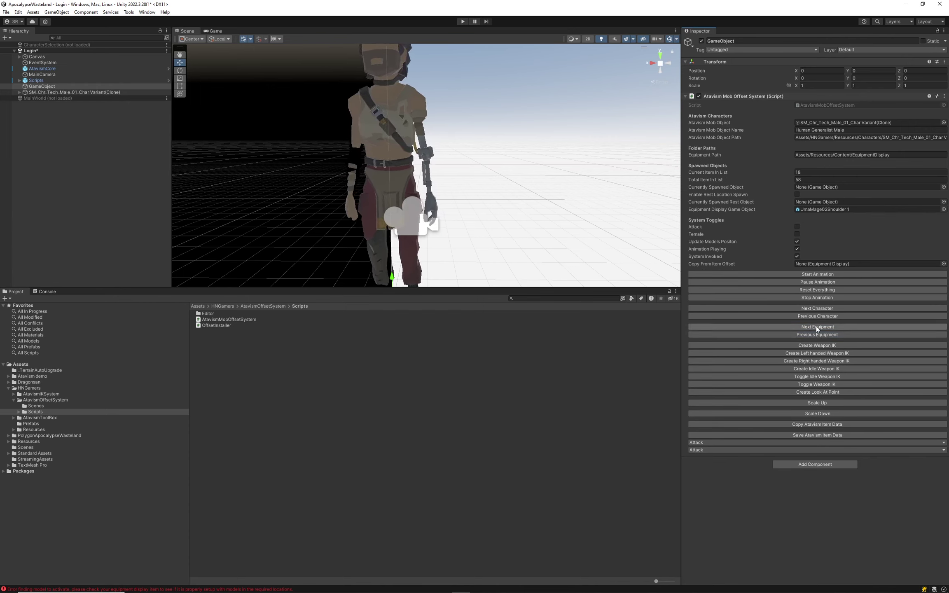
{"action": "left_click", "coordinate": [817, 326]}
{"action": "left_click", "coordinate": [817, 327]}
{"action": "left_click", "coordinate": [817, 327]}
{"action": "left_click", "coordinate": [817, 326]}
{"action": "left_click", "coordinate": [817, 326]}
{"action": "left_click", "coordinate": [817, 327]}
{"action": "left_click", "coordinate": [817, 327]}
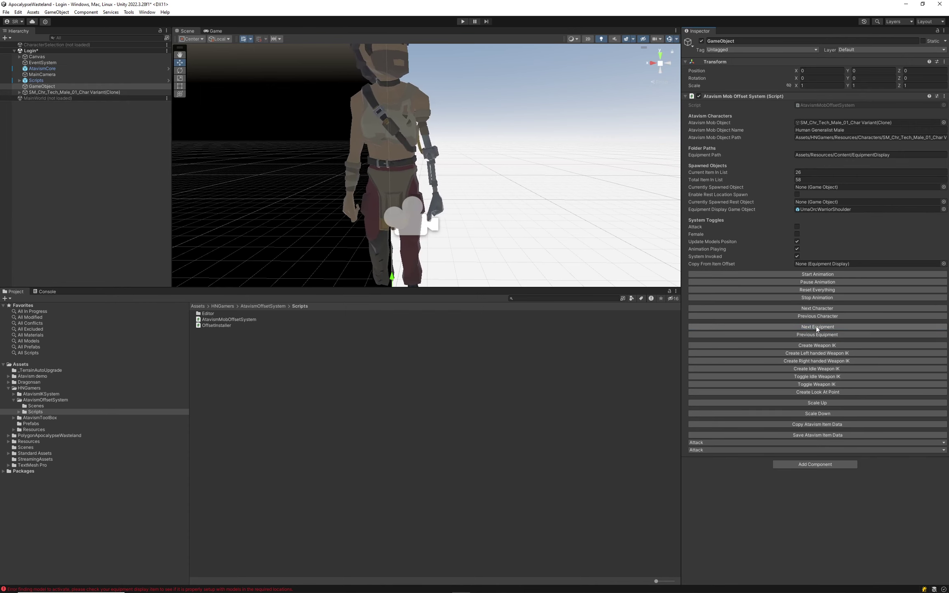
{"action": "left_click", "coordinate": [817, 327]}
{"action": "left_click", "coordinate": [817, 326]}
{"action": "left_click", "coordinate": [817, 326]}
{"action": "left_click", "coordinate": [816, 326]}
{"action": "left_click", "coordinate": [816, 326]}
{"action": "left_click", "coordinate": [817, 326]}
{"action": "left_click", "coordinate": [817, 326]}
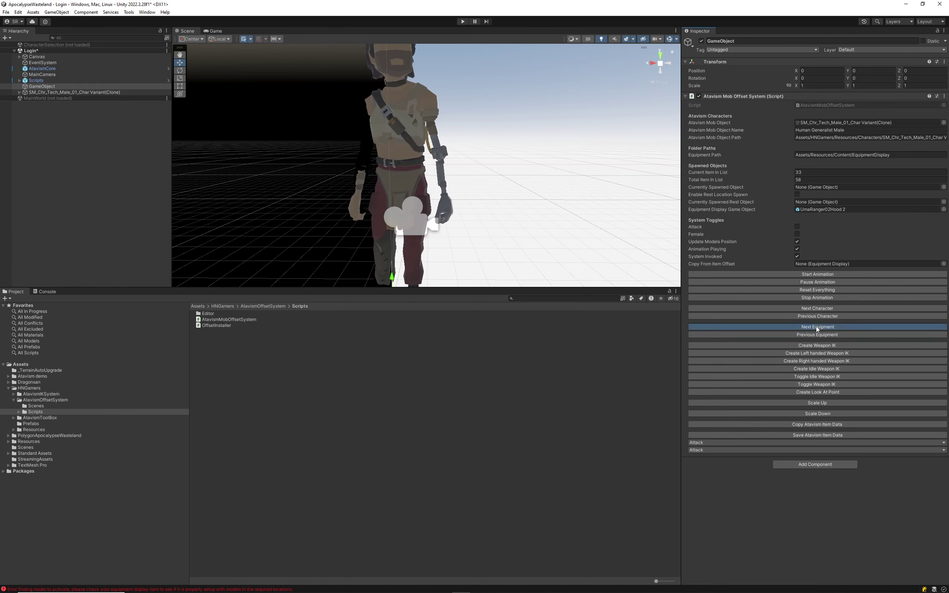
{"action": "left_click", "coordinate": [817, 326]}
{"action": "left_click", "coordinate": [816, 326]}
{"action": "left_click", "coordinate": [817, 327]}
{"action": "left_click", "coordinate": [816, 326]}
{"action": "left_click", "coordinate": [816, 326]}
{"action": "left_click", "coordinate": [816, 326]}
{"action": "left_click", "coordinate": [817, 326]}
{"action": "left_click", "coordinate": [817, 327]}
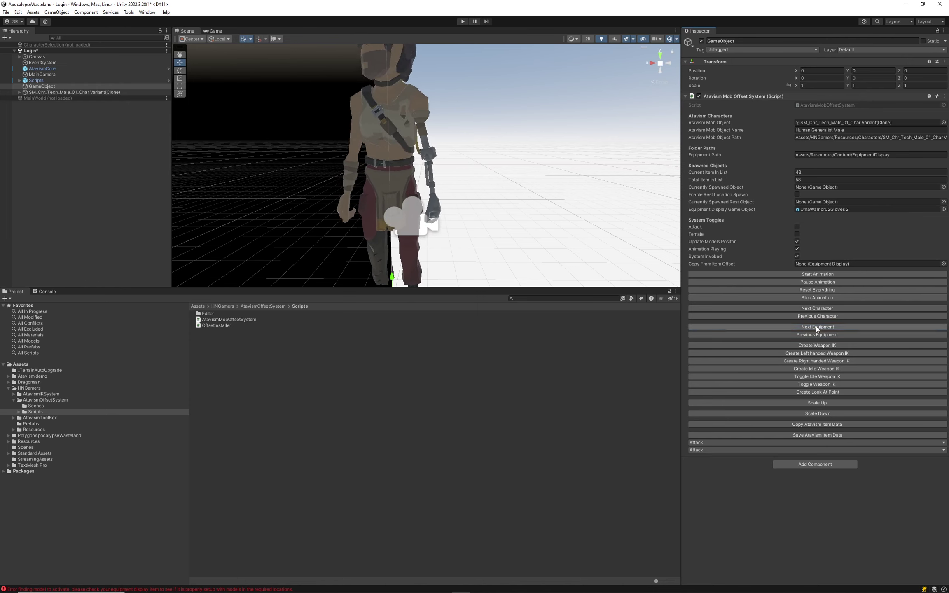
{"action": "left_click", "coordinate": [817, 327]}
{"action": "left_click", "coordinate": [817, 326]}
{"action": "left_click", "coordinate": [817, 326]}
{"action": "left_click", "coordinate": [817, 326]}
{"action": "left_click", "coordinate": [817, 326]}
{"action": "left_click", "coordinate": [817, 326]}
{"action": "left_click", "coordinate": [817, 326]}
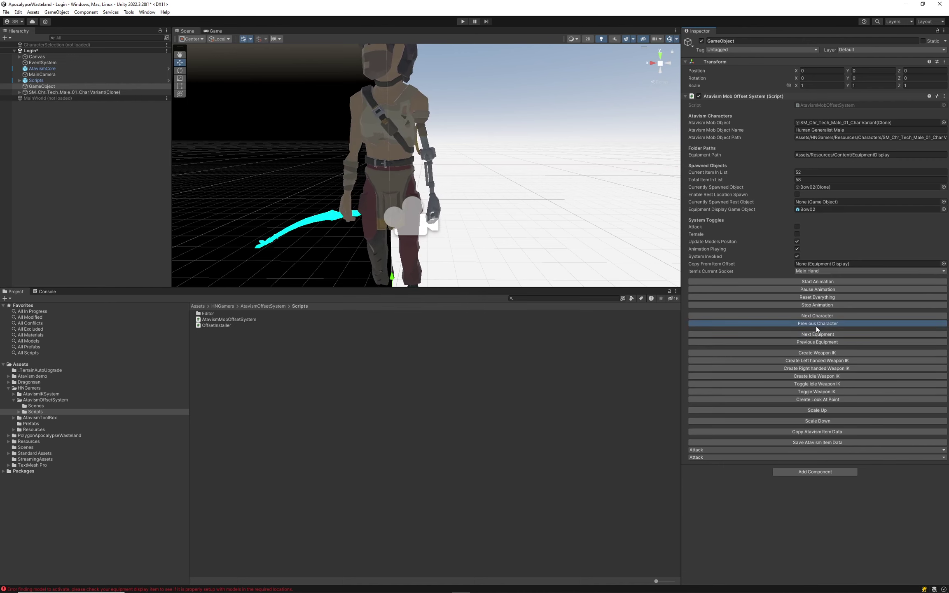
{"action": "left_click", "coordinate": [821, 334]}
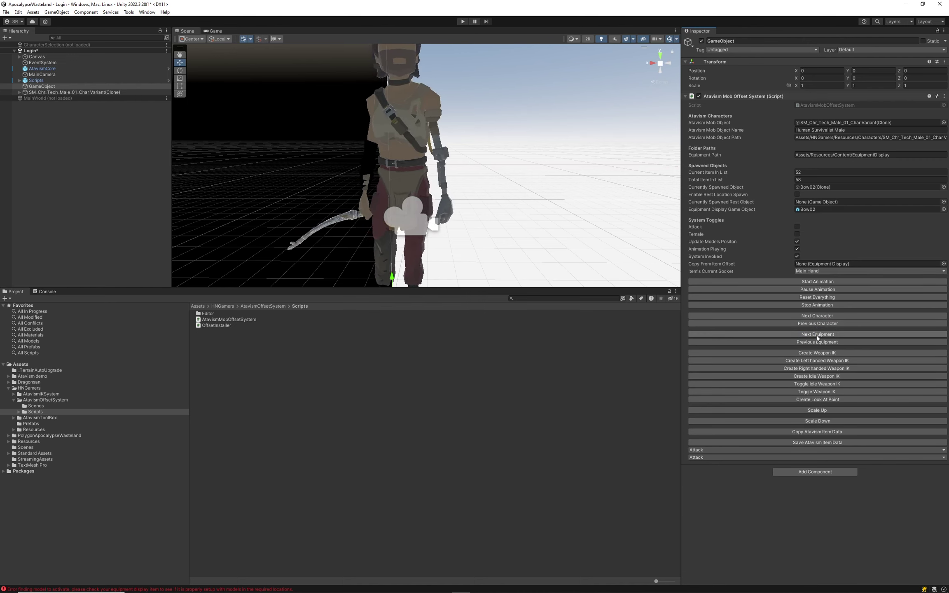
{"action": "left_click", "coordinate": [818, 334]}
{"action": "left_click", "coordinate": [817, 334]}
{"action": "left_click", "coordinate": [818, 334]}
{"action": "left_click", "coordinate": [819, 334]}
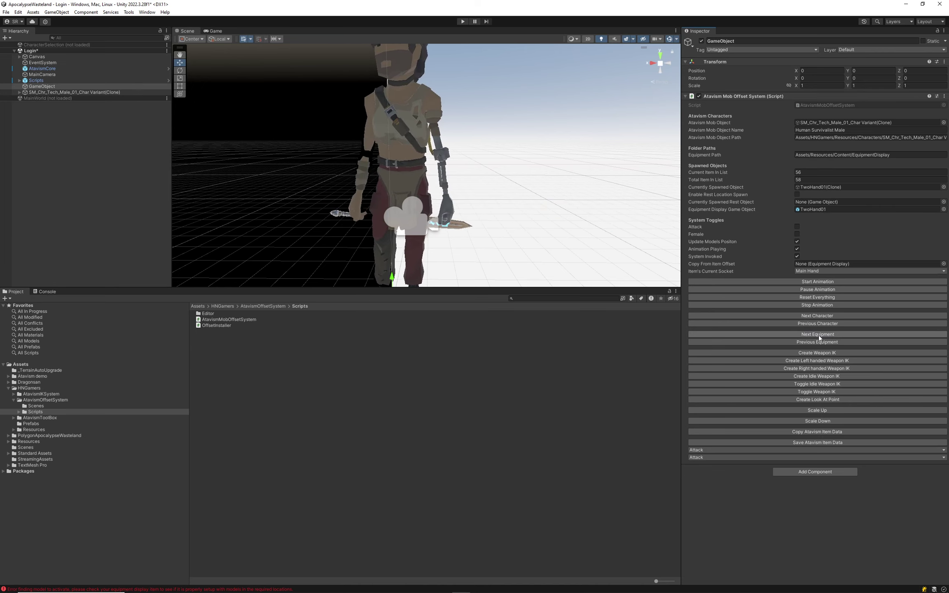
{"action": "left_click", "coordinate": [819, 334]}
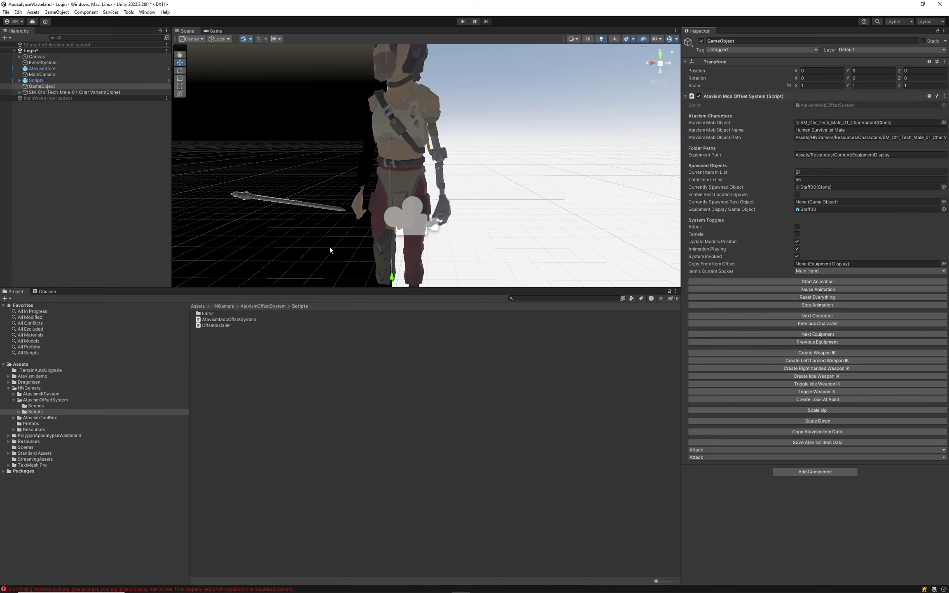
{"action": "left_click_drag", "start_coordinate": [363, 253], "coordinate": [497, 240], "text": "alt"}
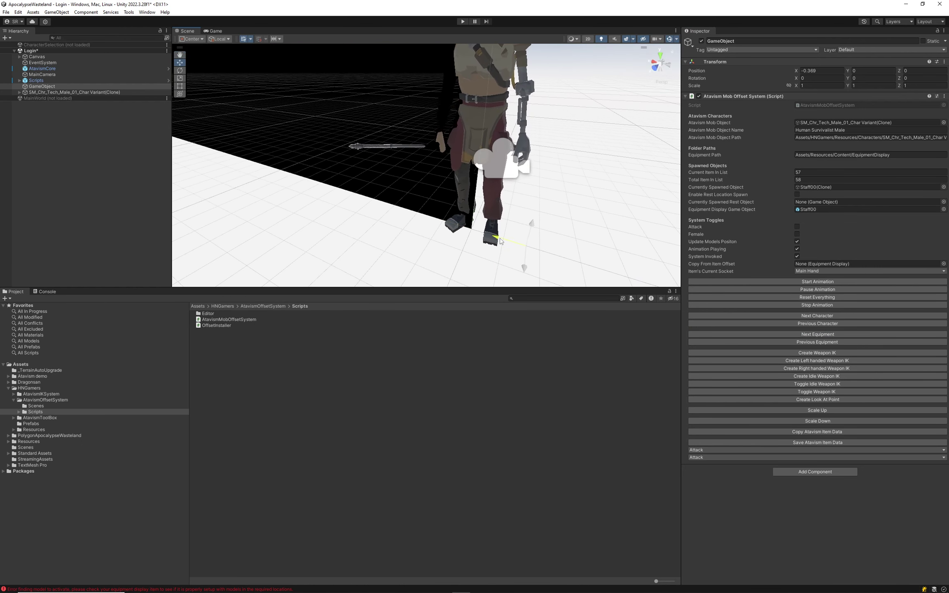
Select and frame the male character, slide it along X, and view it front-on.
{"action": "left_click", "coordinate": [59, 93]}
{"action": "key", "text": "f"}
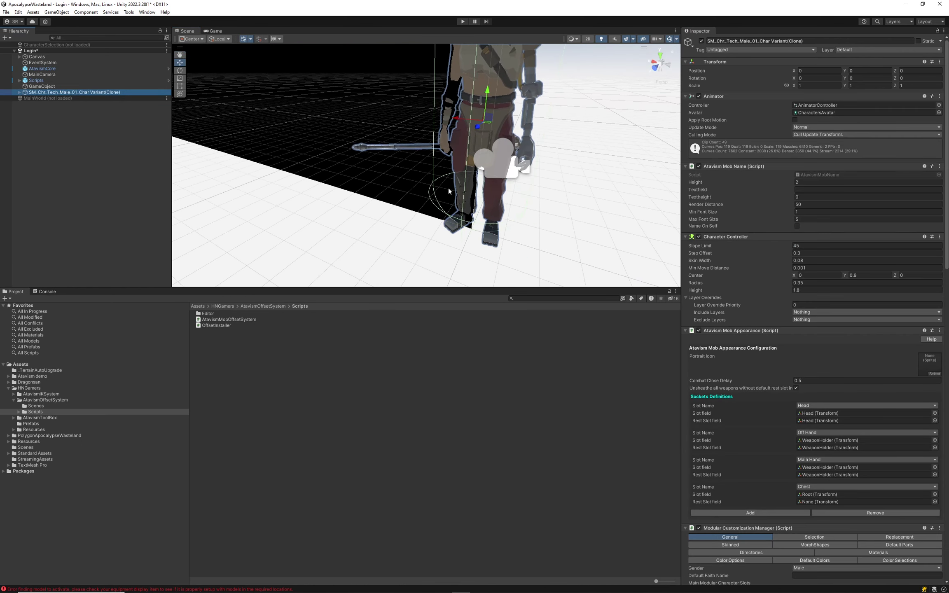
{"action": "left_click_drag", "start_coordinate": [560, 136], "coordinate": [597, 139]}
{"action": "scroll", "coordinate": [491, 182], "scroll_direction": "down", "scroll_amount": 4}
{"action": "left_click_drag", "start_coordinate": [492, 182], "coordinate": [616, 153], "text": "alt"}
{"action": "scroll", "coordinate": [616, 154], "scroll_direction": "up", "scroll_amount": 5}
{"action": "left_click_drag", "start_coordinate": [514, 199], "coordinate": [447, 206], "text": "alt"}
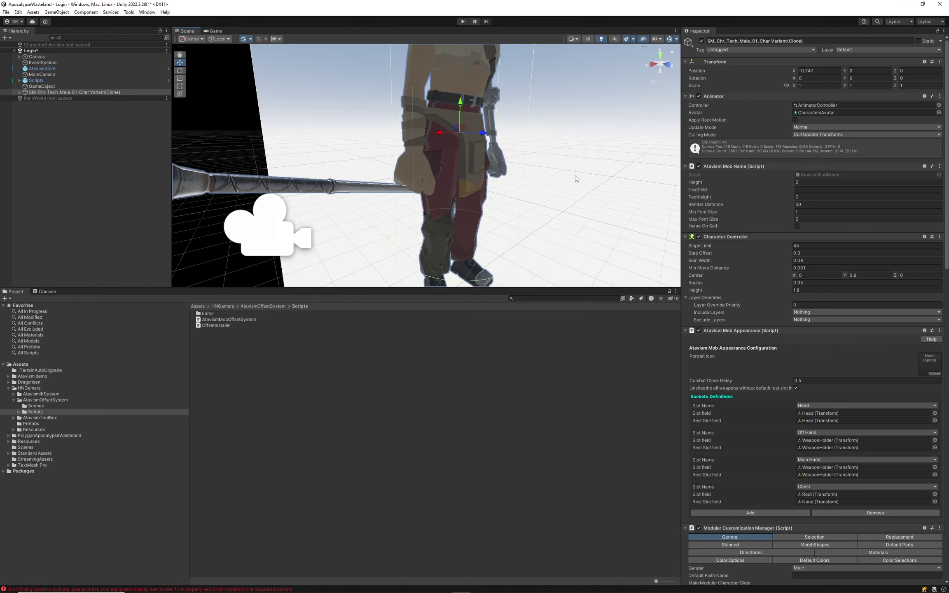
Ping Staff00(Clone) from the offset tool and select it under Hand_R's WeaponHolder.
{"action": "left_click", "coordinate": [66, 85]}
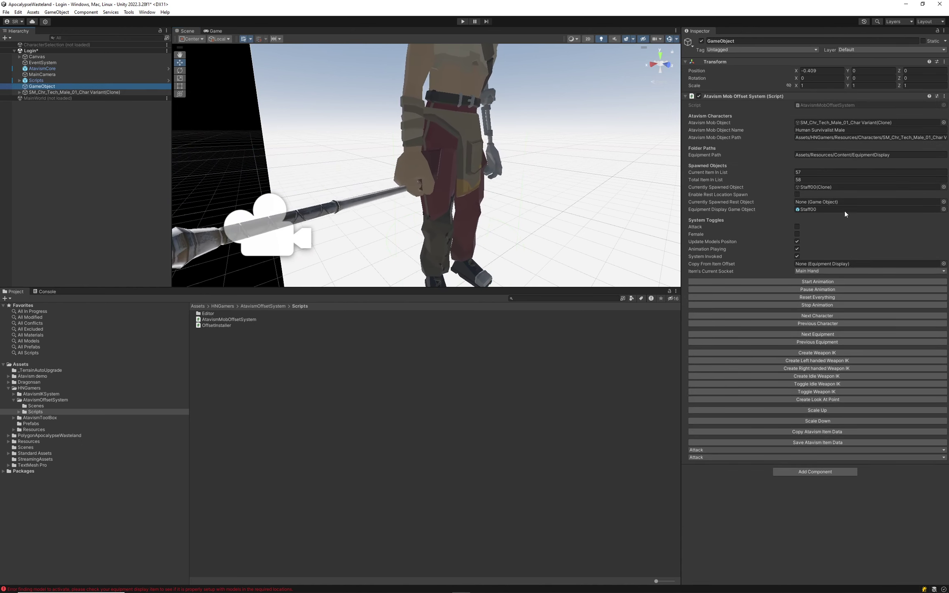
{"action": "left_click", "coordinate": [810, 187]}
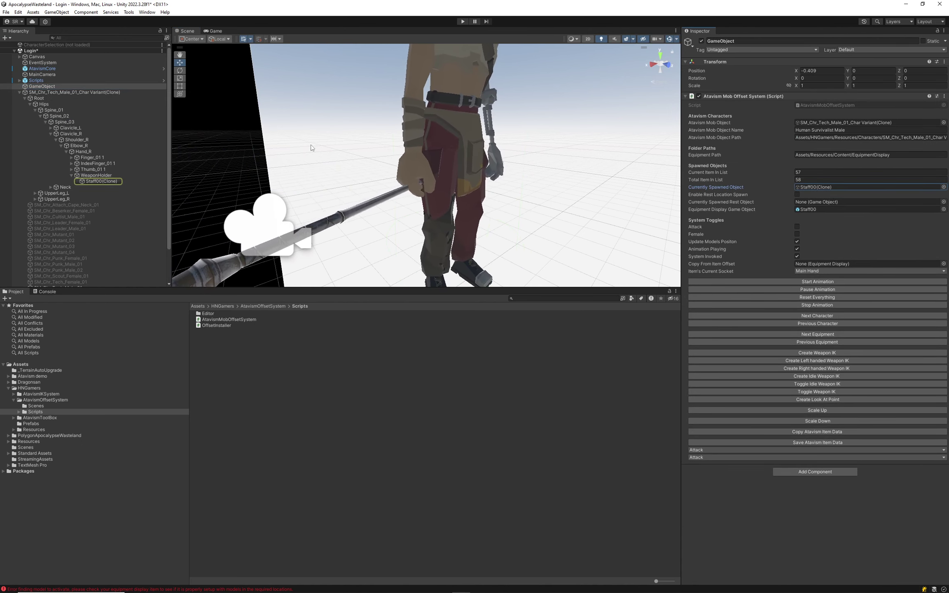
{"action": "left_click", "coordinate": [91, 181]}
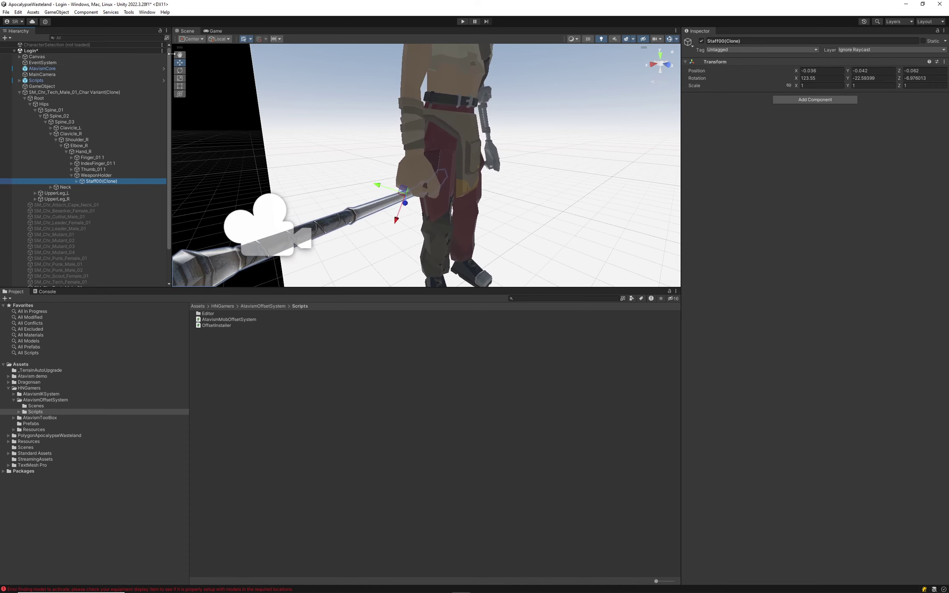
Set the offset tool's animation parameter to Combat, then reselect Staff00(Clone).
{"action": "left_click", "coordinate": [35, 88]}
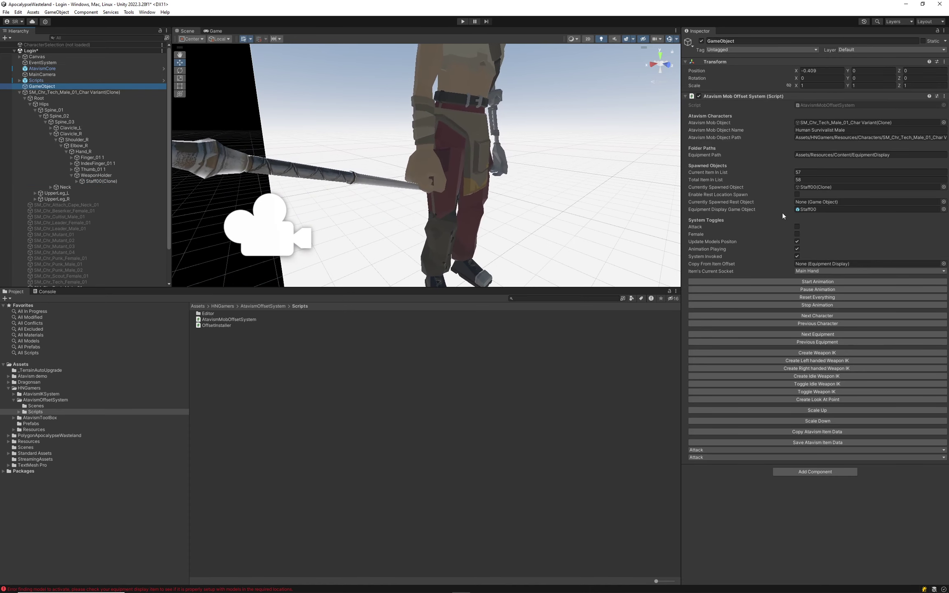
{"action": "left_click", "coordinate": [698, 450]}
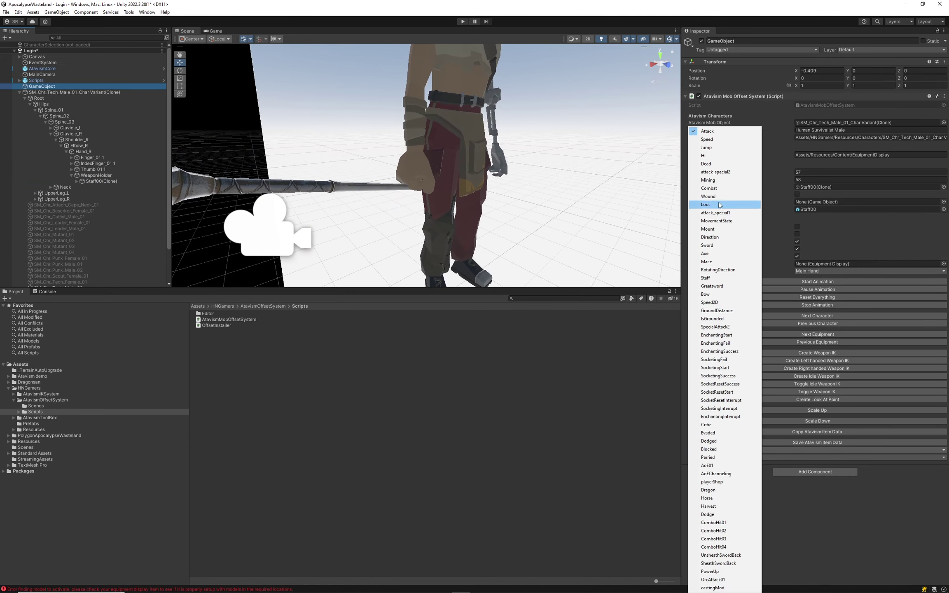
{"action": "left_click", "coordinate": [716, 189]}
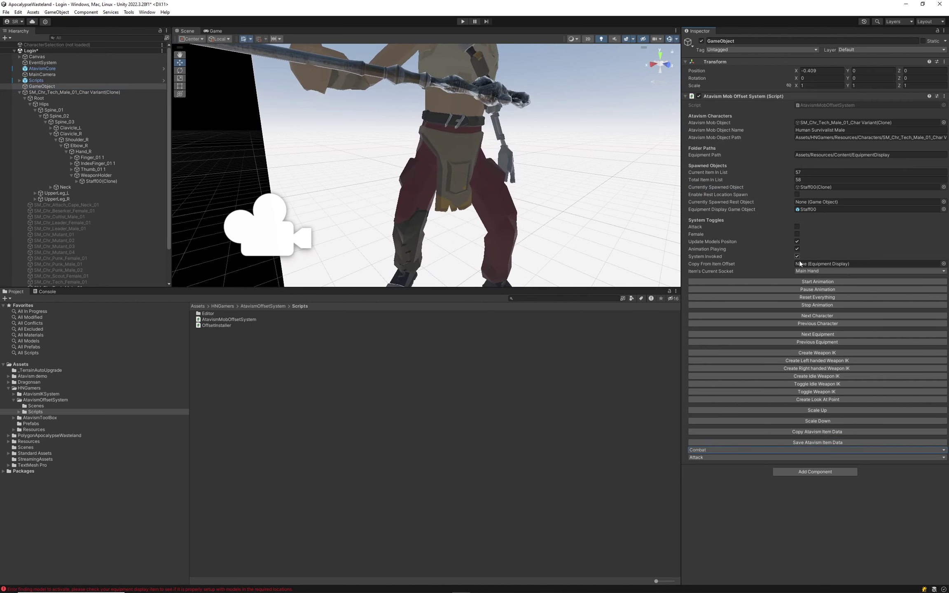
{"action": "right_click_drag", "start_coordinate": [597, 247], "coordinate": [175, 187]}
{"action": "left_click", "coordinate": [101, 182]}
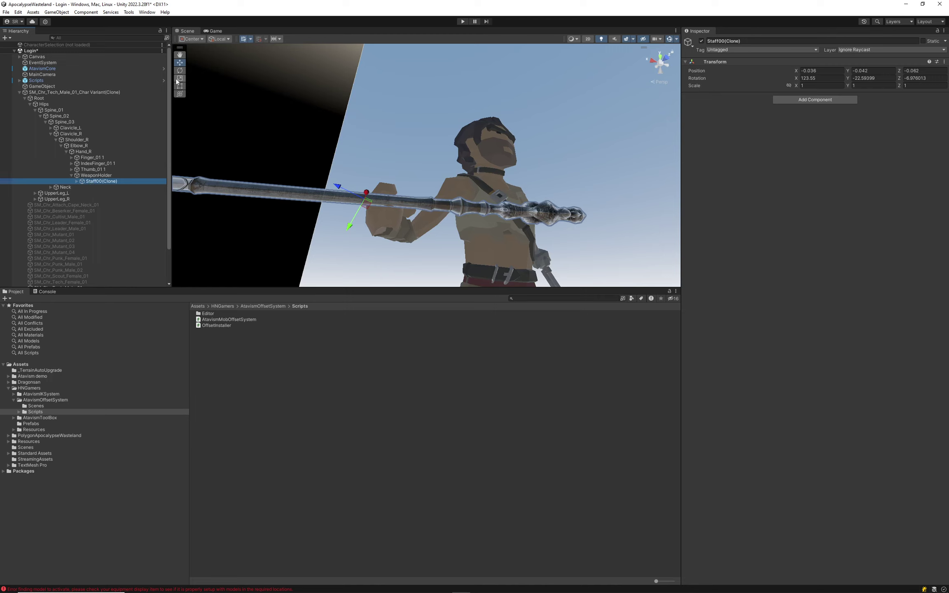
Rotate Staff00 to stand upright and move it toward the right hand.
{"action": "left_click_drag", "start_coordinate": [335, 199], "coordinate": [390, 182]}
{"action": "left_click_drag", "start_coordinate": [392, 223], "coordinate": [395, 197]}
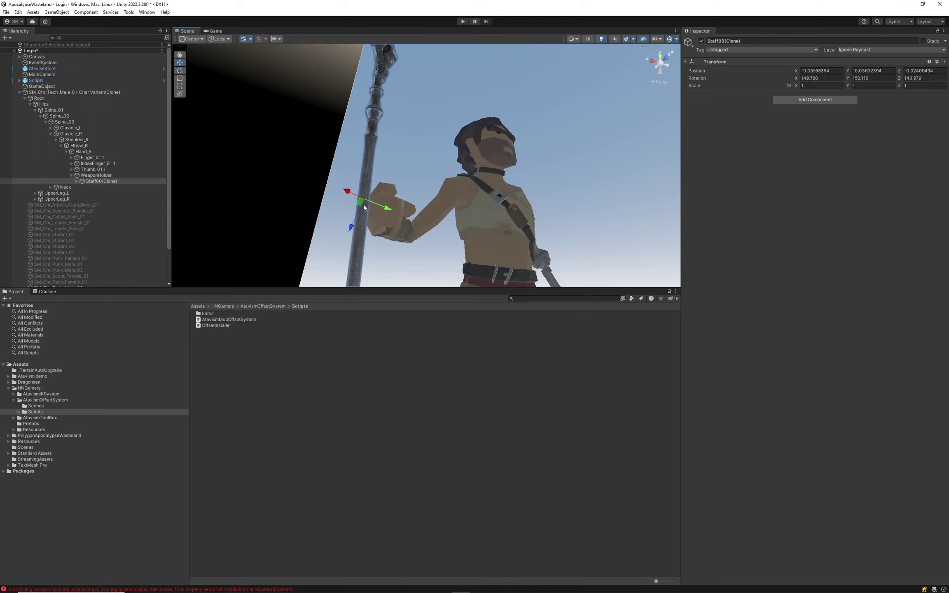
{"action": "mouse_move", "coordinate": [388, 211]}
{"action": "left_mouse_down"}
{"action": "mouse_move", "coordinate": [415, 219]}
{"action": "mouse_move", "coordinate": [394, 230]}
{"action": "left_mouse_up"}
{"action": "key", "text": "s"}
{"action": "right_click_drag", "start_coordinate": [394, 231], "coordinate": [379, 306]}
{"action": "key", "text": "w"}
{"action": "key", "text": "f"}
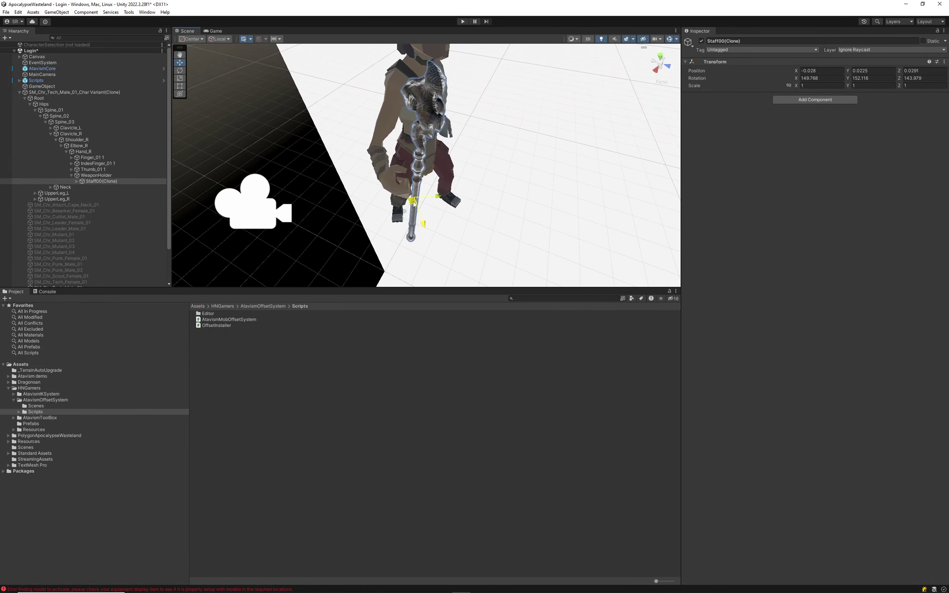
{"action": "left_click_drag", "start_coordinate": [415, 202], "coordinate": [398, 203]}
{"action": "left_click_drag", "start_coordinate": [488, 230], "coordinate": [443, 235], "text": "alt"}
{"action": "key", "text": "s"}
{"action": "right_click_drag", "start_coordinate": [443, 235], "coordinate": [413, 168]}
{"action": "key", "text": "w"}
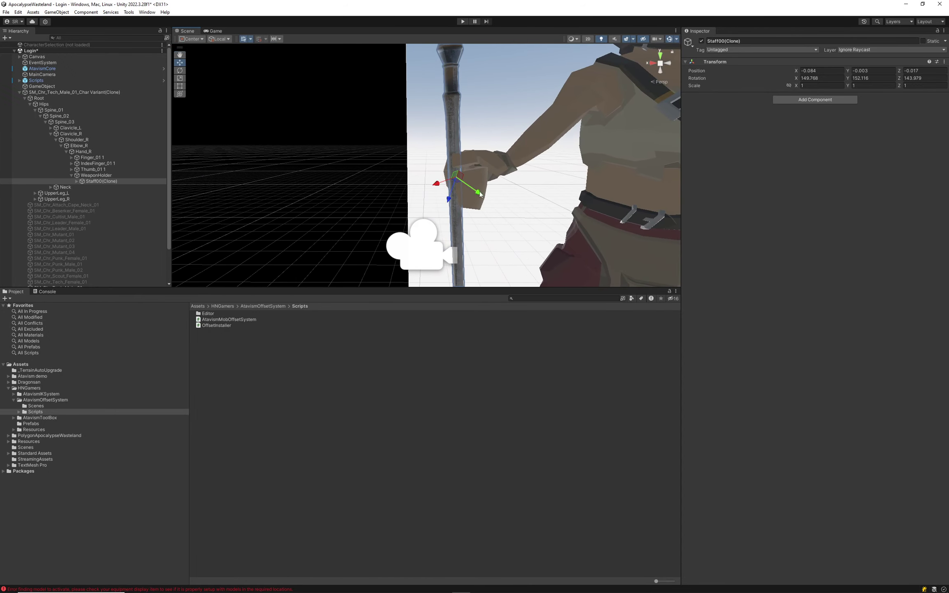
{"action": "left_click_drag", "start_coordinate": [475, 197], "coordinate": [445, 191]}
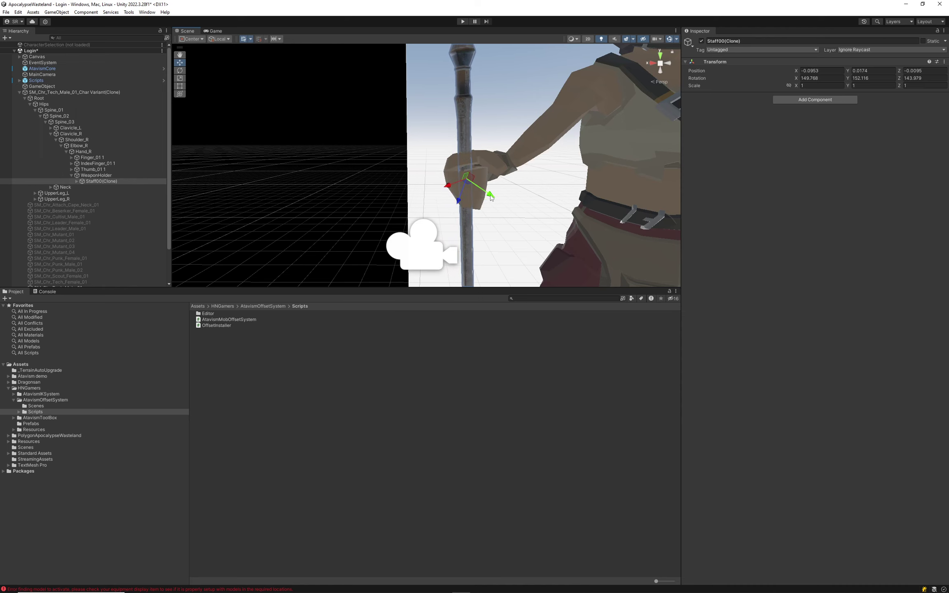
Fine-tune the staff into the fist: position -0.109, 0.062, -0.179, rotation 150.221, 162.97, 149.049.
{"action": "right_click_drag", "start_coordinate": [433, 200], "coordinate": [449, 231]}
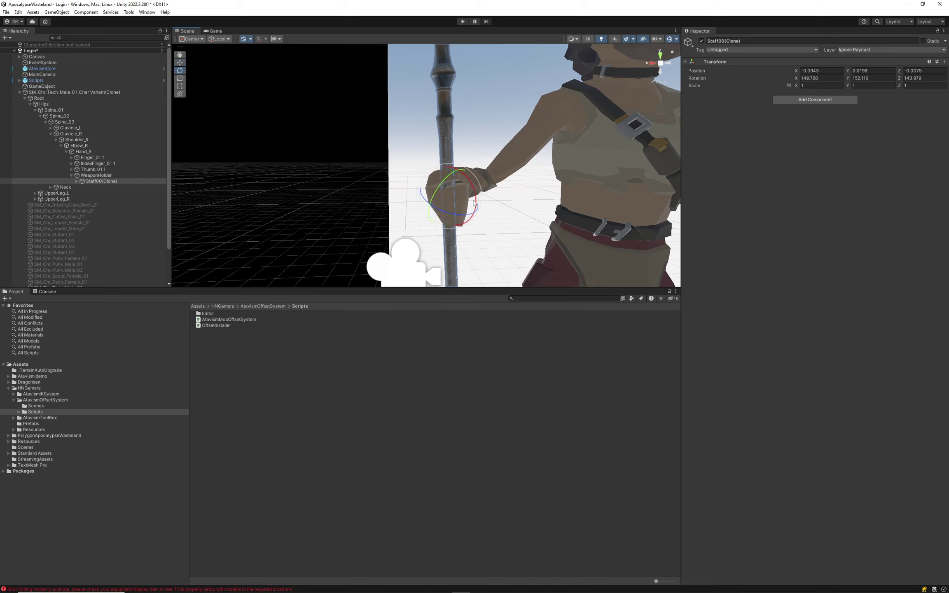
{"action": "left_click_drag", "start_coordinate": [472, 184], "coordinate": [461, 181]}
{"action": "right_click_drag", "start_coordinate": [466, 178], "coordinate": [317, 166]}
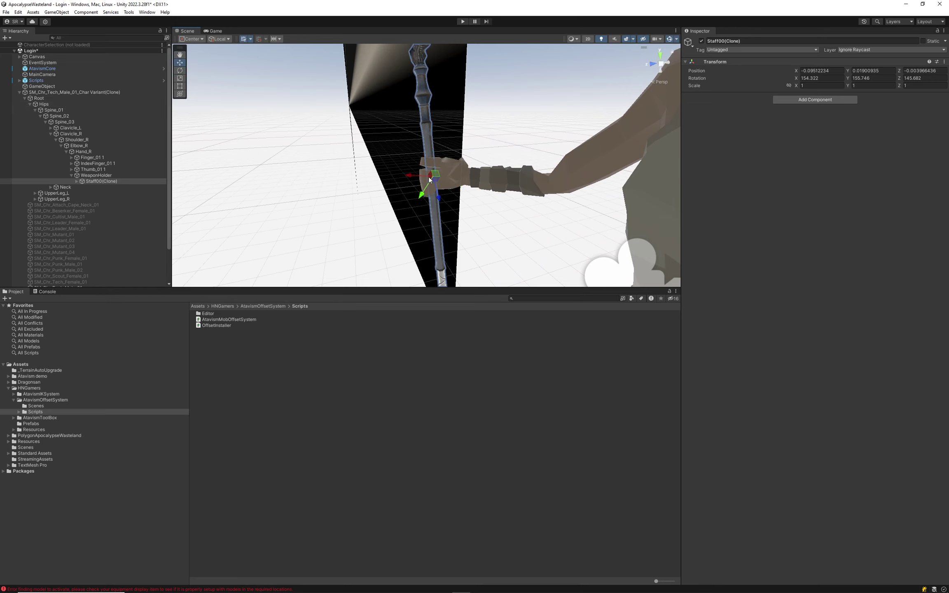
{"action": "left_click_drag", "start_coordinate": [429, 180], "coordinate": [449, 181]}
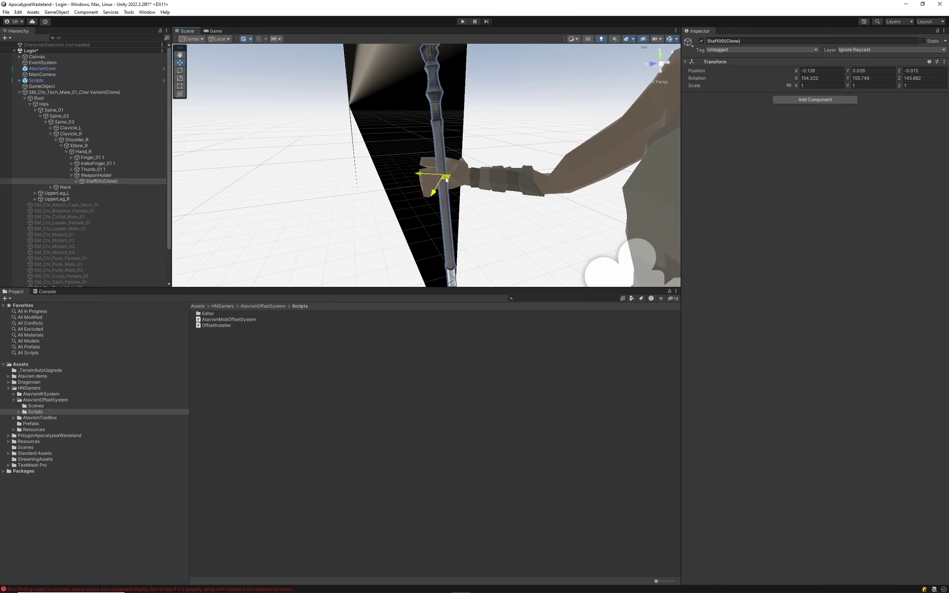
{"action": "key", "text": "f"}
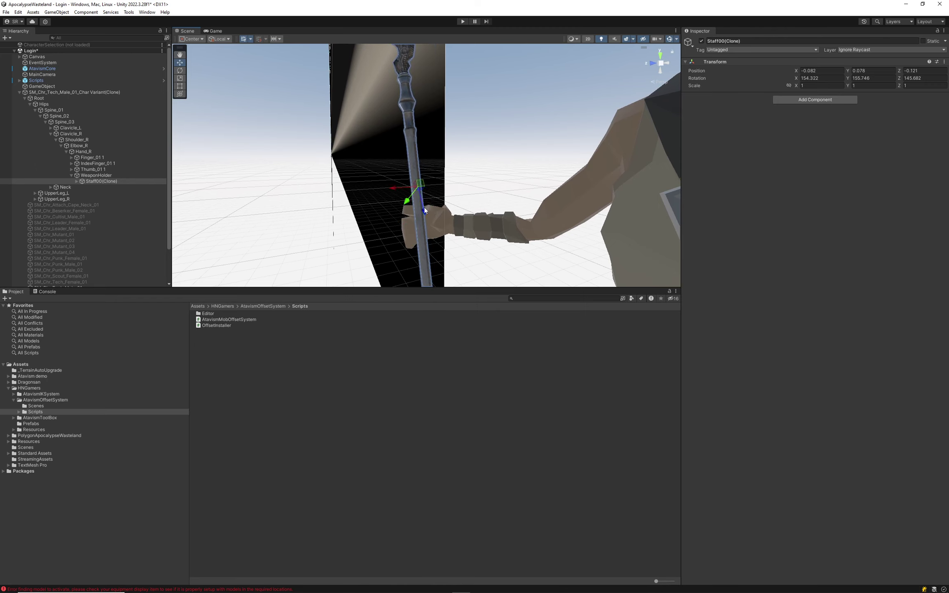
{"action": "left_click_drag", "start_coordinate": [410, 216], "coordinate": [418, 210]}
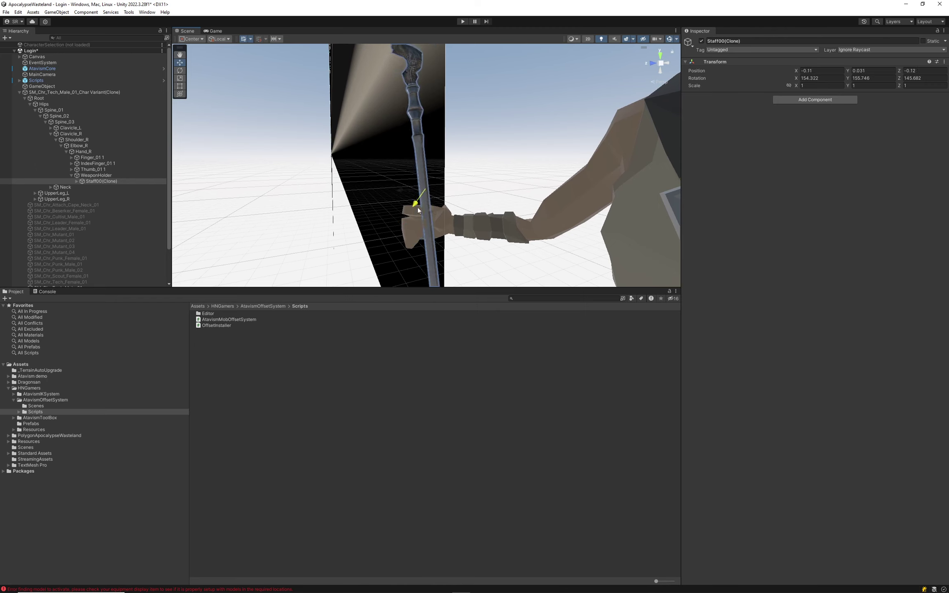
{"action": "right_click_drag", "start_coordinate": [339, 183], "coordinate": [350, 128]}
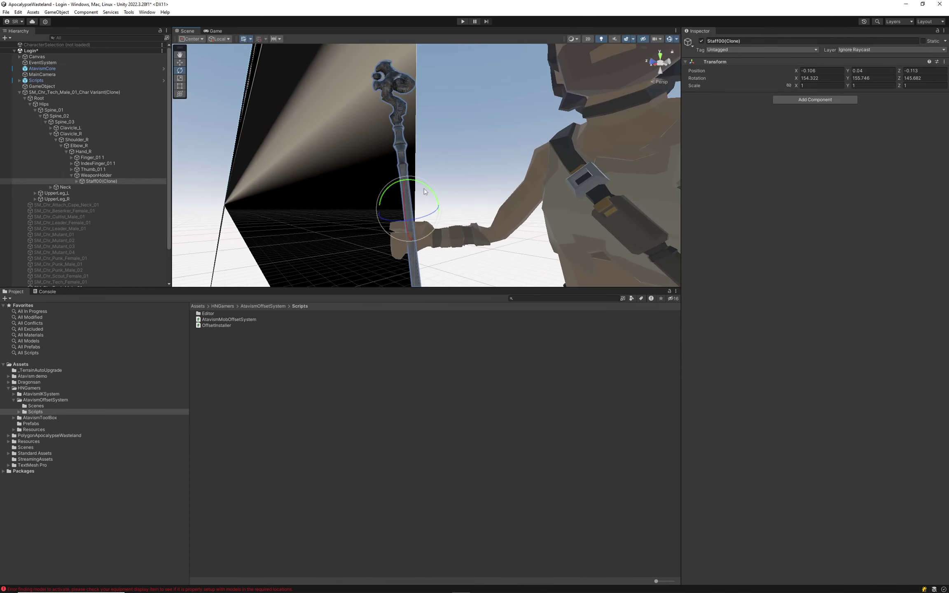
{"action": "left_click_drag", "start_coordinate": [425, 188], "coordinate": [429, 192]}
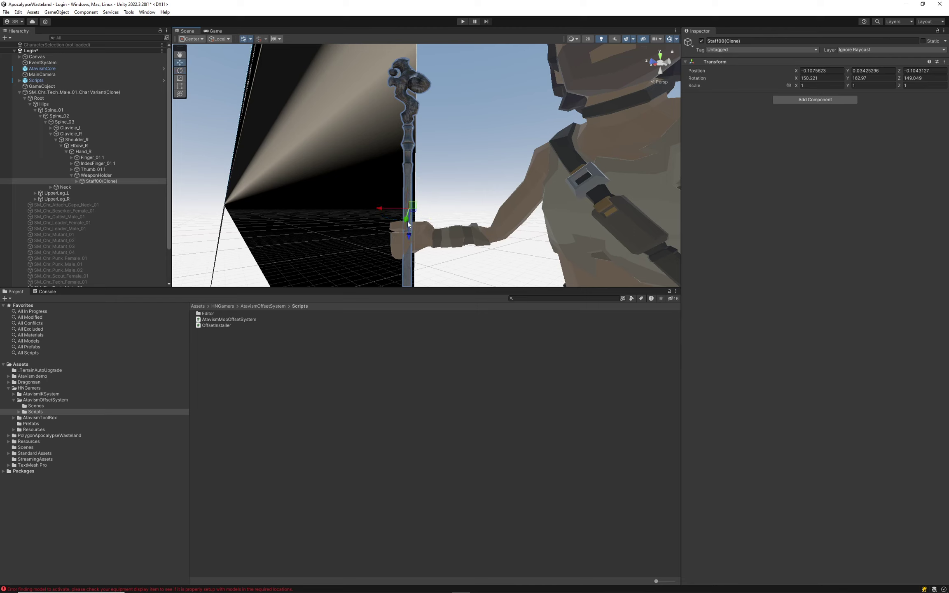
{"action": "left_click_drag", "start_coordinate": [406, 235], "coordinate": [410, 193]}
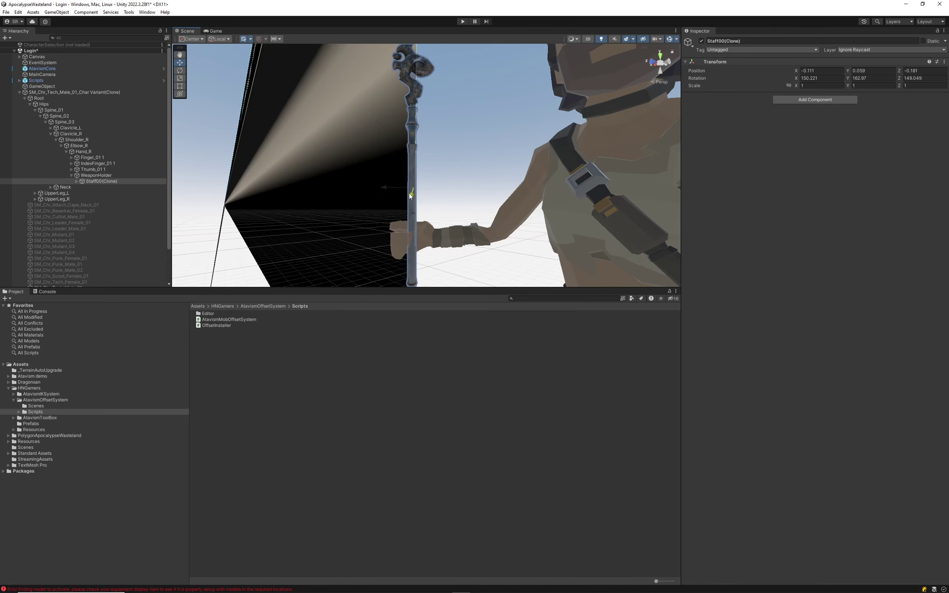
{"action": "right_click_drag", "start_coordinate": [410, 194], "coordinate": [500, 224]}
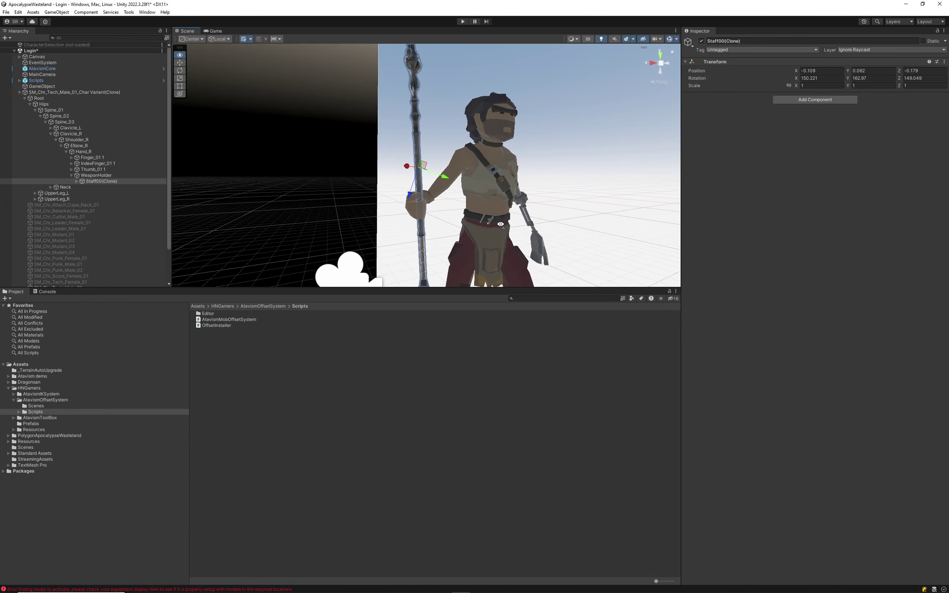
{"action": "scroll", "coordinate": [193, 156], "scroll_direction": "down", "scroll_amount": 3}
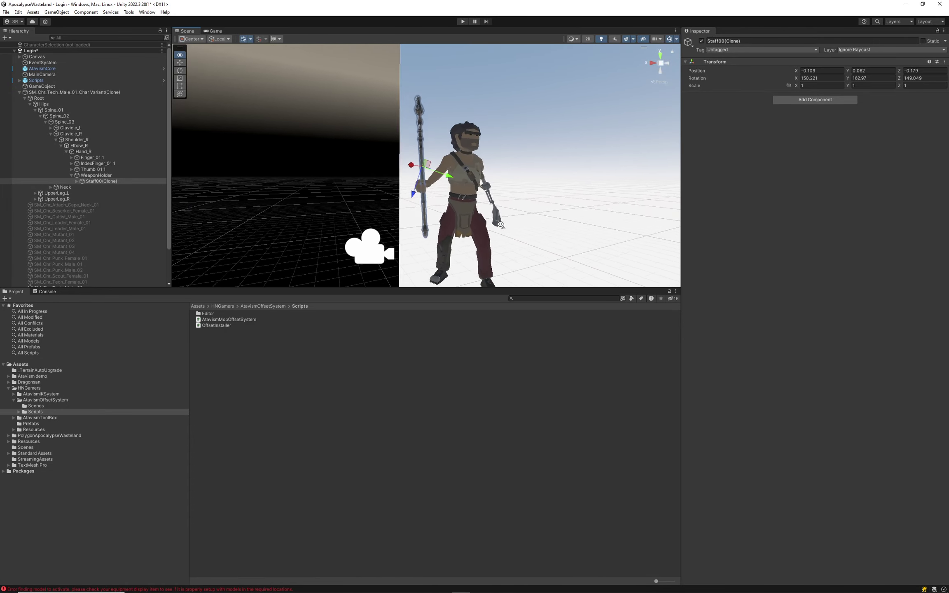
Switch to the previous character model and preview its animation holding the staff.
{"action": "left_click", "coordinate": [61, 85]}
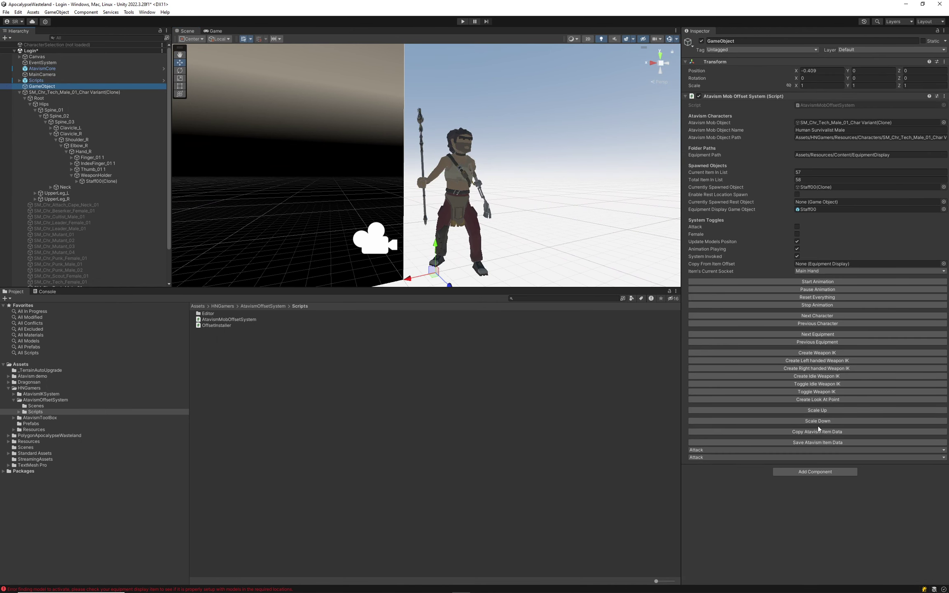
{"action": "left_click", "coordinate": [831, 324]}
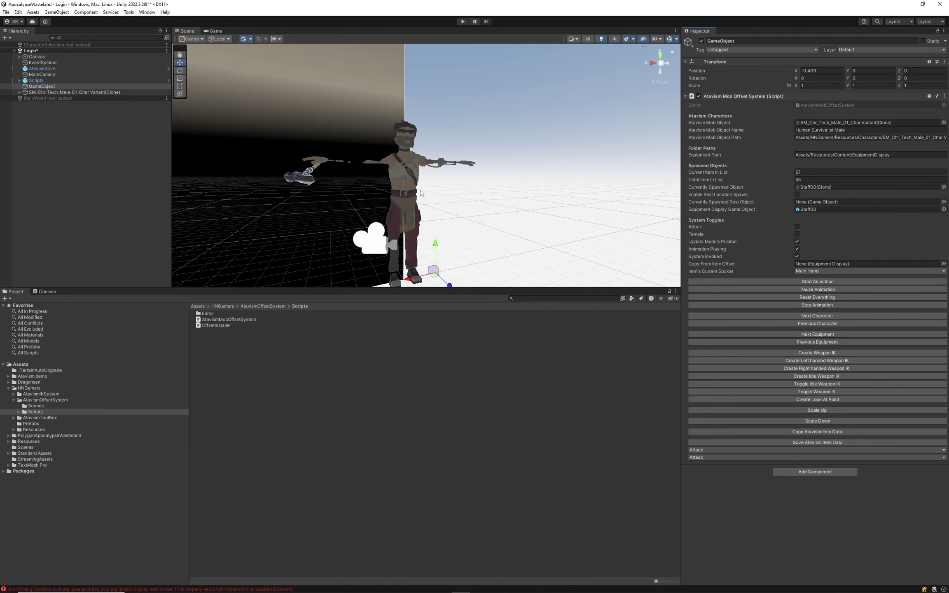
{"action": "scroll", "coordinate": [308, 162], "scroll_direction": "down", "scroll_amount": 3}
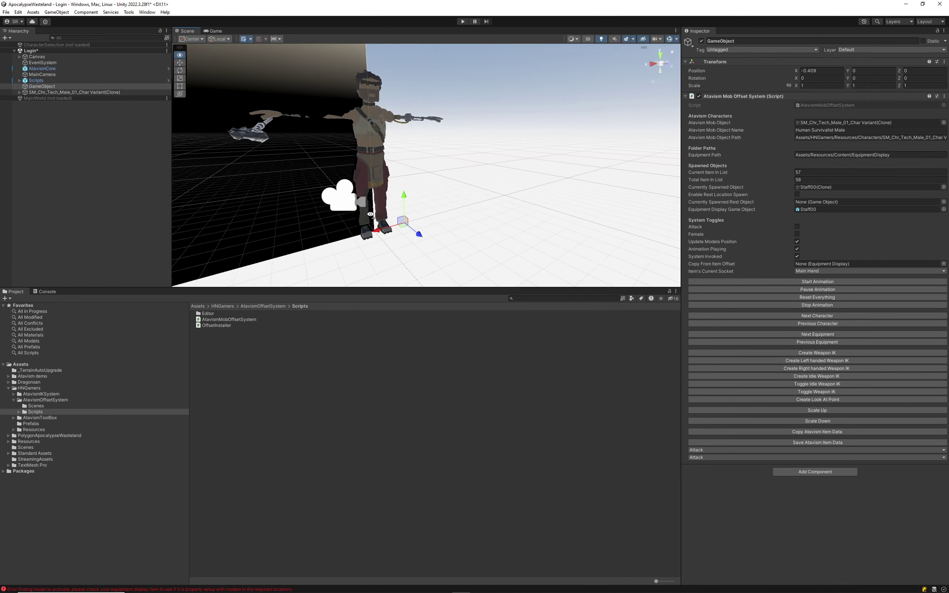
{"action": "left_click", "coordinate": [818, 282]}
{"action": "left_click_drag", "start_coordinate": [500, 185], "coordinate": [435, 183], "text": "alt"}
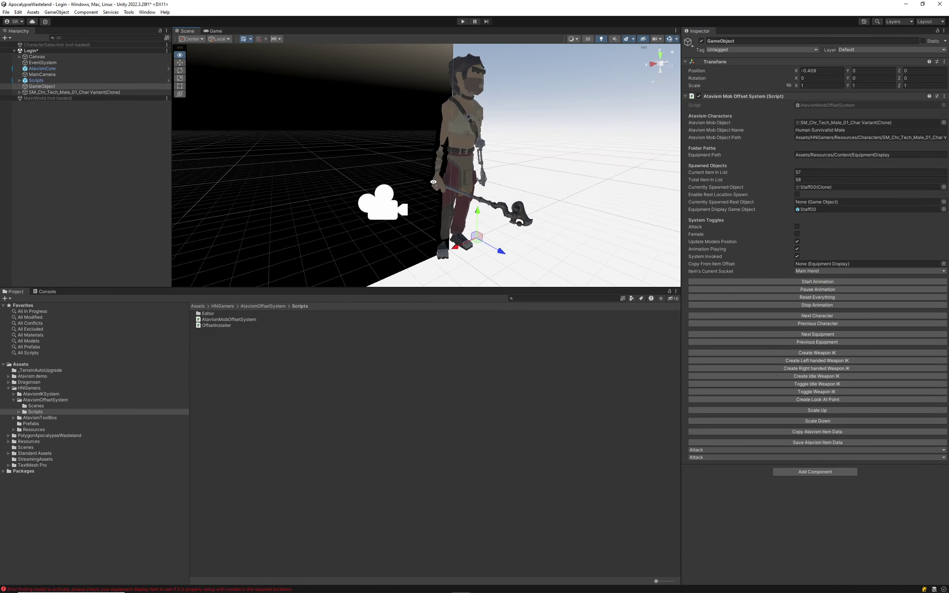
{"action": "scroll", "coordinate": [434, 182], "scroll_direction": "up", "scroll_amount": 4}
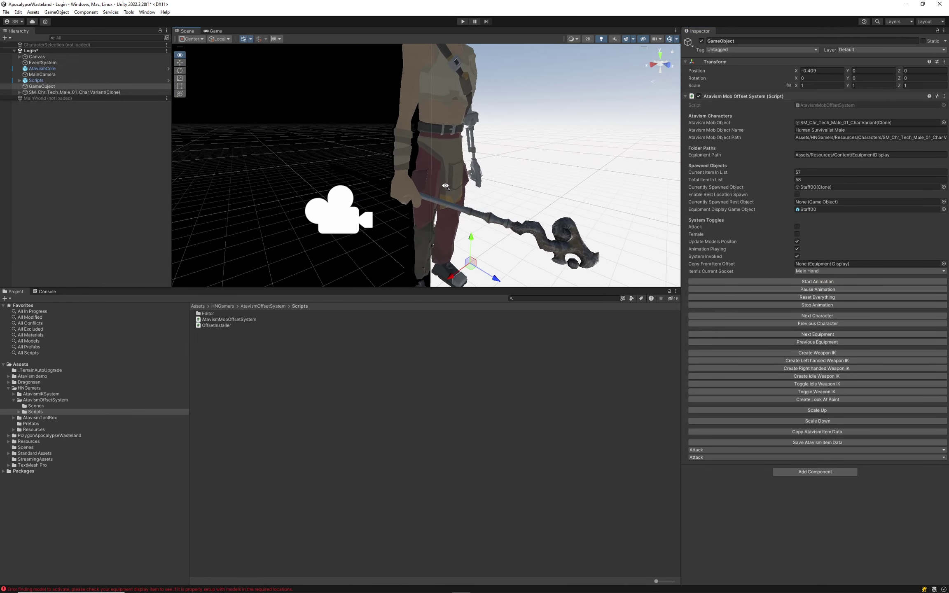
Delete the offset tool GameObject and the spawned male character clone.
{"action": "left_click", "coordinate": [37, 88]}
{"action": "key", "text": "Delete"}
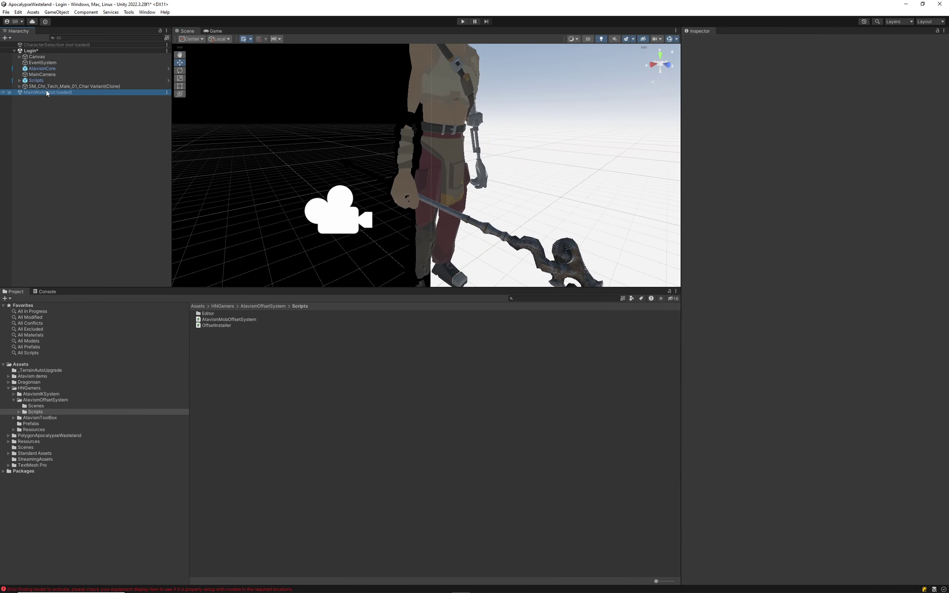
{"action": "left_click", "coordinate": [62, 86]}
{"action": "key", "text": "Delete"}
{"action": "left_click", "coordinate": [462, 22]}
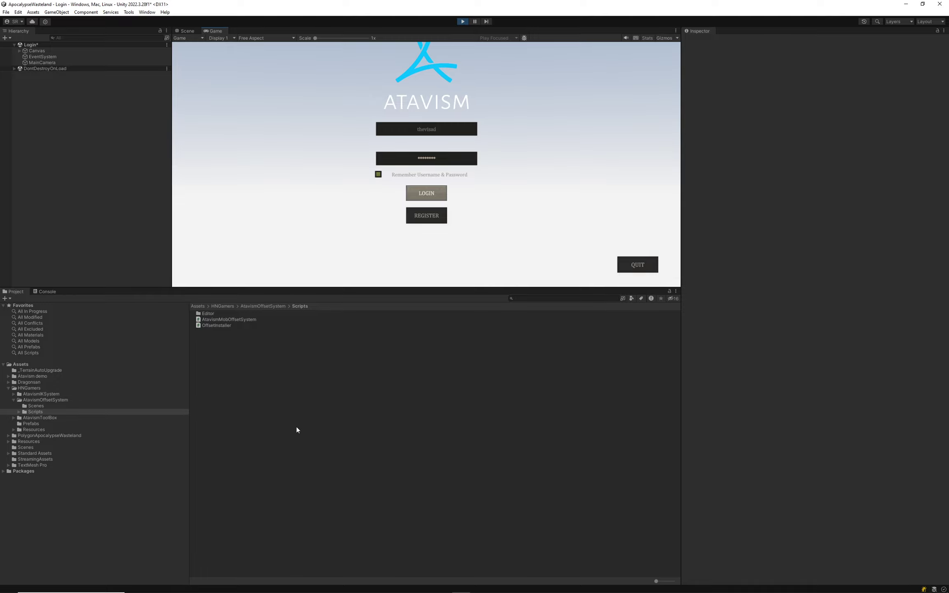
{"action": "left_click", "coordinate": [426, 200]}
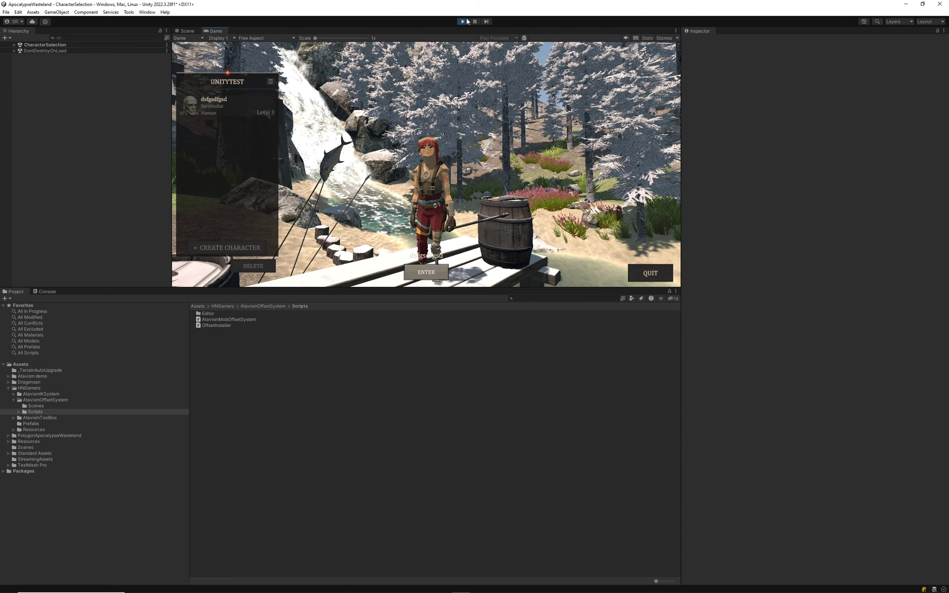
{"action": "key", "text": "ctrl+p"}
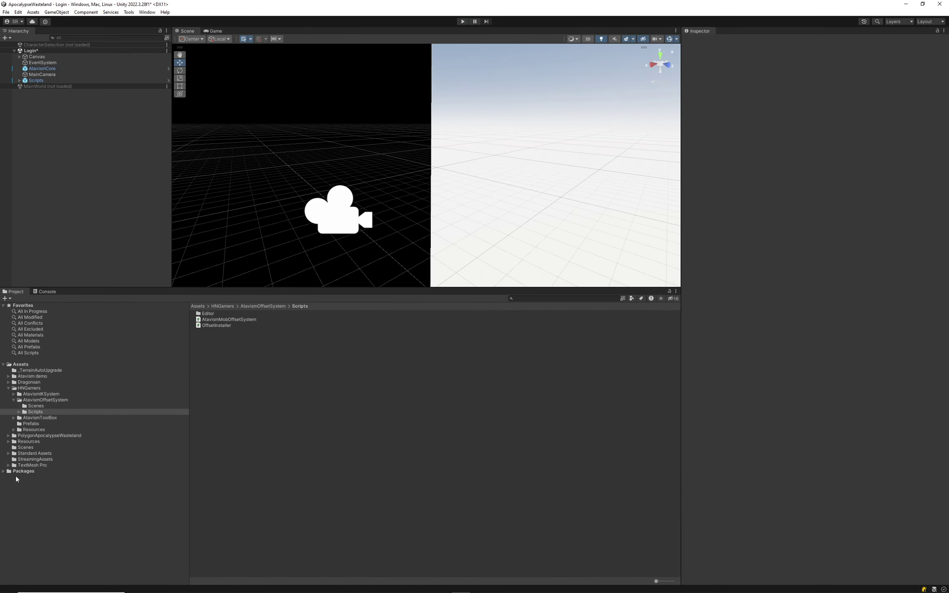
Open Resources > Content > EquipmentDisplay > Weapons > Staff and select the Staff00 prefab.
{"action": "left_click", "coordinate": [27, 441]}
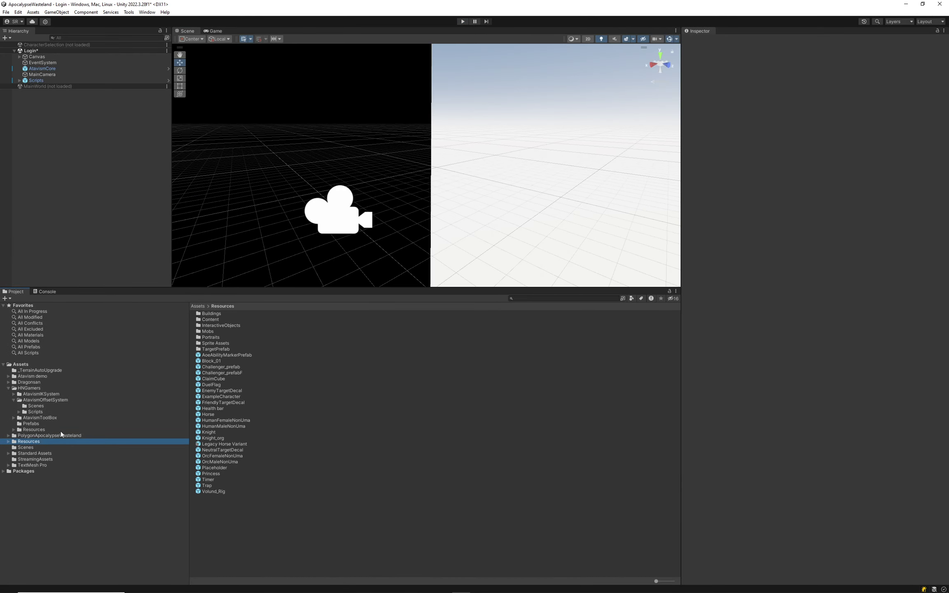
{"action": "double_click", "coordinate": [205, 320]}
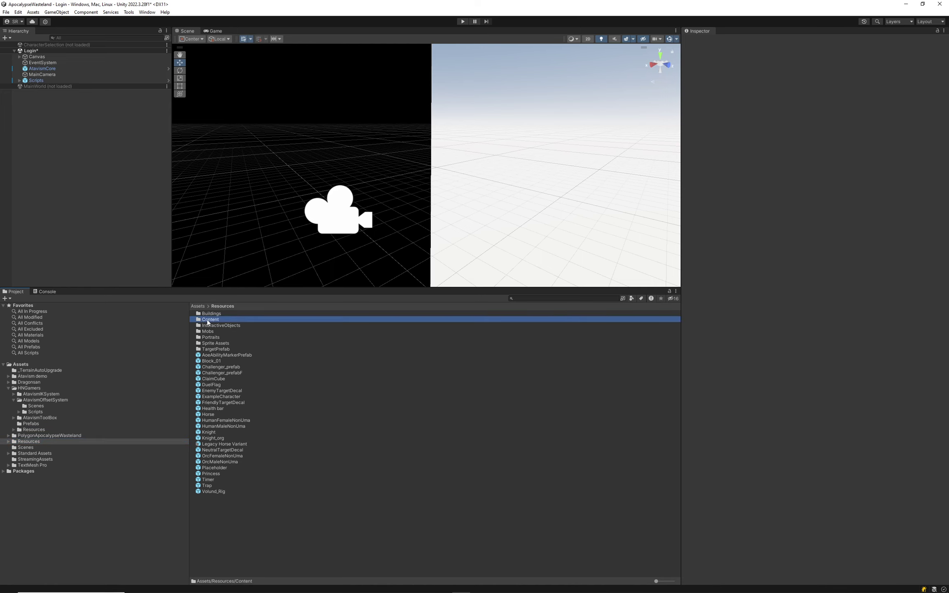
{"action": "double_click", "coordinate": [212, 320]}
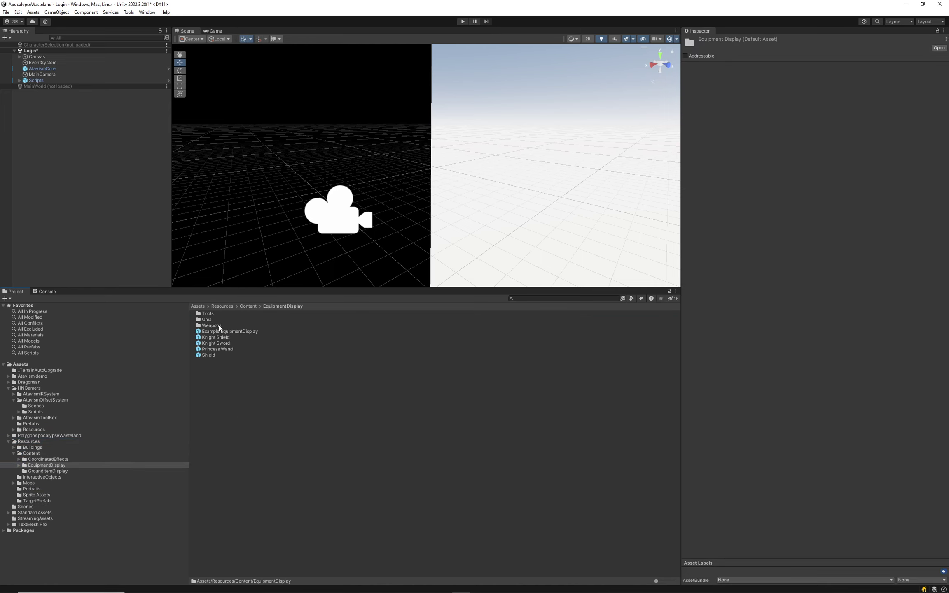
{"action": "left_click", "coordinate": [208, 314]}
{"action": "left_click", "coordinate": [213, 326]}
{"action": "double_click", "coordinate": [213, 326]}
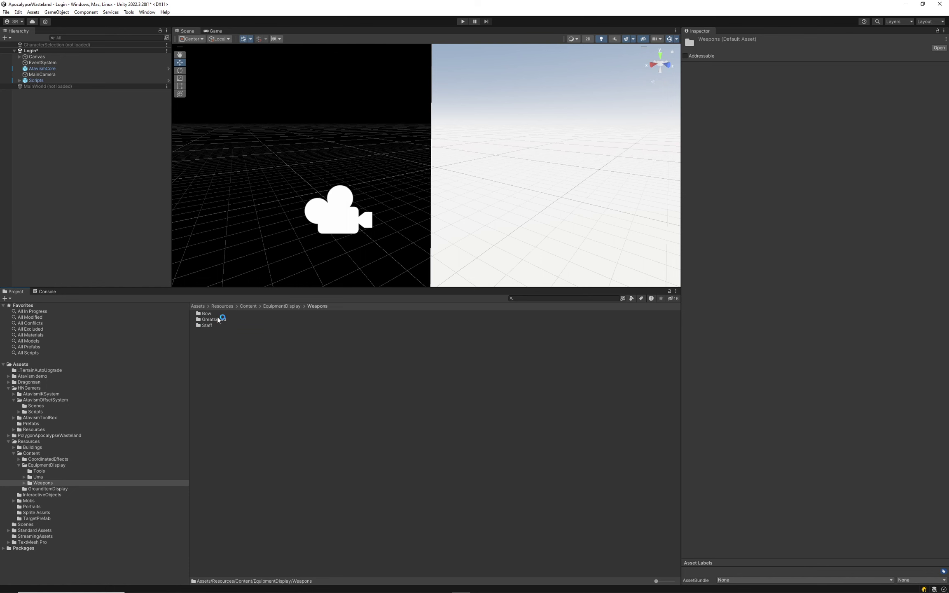
{"action": "double_click", "coordinate": [210, 325]}
{"action": "left_click", "coordinate": [210, 314]}
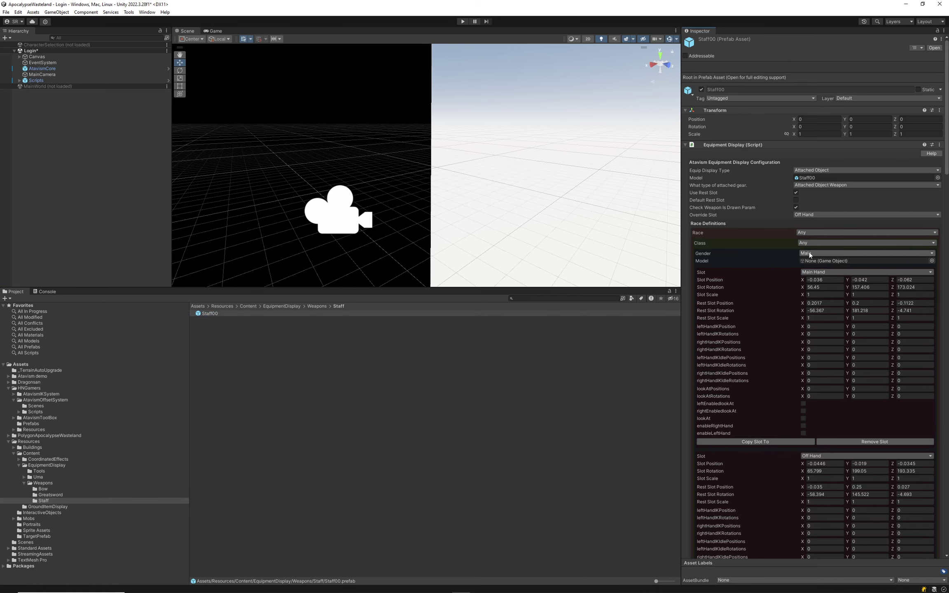
Switch the first definition's gender to Any and remove its first Main Hand slot.
{"action": "left_click", "coordinate": [810, 253]}
{"action": "scroll", "coordinate": [852, 435], "scroll_direction": "down", "scroll_amount": 5}
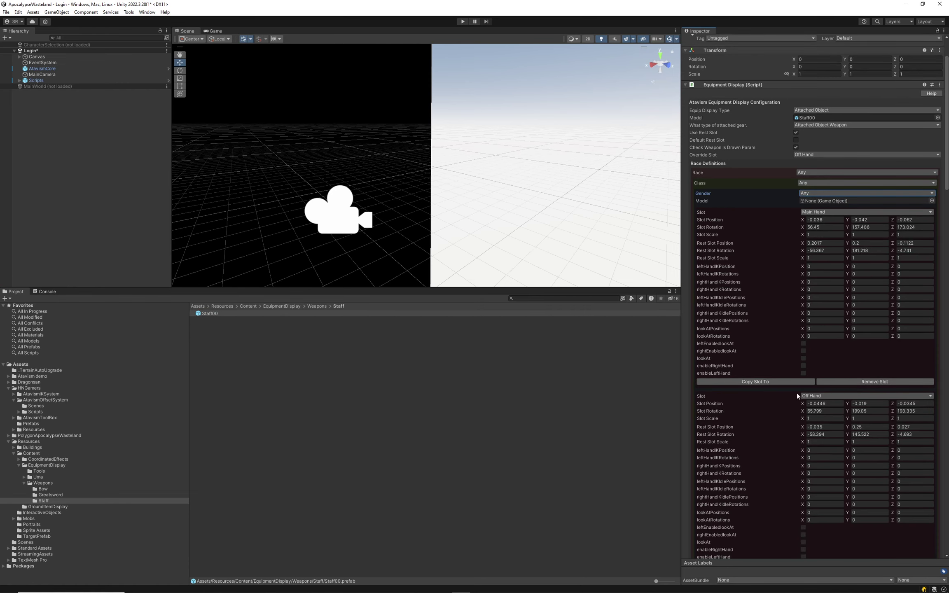
{"action": "left_click", "coordinate": [865, 321]}
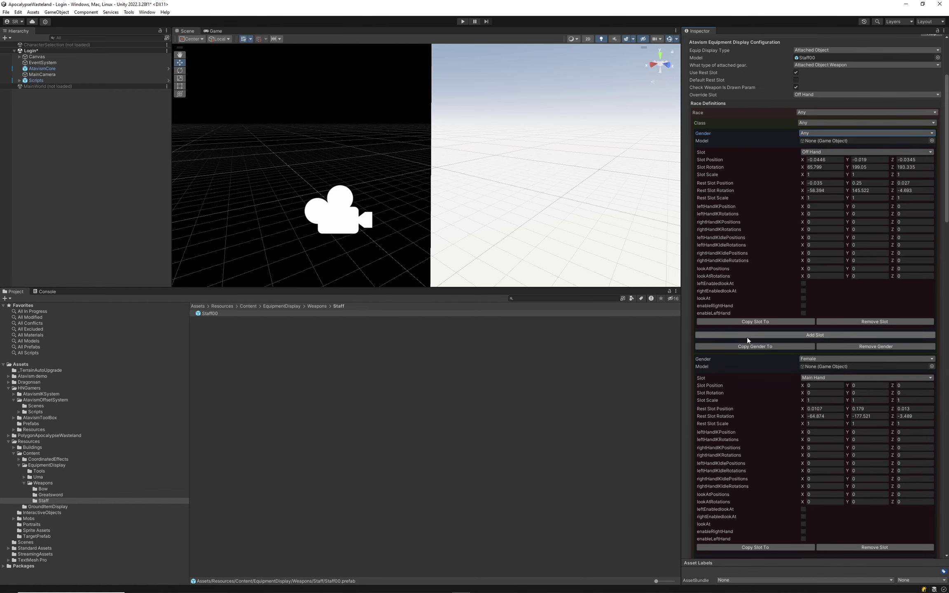
Remove the remaining Main Hand slots plus surplus Any and Orc gender and race entries.
{"action": "left_click", "coordinate": [872, 347]}
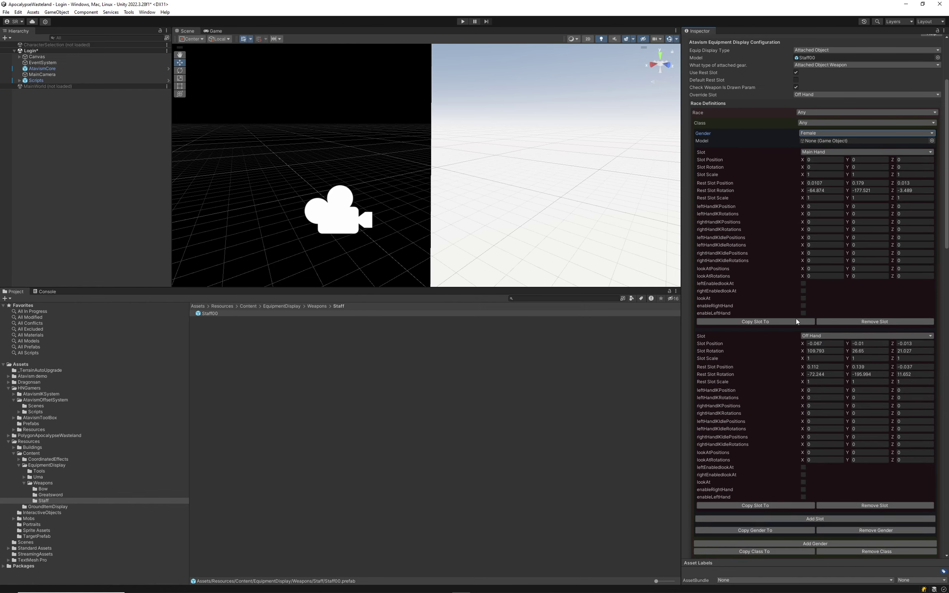
{"action": "left_click", "coordinate": [859, 322]}
{"action": "scroll", "coordinate": [808, 295], "scroll_direction": "down", "scroll_amount": 3}
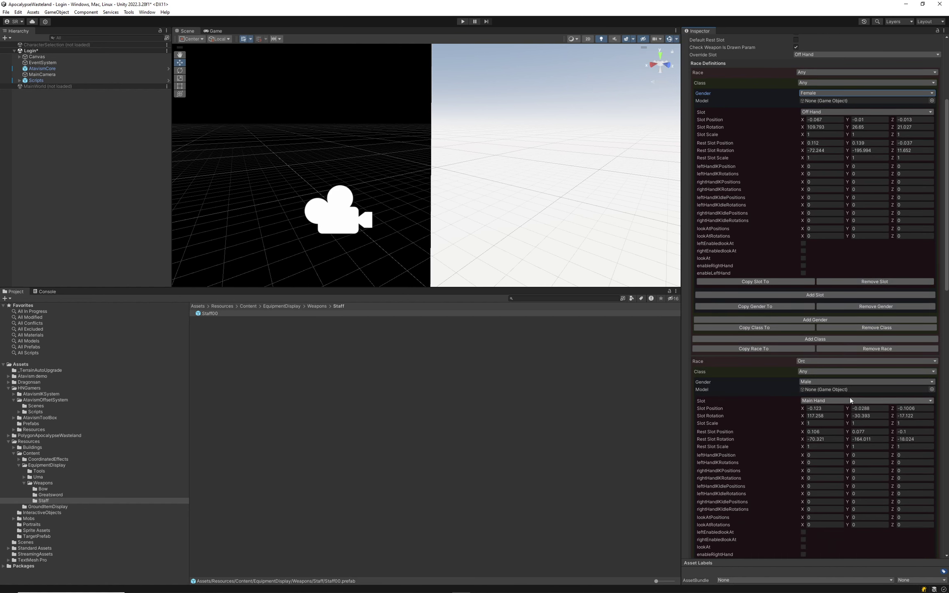
{"action": "left_click", "coordinate": [875, 350]}
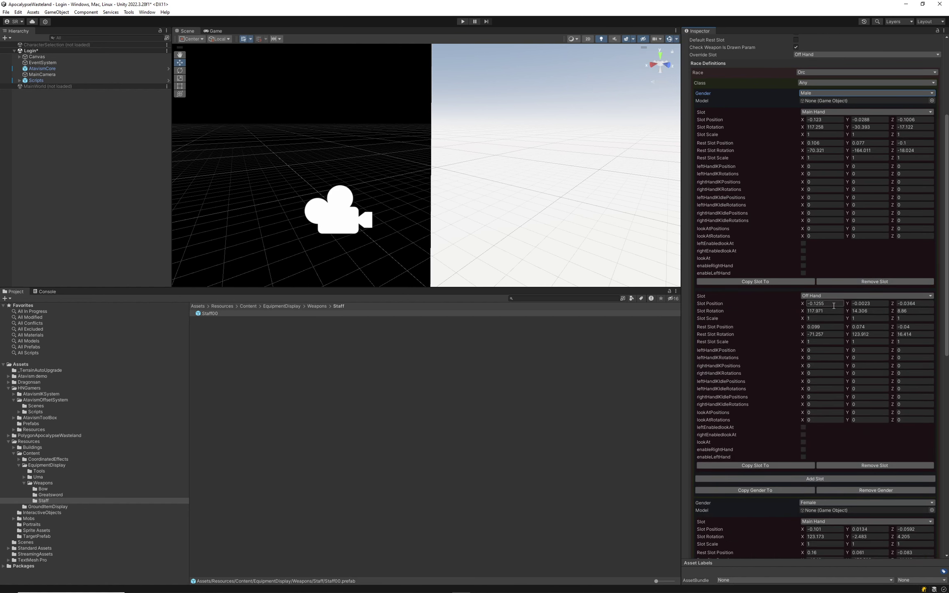
{"action": "left_click", "coordinate": [865, 283]}
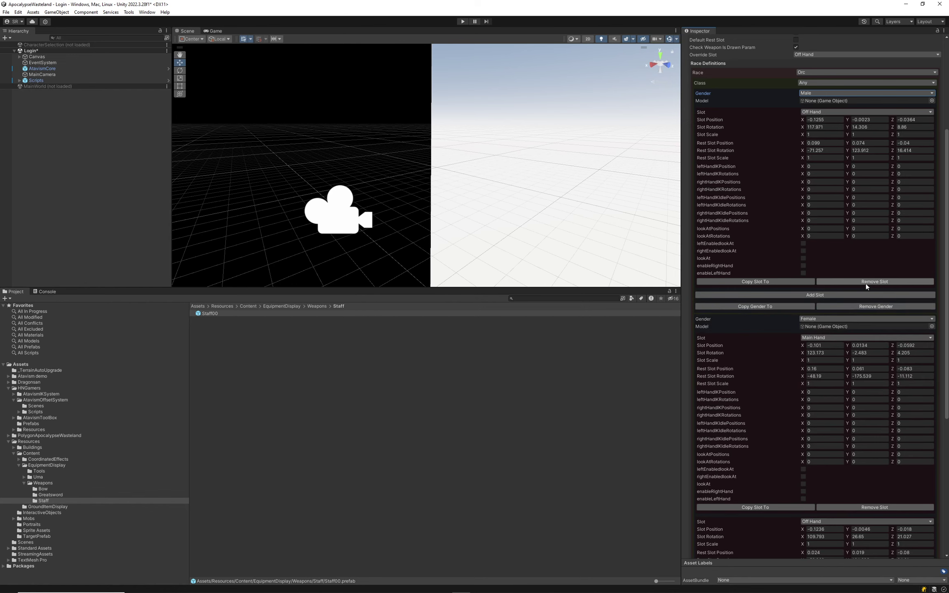
{"action": "left_click", "coordinate": [873, 307]}
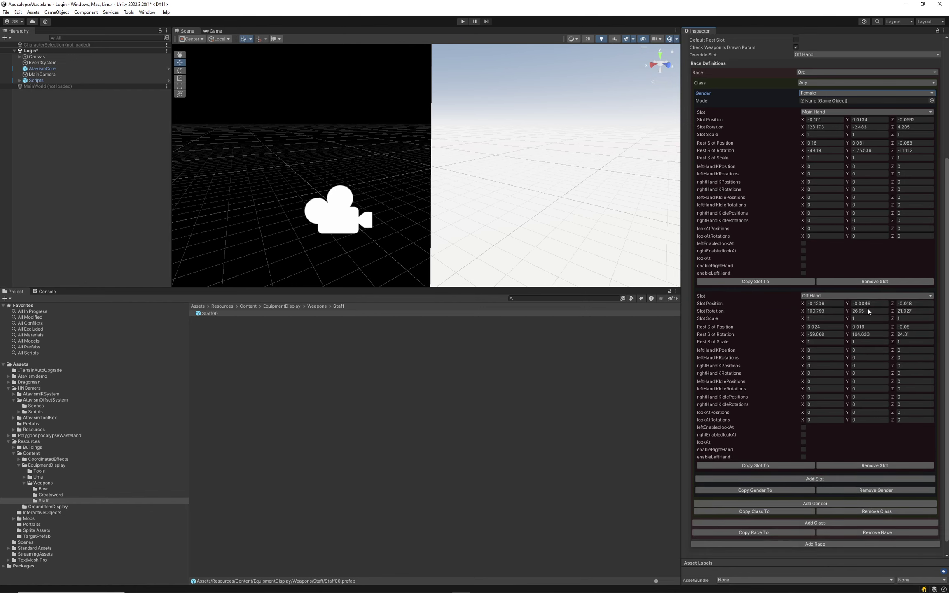
{"action": "left_click", "coordinate": [875, 282]}
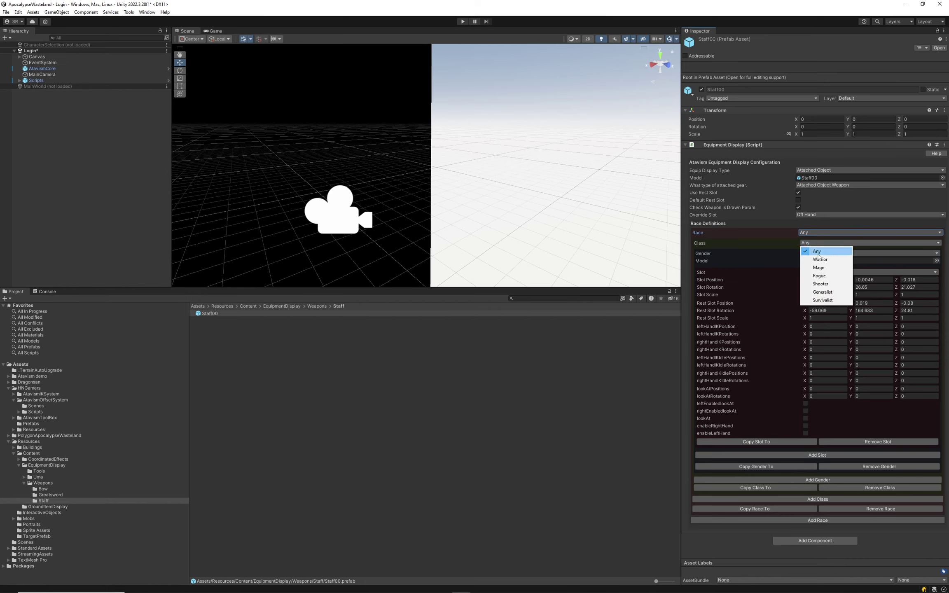
{"action": "left_click", "coordinate": [818, 252]}
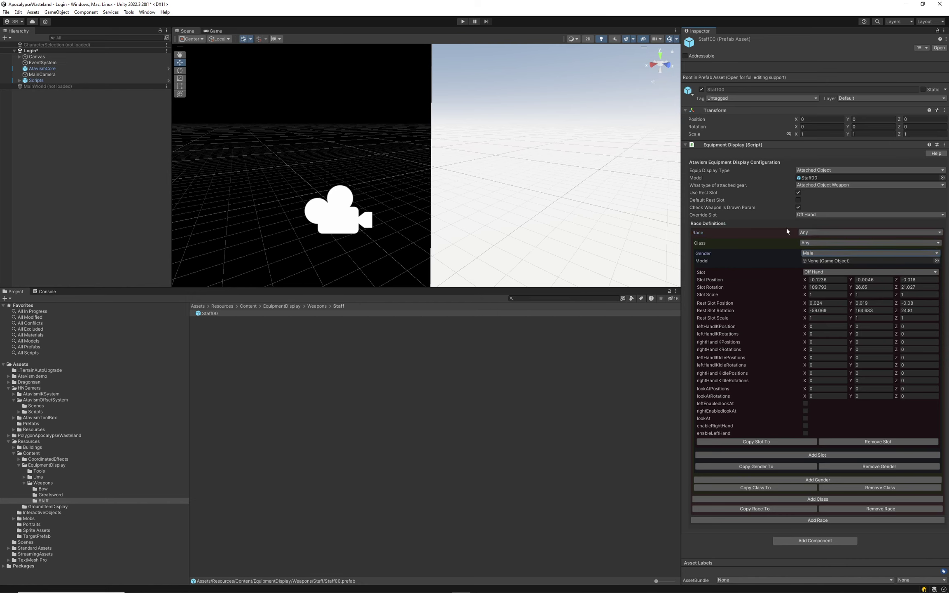
{"action": "left_click", "coordinate": [836, 295]}
Create an empty GameObject in the Login scene.
{"action": "right_click", "coordinate": [35, 54]}
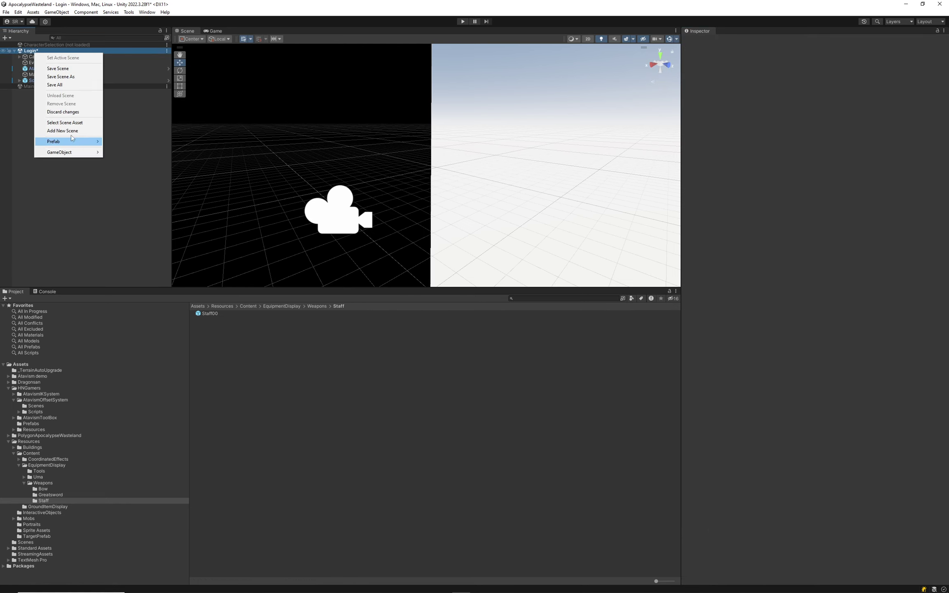
{"action": "mouse_move", "coordinate": [65, 153]}
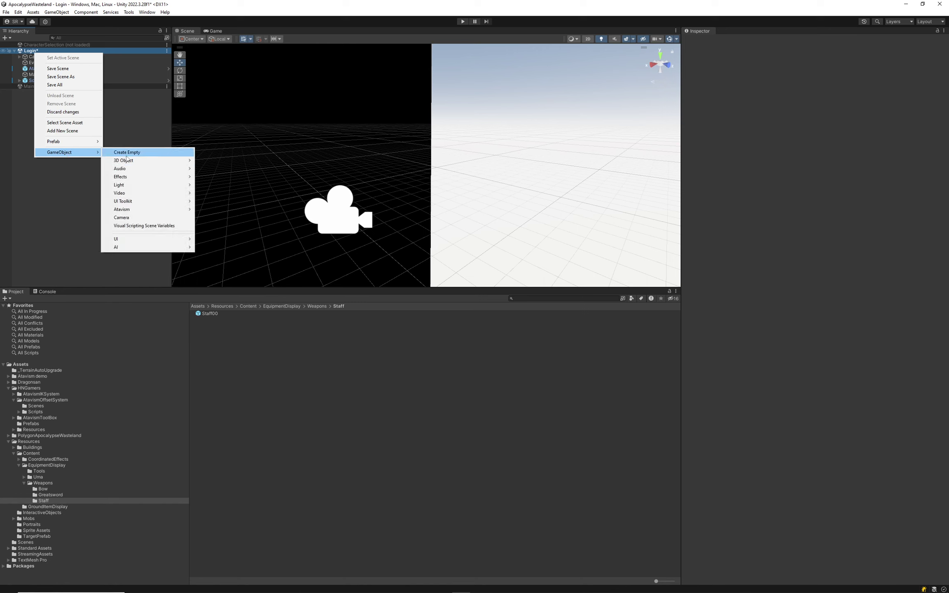
{"action": "left_click", "coordinate": [126, 153]}
{"action": "left_click", "coordinate": [812, 101]}
{"action": "key", "text": "Escape"}
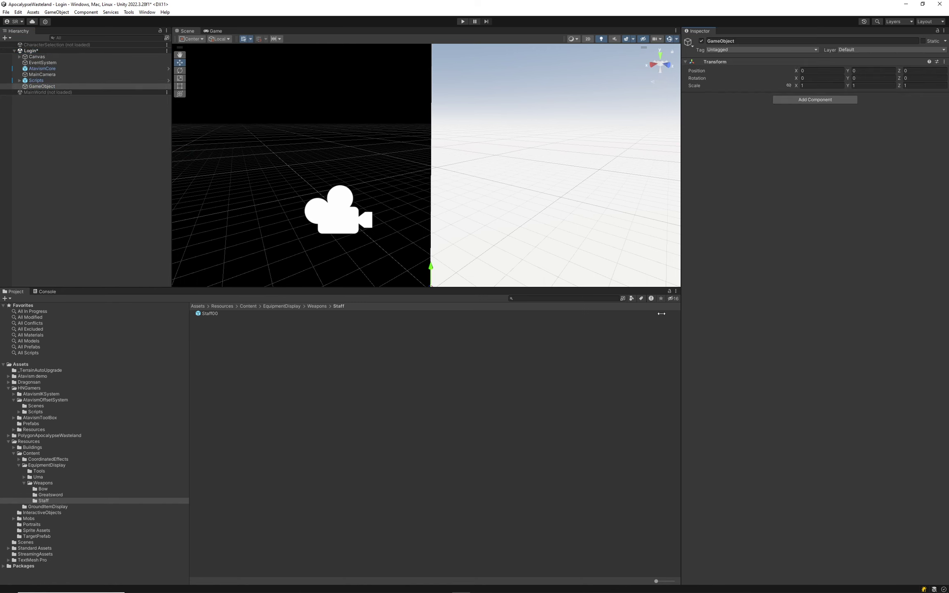
Attach the AtavismMobOffsetSystem script and reset it to spawn Tech Male holding Wand_prefab.
{"action": "left_click", "coordinate": [38, 400]}
{"action": "left_click", "coordinate": [36, 407]}
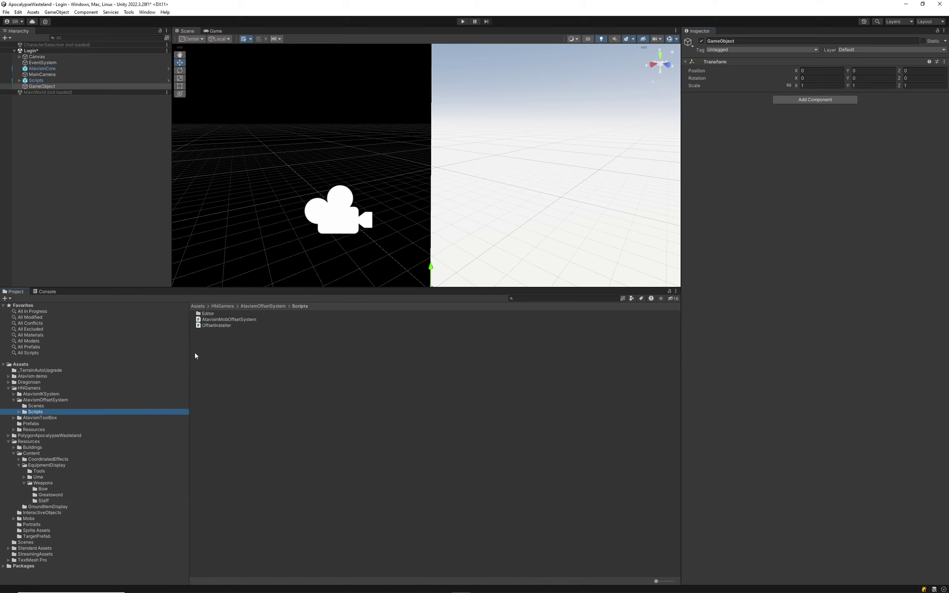
{"action": "left_click_drag", "start_coordinate": [213, 315], "coordinate": [352, 304]}
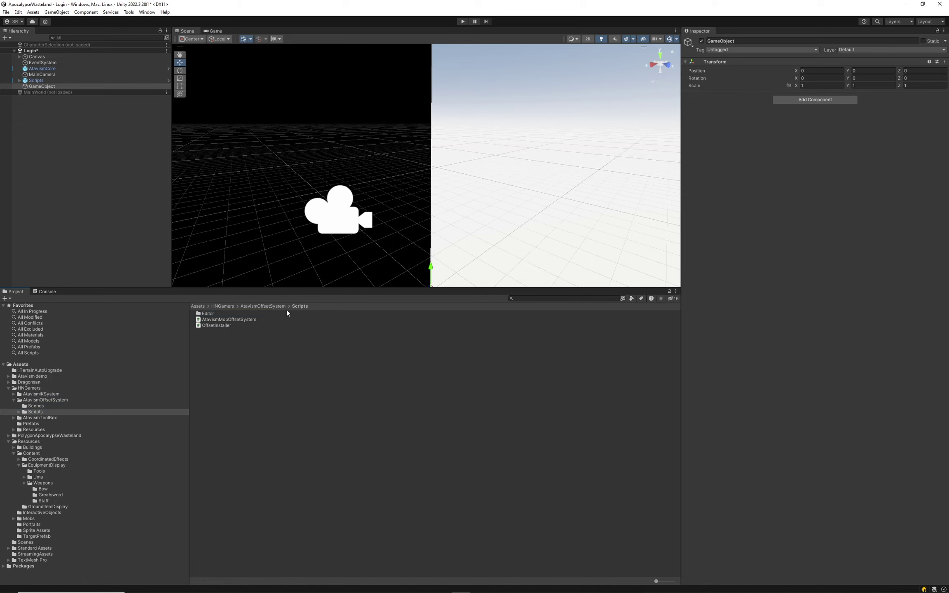
{"action": "left_click_drag", "start_coordinate": [236, 318], "coordinate": [866, 165]}
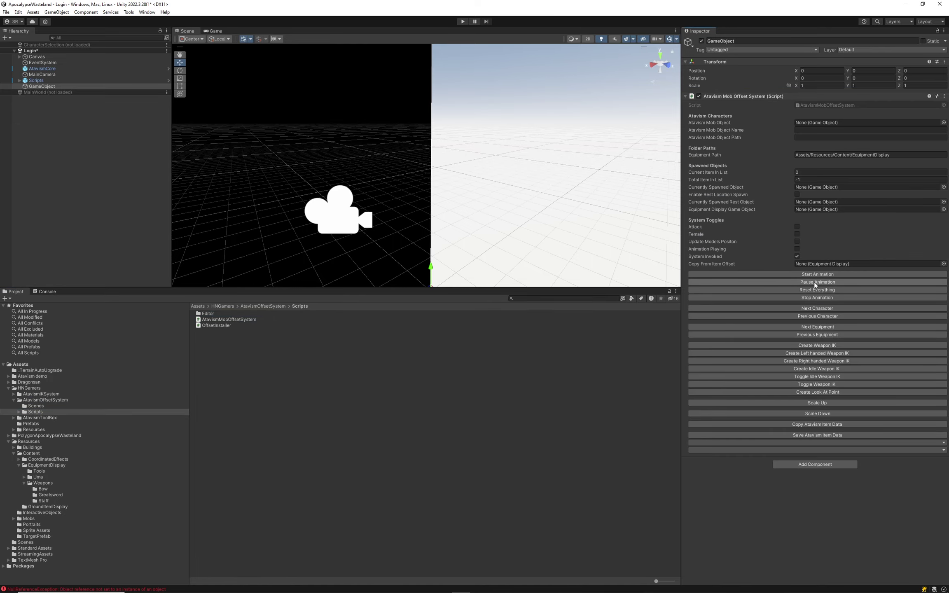
{"action": "left_click", "coordinate": [788, 289]}
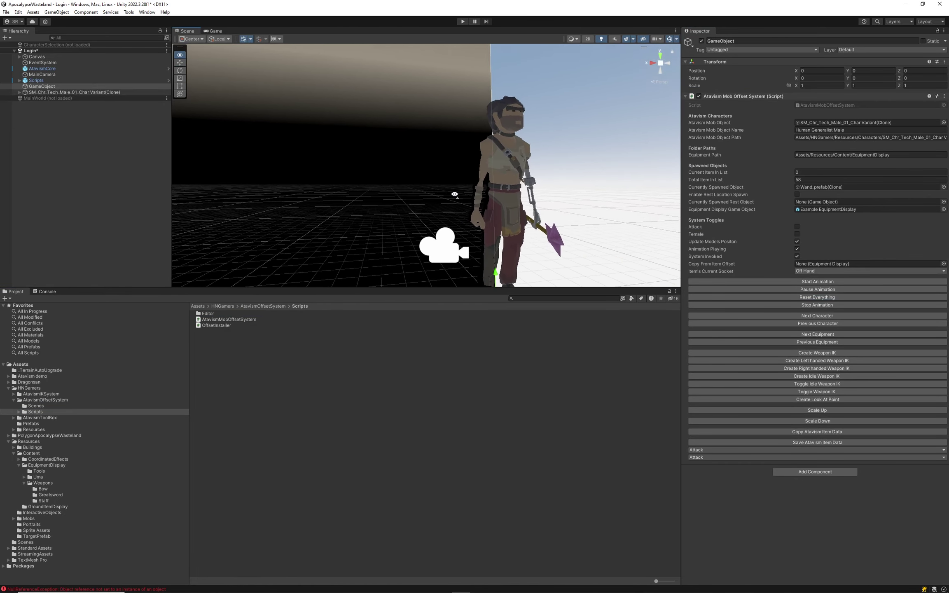
Advance to Staff00 (item 57 of 58) and change its socket from Off Hand to Main Hand.
{"action": "left_click", "coordinate": [817, 342]}
{"action": "right_click_drag", "start_coordinate": [601, 231], "coordinate": [815, 269]}
{"action": "left_click", "coordinate": [815, 270]}
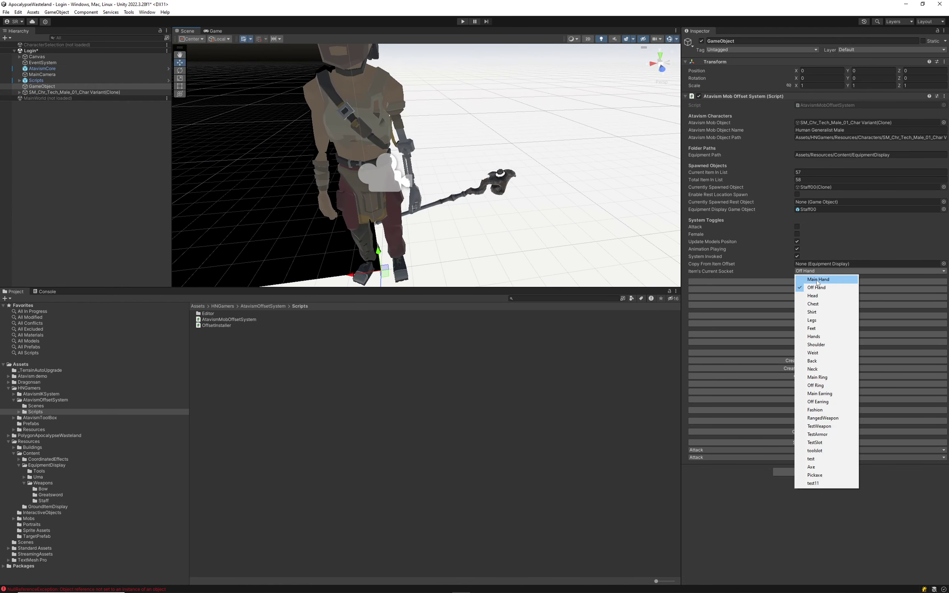
{"action": "left_click", "coordinate": [817, 280]}
{"action": "right_click_drag", "start_coordinate": [452, 173], "coordinate": [424, 176]}
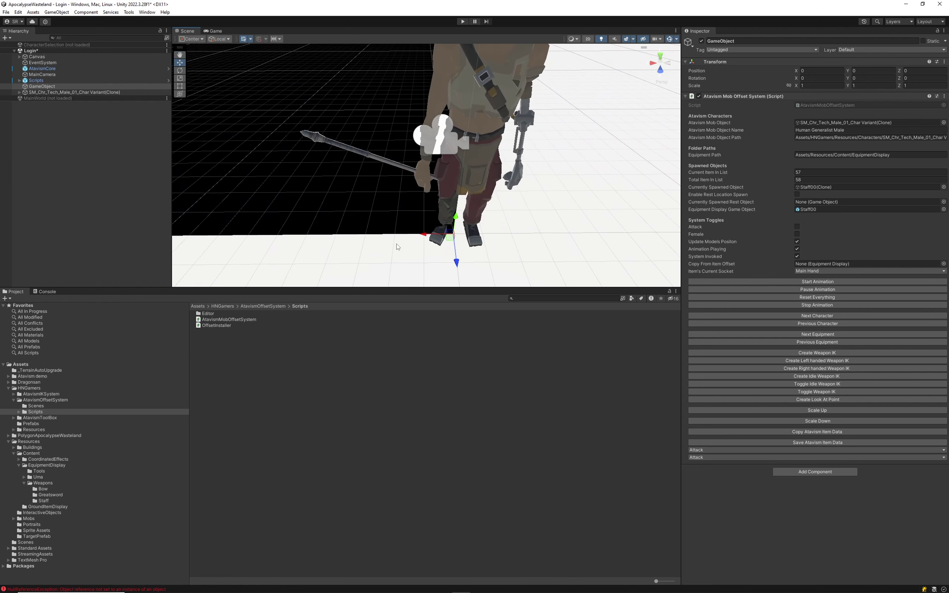
Shift the male character clone to X -1.072 and select the spawned Staff00(Clone).
{"action": "left_click", "coordinate": [65, 91]}
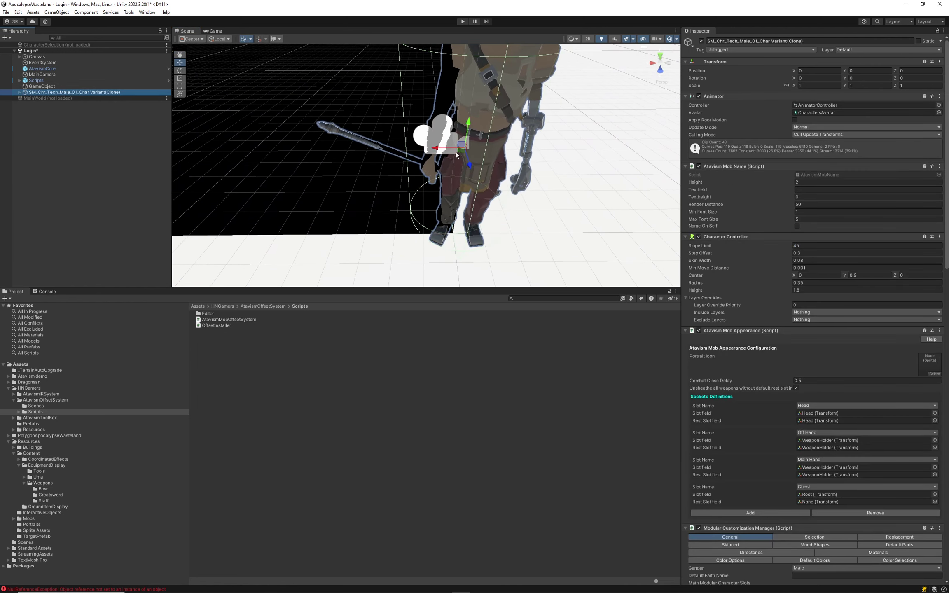
{"action": "left_click_drag", "start_coordinate": [433, 147], "coordinate": [614, 139]}
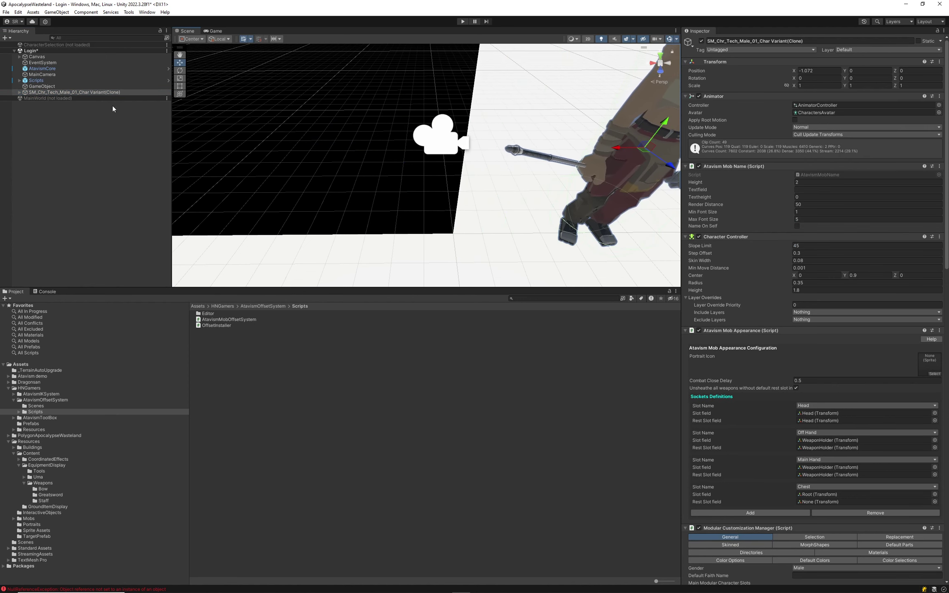
{"action": "left_click", "coordinate": [45, 87]}
{"action": "left_click", "coordinate": [814, 188]}
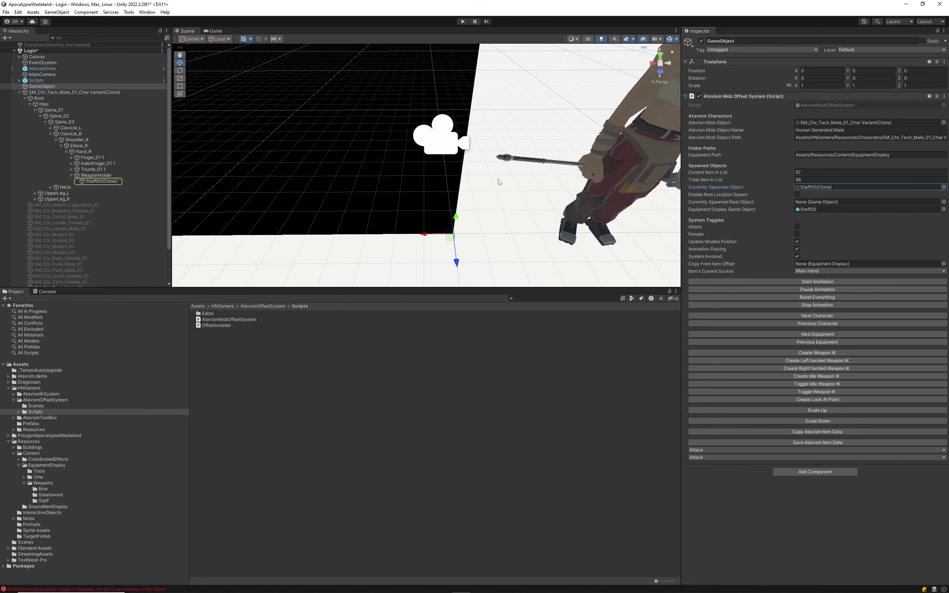
{"action": "left_click", "coordinate": [99, 182]}
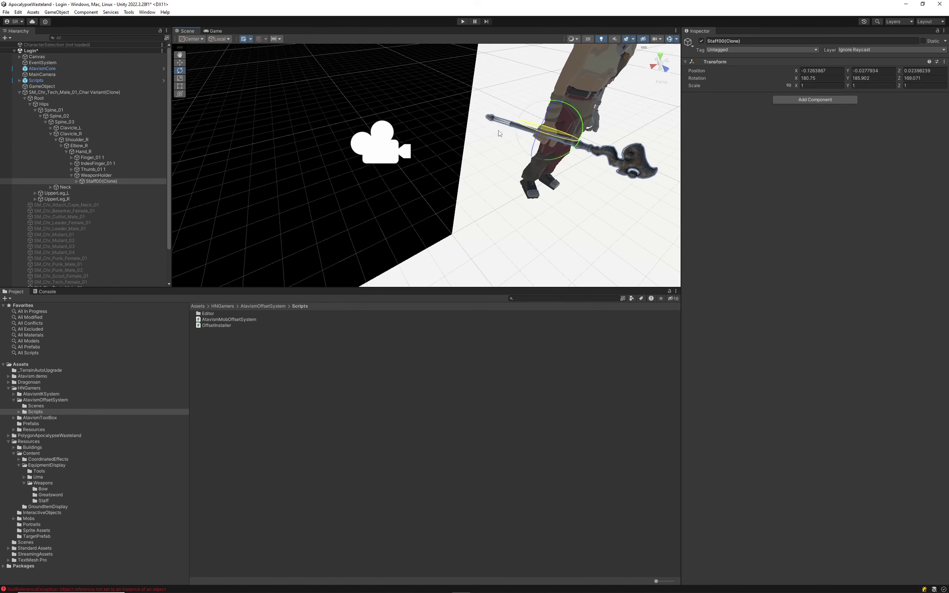
Rotate the staff in the male character's right hand to 163.984, 168.914, 166.045.
{"action": "left_click", "coordinate": [653, 66]}
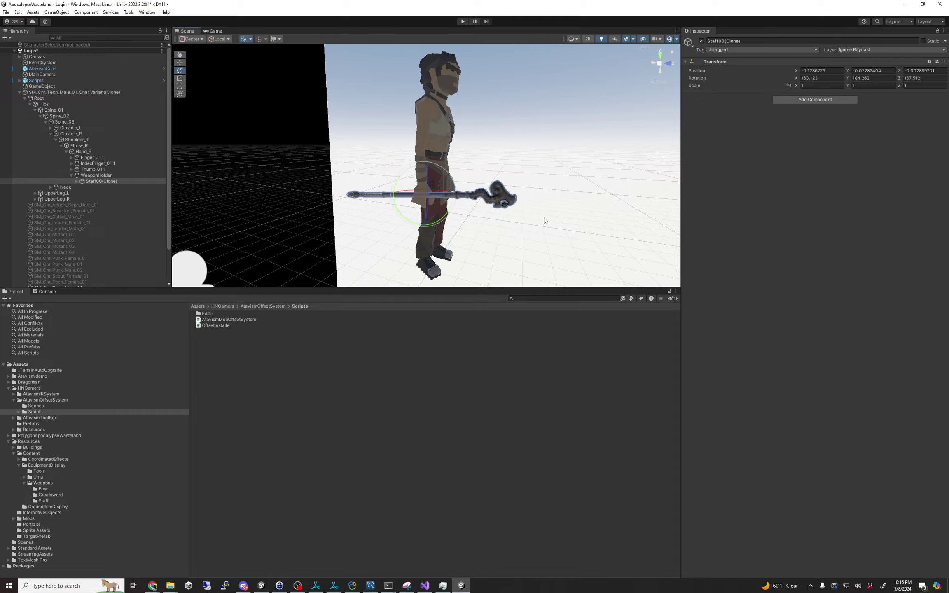
{"action": "right_click_drag", "start_coordinate": [546, 221], "coordinate": [450, 166]}
{"action": "key", "text": "w"}
{"action": "mouse_move", "coordinate": [449, 165]}
{"action": "left_mouse_down"}
{"action": "mouse_move", "coordinate": [465, 172]}
{"action": "mouse_move", "coordinate": [455, 172]}
{"action": "mouse_move", "coordinate": [461, 181]}
{"action": "left_mouse_up"}
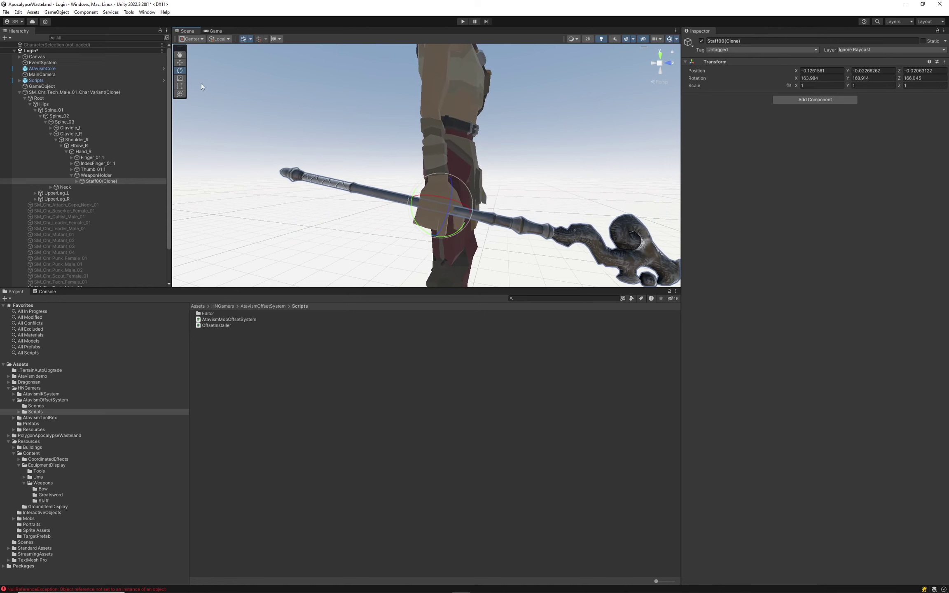
Reposition the staff in the hand to -0.093, 0.003, -0.093.
{"action": "left_click", "coordinate": [180, 62]}
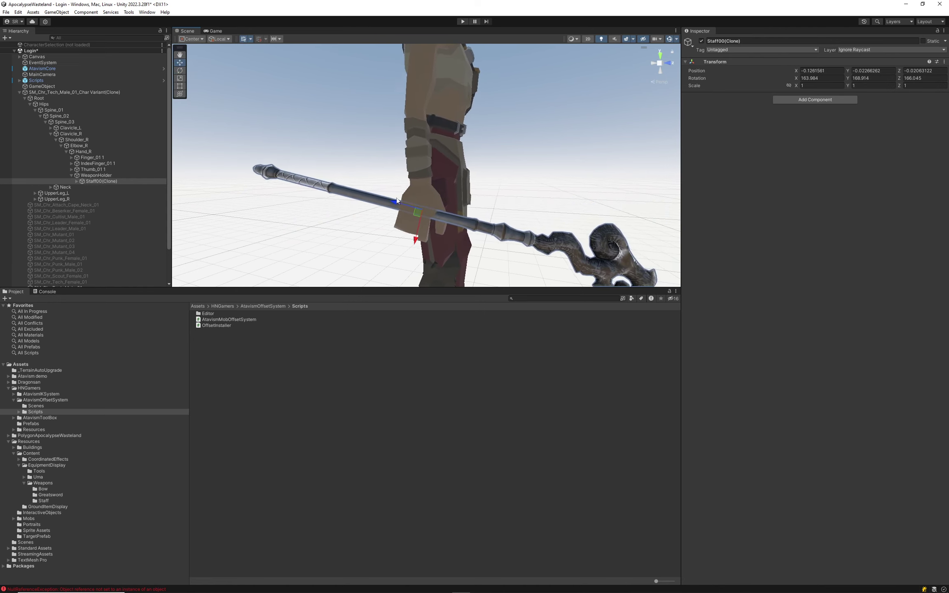
{"action": "left_click", "coordinate": [417, 214]}
{"action": "left_click", "coordinate": [378, 199]}
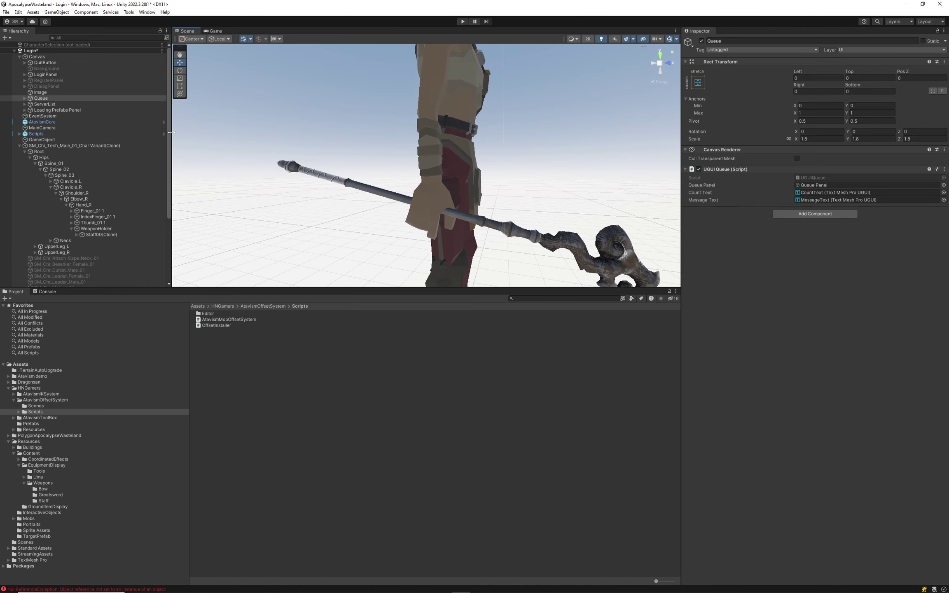
{"action": "left_click", "coordinate": [102, 234]}
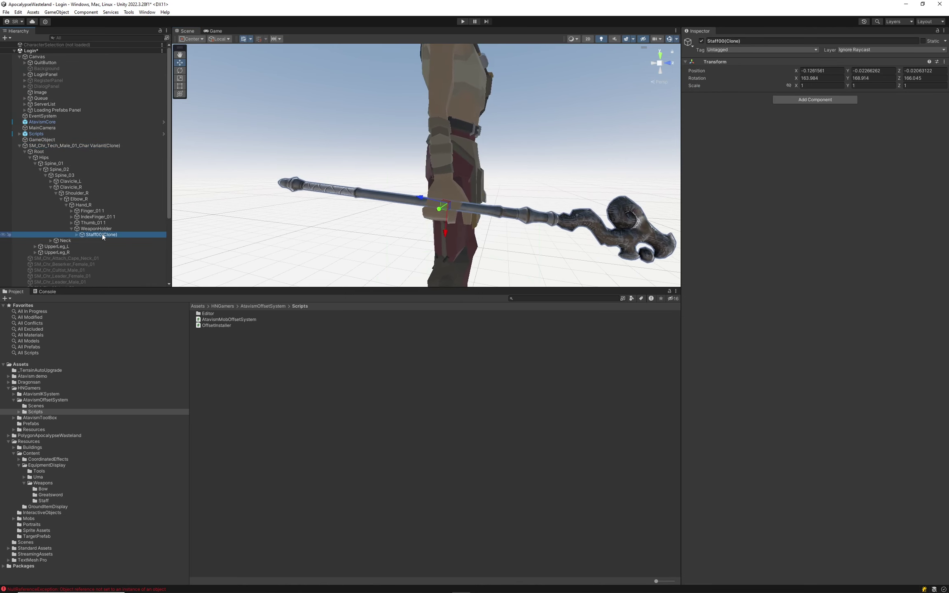
{"action": "mouse_move", "coordinate": [458, 209]}
{"action": "left_mouse_down"}
{"action": "mouse_move", "coordinate": [444, 205]}
{"action": "mouse_move", "coordinate": [493, 221]}
{"action": "mouse_move", "coordinate": [454, 242]}
{"action": "mouse_move", "coordinate": [515, 154]}
{"action": "mouse_move", "coordinate": [449, 192]}
{"action": "mouse_move", "coordinate": [365, 183]}
{"action": "mouse_move", "coordinate": [400, 160]}
{"action": "mouse_move", "coordinate": [465, 147]}
{"action": "mouse_move", "coordinate": [417, 160]}
{"action": "mouse_move", "coordinate": [451, 167]}
{"action": "mouse_move", "coordinate": [441, 138]}
{"action": "left_mouse_up"}
{"action": "scroll", "coordinate": [334, 177], "scroll_direction": "up", "scroll_amount": 10}
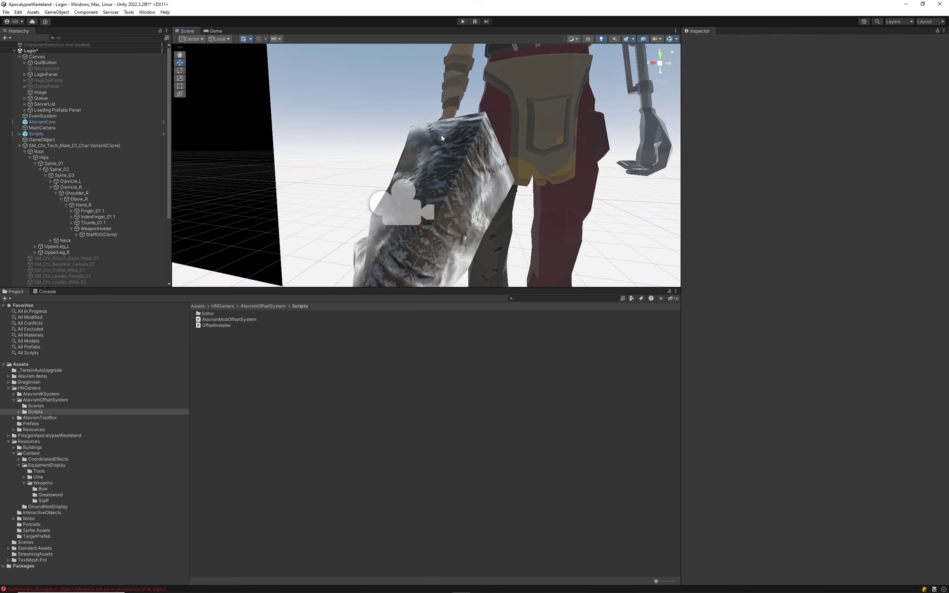
Collapse the character's bones and orbit around the character to check the staff.
{"action": "left_click", "coordinate": [17, 147]}
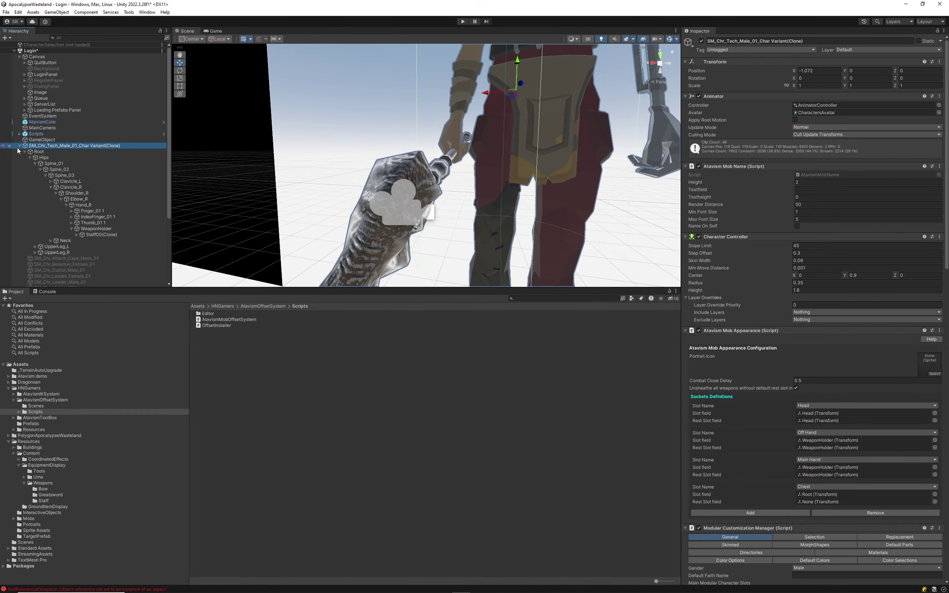
{"action": "left_click", "coordinate": [19, 146]}
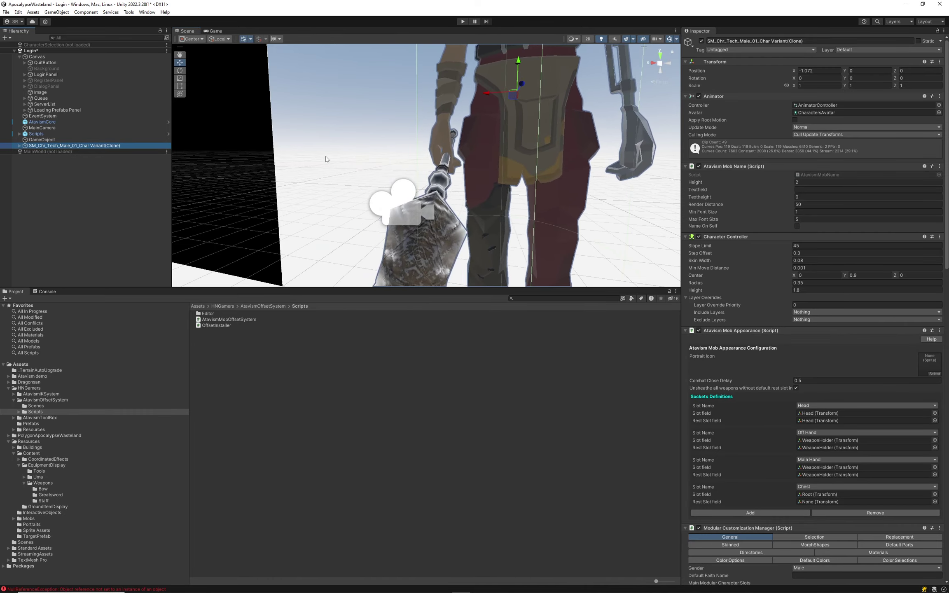
{"action": "left_click_drag", "start_coordinate": [327, 159], "coordinate": [527, 120], "text": "alt"}
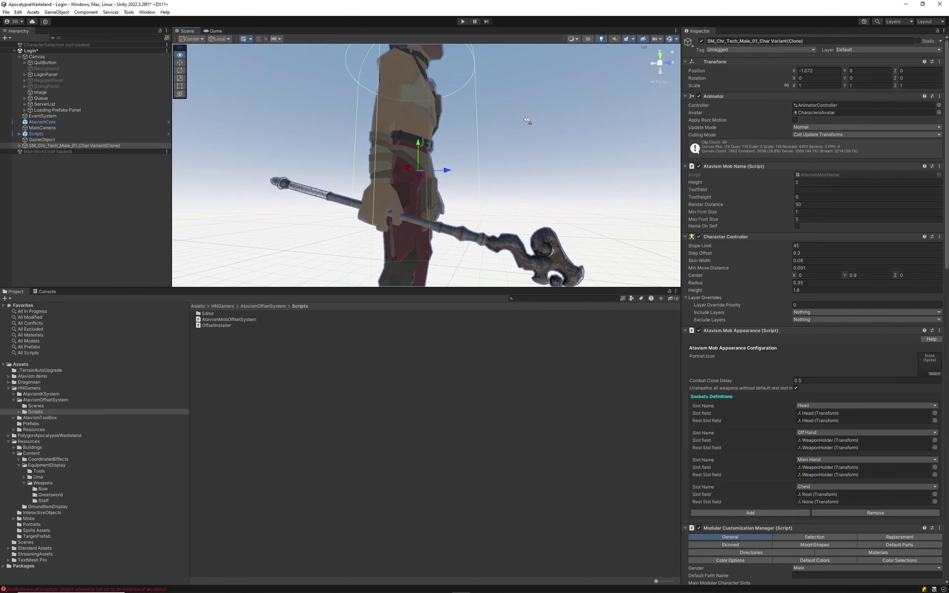
{"action": "left_click_drag", "start_coordinate": [527, 120], "coordinate": [287, 140], "text": "alt"}
{"action": "scroll", "coordinate": [290, 140], "scroll_direction": "up", "scroll_amount": 10}
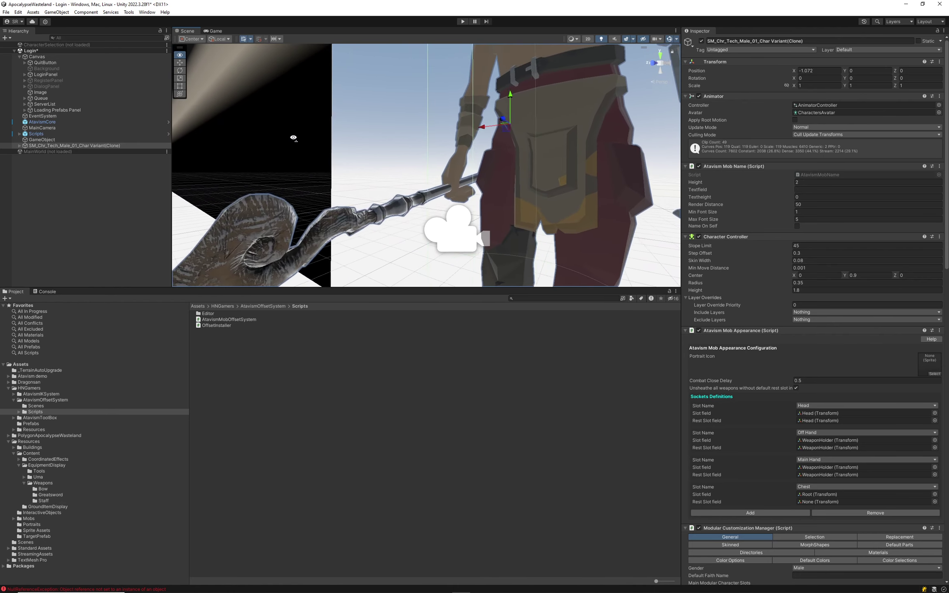
{"action": "key", "text": "s"}
{"action": "right_click_drag", "start_coordinate": [333, 143], "coordinate": [408, 165]}
{"action": "key", "text": "a"}
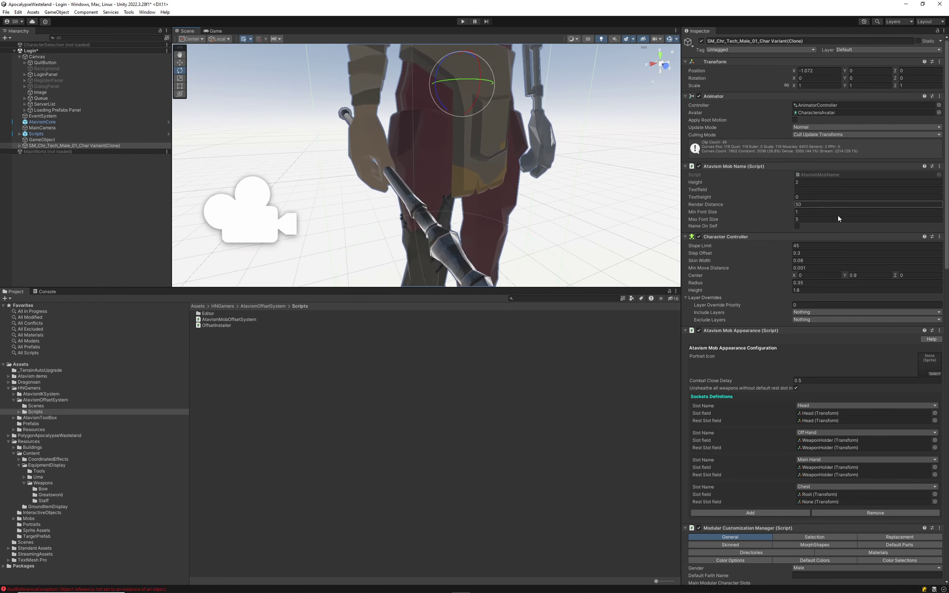
Reselect Staff00(Clone) and rotate it to 180.287, 170.35, 160.202 in the hand.
{"action": "left_click", "coordinate": [41, 140]}
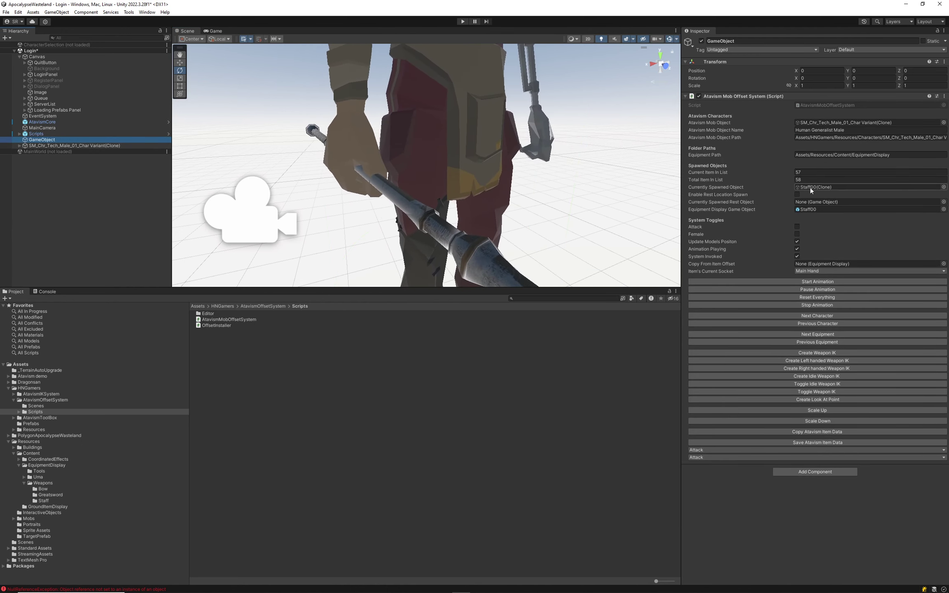
{"action": "left_click", "coordinate": [816, 188]}
{"action": "left_click", "coordinate": [96, 235]}
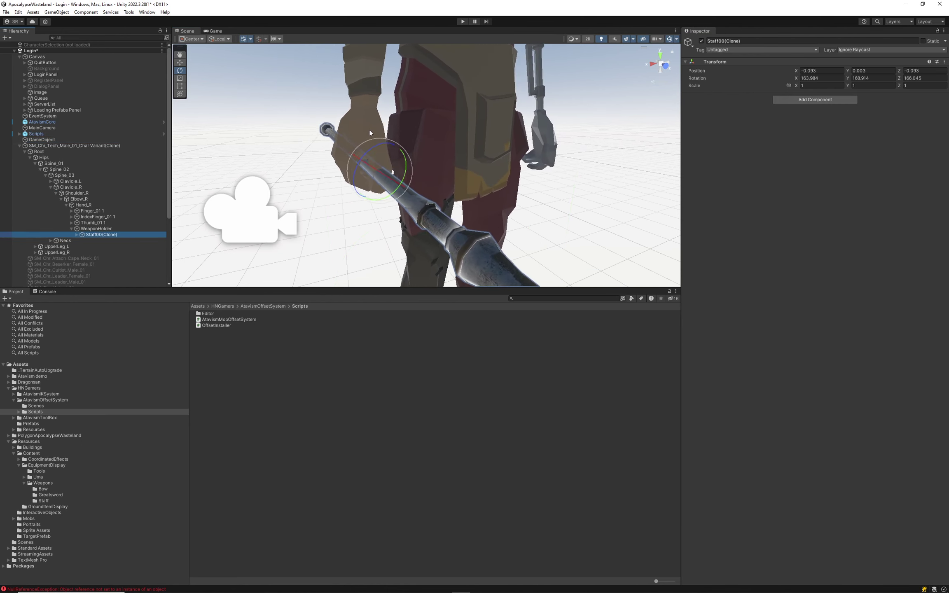
{"action": "left_click_drag", "start_coordinate": [372, 166], "coordinate": [221, 110]}
{"action": "key", "text": "w"}
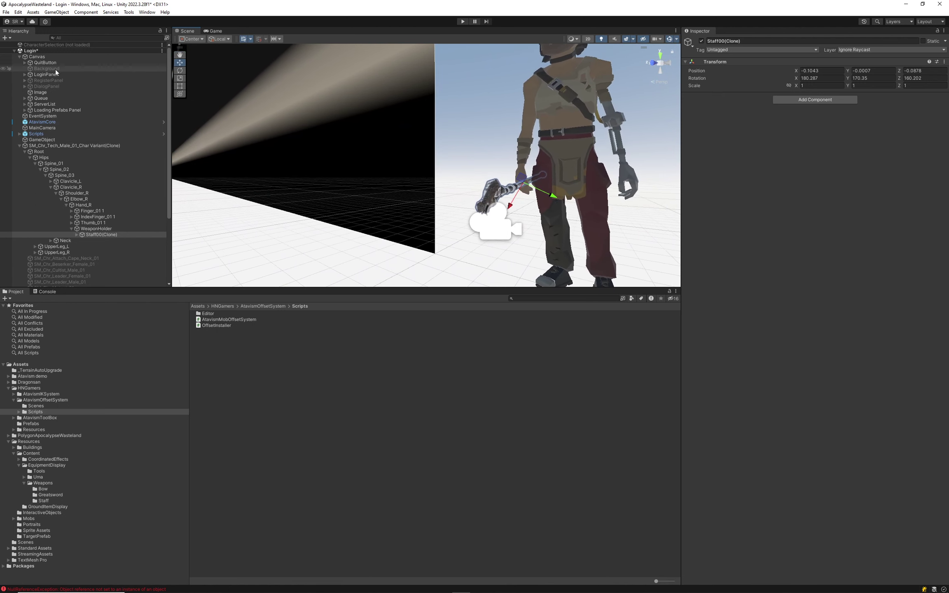
Save the staff's offset data from the Atavism Mob Offset System.
{"action": "left_click", "coordinate": [19, 56]}
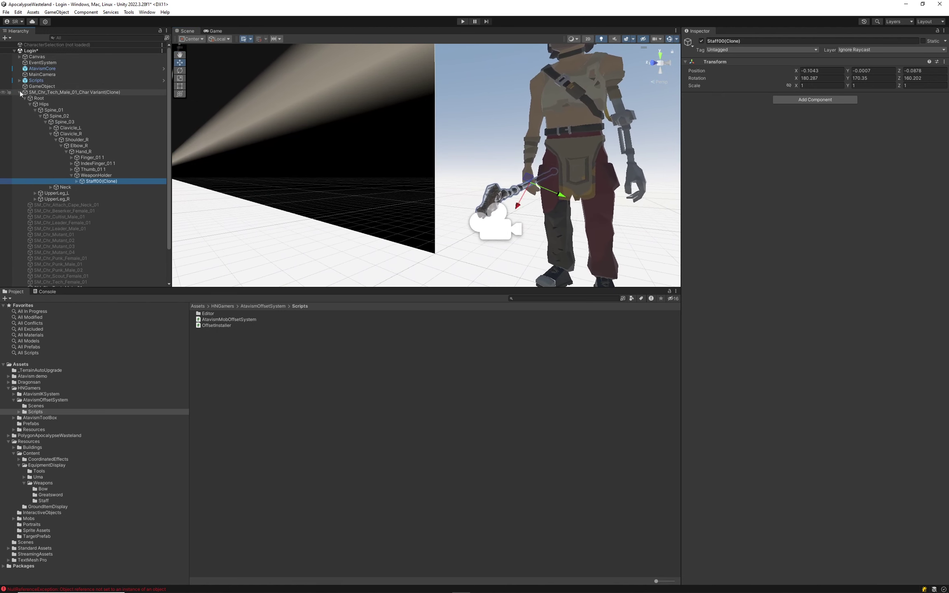
{"action": "left_click", "coordinate": [23, 87]}
{"action": "left_click", "coordinate": [829, 443]}
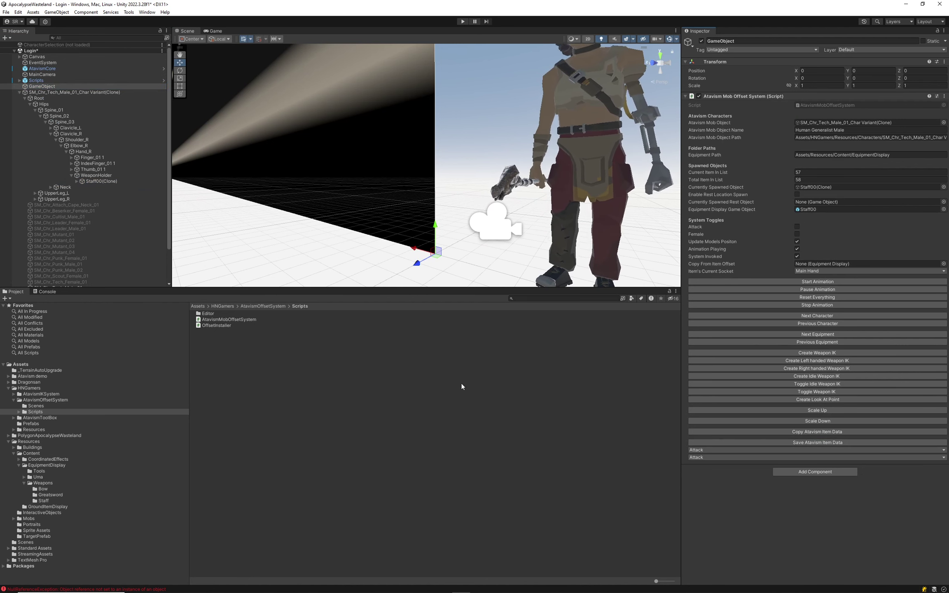
Start play mode to reach the Atavism login screen.
{"action": "left_click", "coordinate": [75, 93]}
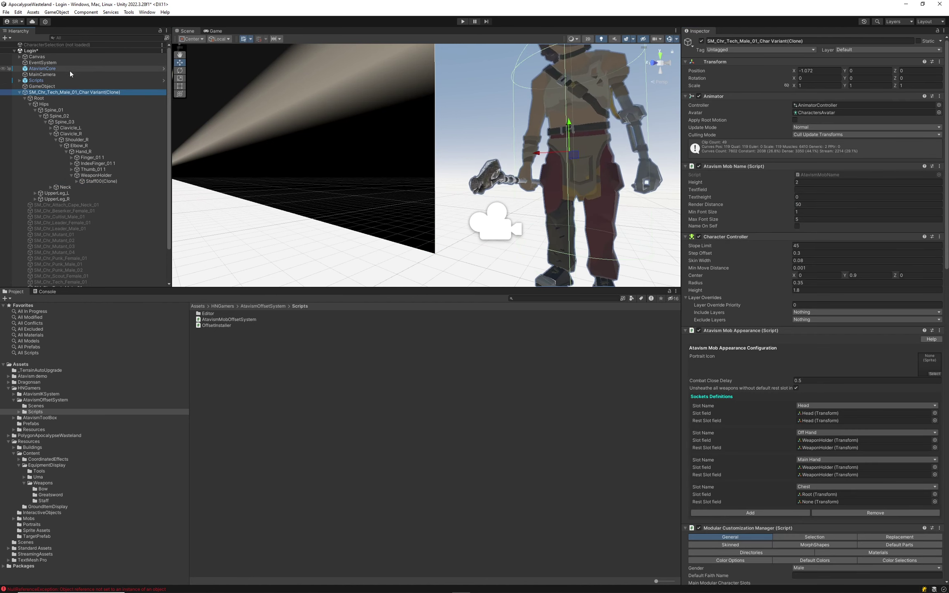
{"action": "left_click", "coordinate": [42, 63]}
{"action": "left_click", "coordinate": [463, 21]}
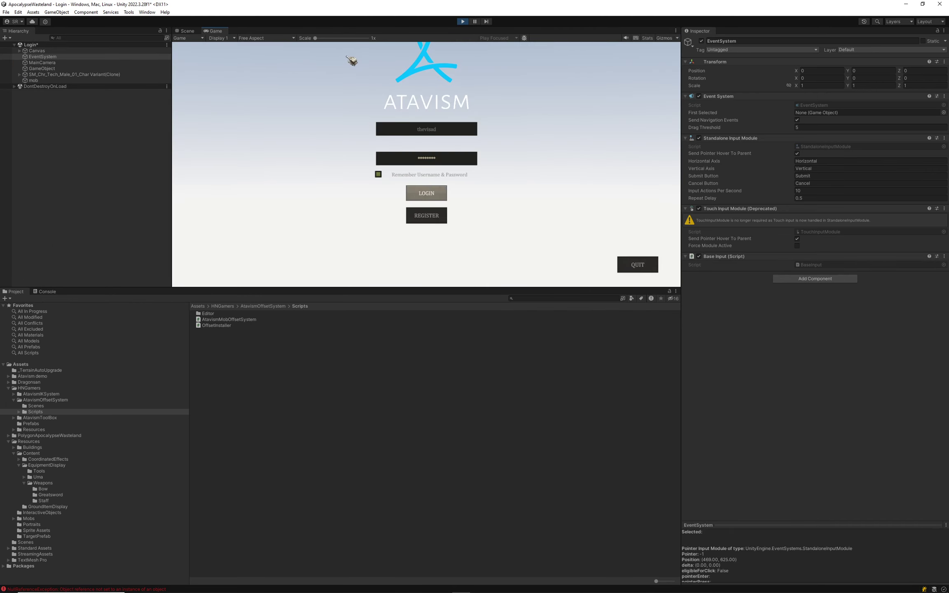
Log in, create a new Shooter character, and enter the MainWorld scene.
{"action": "left_click", "coordinate": [434, 193]}
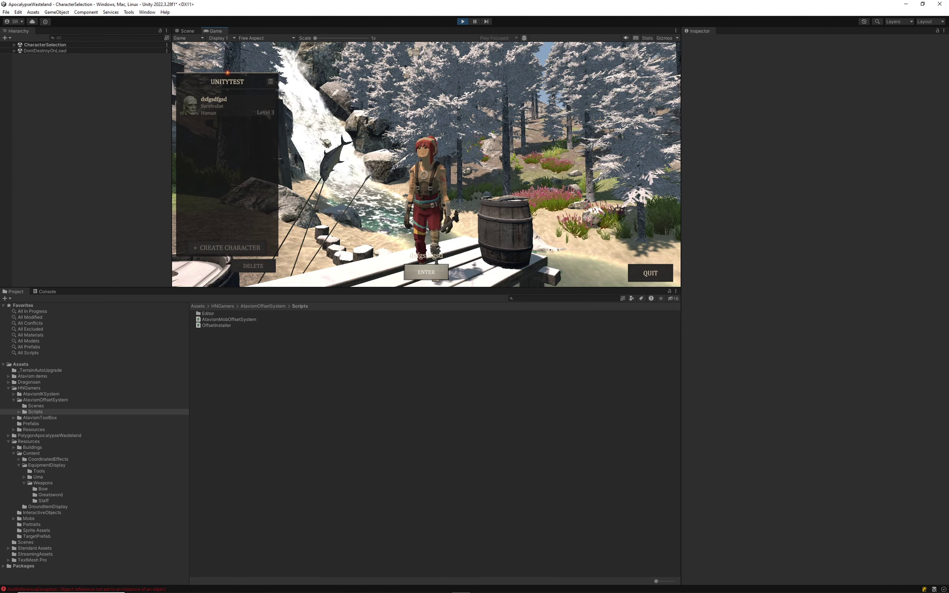
{"action": "left_click", "coordinate": [250, 244]}
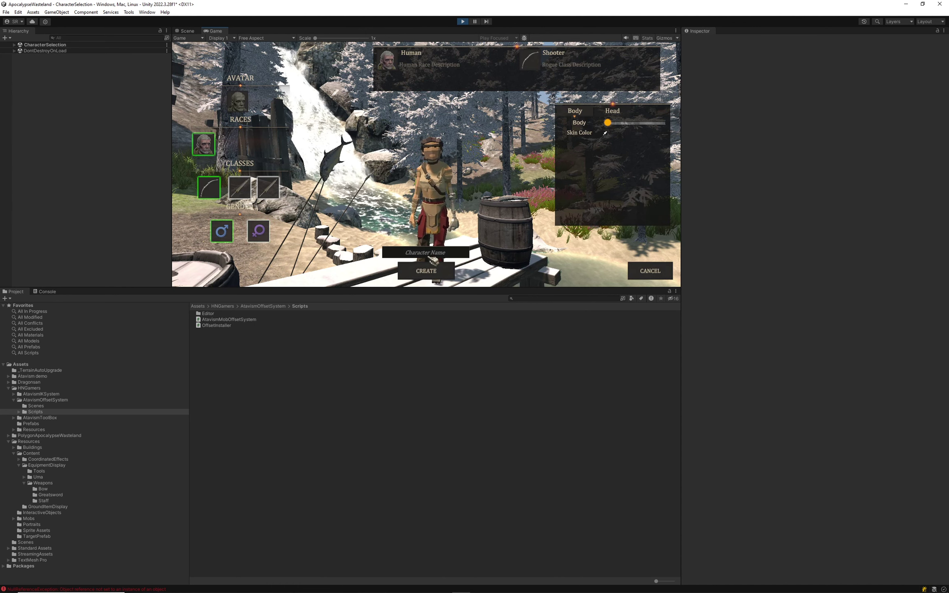
{"action": "left_click", "coordinate": [424, 273]}
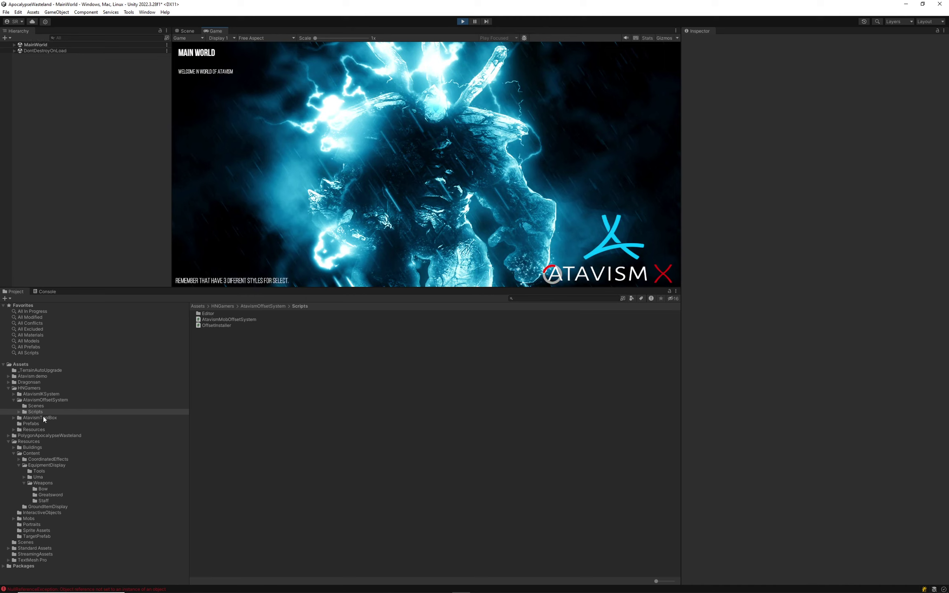
Inspect the Staff00 prefab's gender options and log out of the game world.
{"action": "left_click", "coordinate": [42, 496]}
{"action": "left_click", "coordinate": [45, 501]}
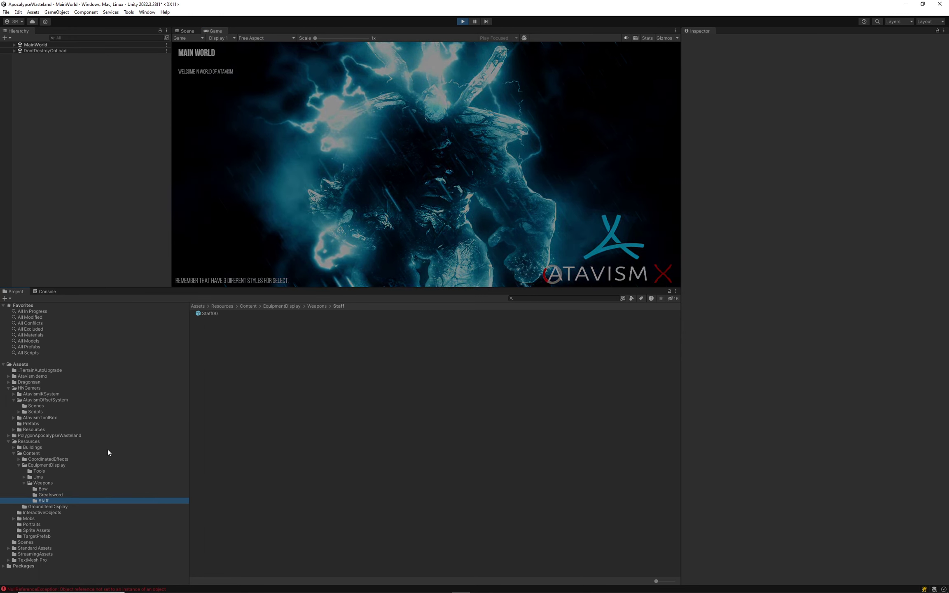
{"action": "left_click", "coordinate": [204, 315]}
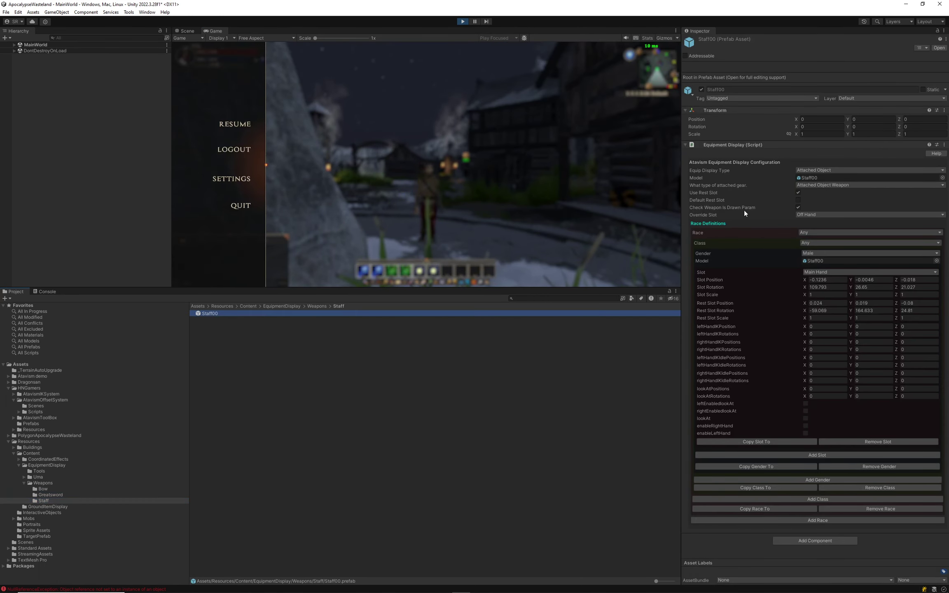
{"action": "left_click", "coordinate": [827, 253]}
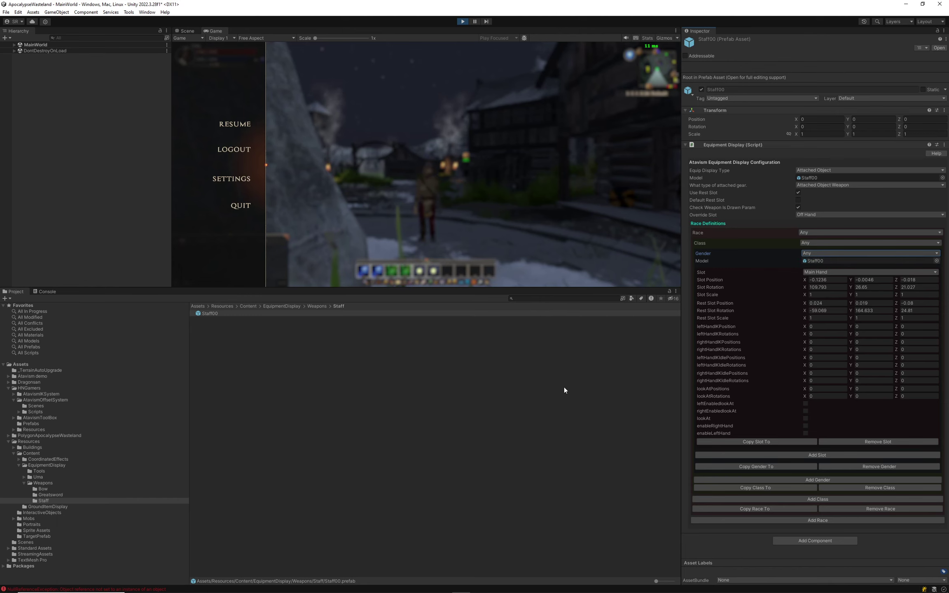
{"action": "left_click", "coordinate": [210, 317]}
{"action": "left_click", "coordinate": [237, 149]}
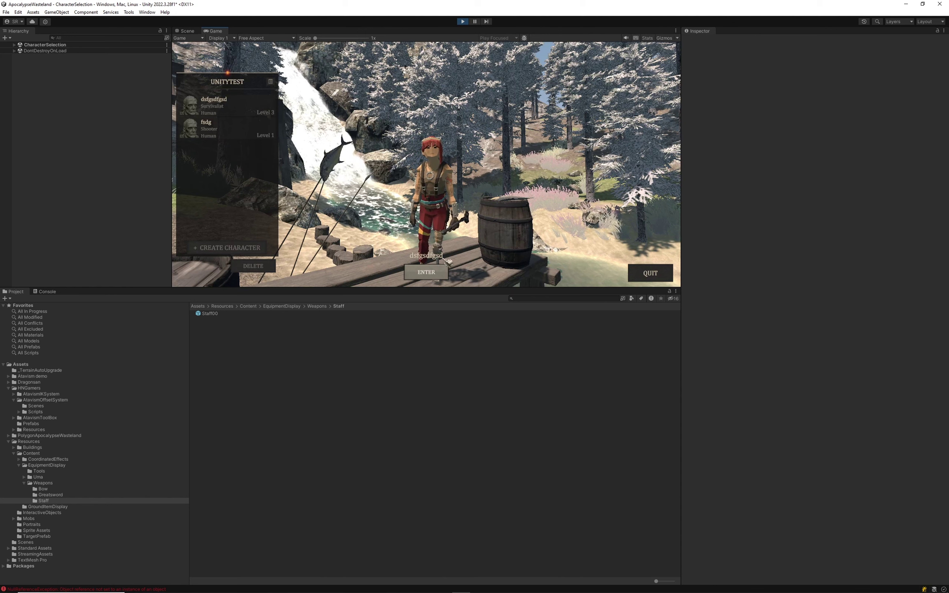
Set Staff00's override slot to Main Hand and its definition gender to Male.
{"action": "left_click", "coordinate": [211, 314]}
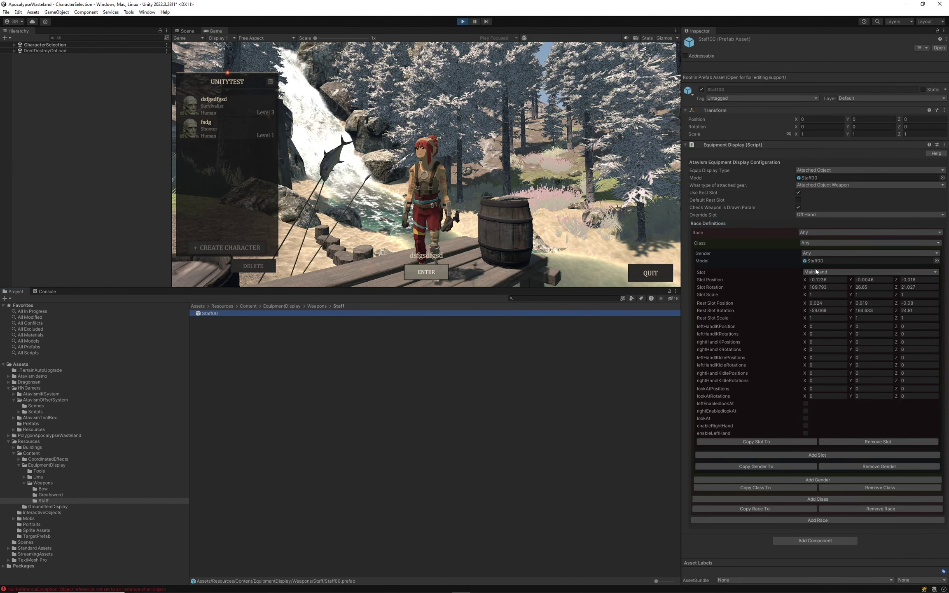
{"action": "left_click", "coordinate": [809, 215]}
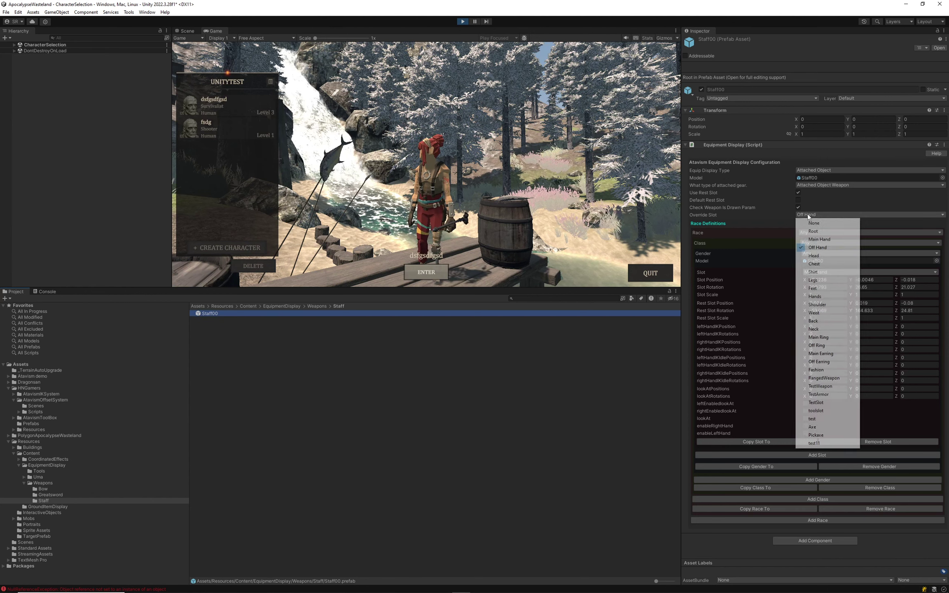
{"action": "left_click", "coordinate": [822, 240]}
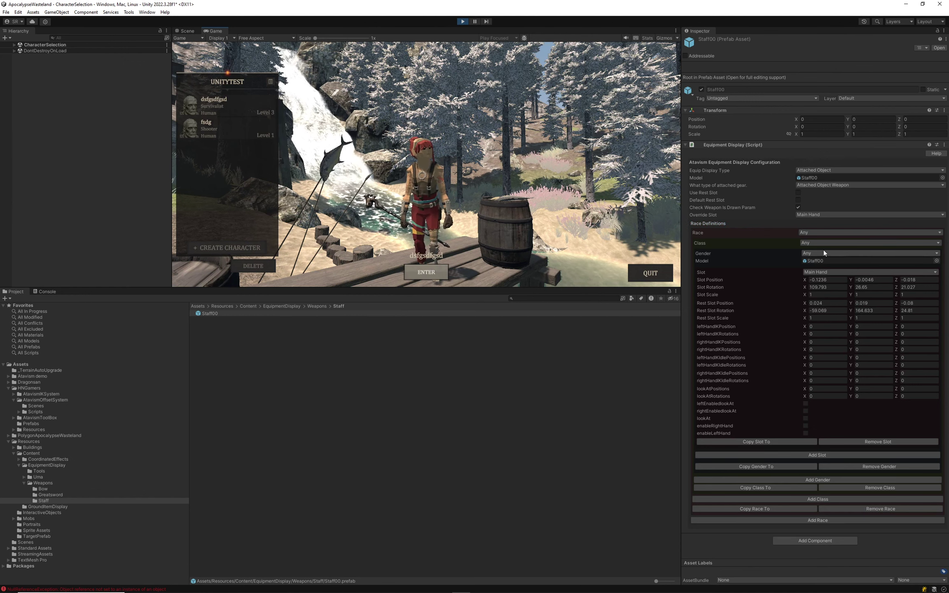
{"action": "left_click", "coordinate": [820, 270]}
{"action": "left_click", "coordinate": [223, 119]}
{"action": "left_click", "coordinate": [214, 102]}
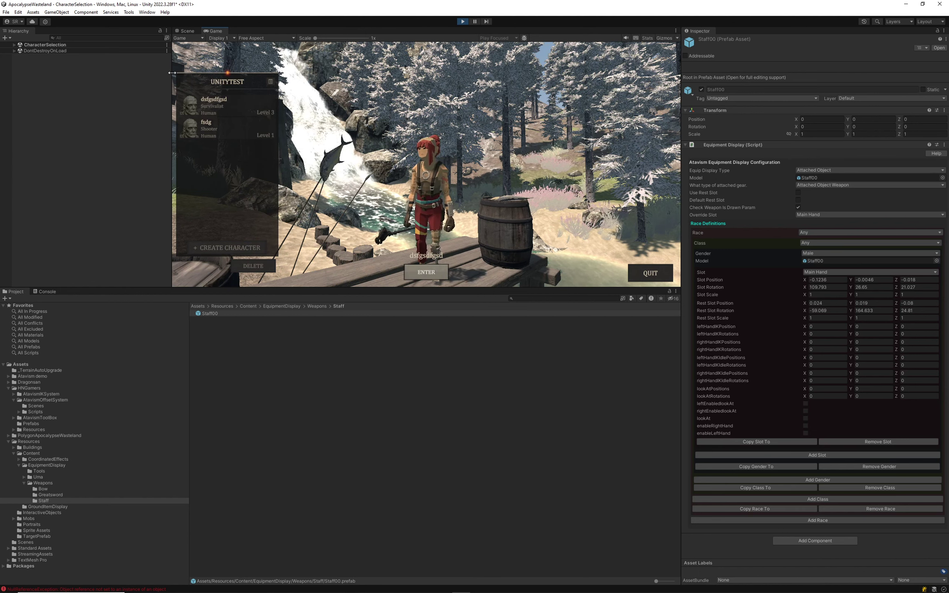
Stop play mode and load the Tech Female with Staff00 (item 57 of 58) in the offset tool.
{"action": "left_click", "coordinate": [462, 22]}
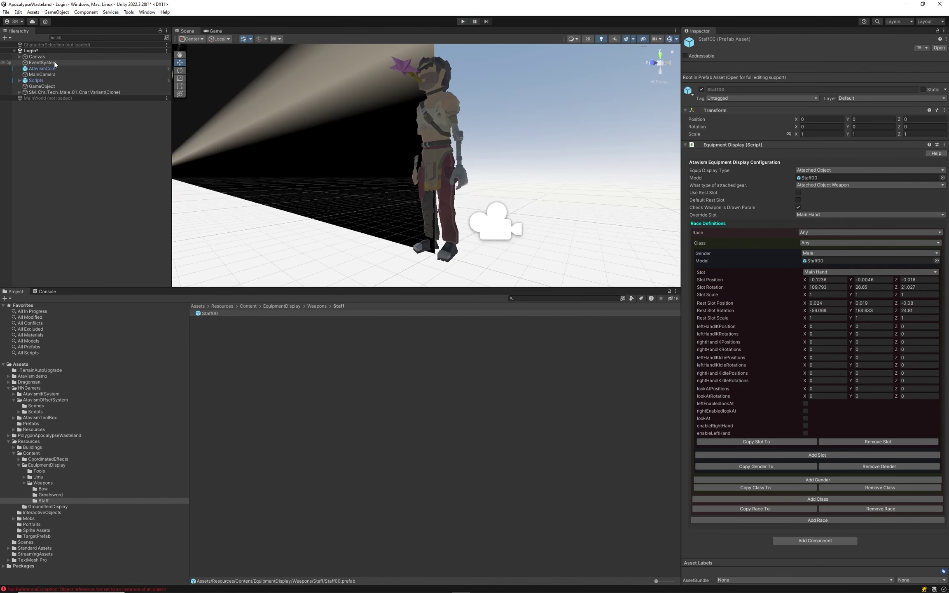
{"action": "left_click", "coordinate": [47, 87]}
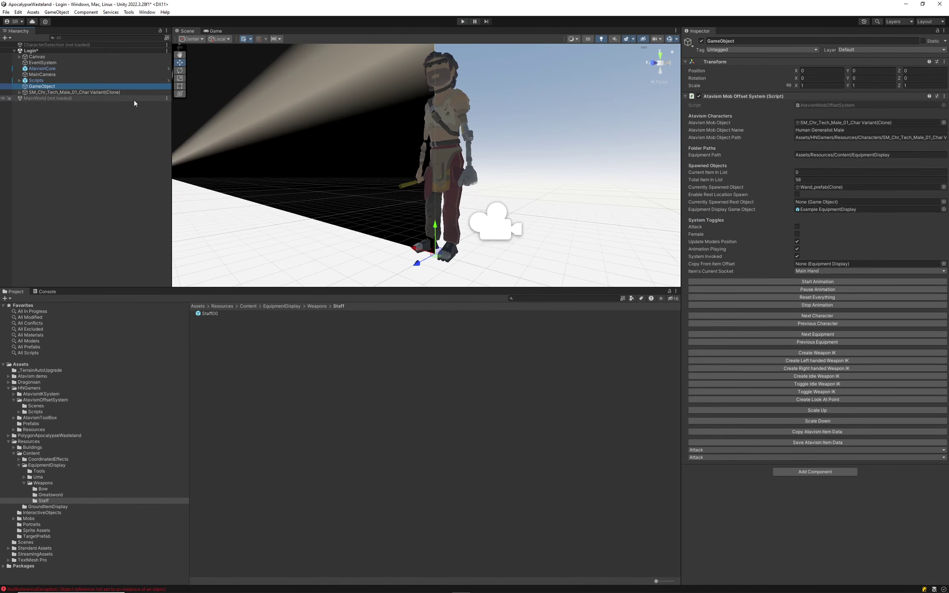
{"action": "left_click", "coordinate": [63, 92]}
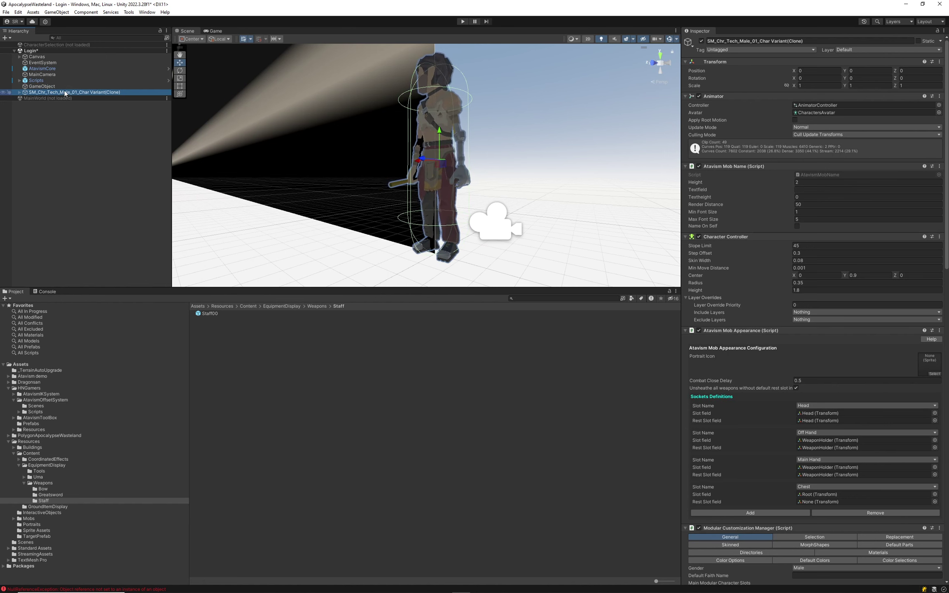
{"action": "left_click", "coordinate": [49, 86]}
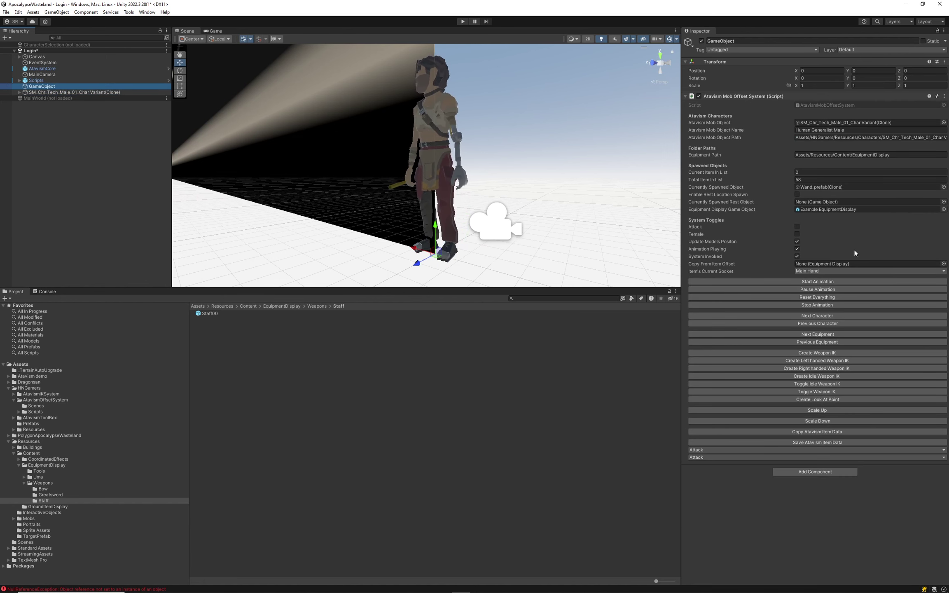
{"action": "left_click", "coordinate": [815, 324]}
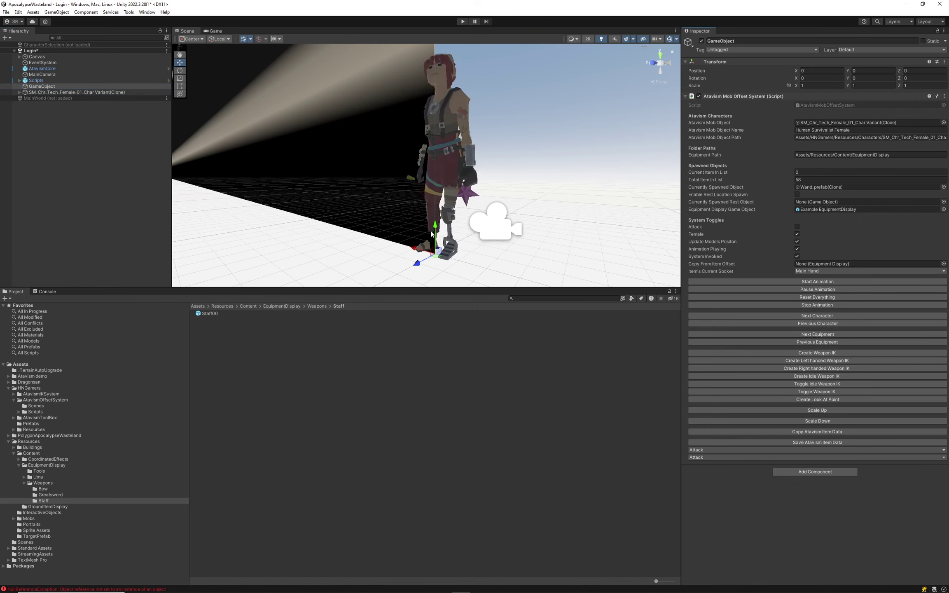
{"action": "left_click", "coordinate": [822, 341]}
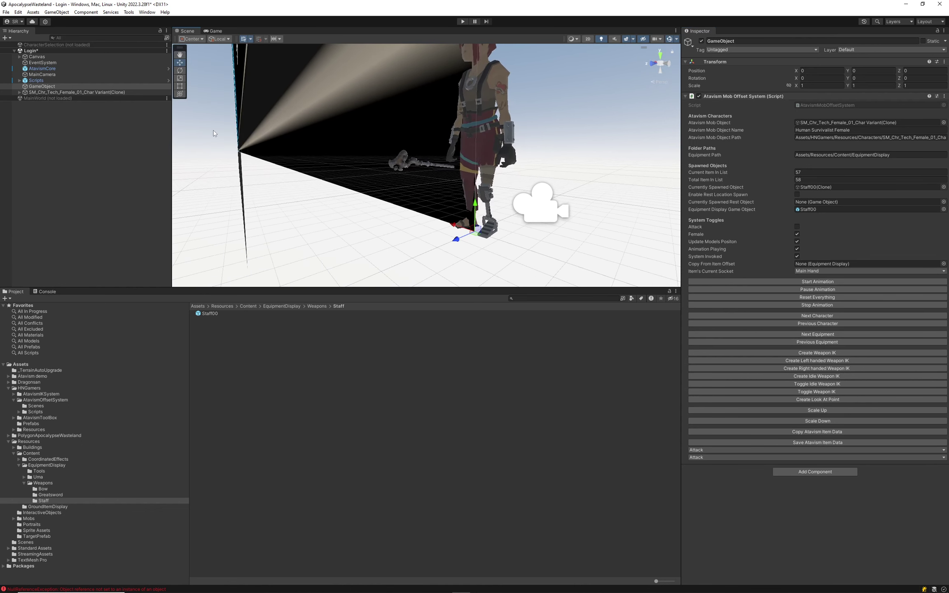
{"action": "left_click", "coordinate": [820, 187]}
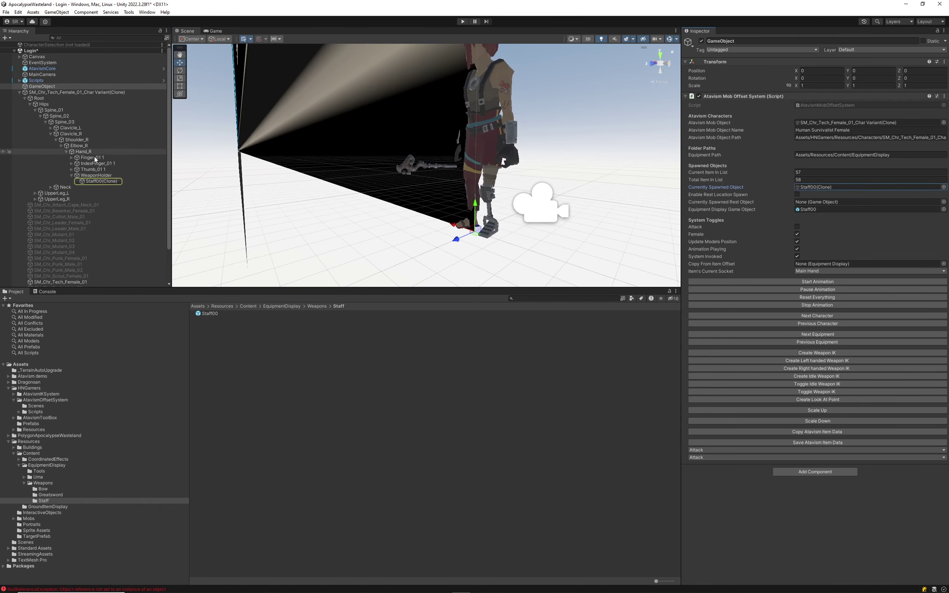
Frame Staff00(Clone) and slide it along its length into the female's hand.
{"action": "left_click", "coordinate": [87, 182]}
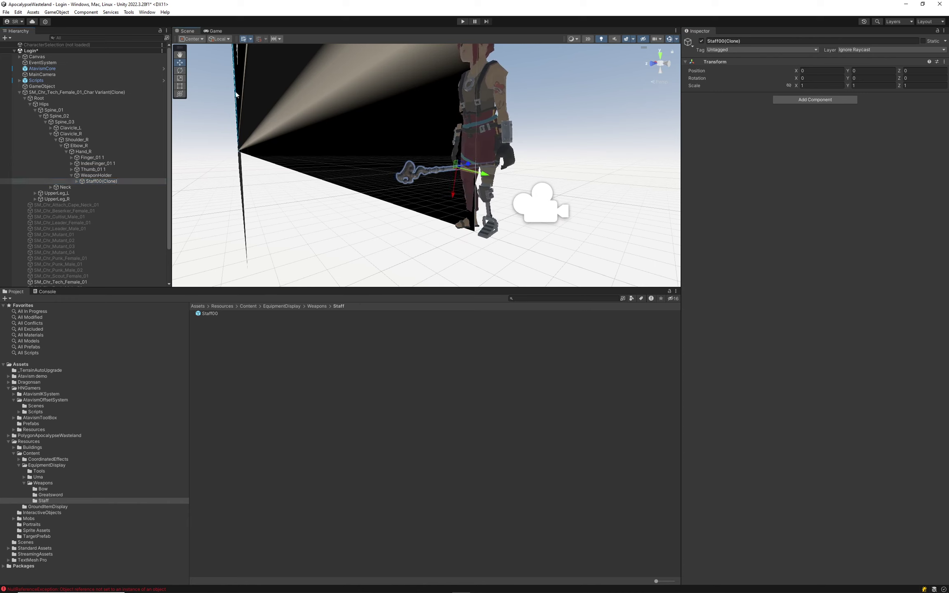
{"action": "left_click", "coordinate": [448, 186]}
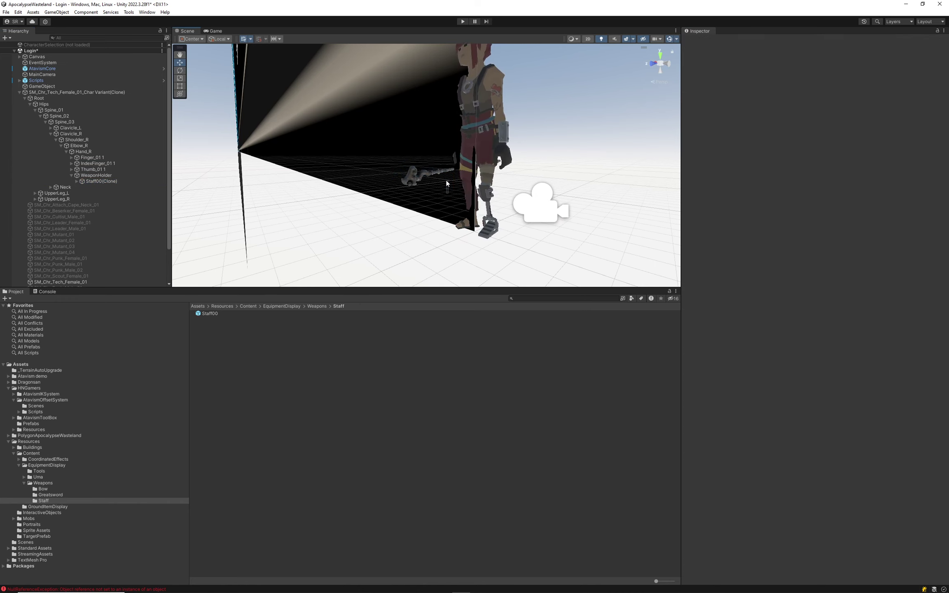
{"action": "left_click", "coordinate": [93, 181]}
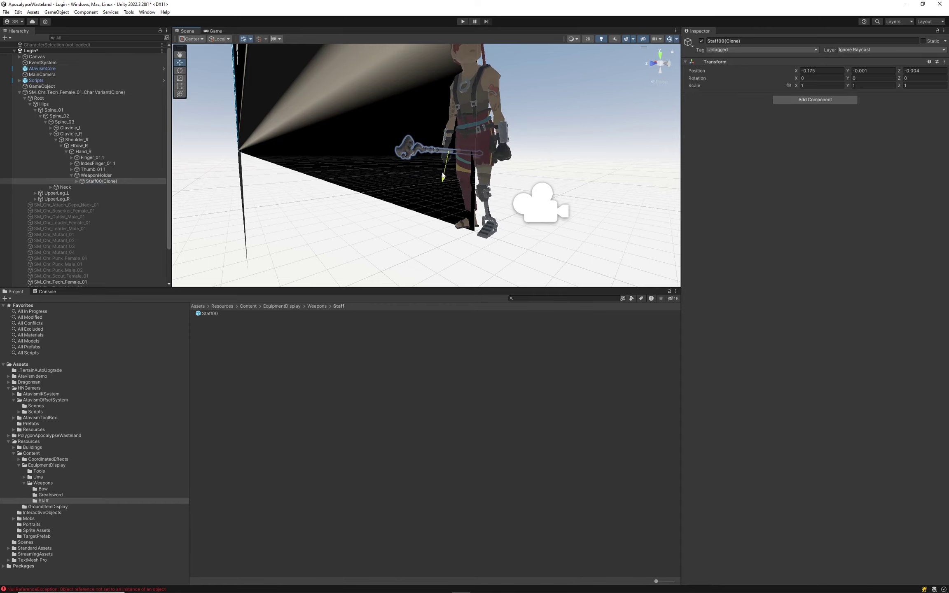
{"action": "key", "text": "f"}
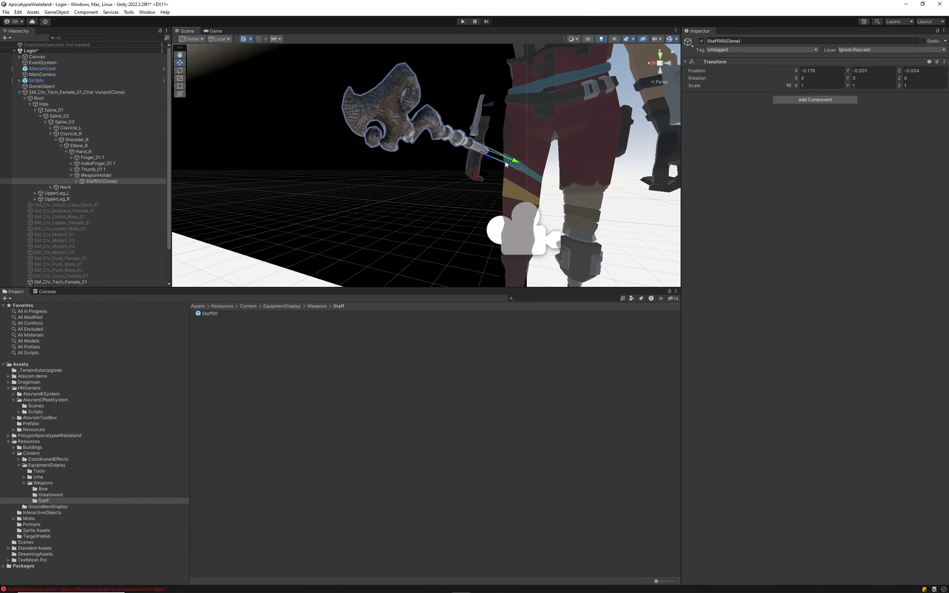
{"action": "left_click", "coordinate": [455, 182]}
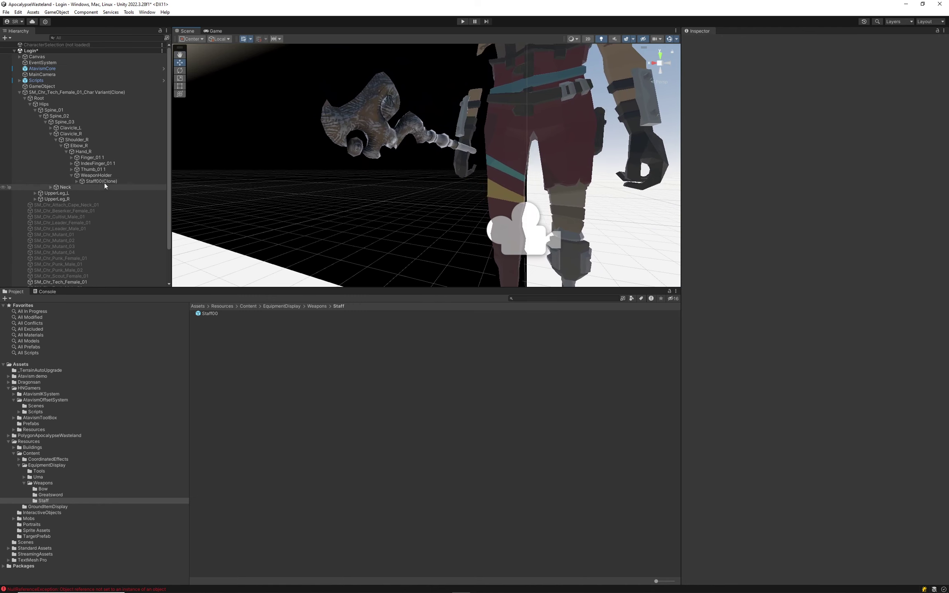
{"action": "left_click", "coordinate": [104, 183]}
{"action": "left_click", "coordinate": [449, 185]}
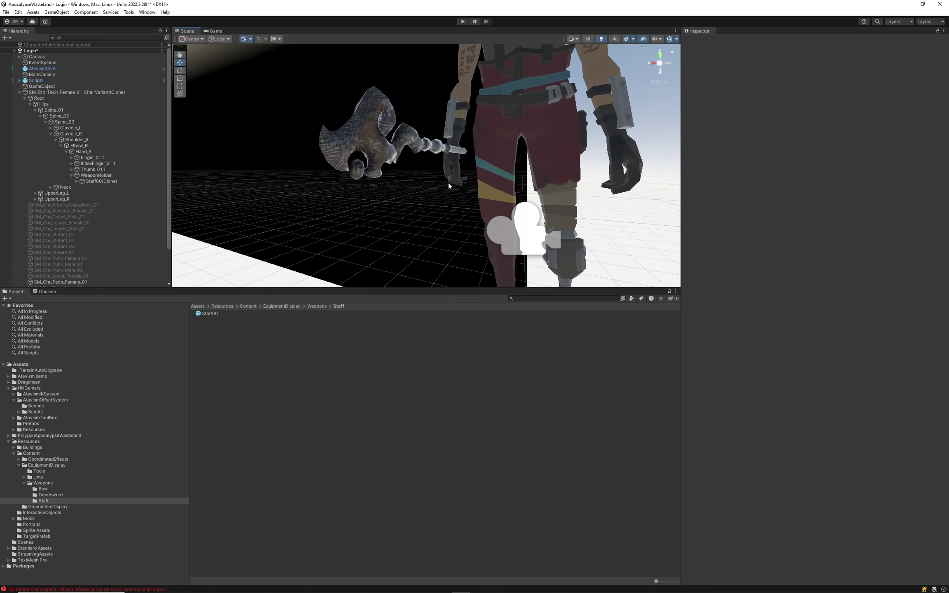
{"action": "left_click", "coordinate": [95, 182]}
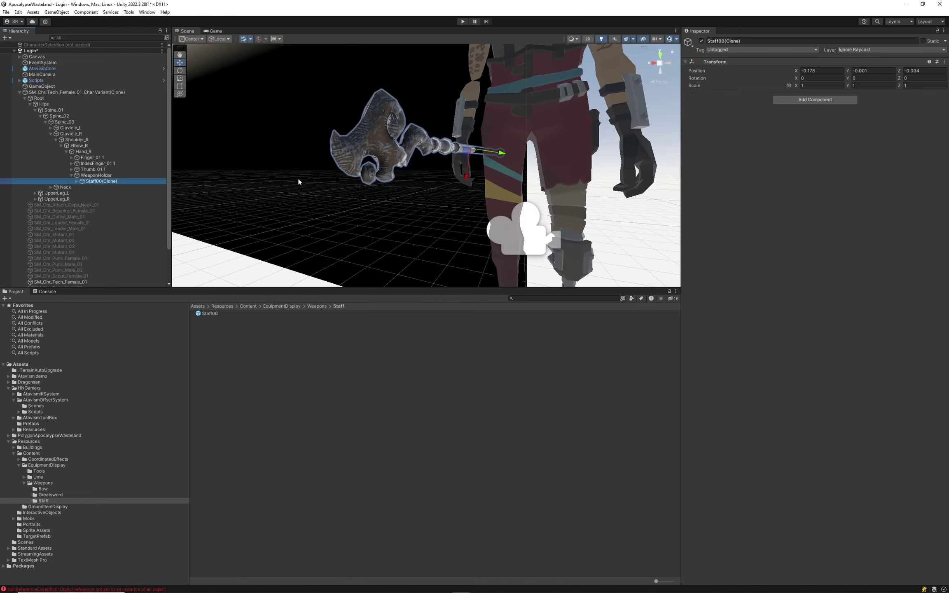
{"action": "left_click", "coordinate": [460, 177]}
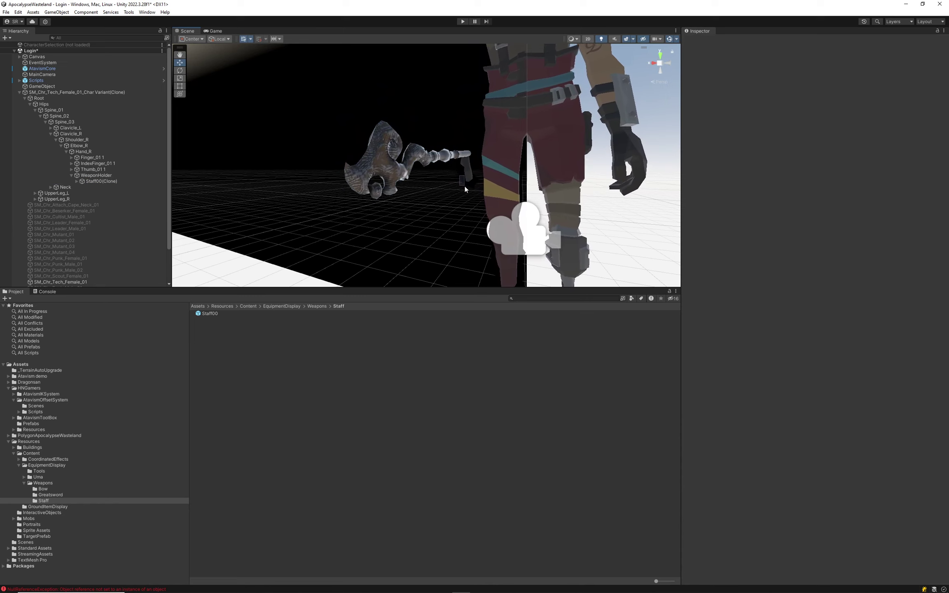
{"action": "left_click", "coordinate": [103, 182]}
{"action": "mouse_move", "coordinate": [483, 173]}
{"action": "left_mouse_down"}
{"action": "mouse_move", "coordinate": [451, 183]}
{"action": "mouse_move", "coordinate": [640, 210]}
{"action": "mouse_move", "coordinate": [337, 264]}
{"action": "mouse_move", "coordinate": [253, 226]}
{"action": "mouse_move", "coordinate": [250, 237]}
{"action": "mouse_move", "coordinate": [243, 214]}
{"action": "left_mouse_up"}
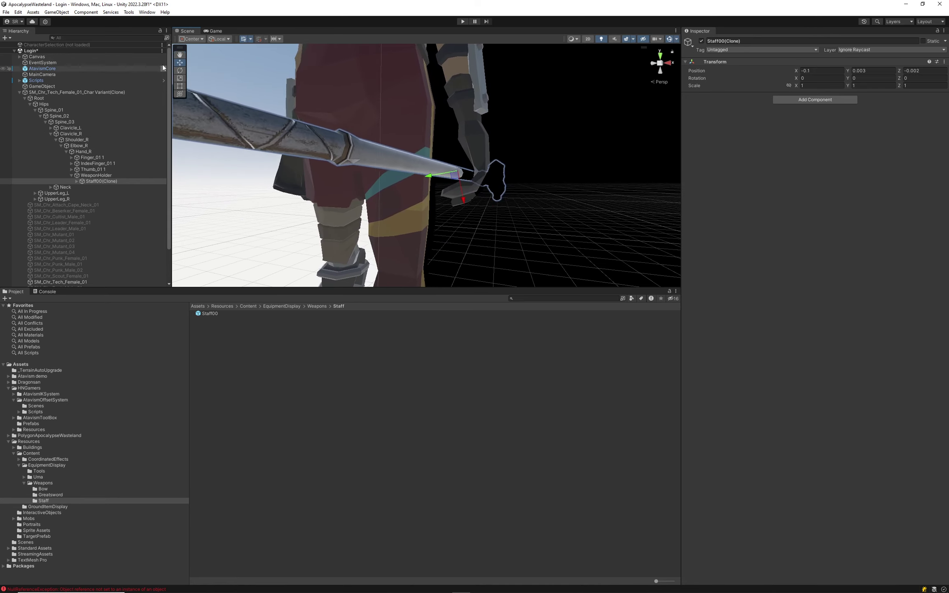
Rotate the staff into her grip, ending at rotation 0.871, -15.512, -3.121.
{"action": "key", "text": "e"}
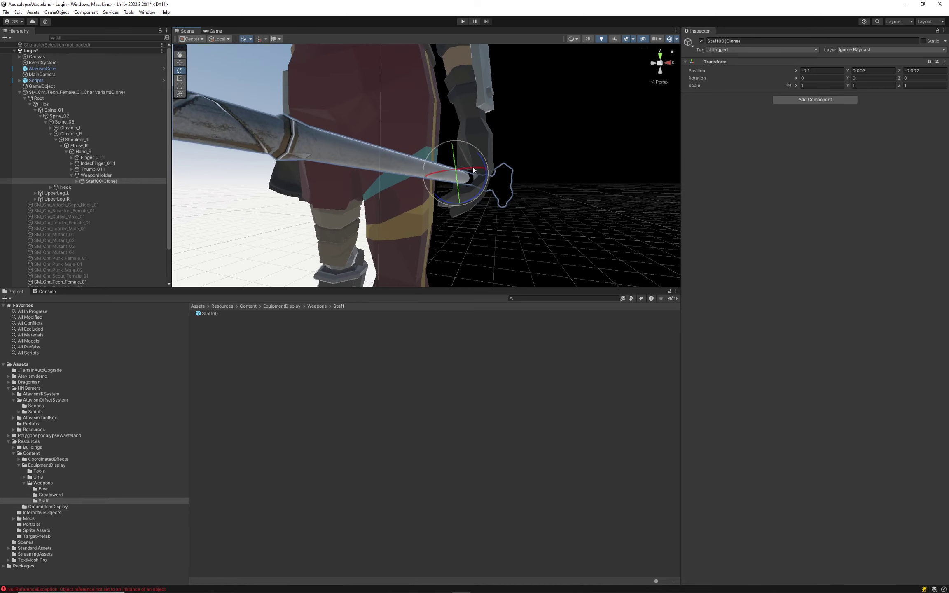
{"action": "left_click_drag", "start_coordinate": [473, 169], "coordinate": [469, 170]}
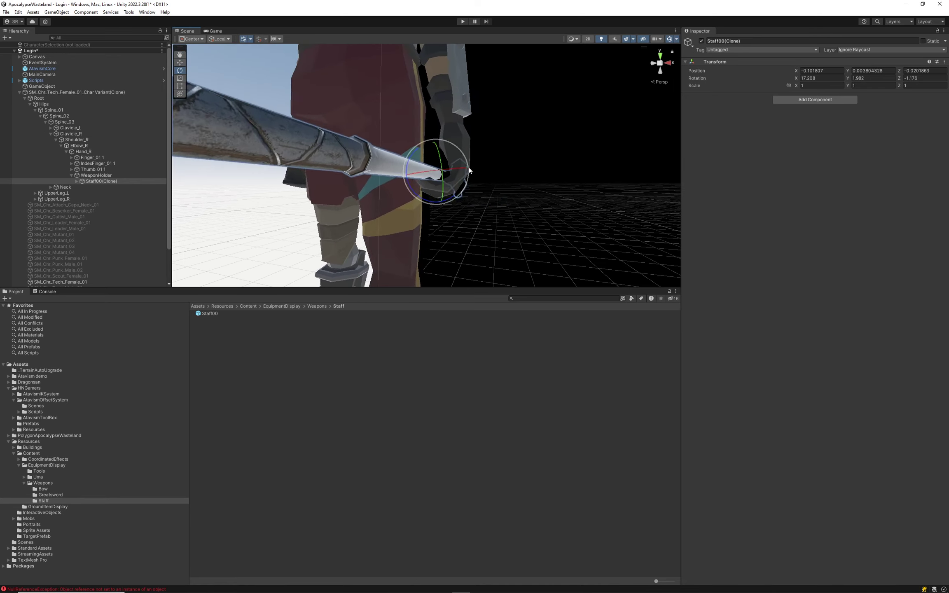
{"action": "left_click_drag", "start_coordinate": [516, 160], "coordinate": [441, 125]}
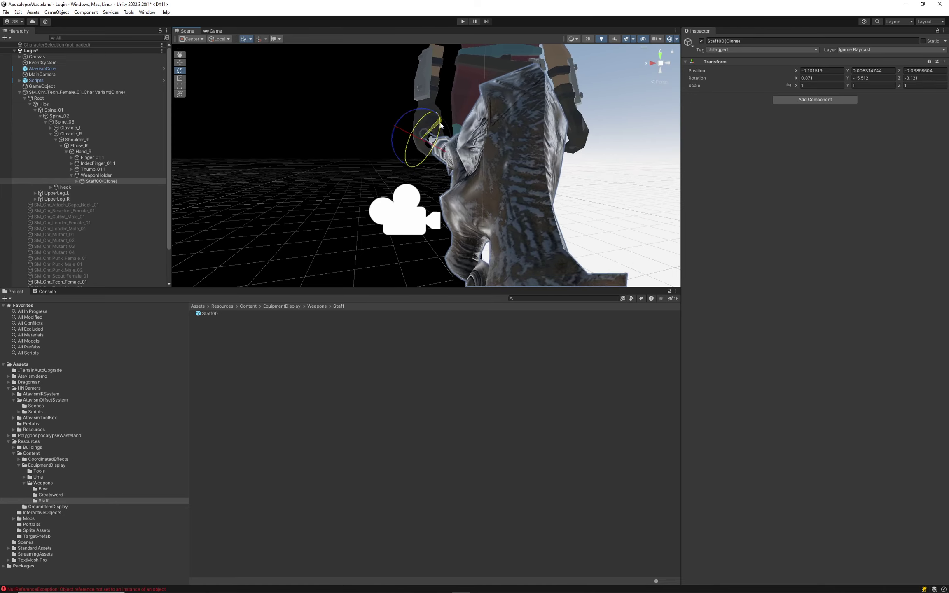
{"action": "left_click", "coordinate": [180, 62]}
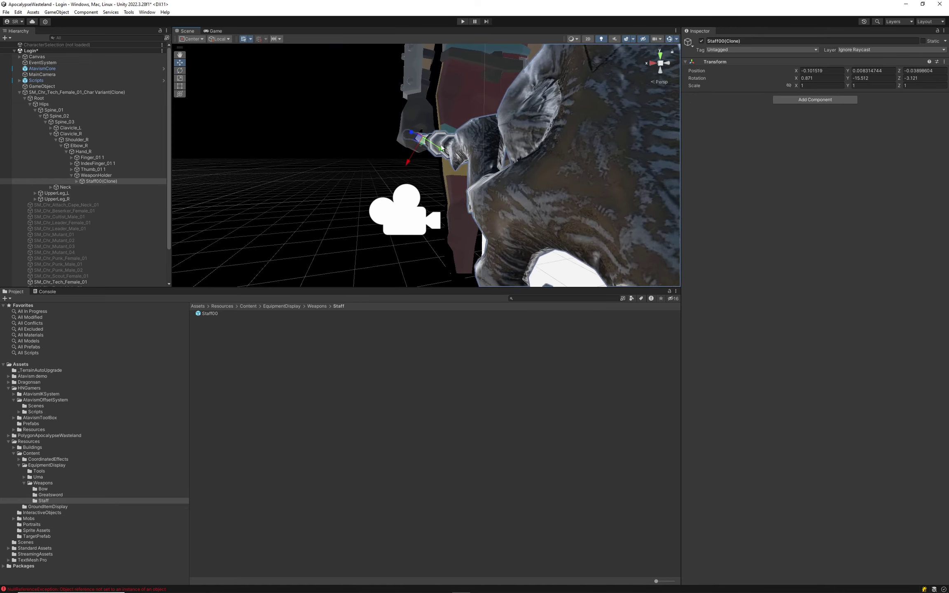
{"action": "left_click", "coordinate": [437, 147]}
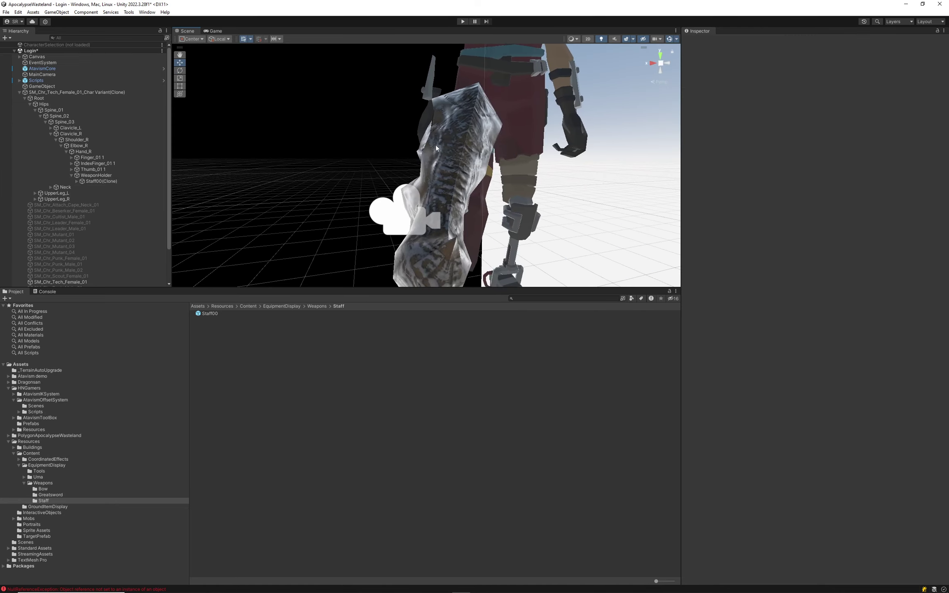
{"action": "left_click", "coordinate": [103, 182]}
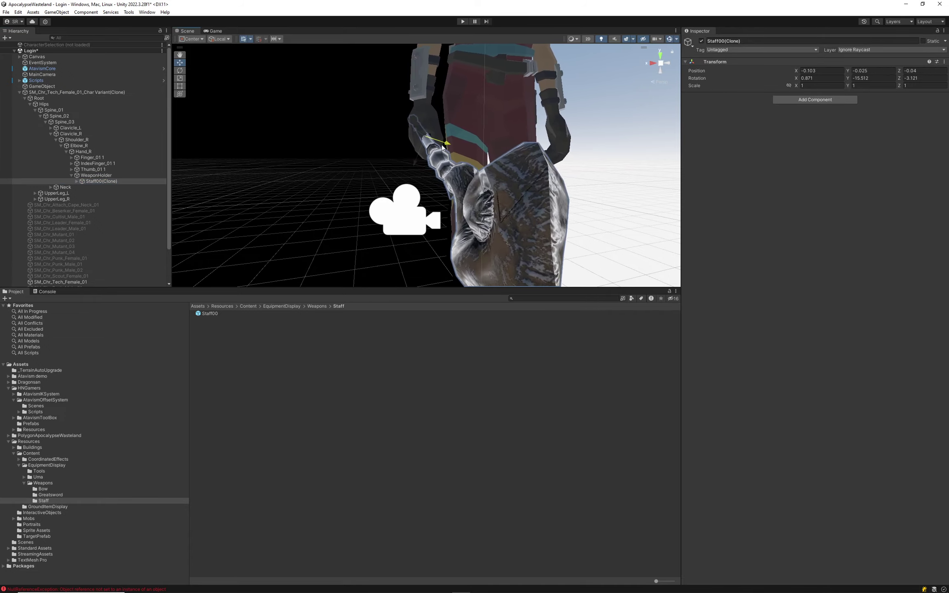
{"action": "left_click_drag", "start_coordinate": [442, 147], "coordinate": [245, 36], "text": "alt"}
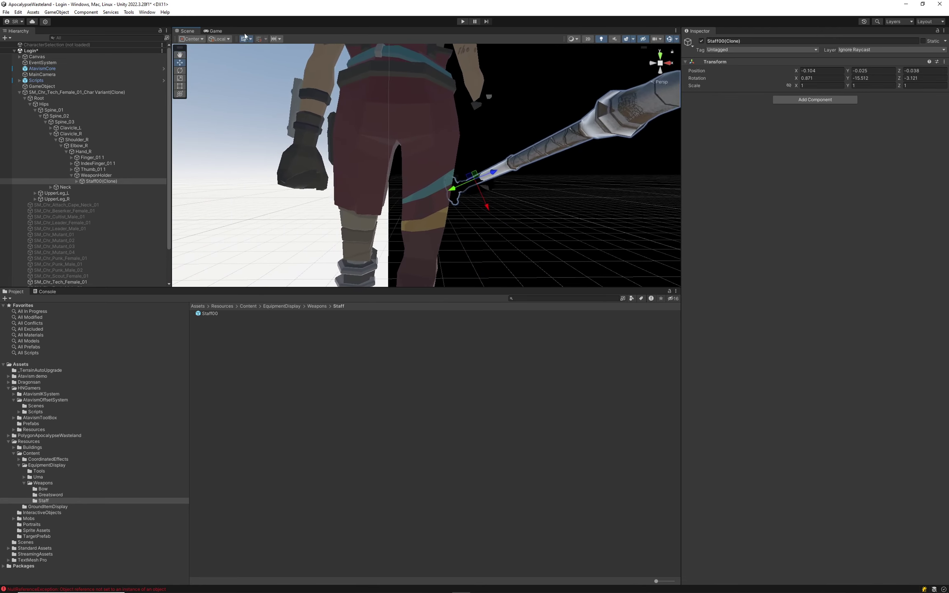
Save the female Main Hand offsets into Staff00's item data.
{"action": "left_click", "coordinate": [41, 86]}
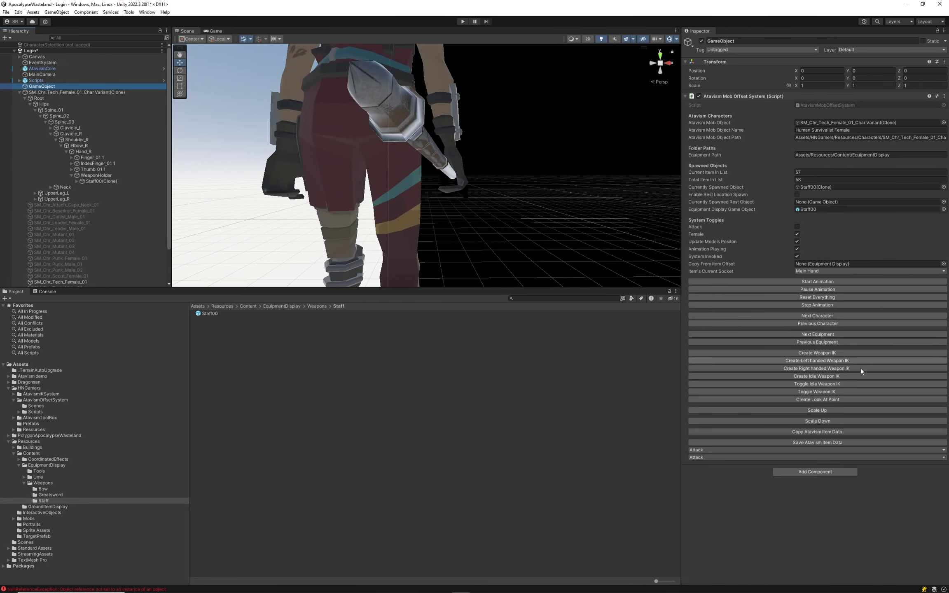
{"action": "left_click", "coordinate": [798, 443]}
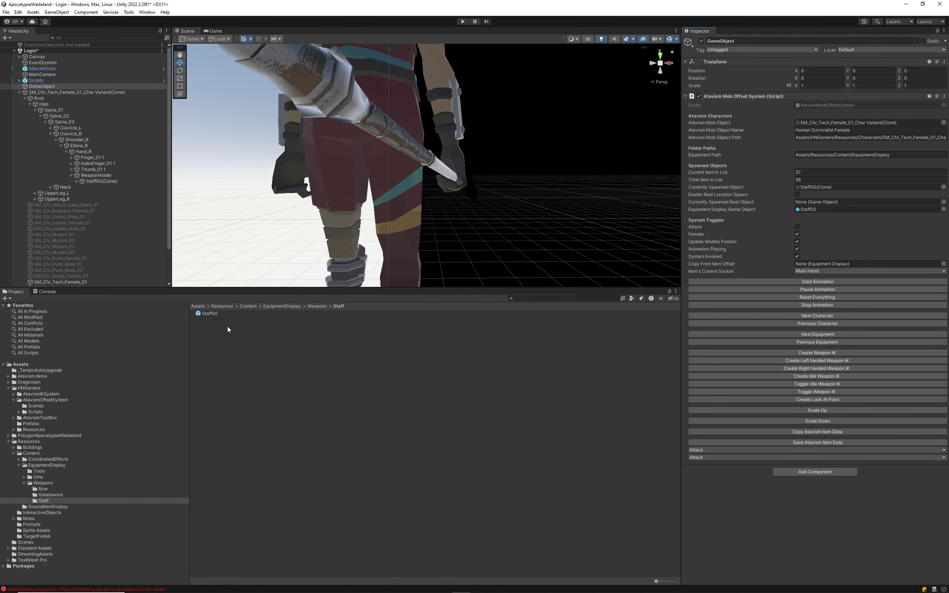
{"action": "left_click", "coordinate": [210, 314]}
{"action": "scroll", "coordinate": [799, 368], "scroll_direction": "down", "scroll_amount": 5}
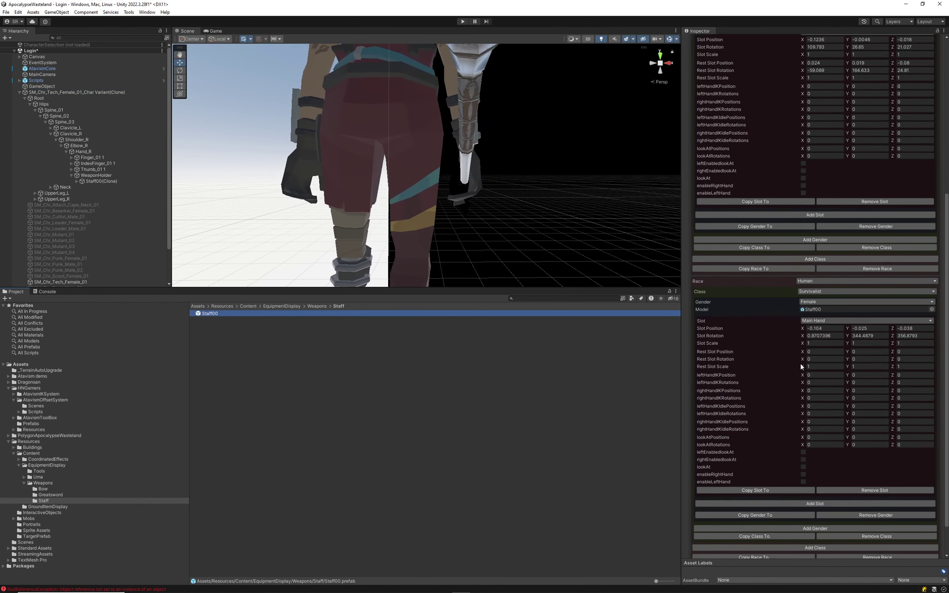
Set the Female entry's Race and Class to Any and start play mode.
{"action": "left_click", "coordinate": [811, 281]}
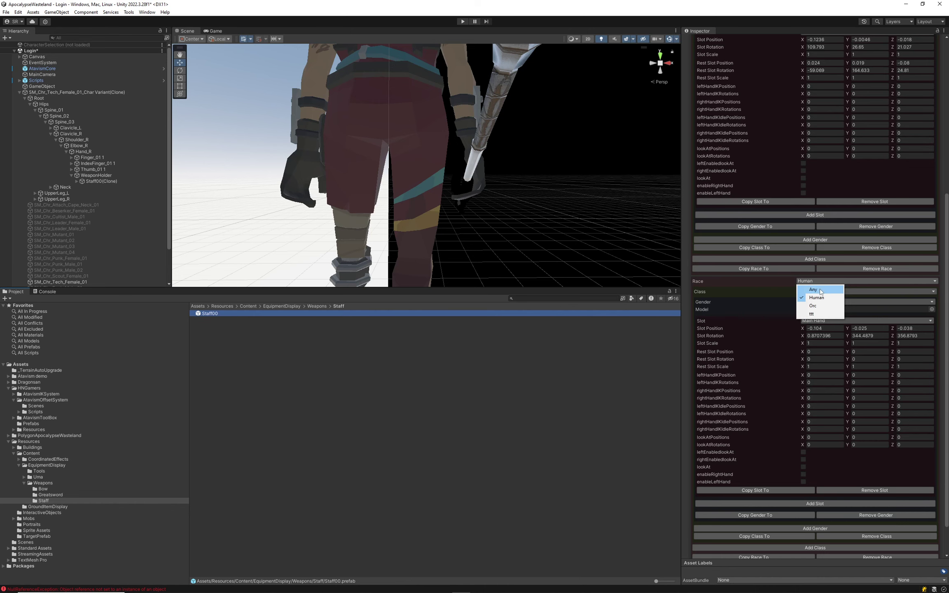
{"action": "left_click", "coordinate": [813, 289]}
{"action": "left_click", "coordinate": [810, 291]}
{"action": "left_click", "coordinate": [810, 298]}
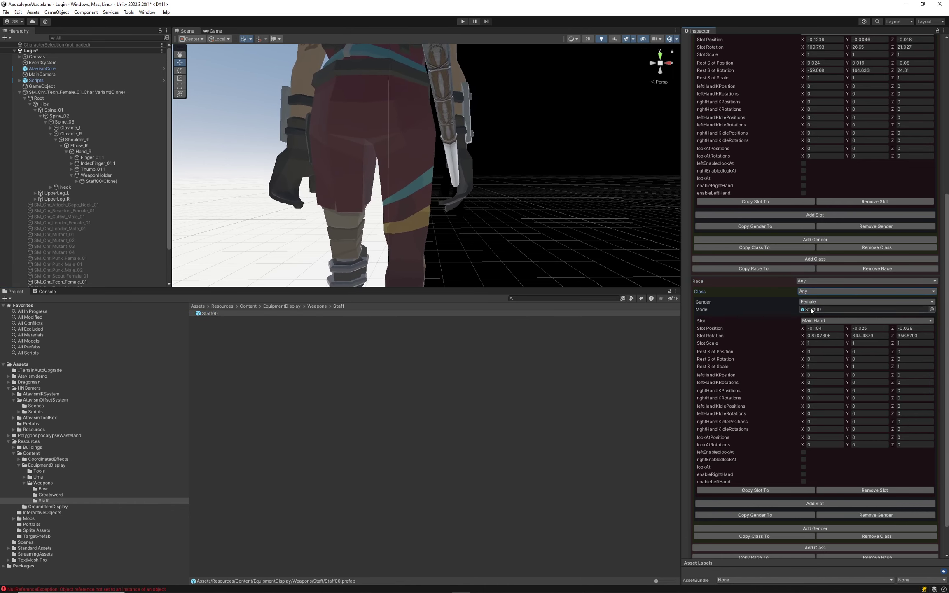
{"action": "scroll", "coordinate": [813, 297], "scroll_direction": "up", "scroll_amount": 4}
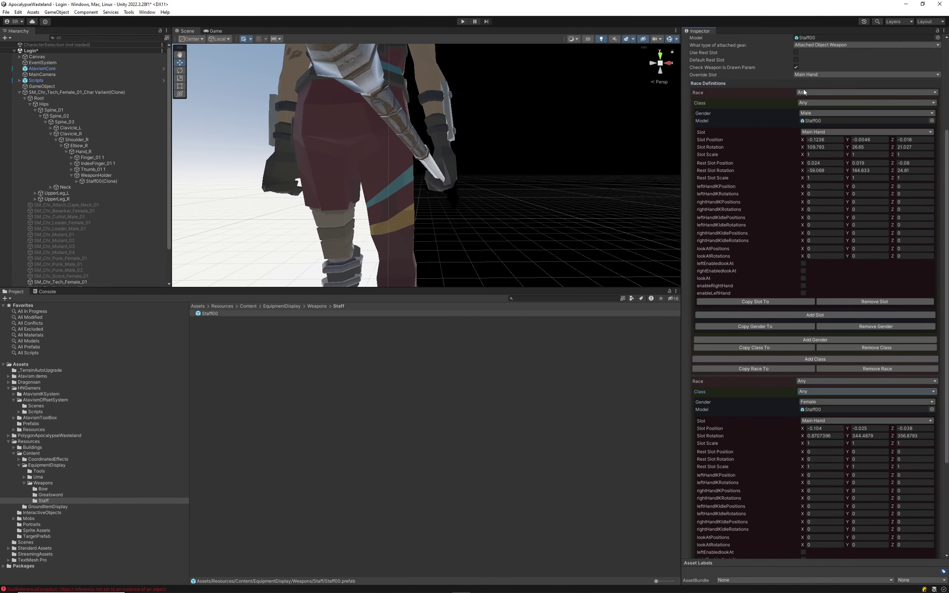
{"action": "scroll", "coordinate": [859, 443], "scroll_direction": "down", "scroll_amount": 5}
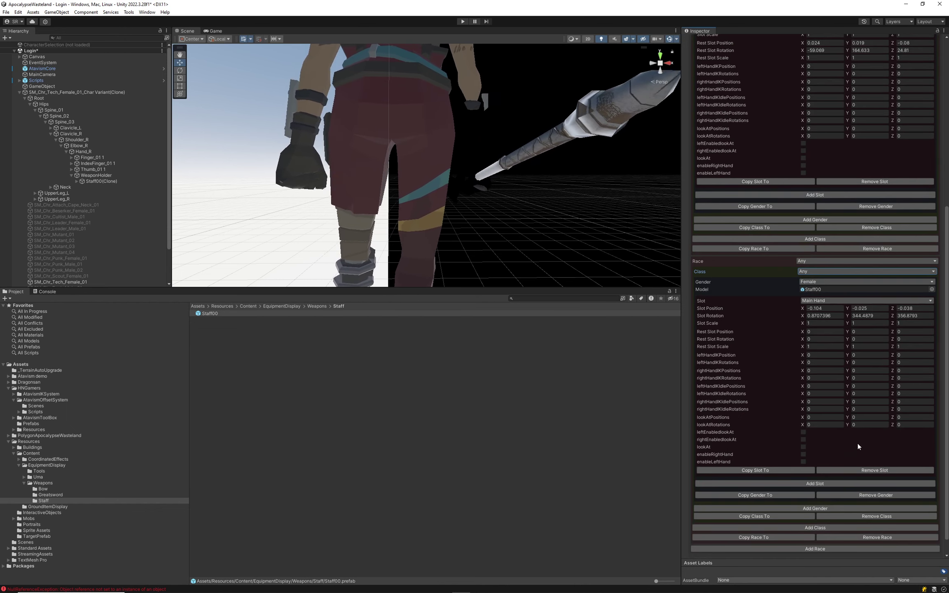
{"action": "scroll", "coordinate": [858, 443], "scroll_direction": "down", "scroll_amount": 1}
{"action": "left_click", "coordinate": [25, 52]}
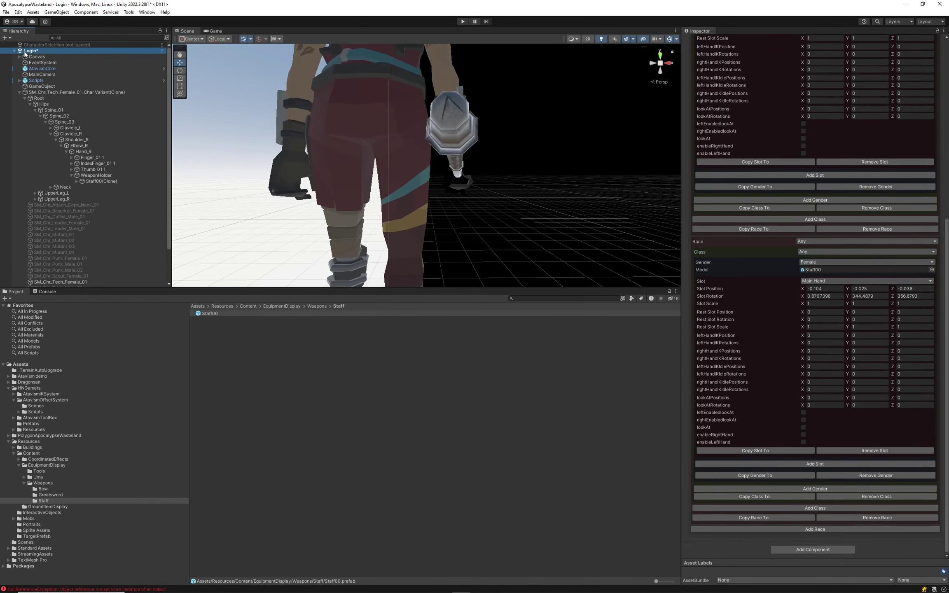
{"action": "left_click", "coordinate": [463, 21]}
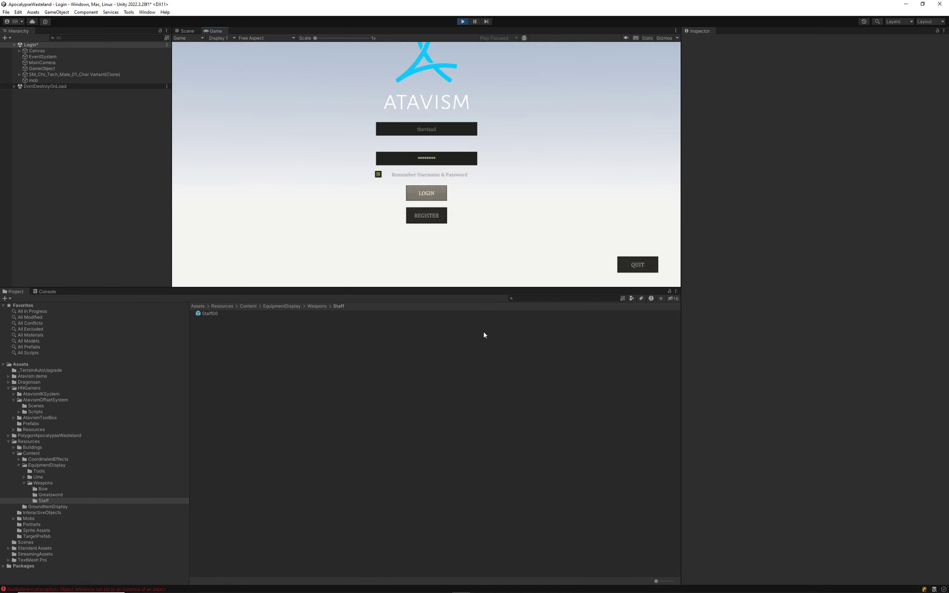
Log in, enlarge the Game view to check the staff at character selection, then stop playing.
{"action": "left_click", "coordinate": [432, 193]}
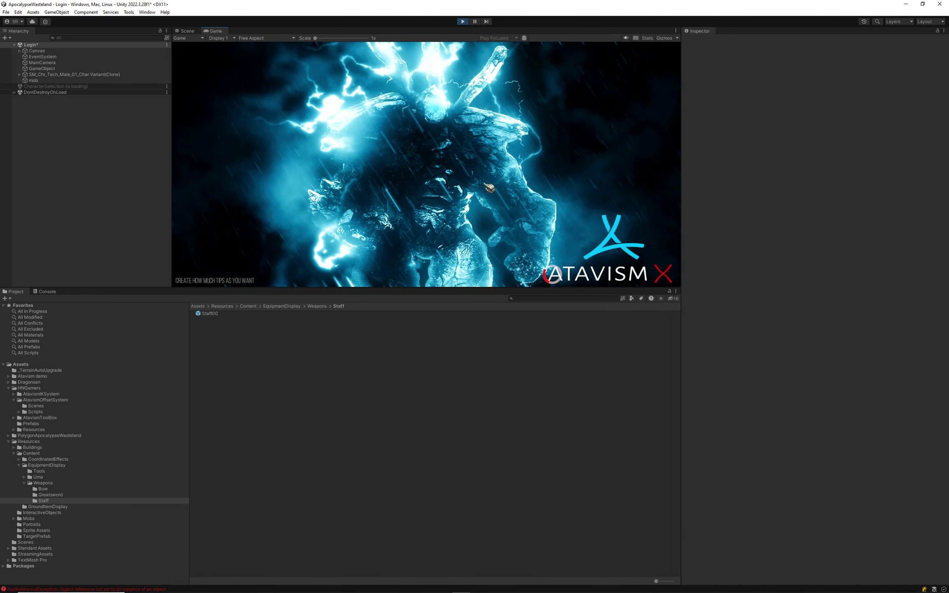
{"action": "left_click_drag", "start_coordinate": [428, 289], "coordinate": [427, 436]}
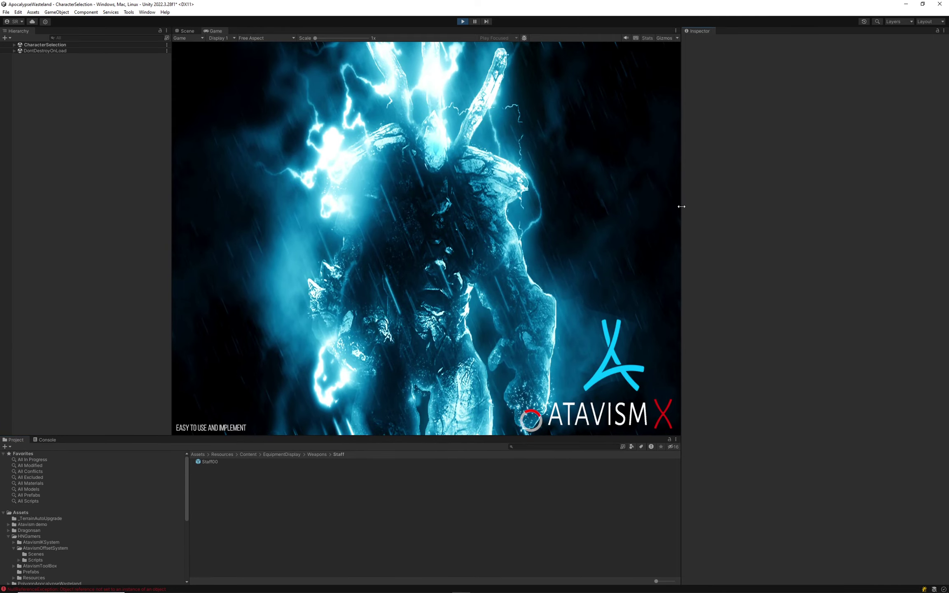
{"action": "left_click_drag", "start_coordinate": [681, 206], "coordinate": [763, 206]}
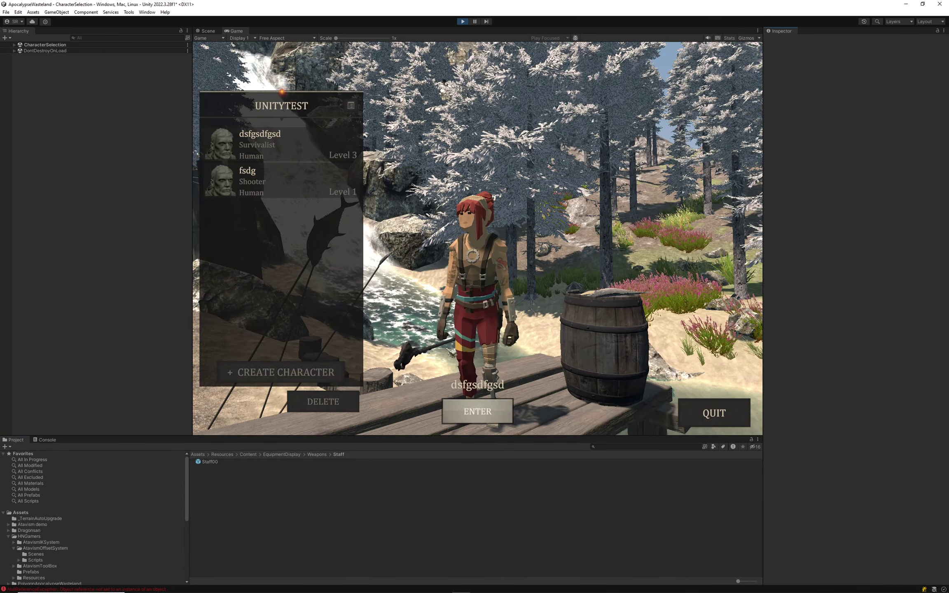
{"action": "left_click", "coordinate": [204, 463]}
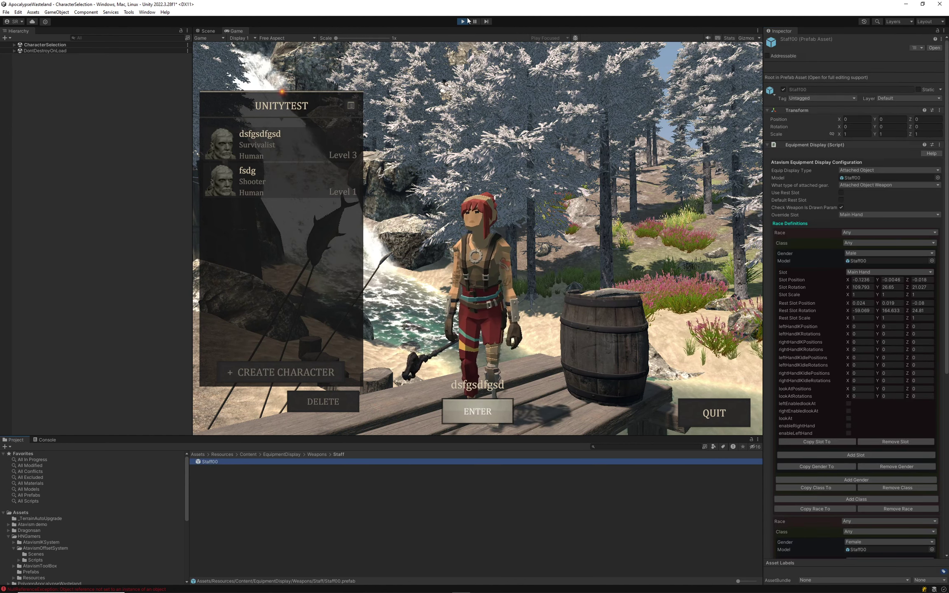
{"action": "left_click", "coordinate": [465, 21]}
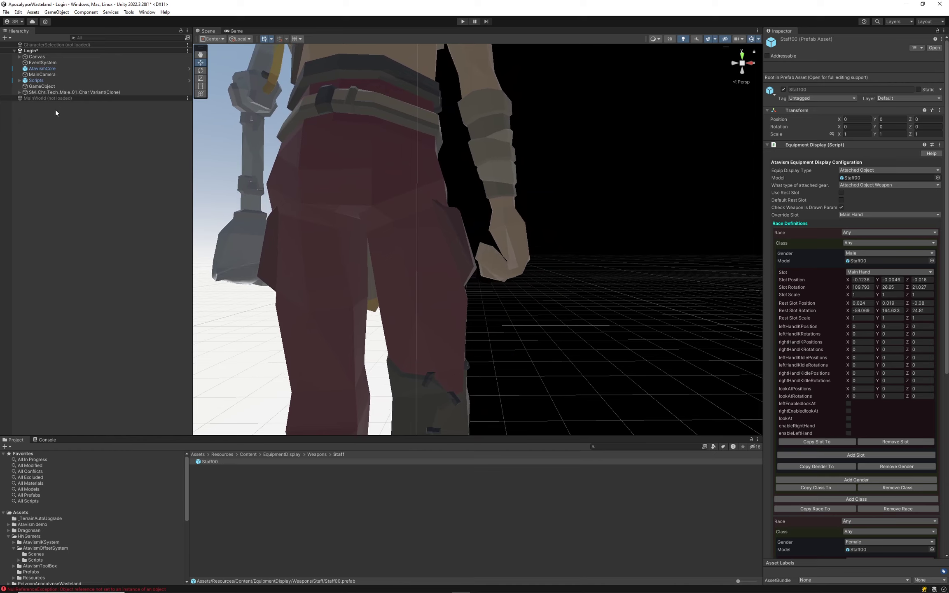
Spawn Staff00 on the female character with the offset tool and frame the clone.
{"action": "left_click", "coordinate": [57, 87]}
{"action": "right_click_drag", "start_coordinate": [491, 287], "coordinate": [493, 249]}
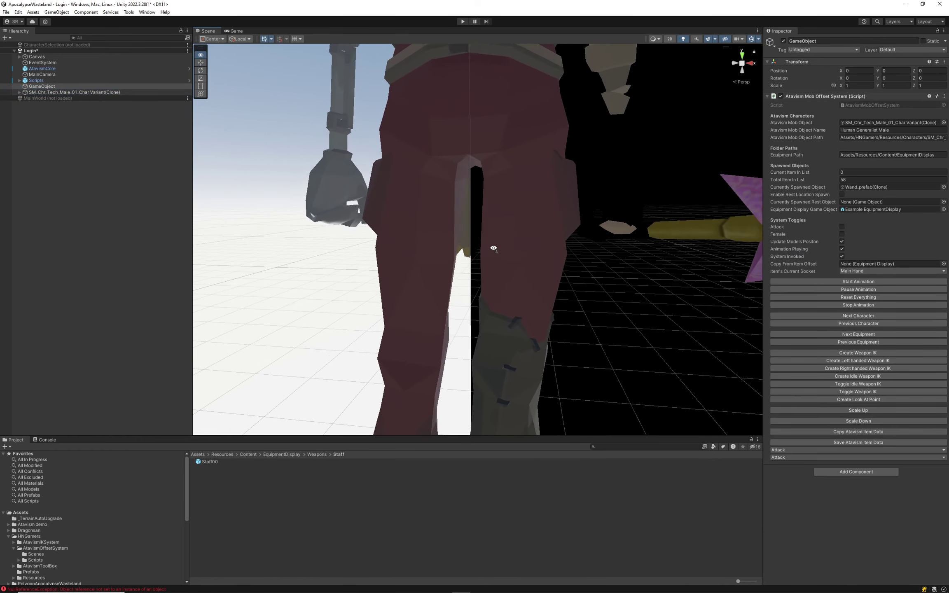
{"action": "scroll", "coordinate": [494, 249], "scroll_direction": "down", "scroll_amount": 5}
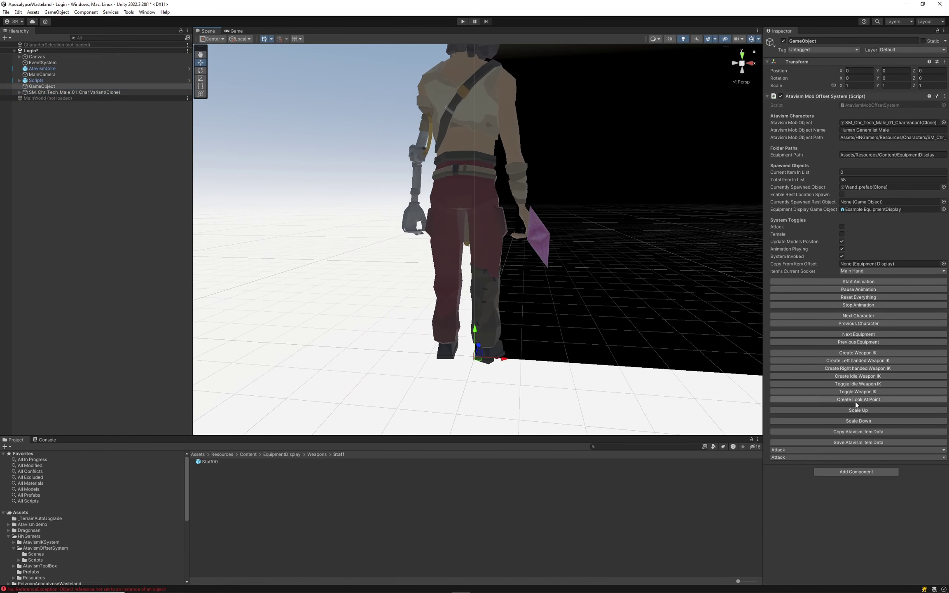
{"action": "left_click", "coordinate": [859, 343]}
{"action": "left_click_drag", "start_coordinate": [564, 217], "coordinate": [231, 182], "text": "alt"}
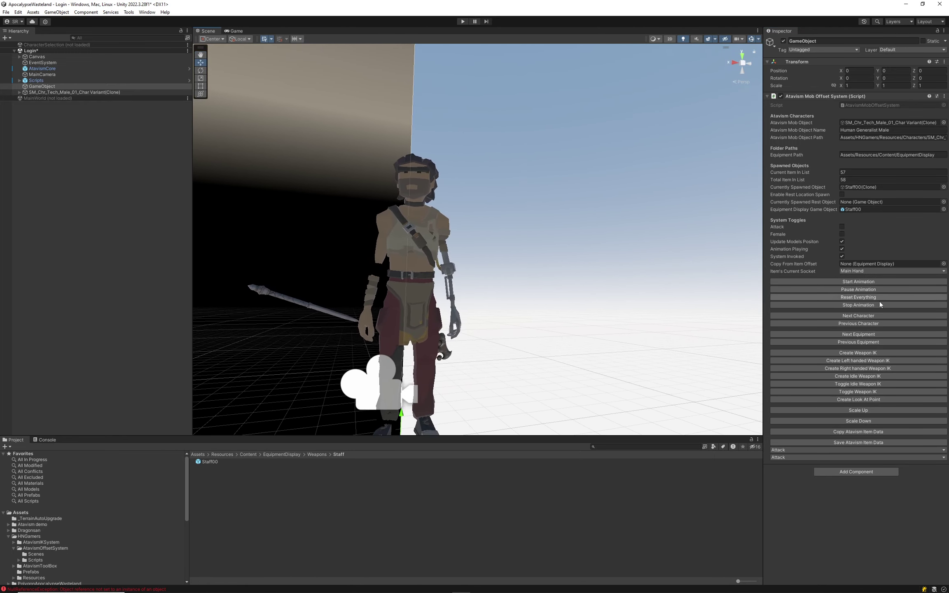
{"action": "left_click", "coordinate": [852, 316]}
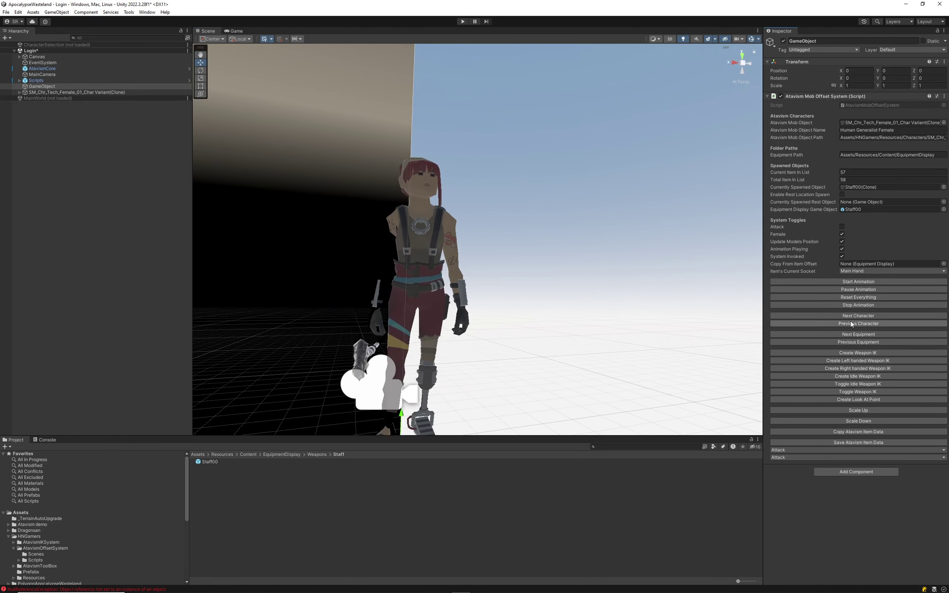
{"action": "left_click_drag", "start_coordinate": [486, 412], "coordinate": [433, 338], "text": "alt"}
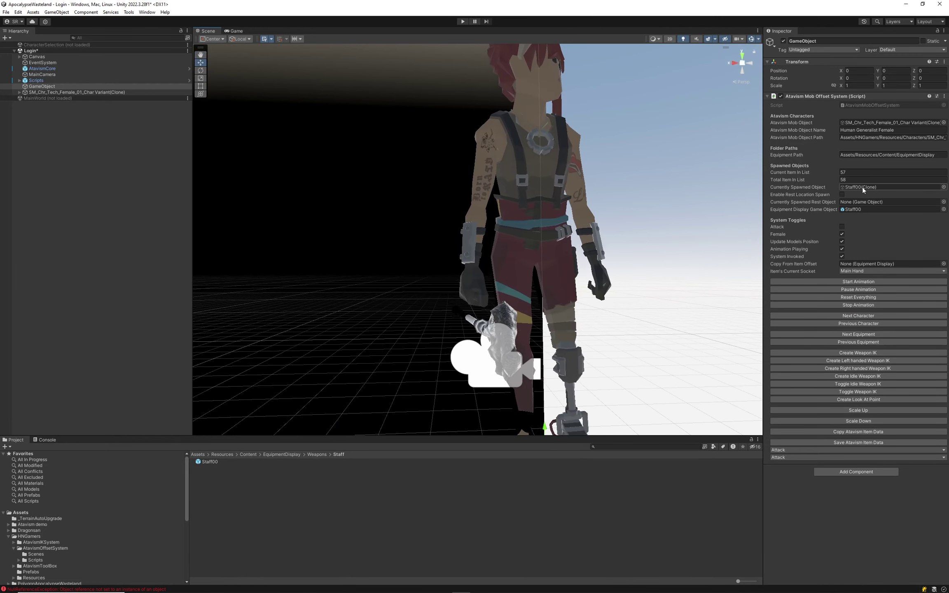
{"action": "left_click", "coordinate": [863, 187]}
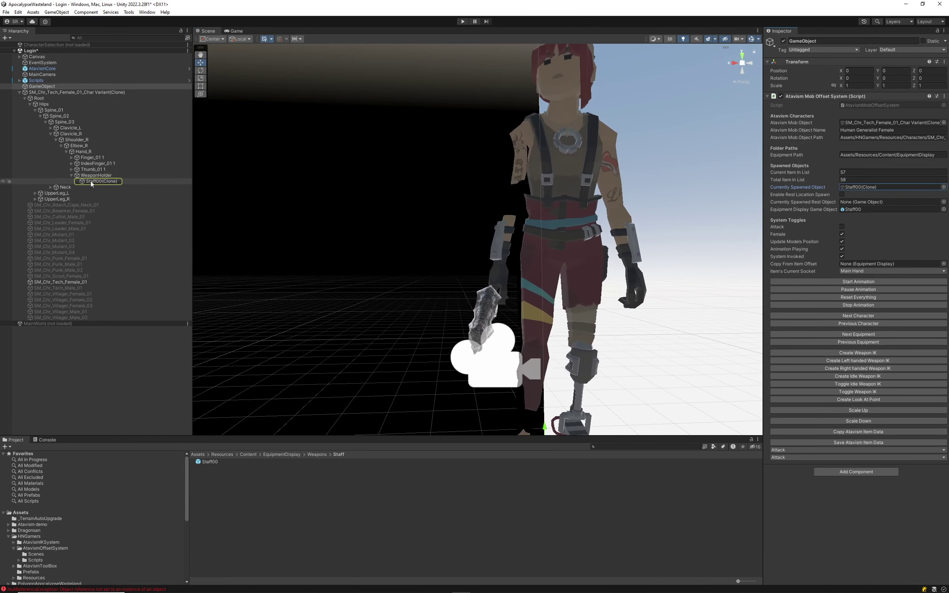
{"action": "double_click", "coordinate": [92, 182]}
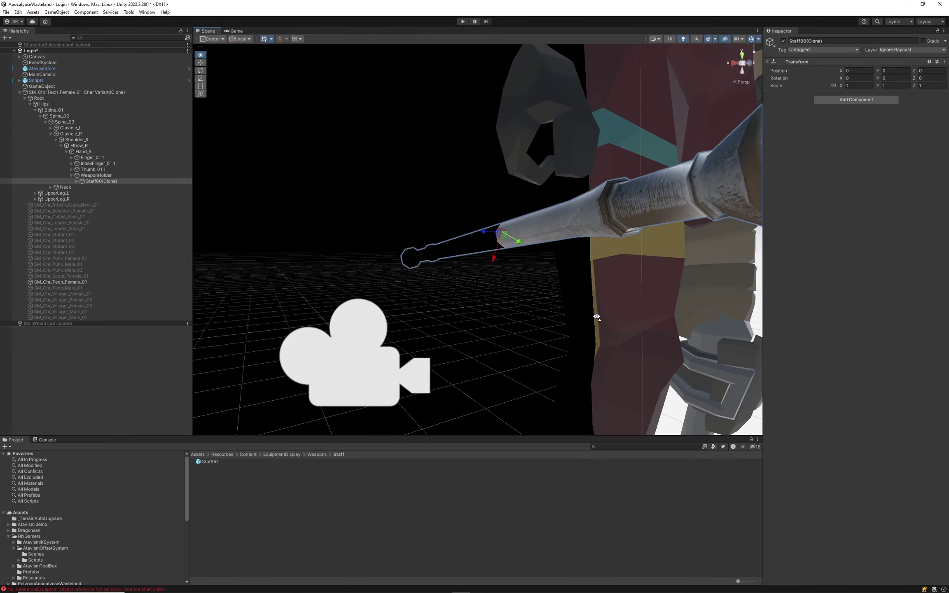
Move and rotate the staff to fit the female character's grip.
{"action": "left_click_drag", "start_coordinate": [597, 316], "coordinate": [542, 288], "text": "alt"}
{"action": "left_click_drag", "start_coordinate": [467, 255], "coordinate": [506, 235]}
{"action": "left_click", "coordinate": [200, 70]}
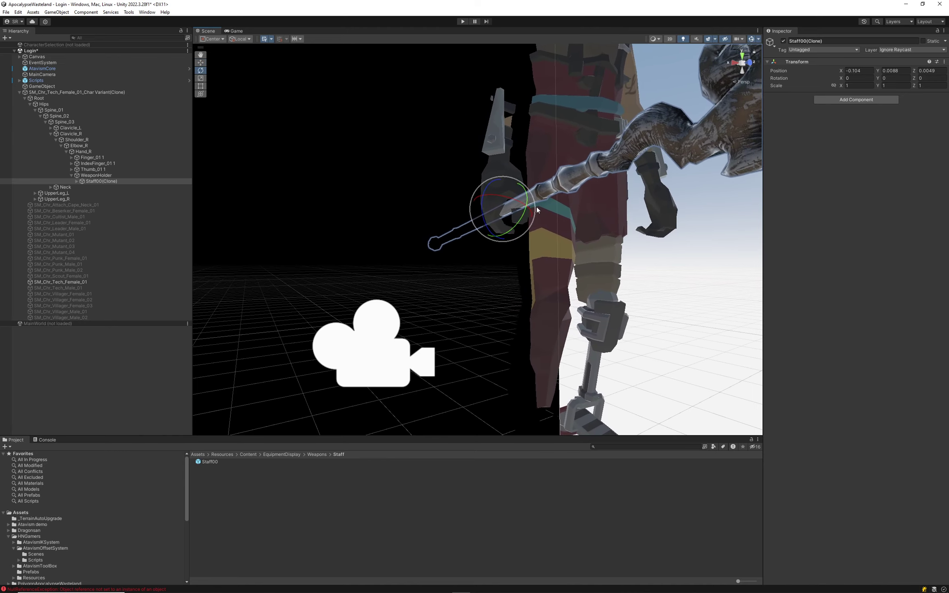
{"action": "left_click_drag", "start_coordinate": [534, 201], "coordinate": [53, 81]}
Save the adjusted offset to item data, check the Console, and reopen Staff00's settings.
{"action": "left_click", "coordinate": [43, 86]}
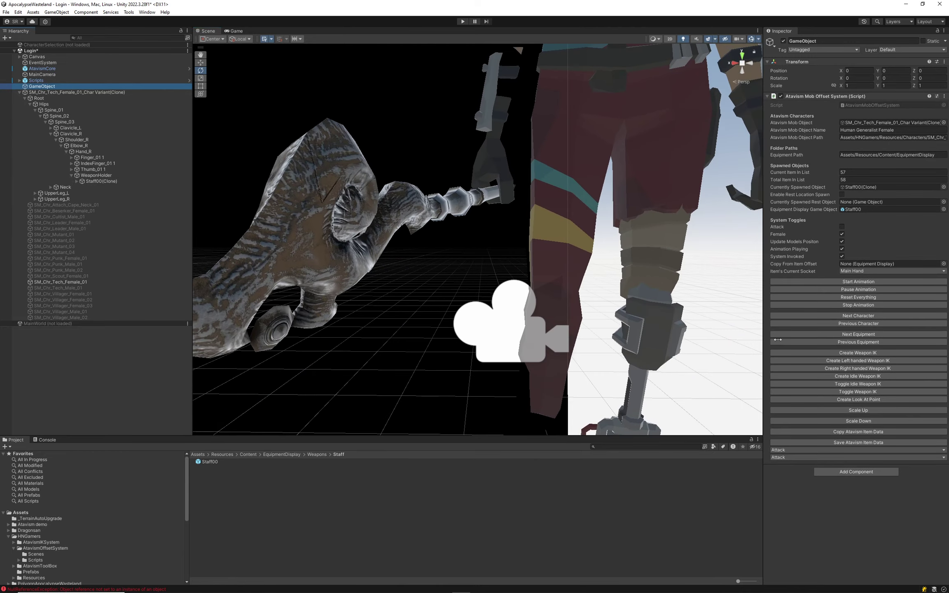
{"action": "left_click", "coordinate": [852, 442]}
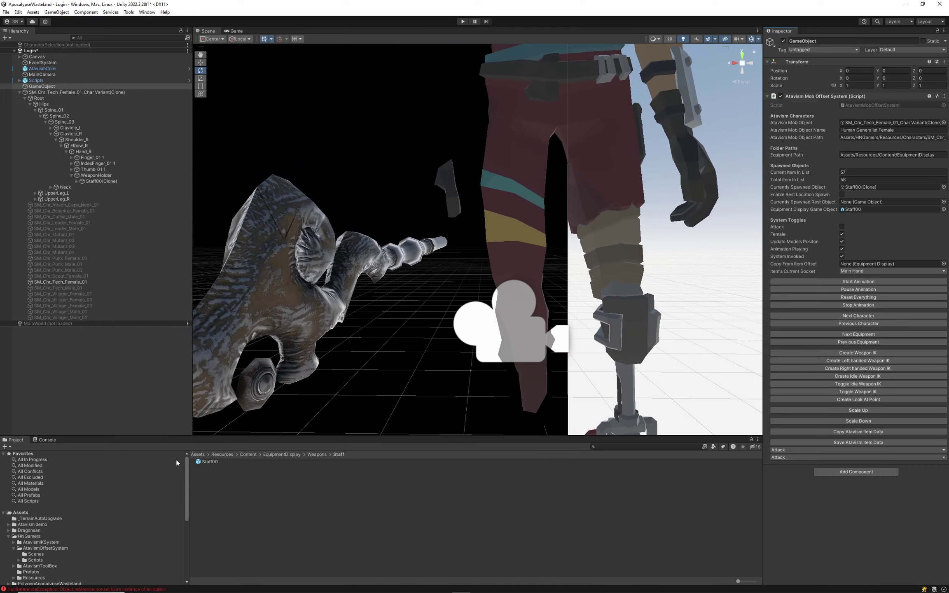
{"action": "left_click", "coordinate": [47, 441]}
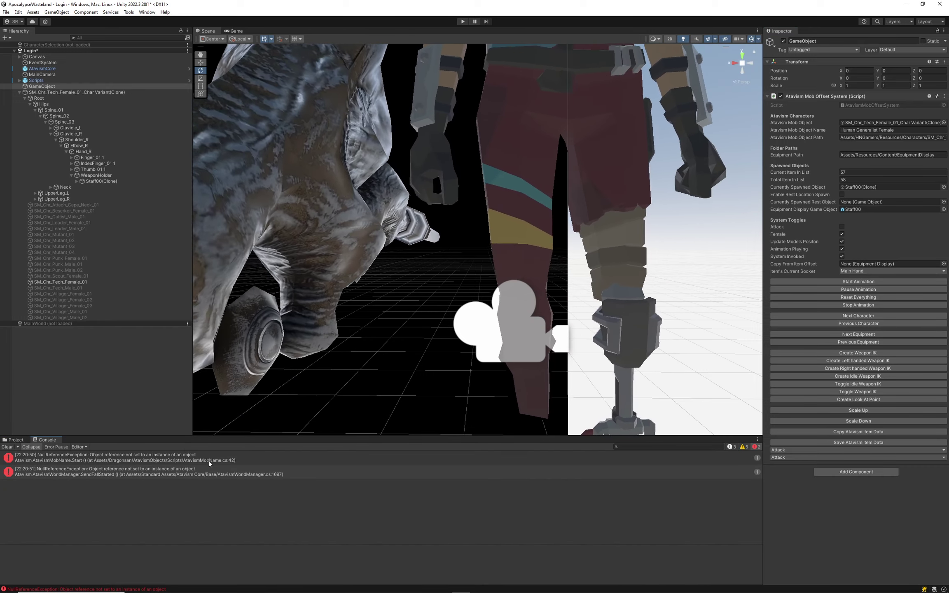
{"action": "left_click", "coordinate": [16, 440]}
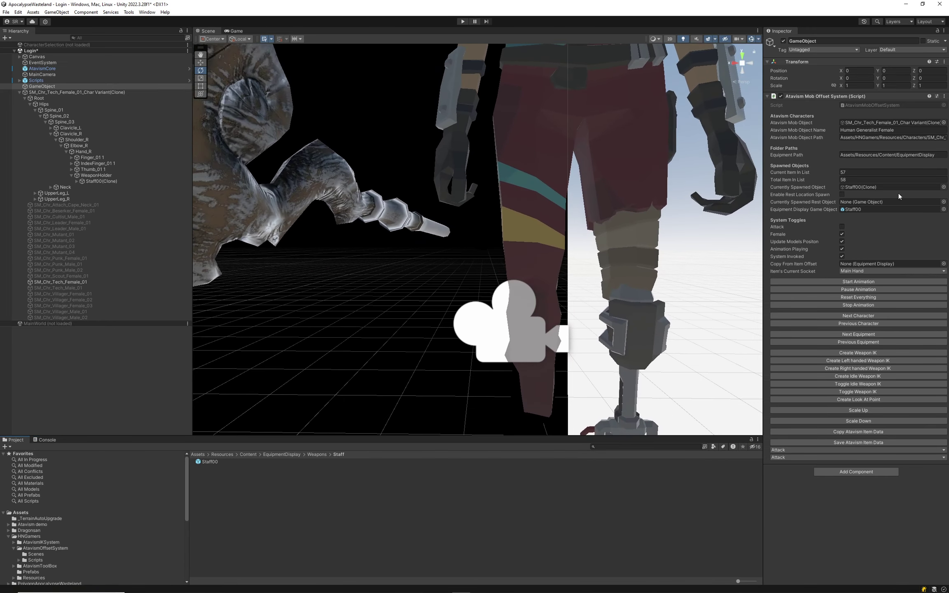
{"action": "left_click", "coordinate": [851, 442]}
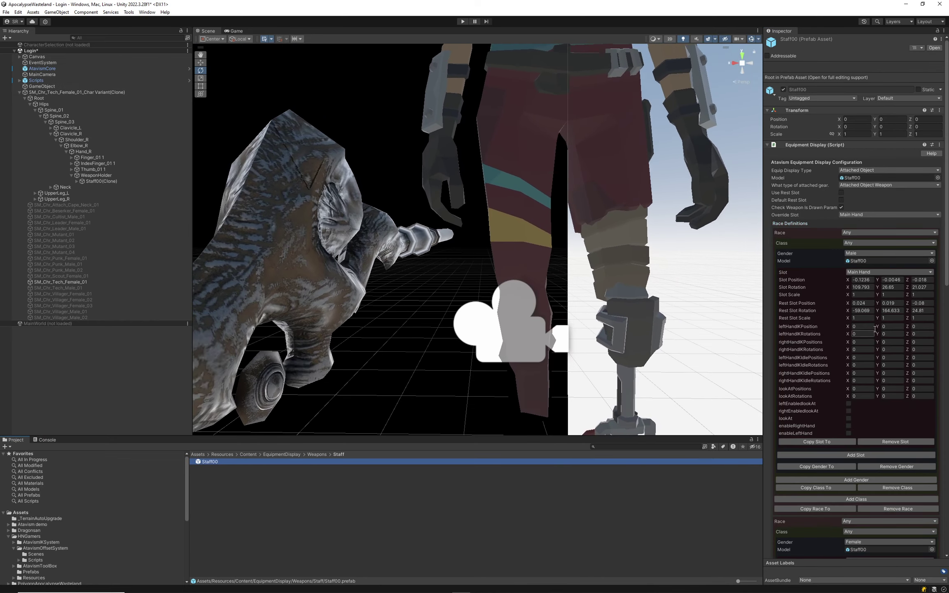
Inspect the female character's socket setup, then bring Staff00's race definitions back into view.
{"action": "scroll", "coordinate": [859, 360], "scroll_direction": "down", "scroll_amount": 5}
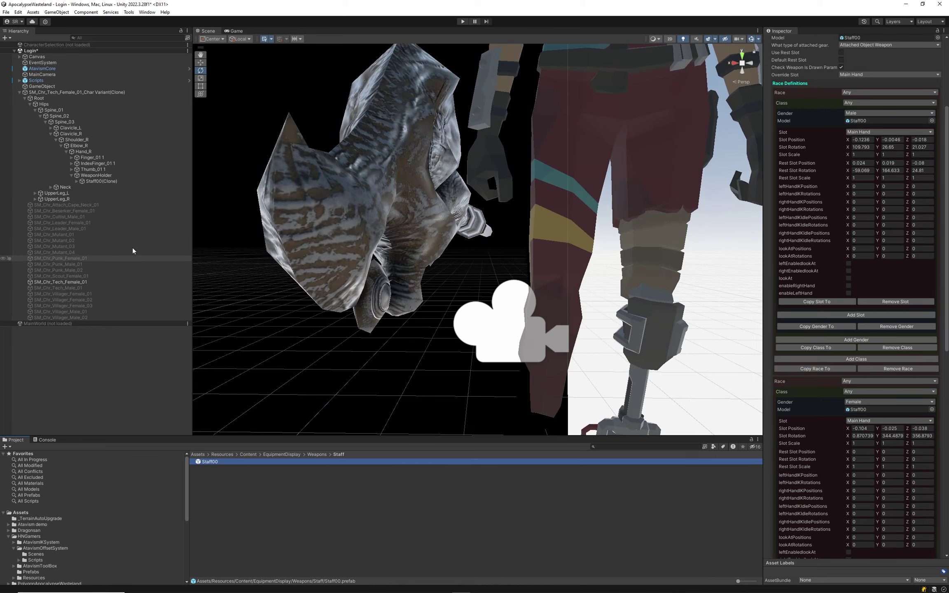
{"action": "left_click", "coordinate": [62, 92]}
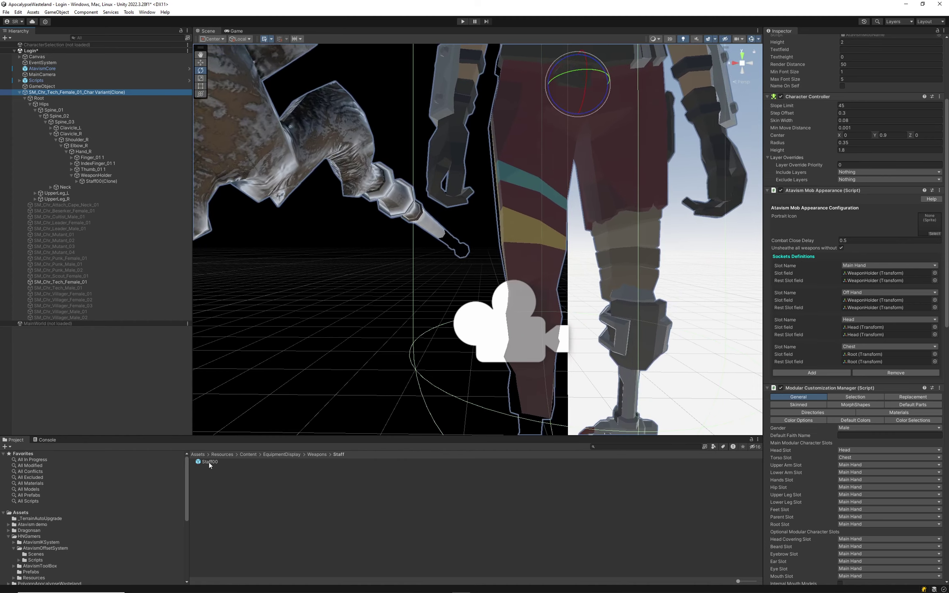
{"action": "left_click", "coordinate": [209, 462]}
{"action": "scroll", "coordinate": [857, 407], "scroll_direction": "down", "scroll_amount": 5}
{"action": "scroll", "coordinate": [853, 432], "scroll_direction": "down", "scroll_amount": 5}
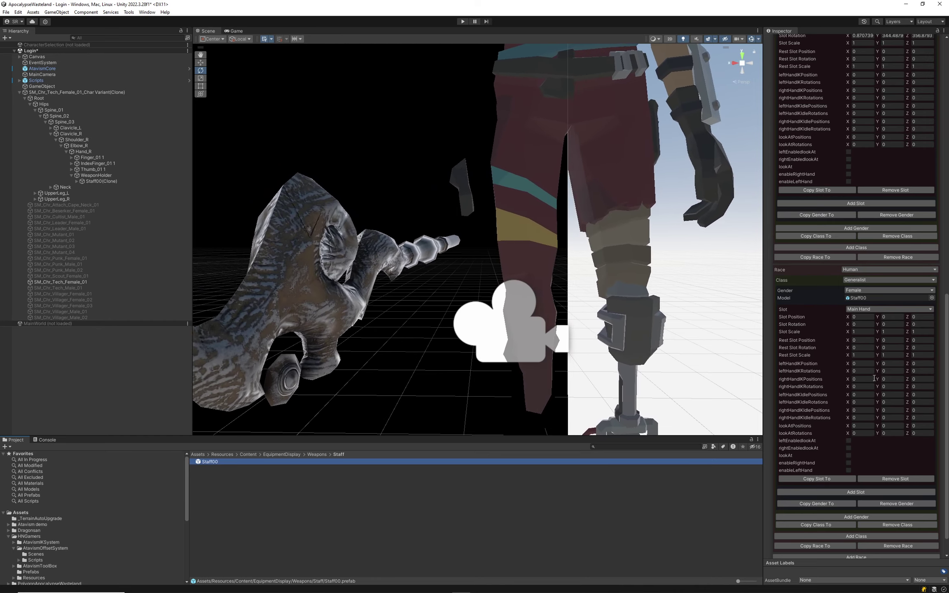
{"action": "scroll", "coordinate": [870, 317], "scroll_direction": "up", "scroll_amount": 2}
{"action": "scroll", "coordinate": [872, 320], "scroll_direction": "up", "scroll_amount": 1}
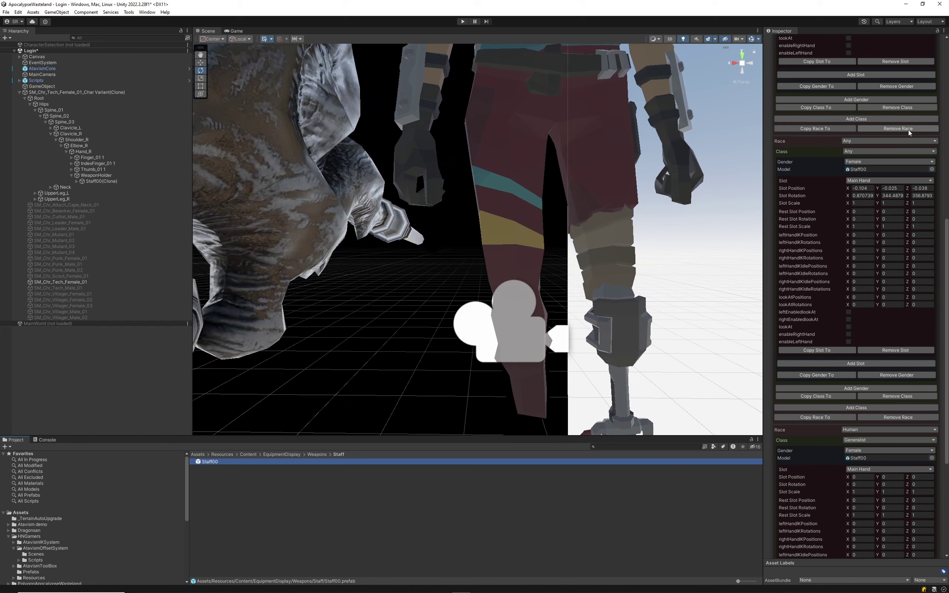
{"action": "scroll", "coordinate": [908, 136], "scroll_direction": "down", "scroll_amount": 4}
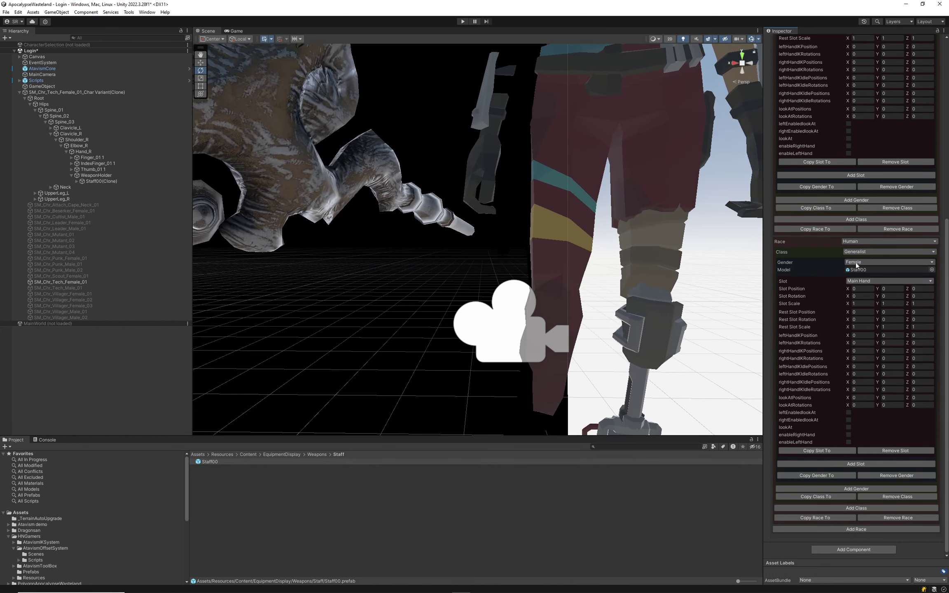
Set the extra Female Main Hand definition's race and class to Any, then reselect the offset tool.
{"action": "left_click", "coordinate": [863, 250]}
{"action": "left_click", "coordinate": [861, 253]}
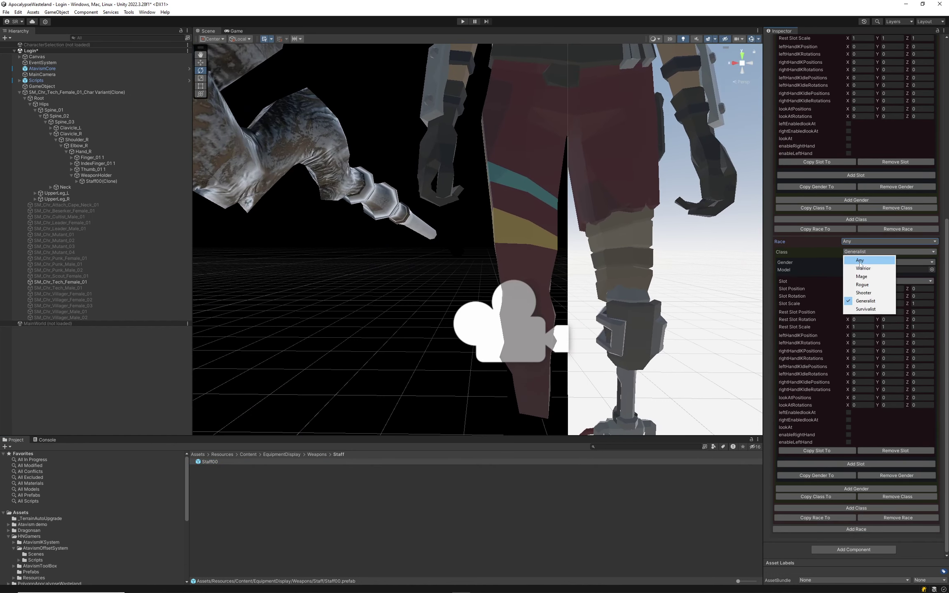
{"action": "left_click", "coordinate": [861, 261]}
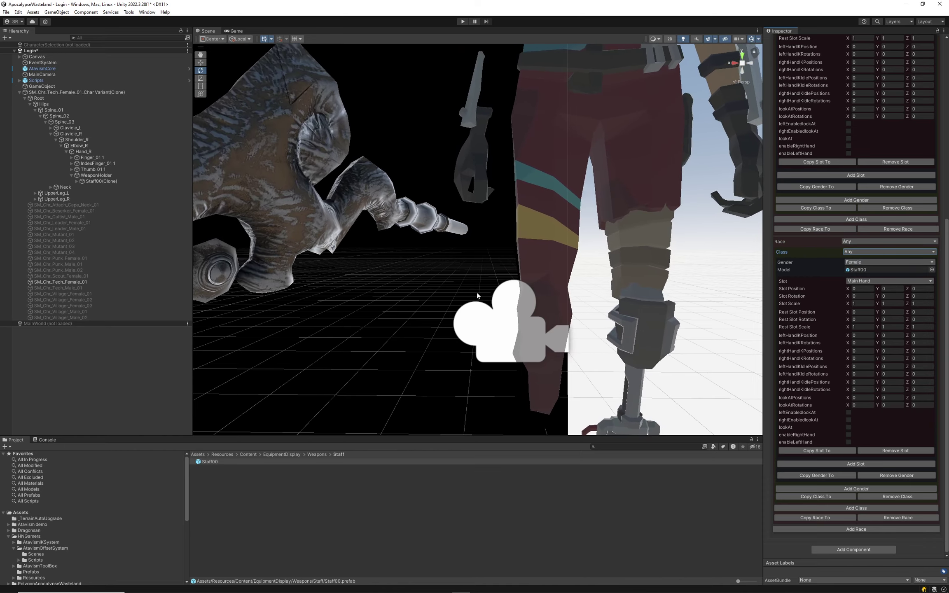
{"action": "left_click", "coordinate": [42, 86]}
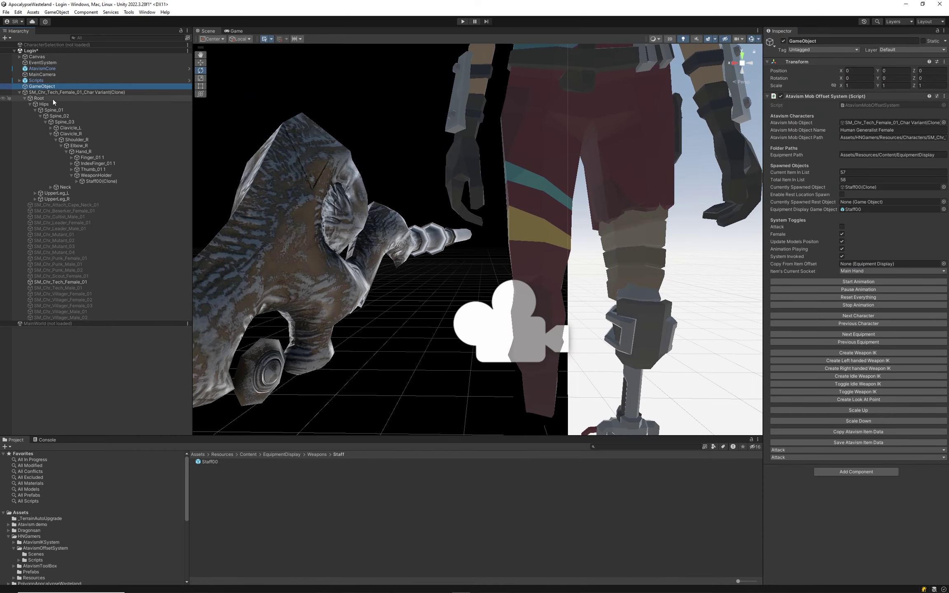
Swap the preview between the female and male characters, load Staff00 on the male, and reopen Staff00's settings.
{"action": "left_click", "coordinate": [857, 316]}
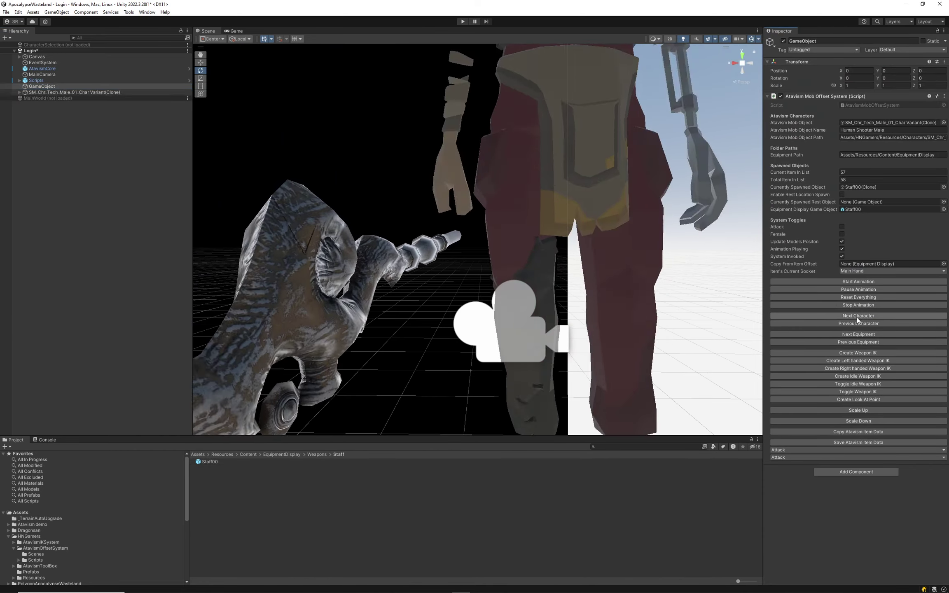
{"action": "left_click", "coordinate": [857, 317]}
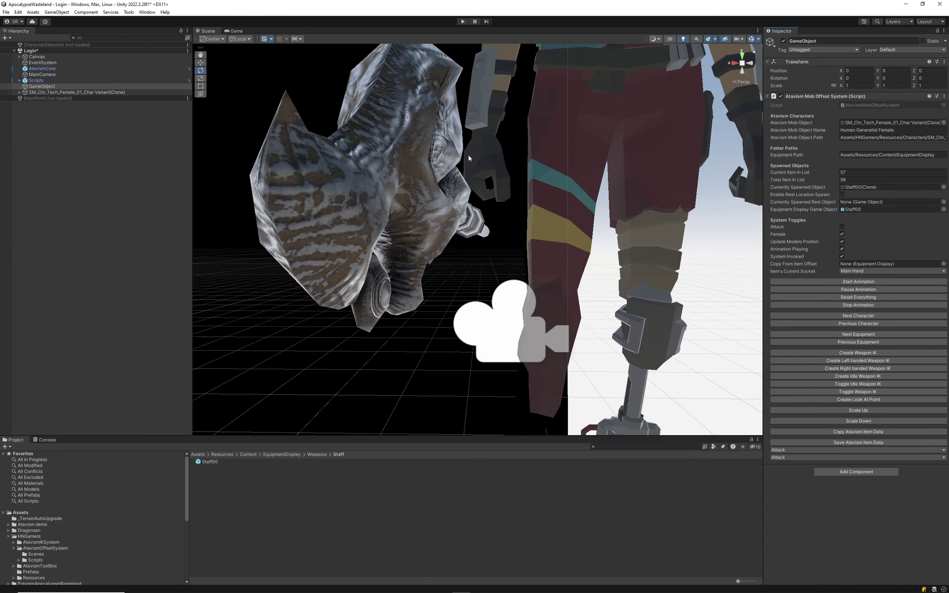
{"action": "left_click", "coordinate": [864, 324]}
{"action": "scroll", "coordinate": [517, 175], "scroll_direction": "down", "scroll_amount": 8}
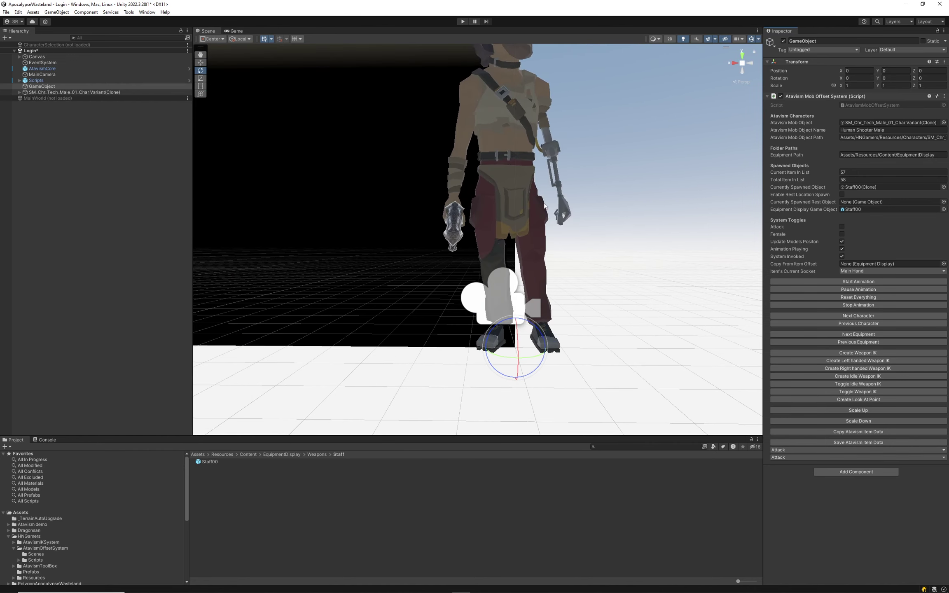
{"action": "scroll", "coordinate": [544, 206], "scroll_direction": "up", "scroll_amount": 3}
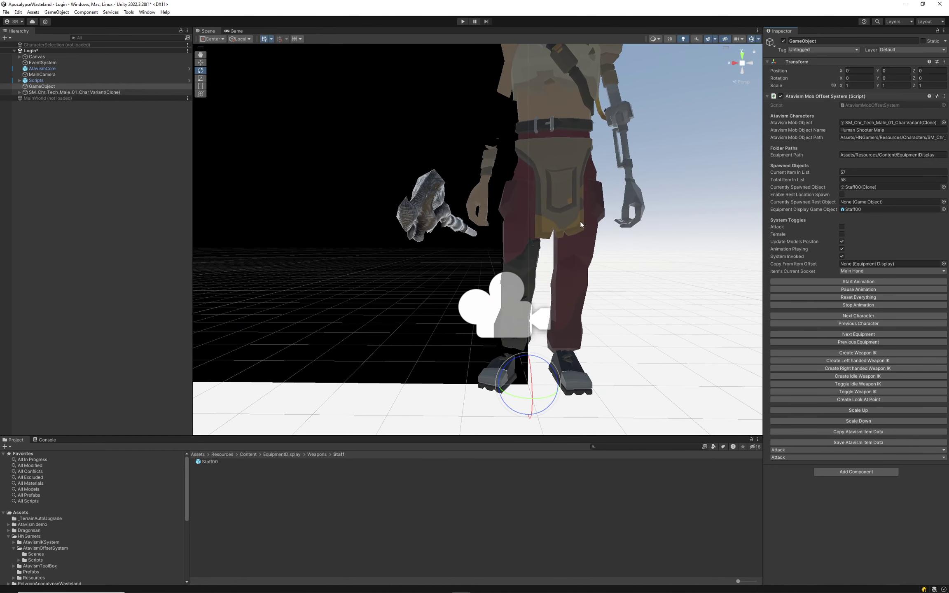
{"action": "left_click", "coordinate": [865, 342]}
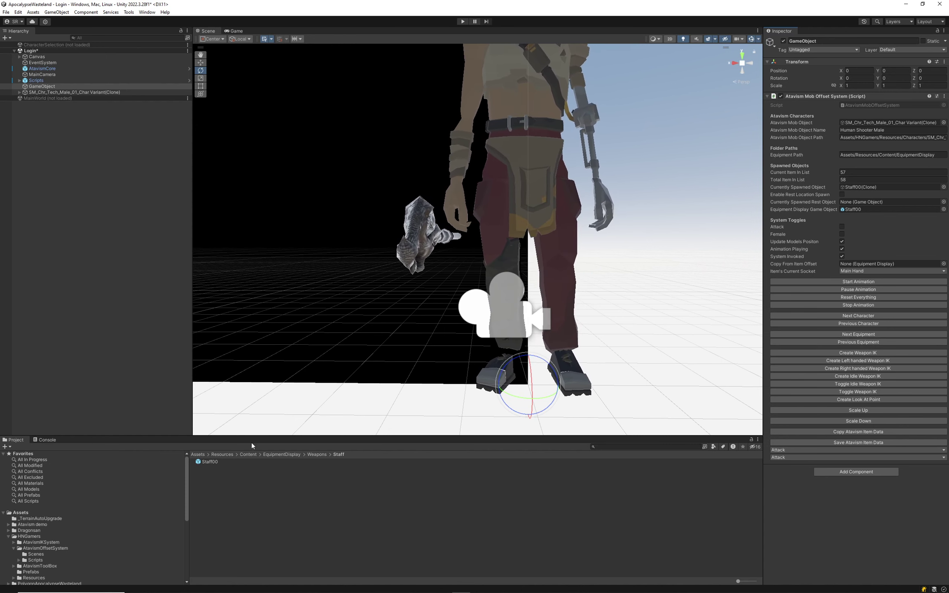
{"action": "left_click", "coordinate": [252, 462]}
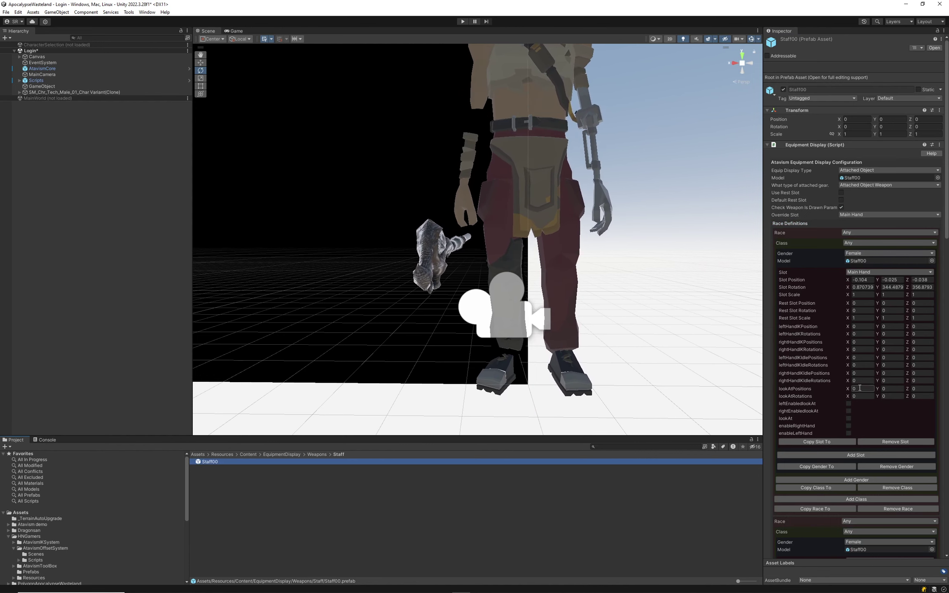
Set the first definition's gender to Male and the second definition's race to Any.
{"action": "left_click", "coordinate": [859, 253]}
{"action": "left_click", "coordinate": [872, 271]}
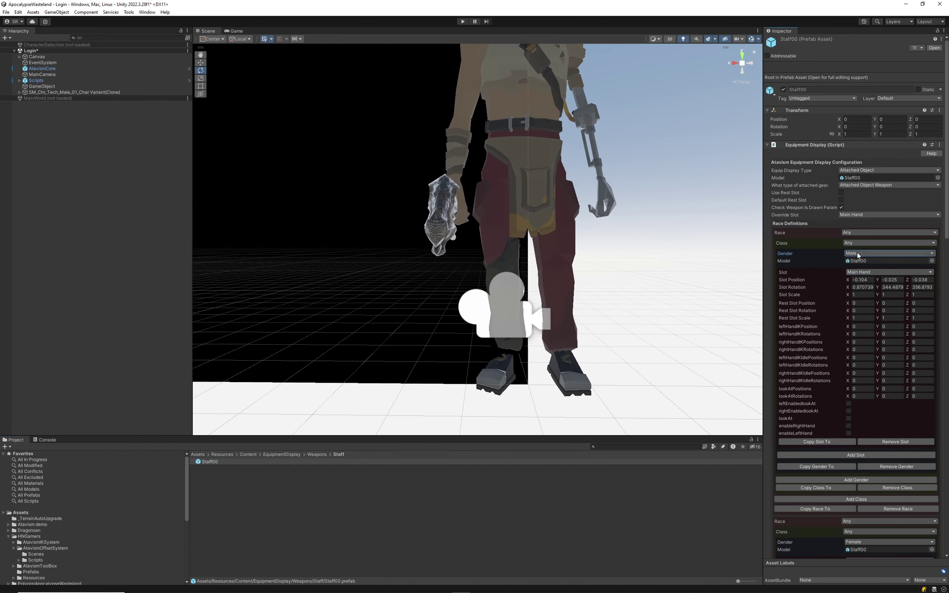
{"action": "scroll", "coordinate": [870, 512], "scroll_direction": "down", "scroll_amount": 15}
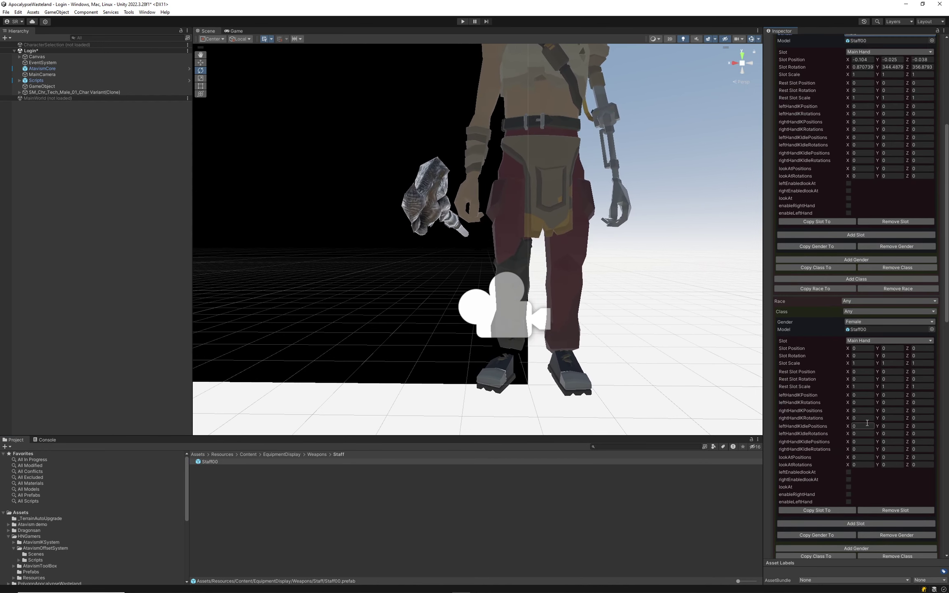
{"action": "scroll", "coordinate": [866, 397], "scroll_direction": "down", "scroll_amount": 2}
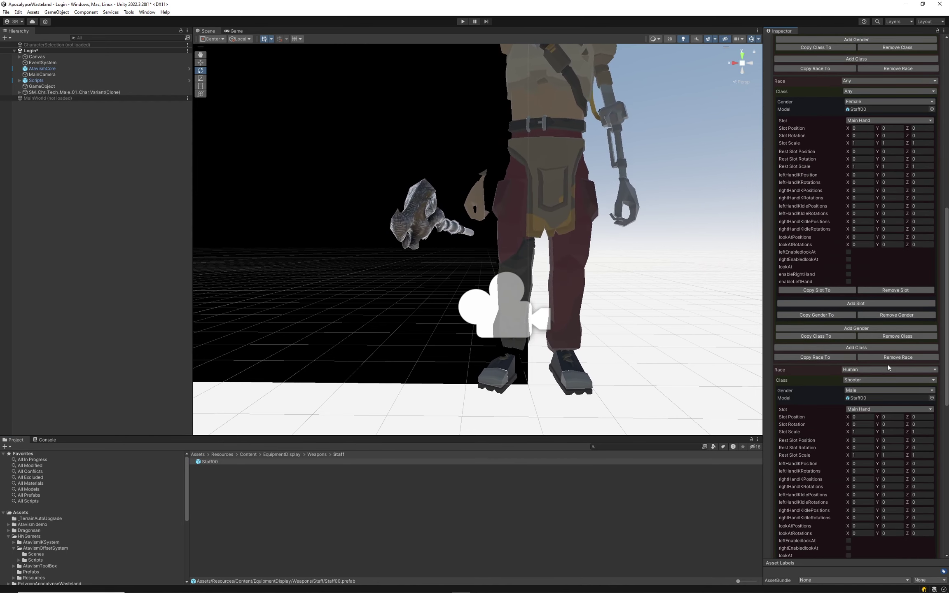
{"action": "scroll", "coordinate": [892, 362], "scroll_direction": "down", "scroll_amount": 10}
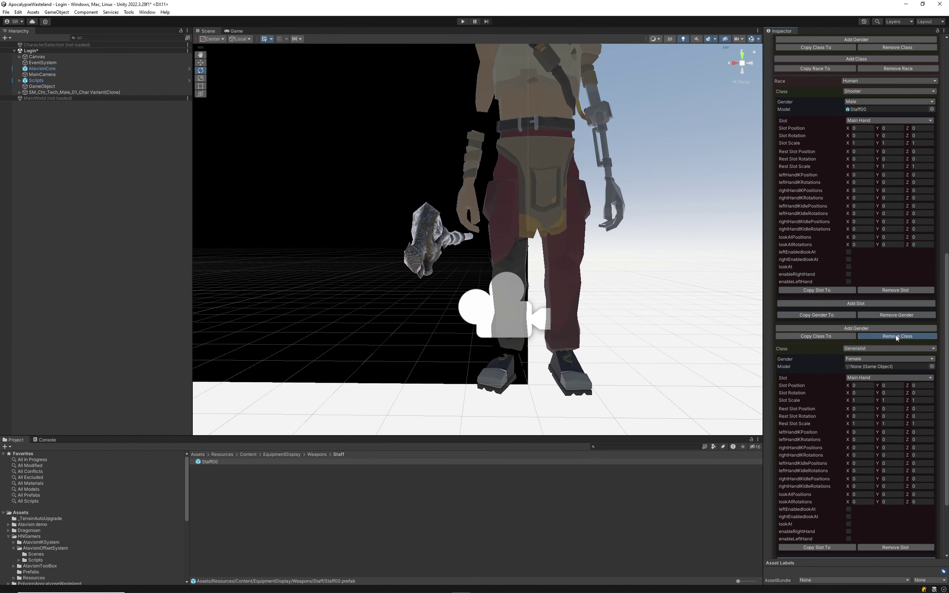
{"action": "scroll", "coordinate": [896, 342], "scroll_direction": "down", "scroll_amount": 5}
{"action": "scroll", "coordinate": [868, 278], "scroll_direction": "up", "scroll_amount": 5}
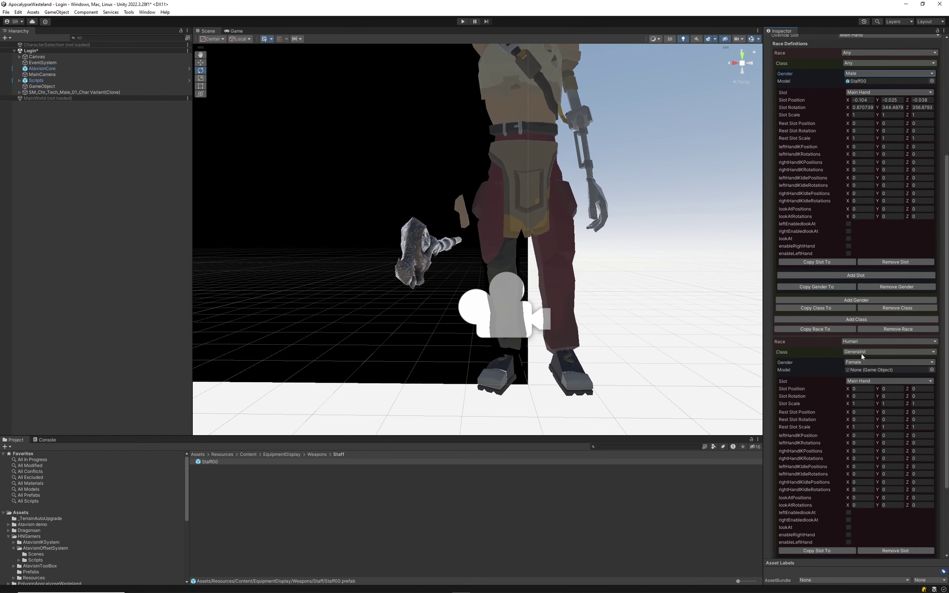
{"action": "scroll", "coordinate": [862, 357], "scroll_direction": "up", "scroll_amount": 8}
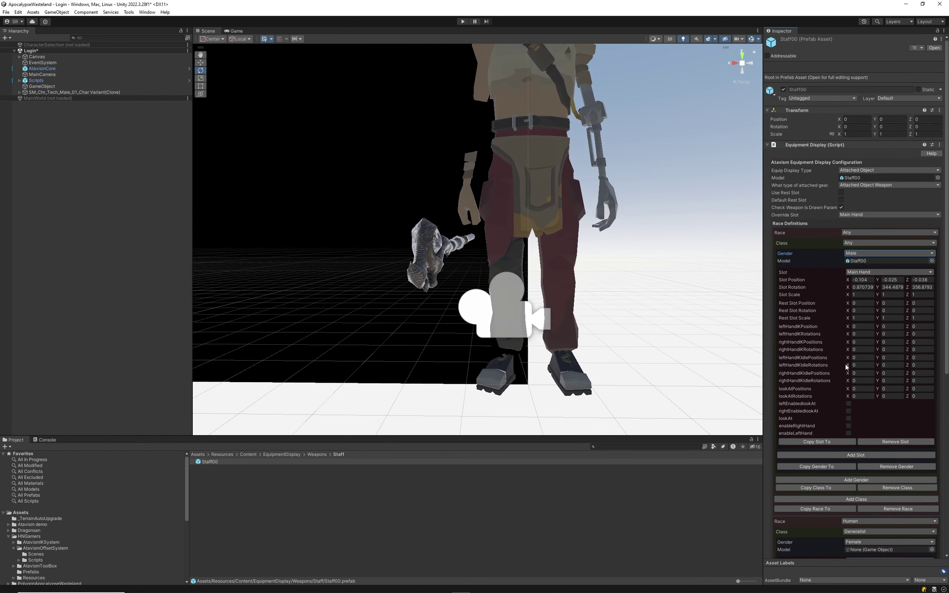
{"action": "scroll", "coordinate": [853, 404], "scroll_direction": "down", "scroll_amount": 6}
{"action": "left_click", "coordinate": [860, 411]}
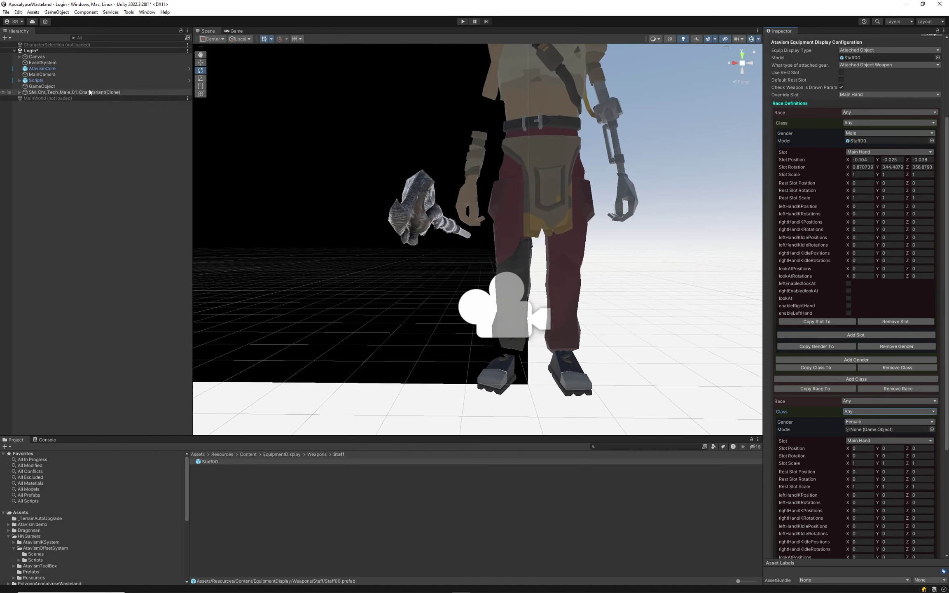
Check the male character's components, toggle the preview female and back to male, and return to Staff00's definitions.
{"action": "left_click", "coordinate": [51, 85]}
{"action": "left_click", "coordinate": [79, 92]}
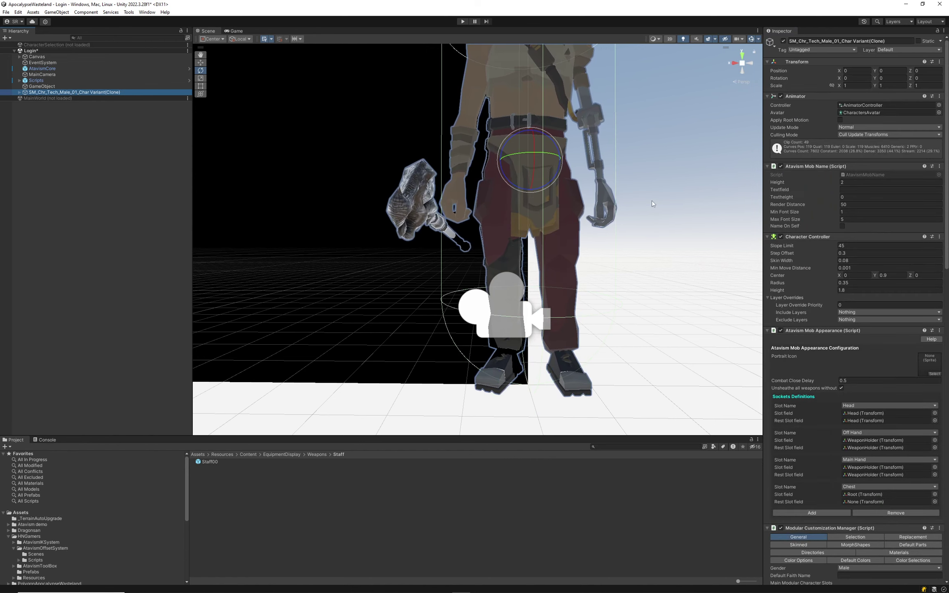
{"action": "scroll", "coordinate": [878, 362], "scroll_direction": "down", "scroll_amount": 13}
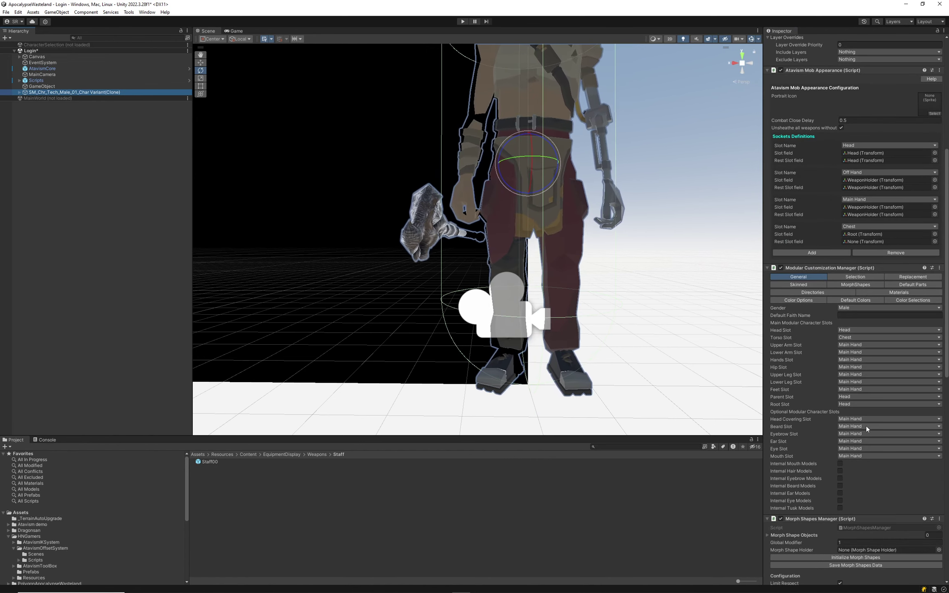
{"action": "scroll", "coordinate": [863, 448], "scroll_direction": "up", "scroll_amount": 13}
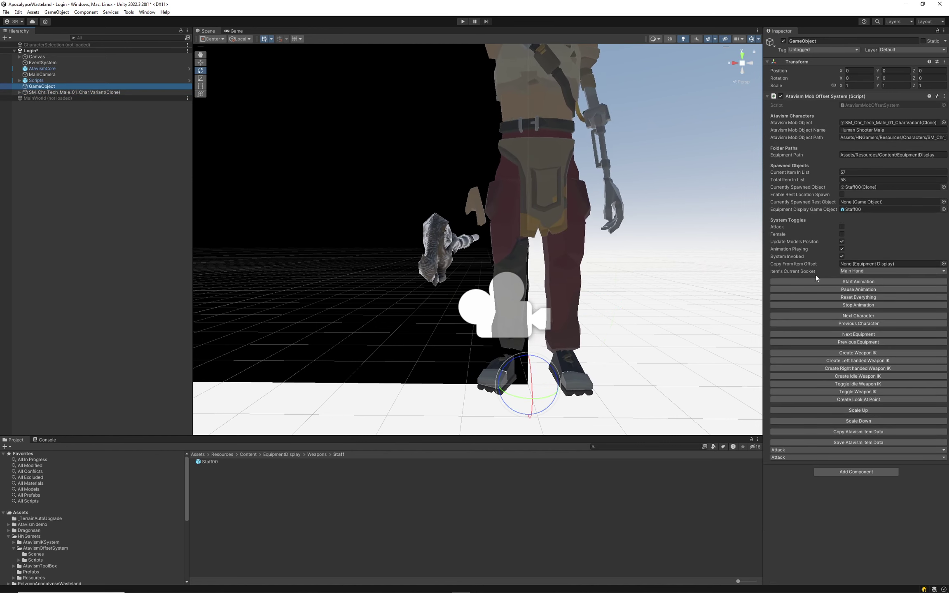
{"action": "left_click", "coordinate": [862, 324]}
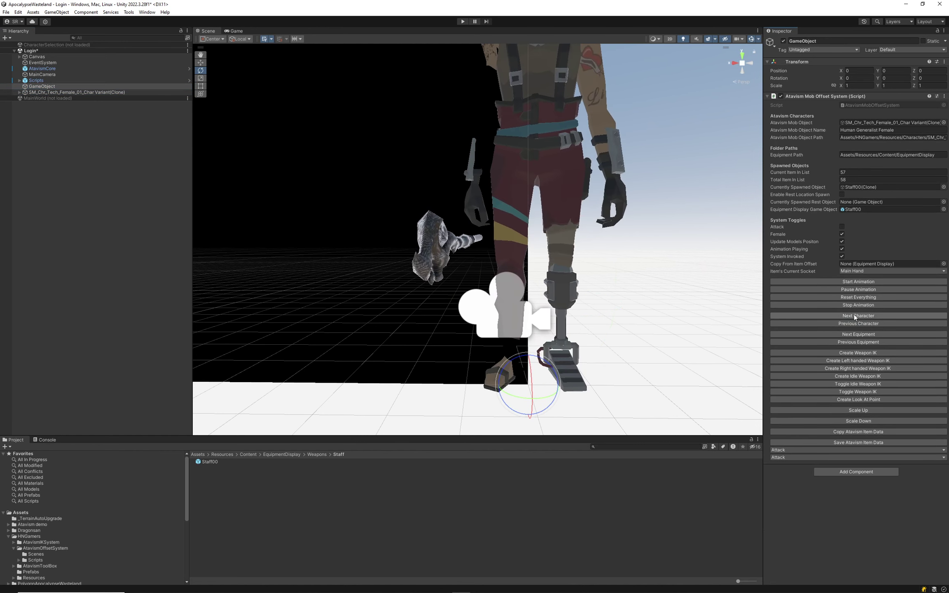
{"action": "left_click", "coordinate": [854, 316]}
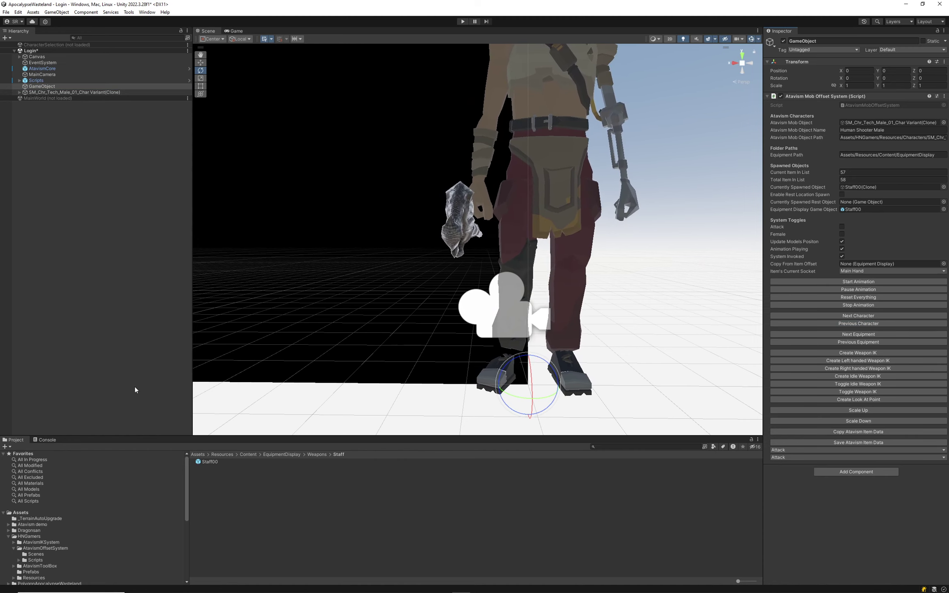
{"action": "left_click", "coordinate": [210, 461]}
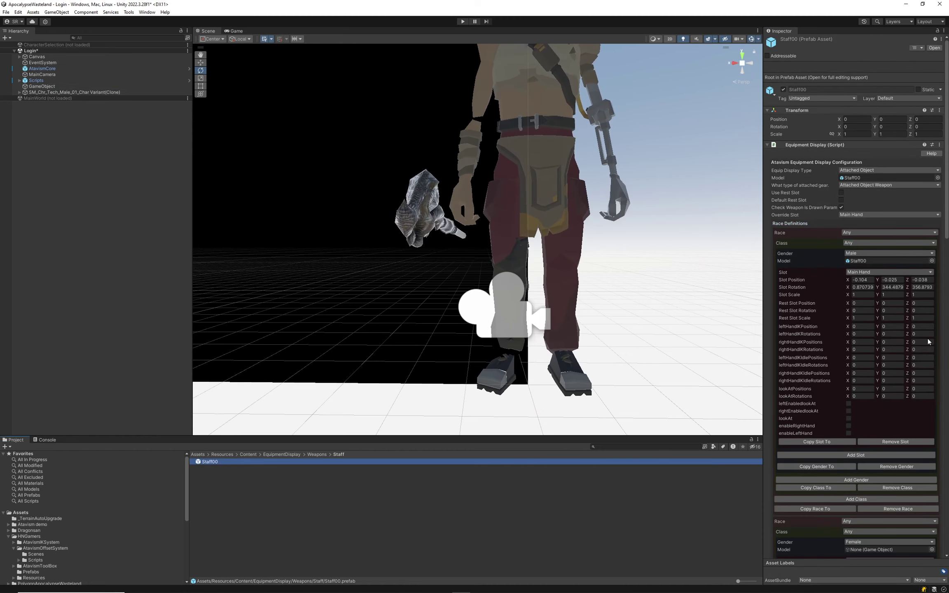
{"action": "scroll", "coordinate": [930, 343], "scroll_direction": "down", "scroll_amount": 10}
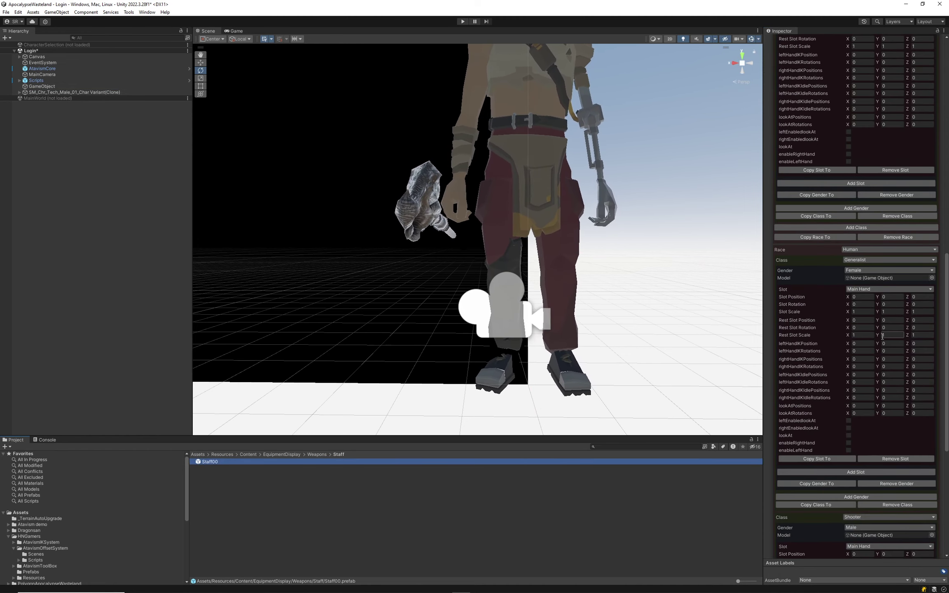
{"action": "scroll", "coordinate": [883, 336], "scroll_direction": "down", "scroll_amount": 10}
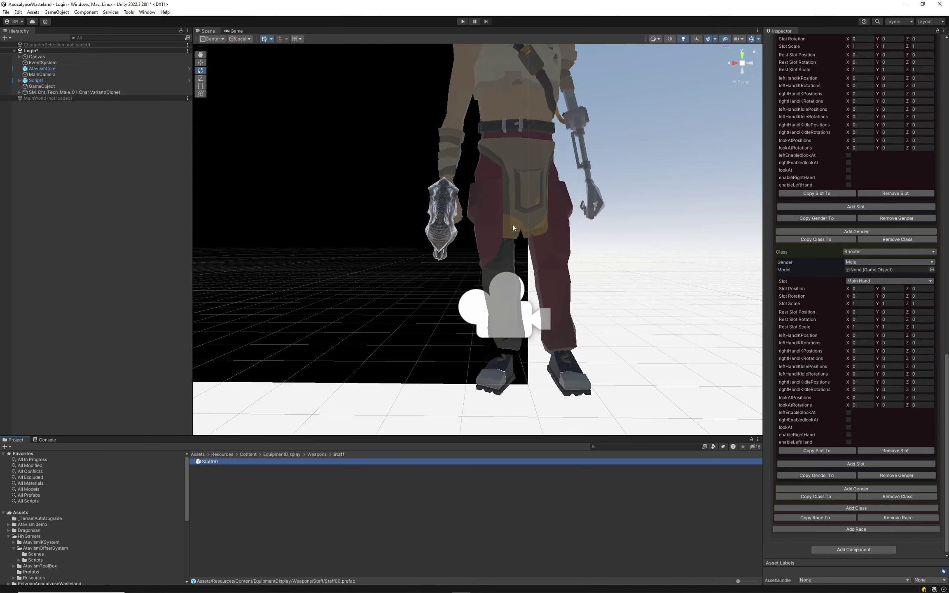
Orbit and fly around the character to inspect the staff, expand its Hierarchy entry, then view the Game view.
{"action": "right_click_drag", "start_coordinate": [514, 225], "coordinate": [509, 106]}
{"action": "scroll", "coordinate": [581, 141], "scroll_direction": "down", "scroll_amount": 3}
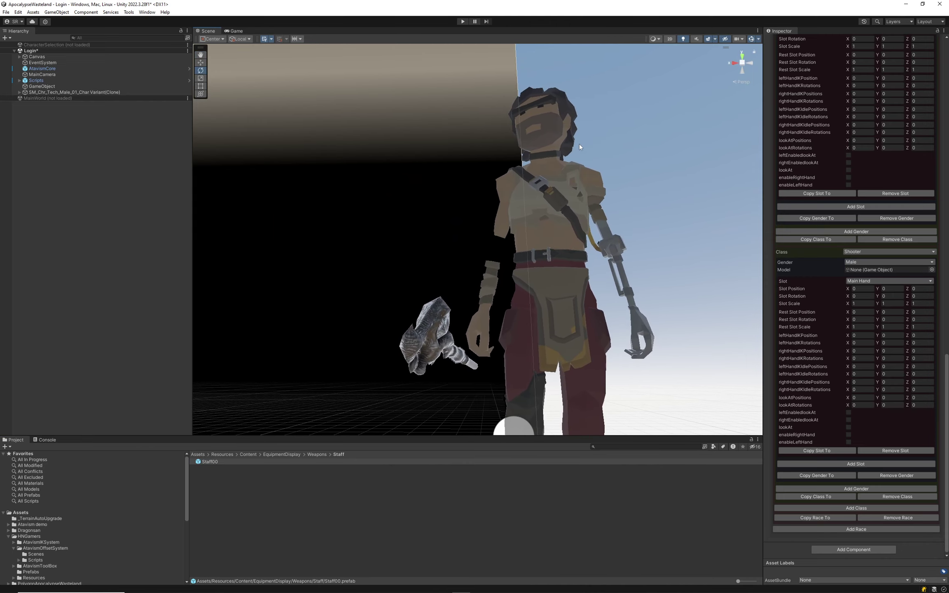
{"action": "scroll", "coordinate": [552, 346], "scroll_direction": "down", "scroll_amount": 5}
{"action": "left_click_drag", "start_coordinate": [501, 236], "coordinate": [454, 264], "text": "alt"}
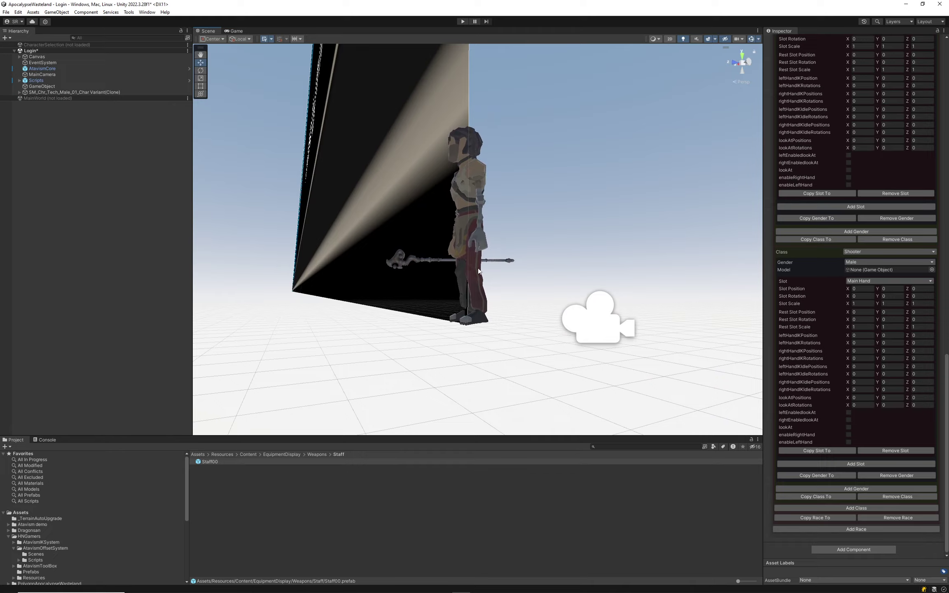
{"action": "mouse_move", "coordinate": [462, 234]}
{"action": "right_mouse_down"}
{"action": "mouse_move", "coordinate": [445, 240]}
{"action": "mouse_move", "coordinate": [469, 276]}
{"action": "mouse_move", "coordinate": [256, 290]}
{"action": "mouse_move", "coordinate": [466, 233]}
{"action": "right_mouse_up"}
{"action": "key", "text": "w"}
{"action": "key", "text": "d"}
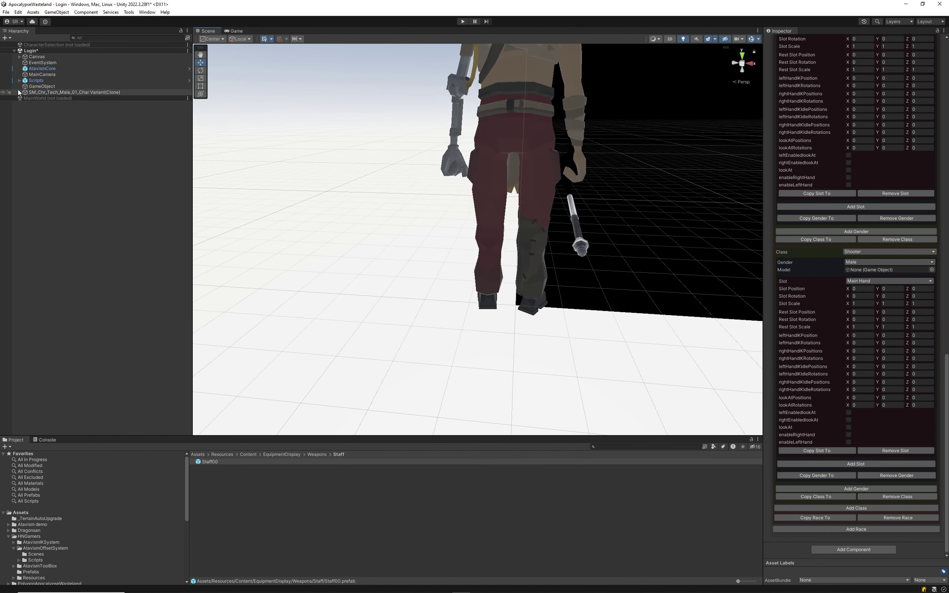
{"action": "left_click", "coordinate": [20, 93]}
{"action": "left_click", "coordinate": [236, 31]}
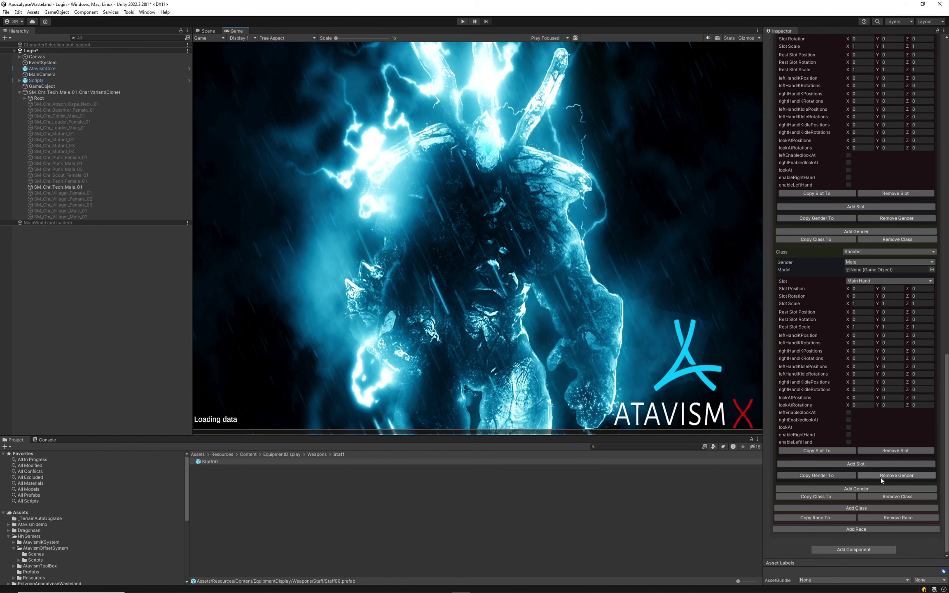
Remove the Main Hand slots from the Shooter Male, Human Generalist Female, Any Female and first Male definitions.
{"action": "left_click", "coordinate": [904, 451]}
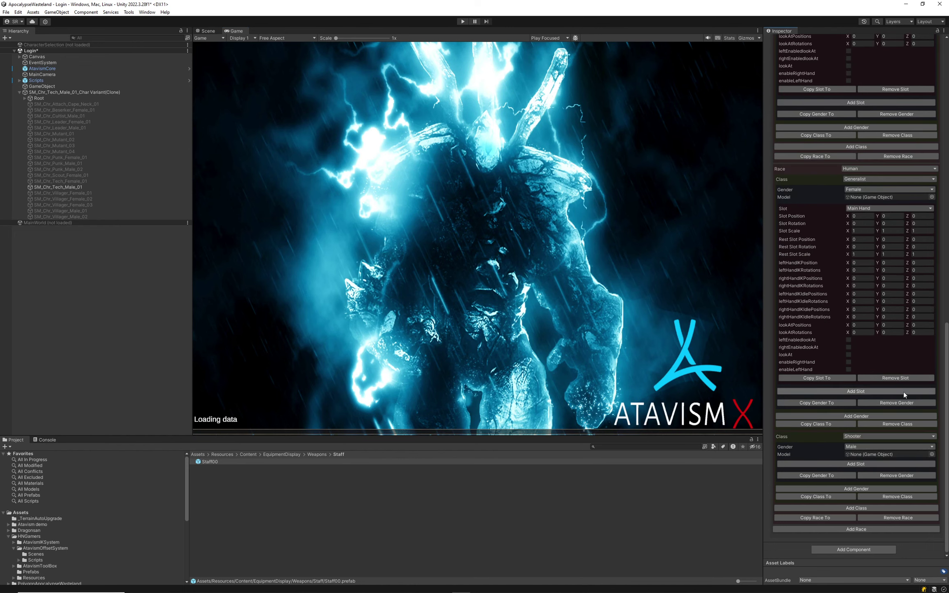
{"action": "left_click", "coordinate": [898, 377]}
{"action": "left_click", "coordinate": [881, 274]}
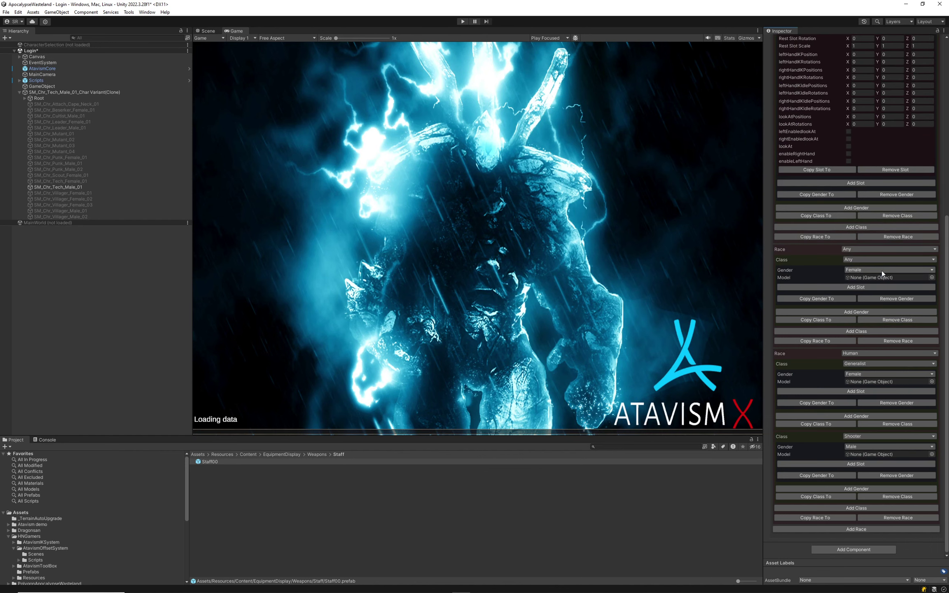
{"action": "left_click", "coordinate": [880, 169]}
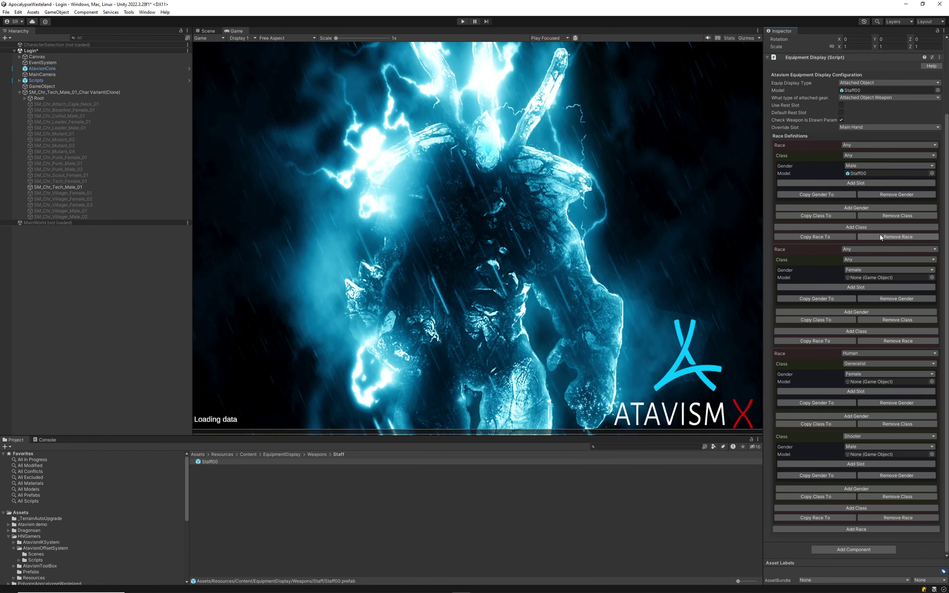
{"action": "left_click", "coordinate": [881, 237]}
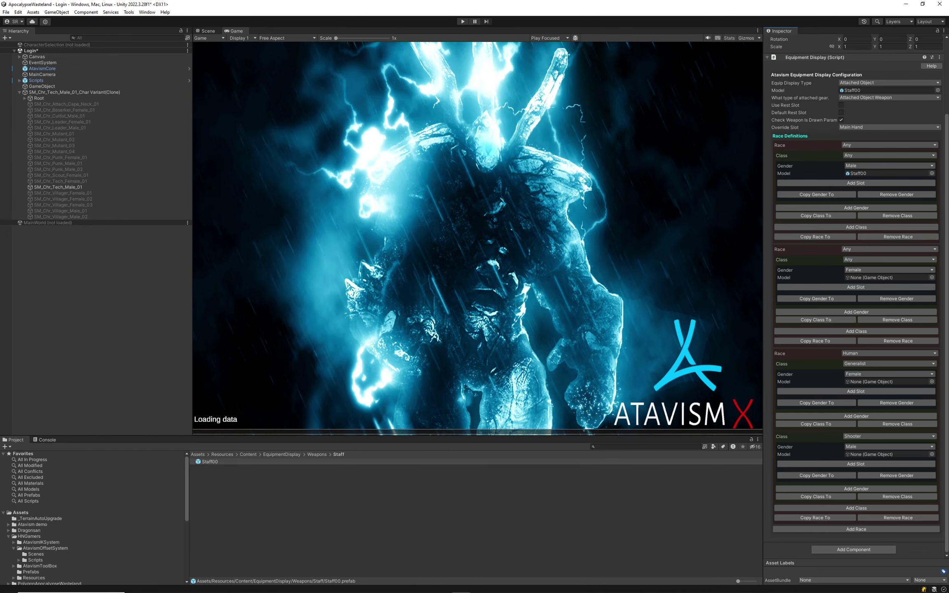